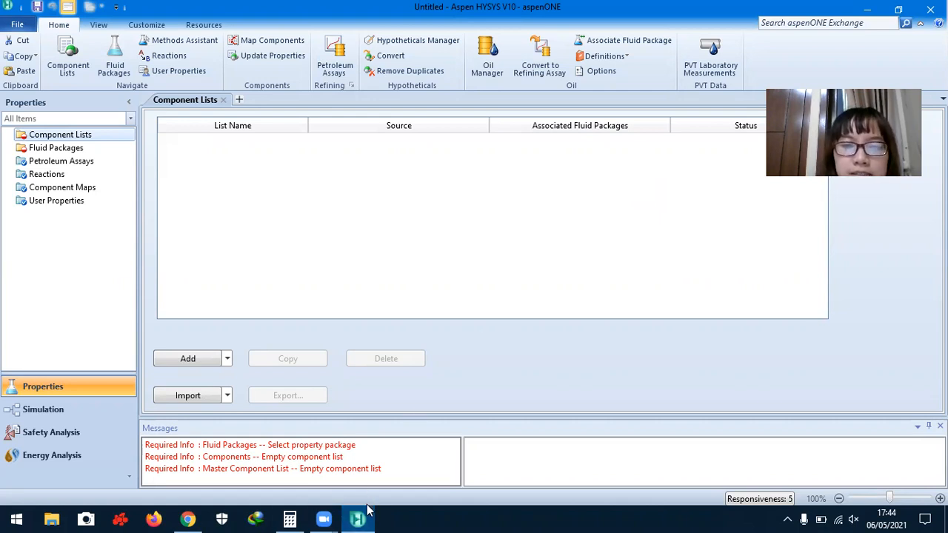
- Switch to the browser PDF, examine the ethyl acetate plant flow diagram and reaction text, and return to Aspen HYSYS
{"action": "left_click", "coordinate": [191, 519]}
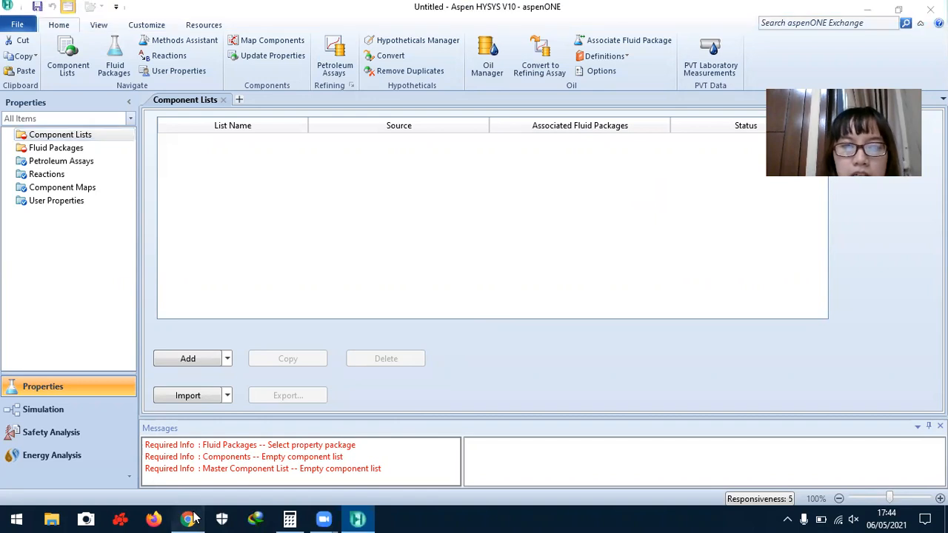
{"action": "scroll", "coordinate": [349, 388], "scroll_direction": "down", "scroll_amount": 1}
{"action": "scroll", "coordinate": [354, 384], "scroll_direction": "up", "scroll_amount": 2}
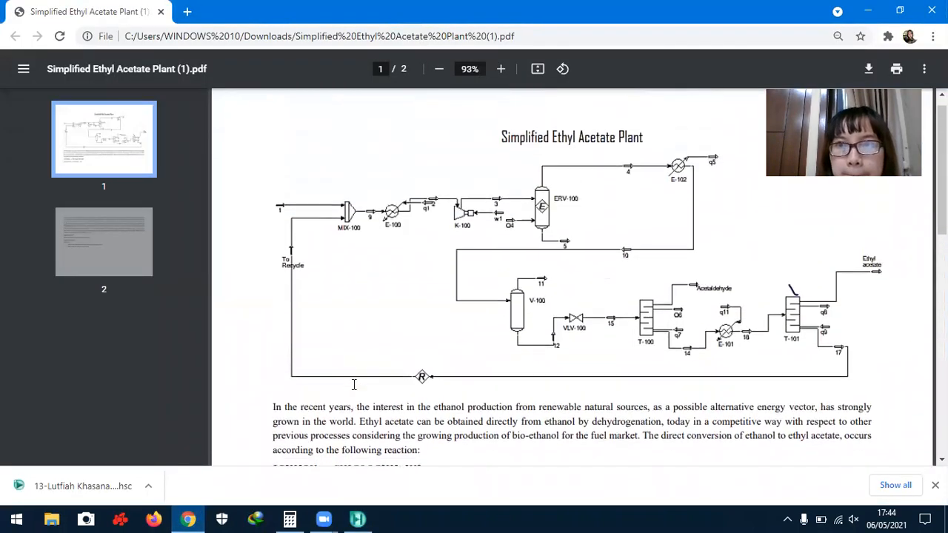
{"action": "scroll", "coordinate": [354, 385], "scroll_direction": "down", "scroll_amount": 3}
{"action": "left_click", "coordinate": [358, 518]}
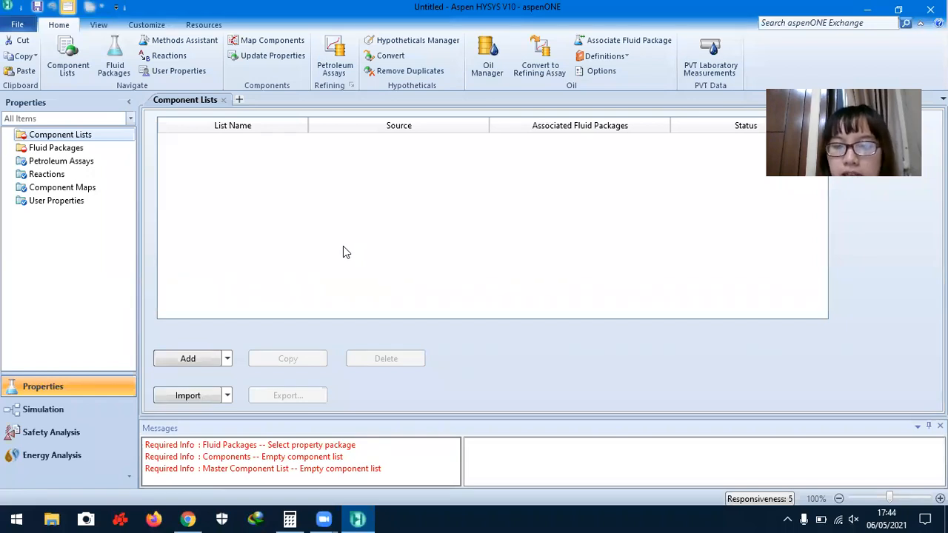
- Create a new component list and add the pure component Ethanol to it
{"action": "left_click", "coordinate": [190, 359]}
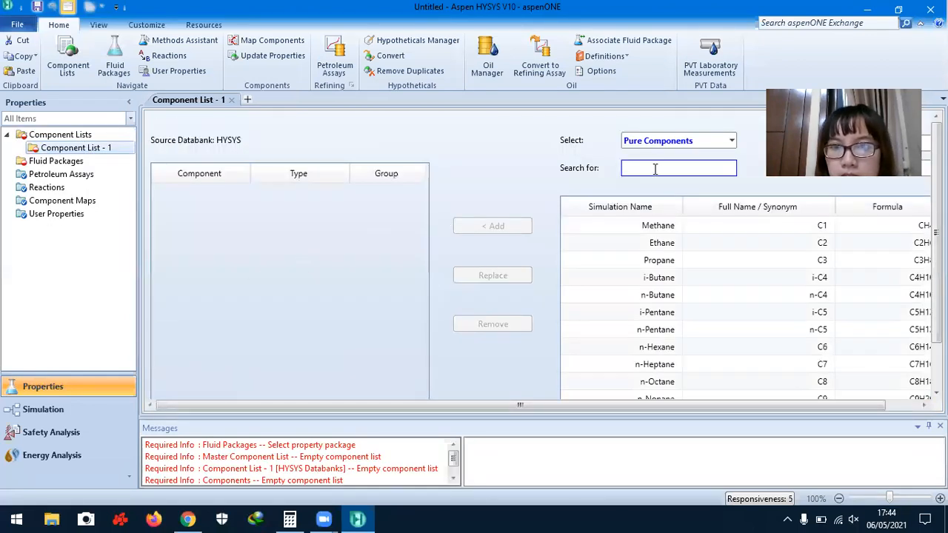
{"action": "left_click", "coordinate": [656, 171]}
{"action": "type", "text": "ethanol"}
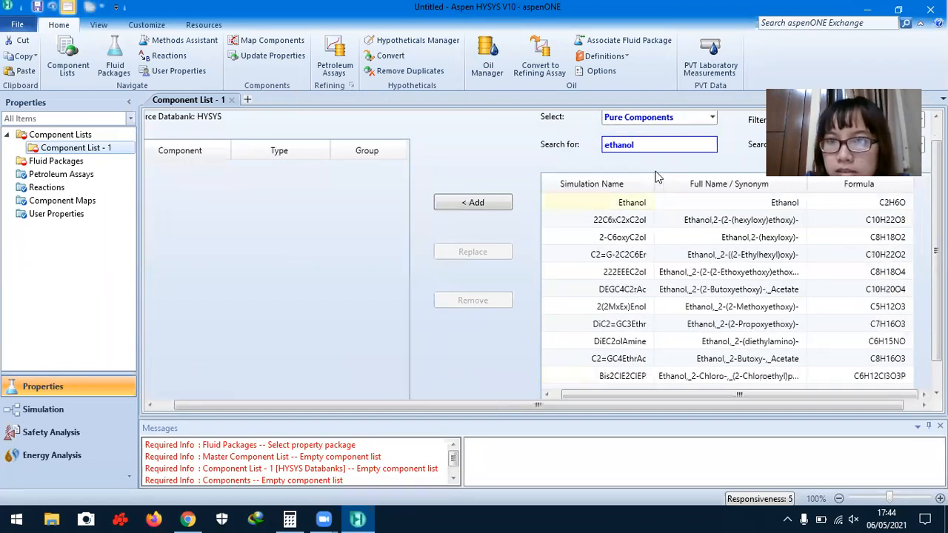
{"action": "double_click", "coordinate": [631, 203]}
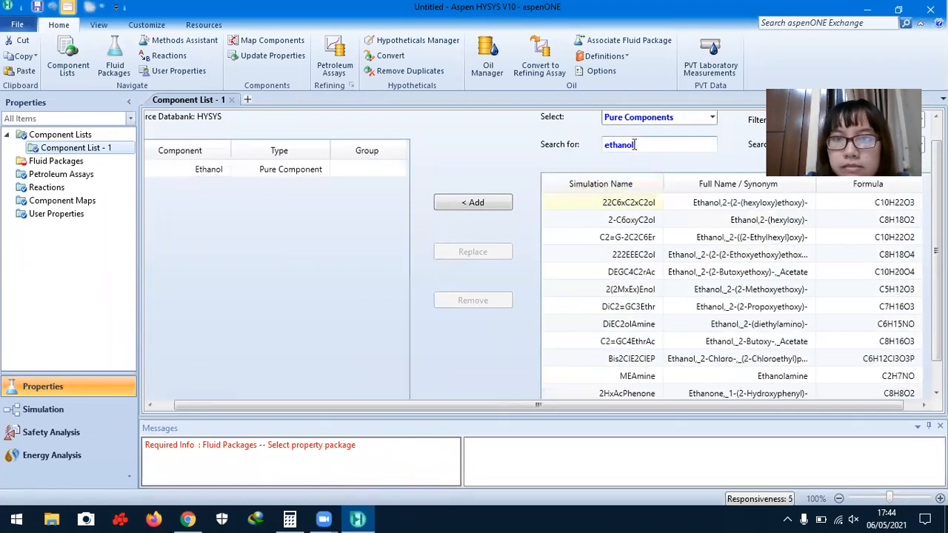
- Search the pure components for hydrogen and add Hydrogen to the component list
{"action": "left_click", "coordinate": [635, 145]}
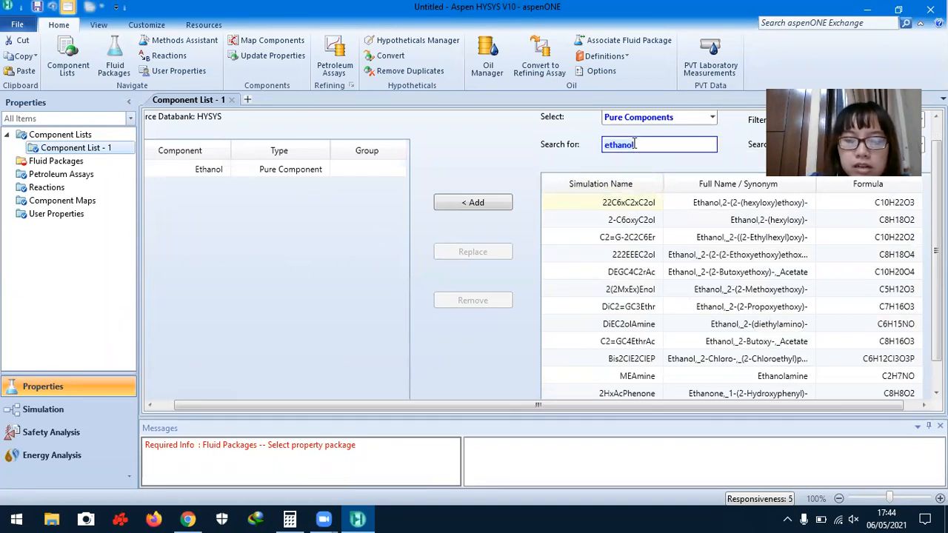
{"action": "type", "text": "hydro"}
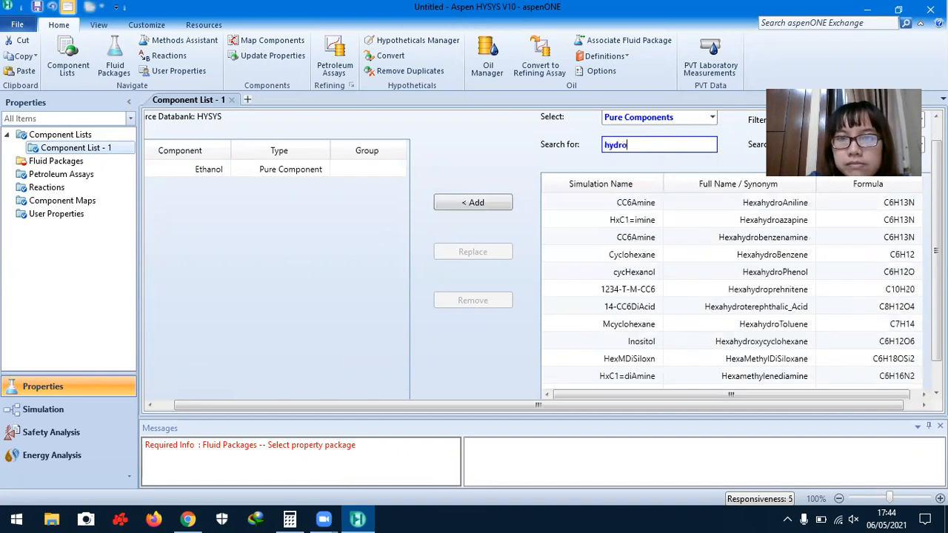
{"action": "key", "text": "BackSpace"}
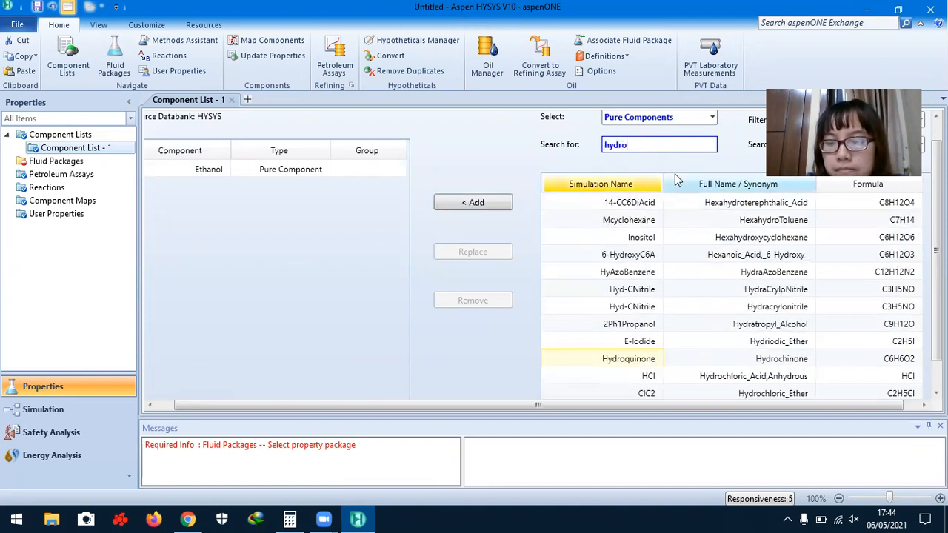
{"action": "key", "text": "BackSpace"}
{"action": "key", "text": "BackSpace"}
{"action": "key", "text": "BackSpace"}
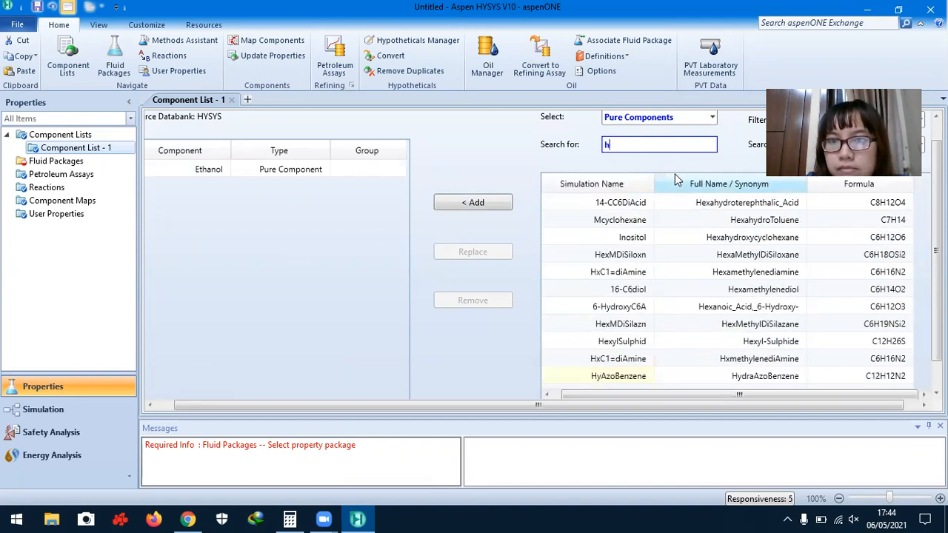
{"action": "left_click", "coordinate": [628, 200]}
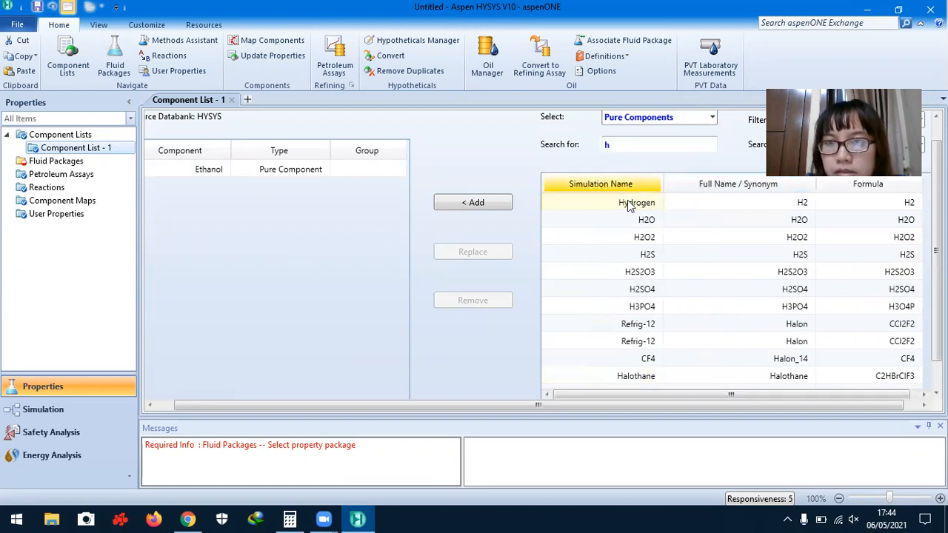
{"action": "key", "text": "Return"}
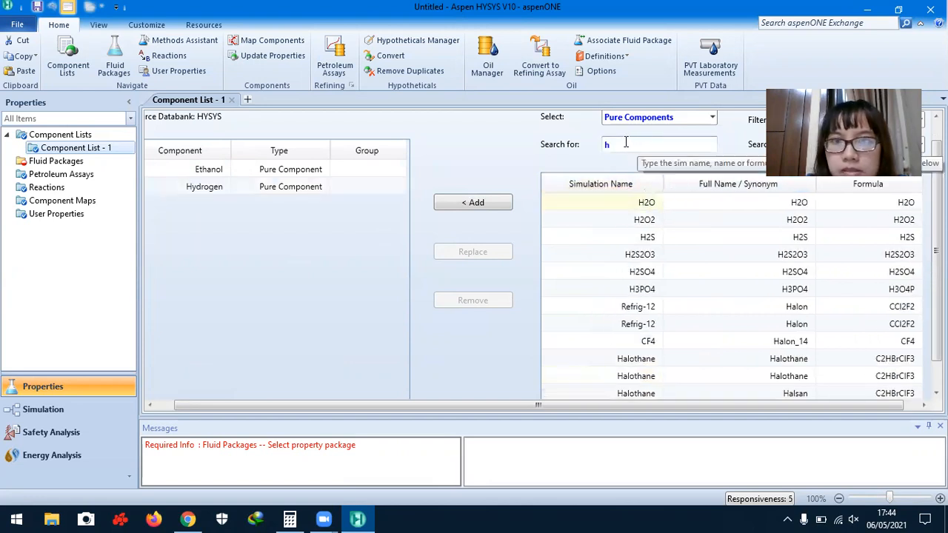
- Search the databank for "ethylac" and add ethyl acetate (E-Acetate) to the component list
{"action": "left_click", "coordinate": [626, 143]}
{"action": "type", "text": "ethy"}
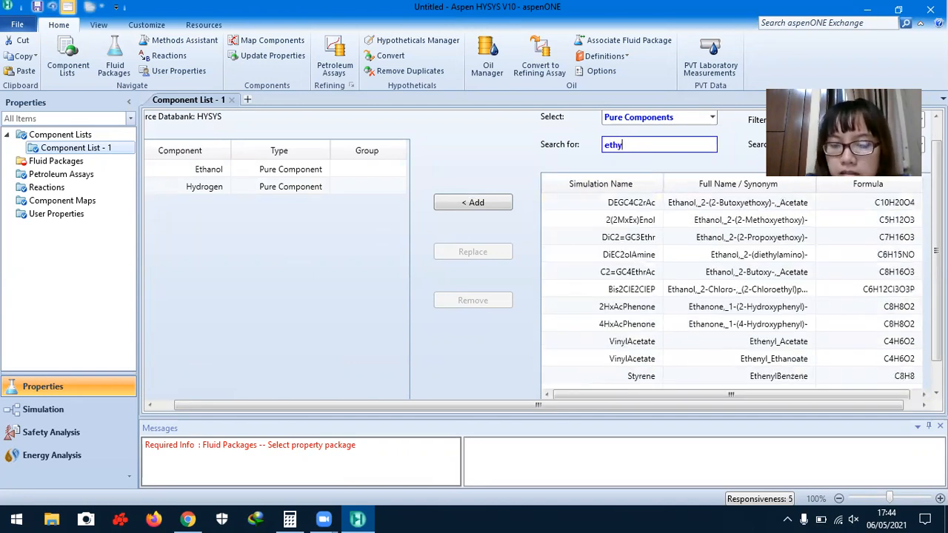
{"action": "type", "text": "lac"}
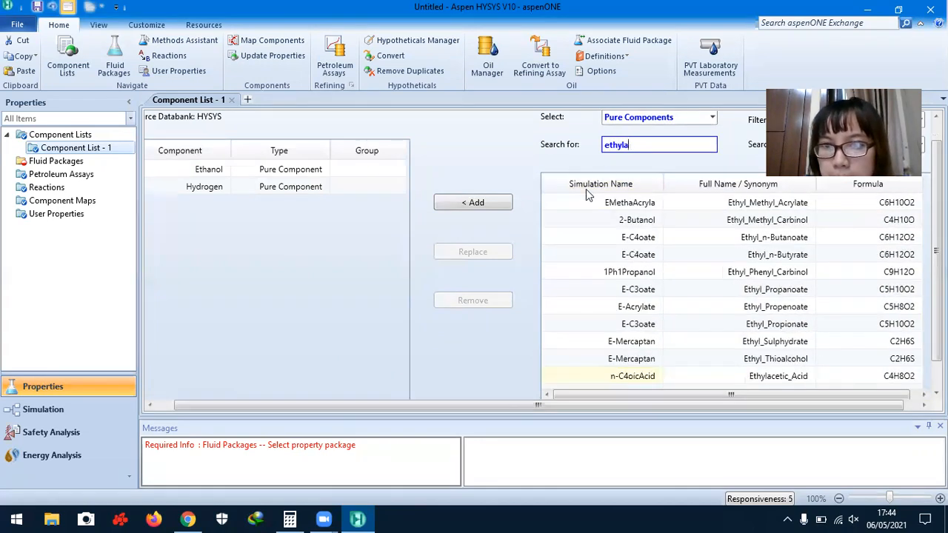
{"action": "double_click", "coordinate": [647, 204]}
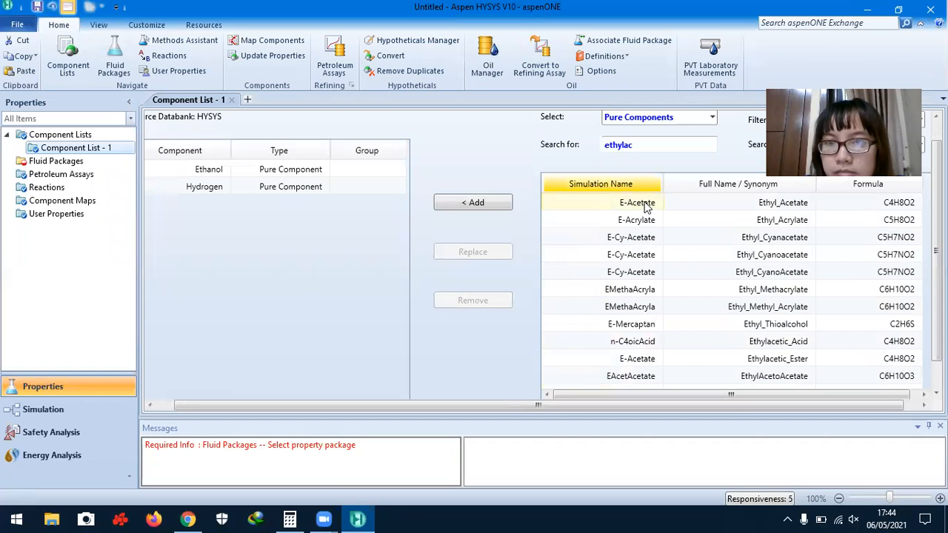
- Search the databank for "acet" and add AcetAldehyde to the component list
{"action": "left_click", "coordinate": [640, 144]}
{"action": "key", "text": "BackSpace"}
{"action": "type", "text": "a"}
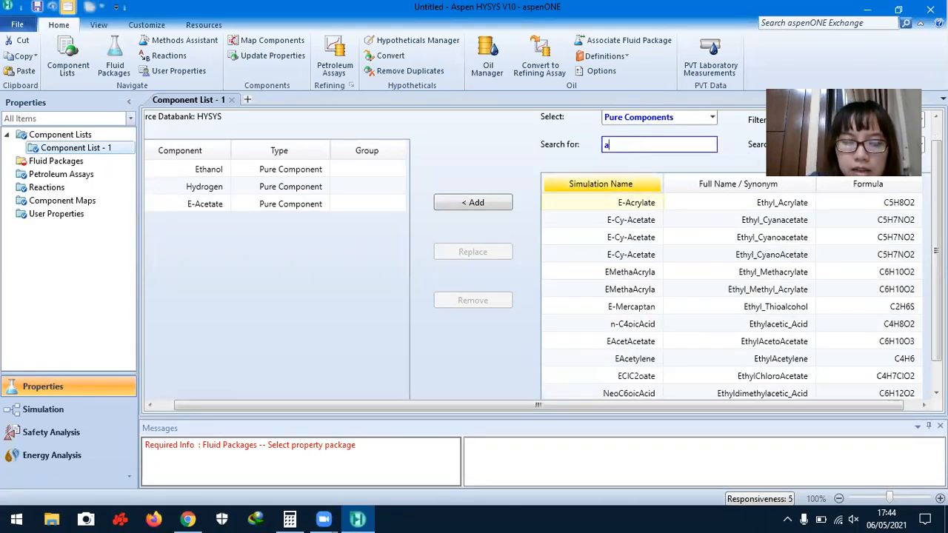
{"action": "type", "text": "cet"}
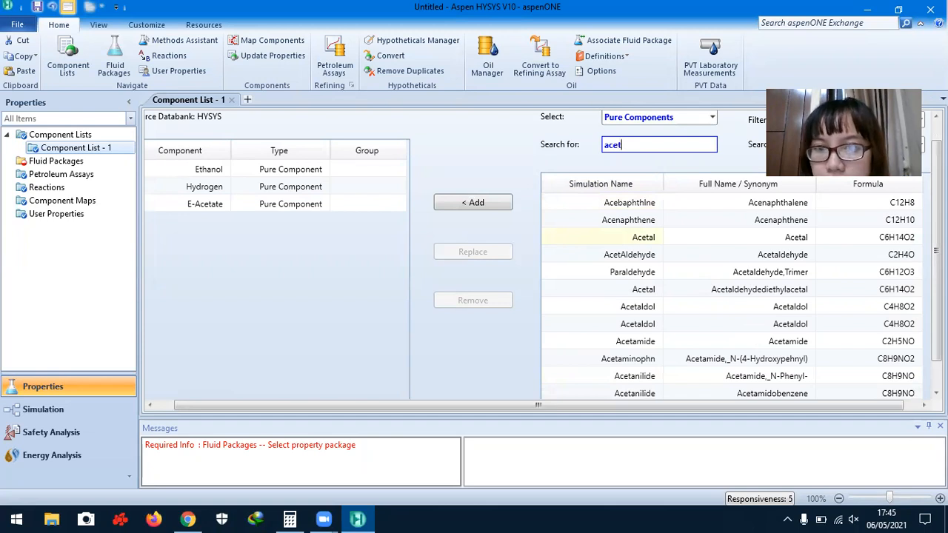
{"action": "left_click", "coordinate": [637, 252]}
{"action": "double_click", "coordinate": [637, 253]}
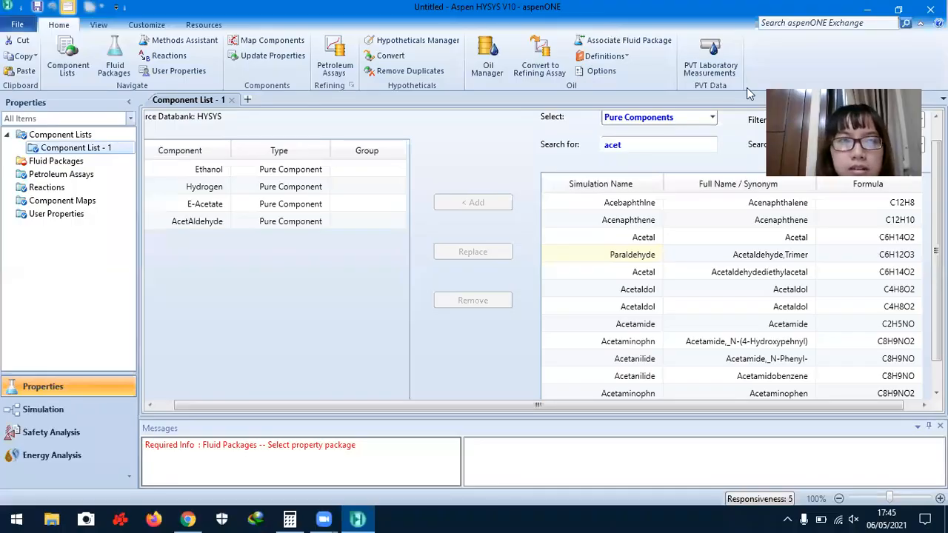
- Add a fluid package for the component list and select PRSV as its property package
{"action": "left_click", "coordinate": [77, 163]}
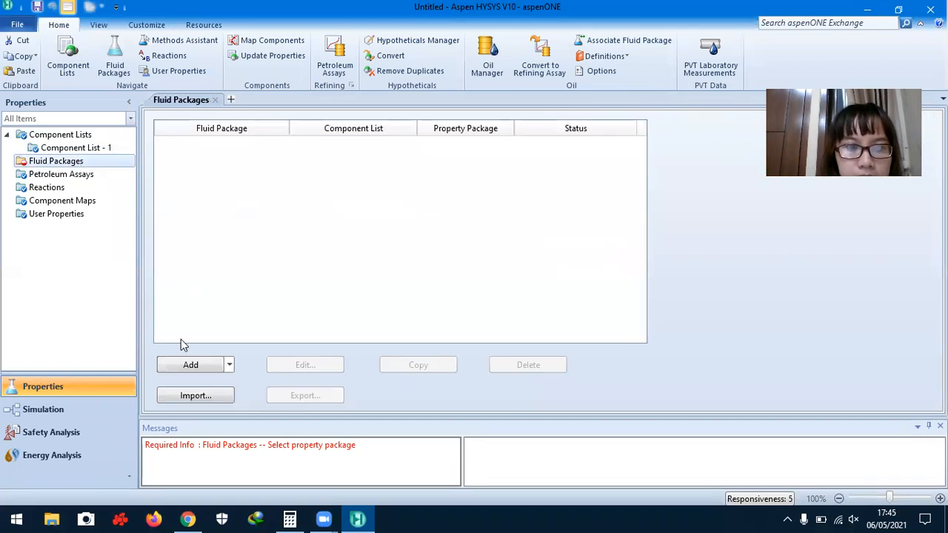
{"action": "left_click", "coordinate": [187, 368]}
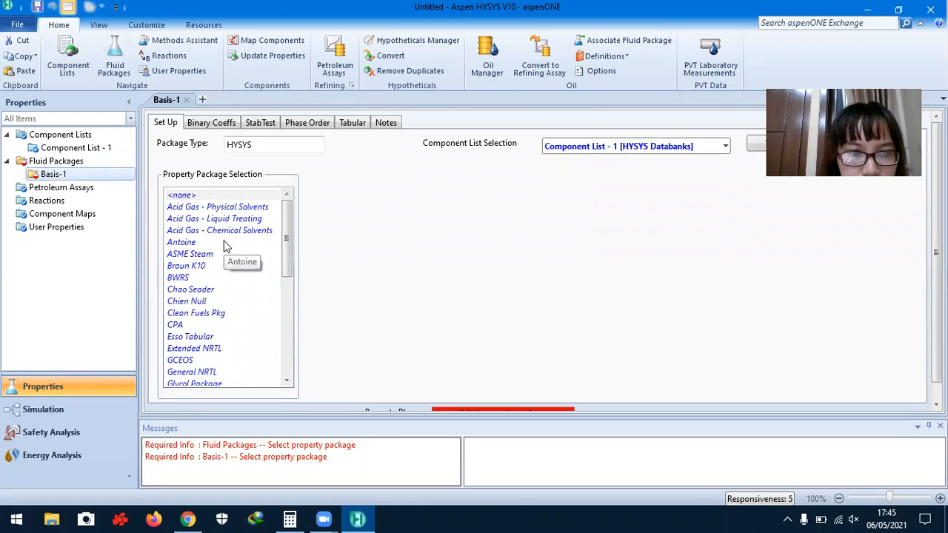
{"action": "scroll", "coordinate": [227, 248], "scroll_direction": "down", "scroll_amount": 7}
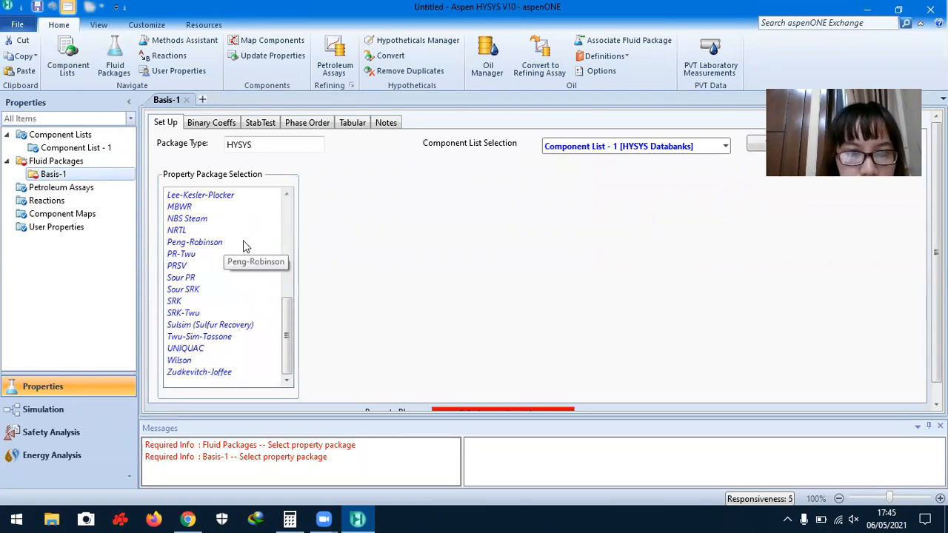
{"action": "left_click", "coordinate": [179, 267]}
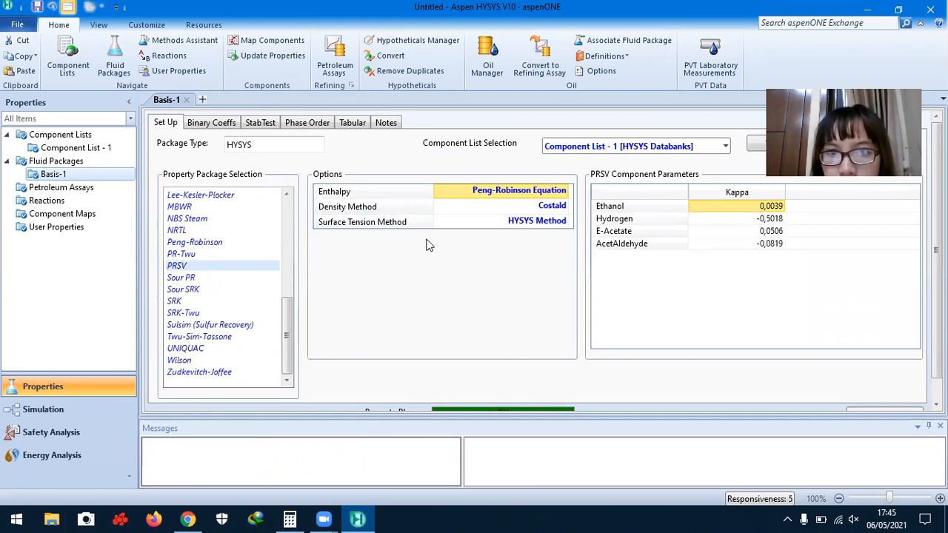
- Check the PRSV package options, its binary coefficients and its stability test settings
{"action": "left_click", "coordinate": [510, 223]}
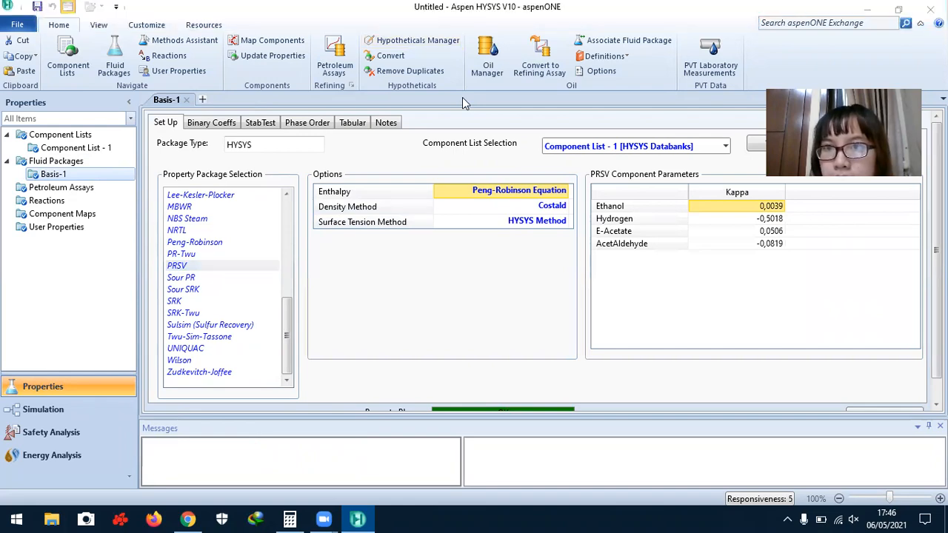
{"action": "left_click", "coordinate": [221, 124]}
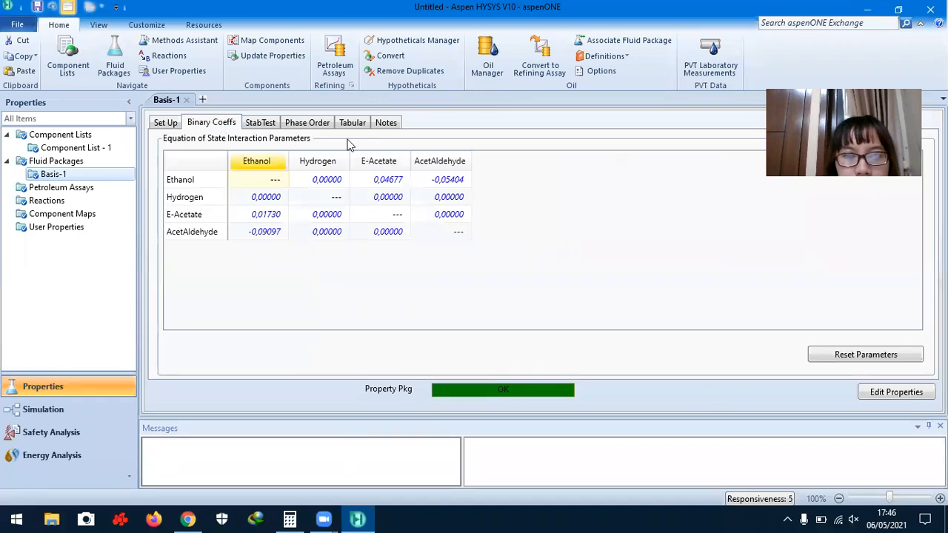
{"action": "left_click", "coordinate": [270, 125]}
- Add a reaction set and create two Equilibrium reactions in it from the Hysys reactant source
{"action": "left_click", "coordinate": [56, 201]}
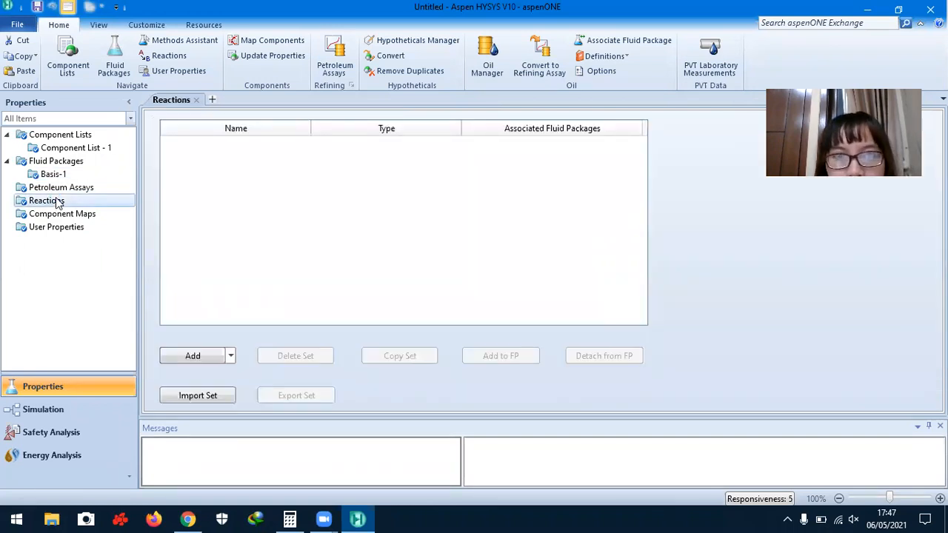
{"action": "left_click", "coordinate": [196, 362]}
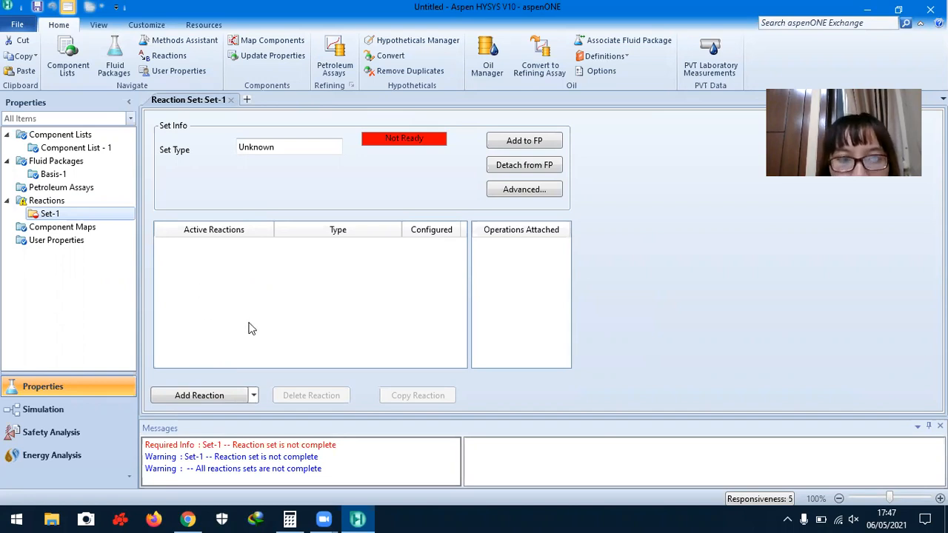
{"action": "left_click", "coordinate": [200, 396]}
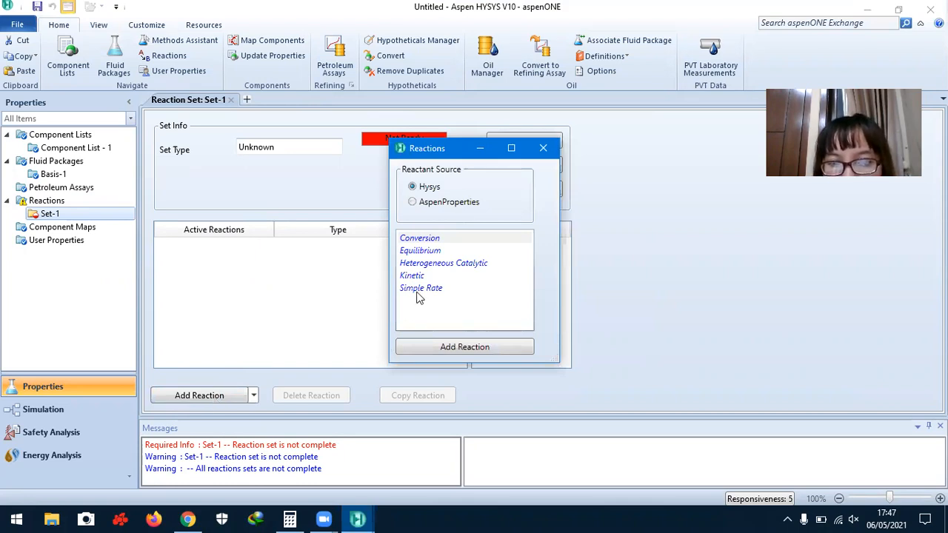
{"action": "double_click", "coordinate": [432, 252]}
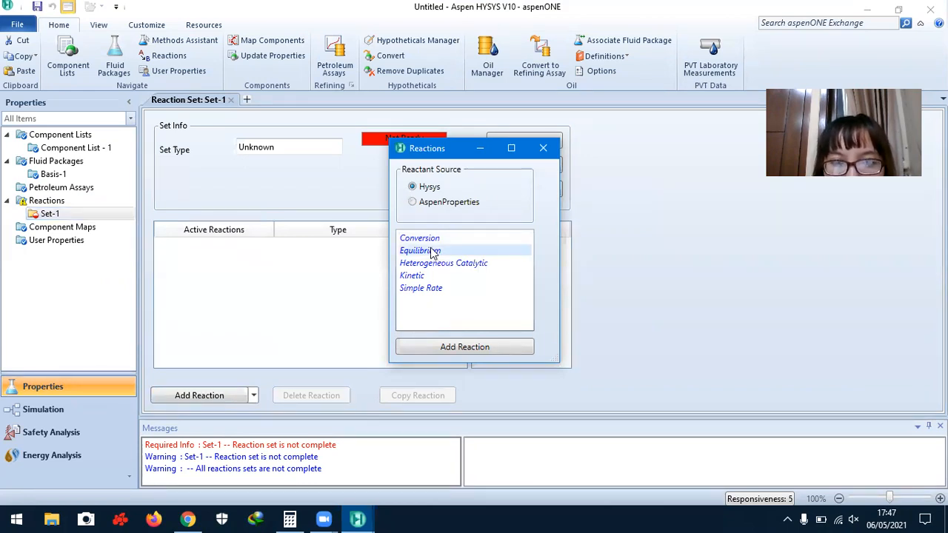
{"action": "left_click", "coordinate": [458, 349]}
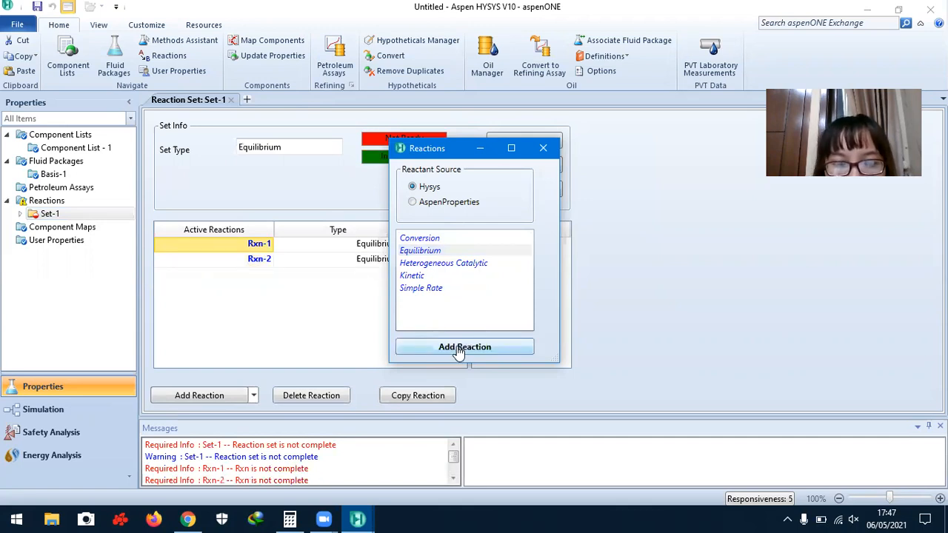
- Check the two ethanol reaction equations in the browser PDF and return to Aspen HYSYS
{"action": "key", "text": "alt+Tab"}
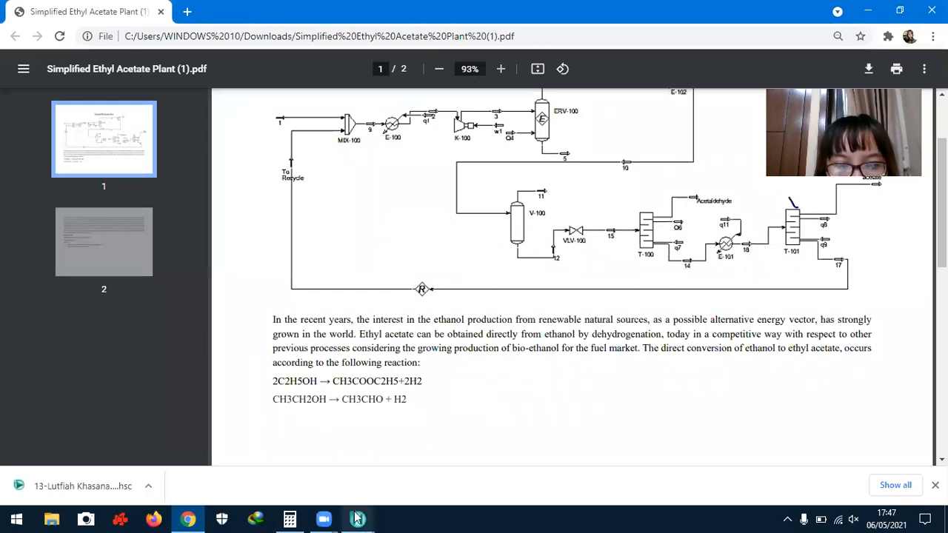
{"action": "mouse_move", "coordinate": [358, 518]}
{"action": "left_click", "coordinate": [326, 461]}
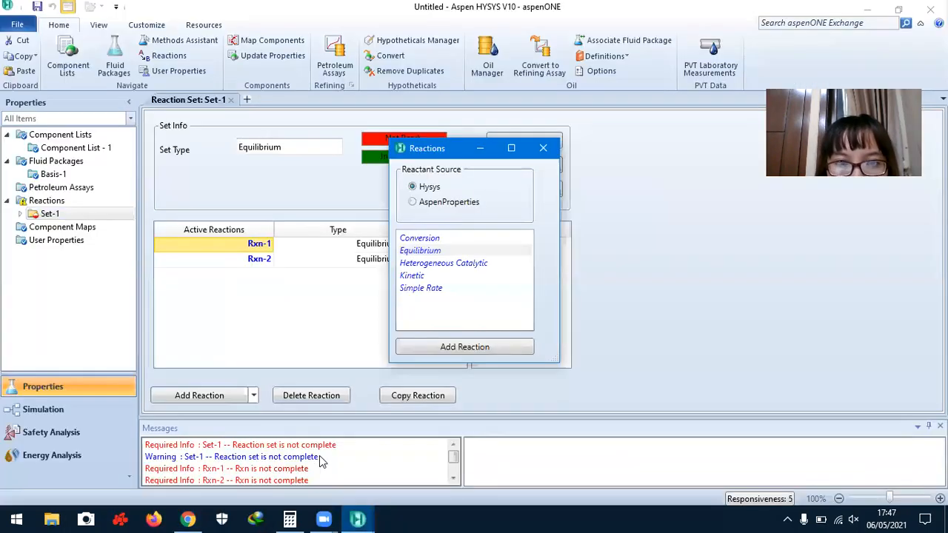
- Open the first equilibrium reaction, Rxn-1, and add Ethanol, E-Acetate and Hydrogen as its stoichiometry components
{"action": "left_click", "coordinate": [543, 148]}
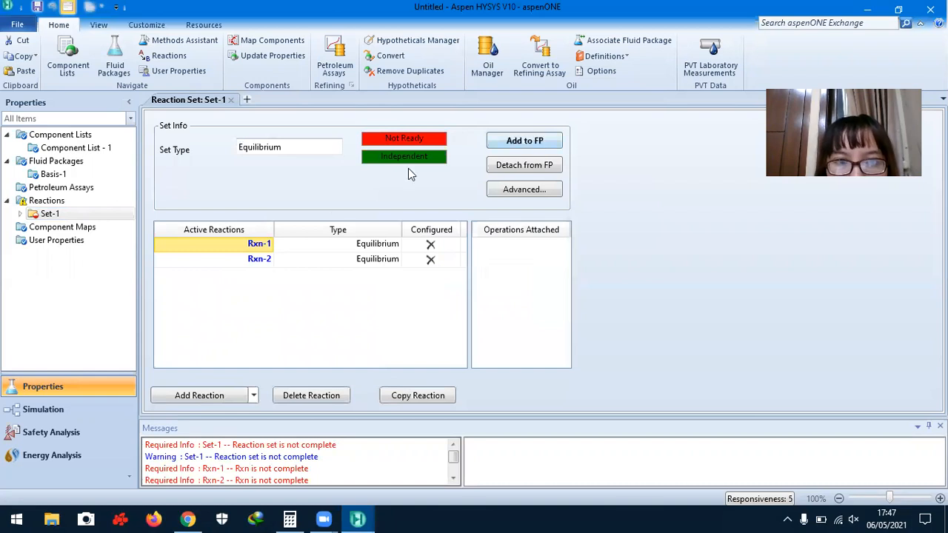
{"action": "double_click", "coordinate": [249, 250]}
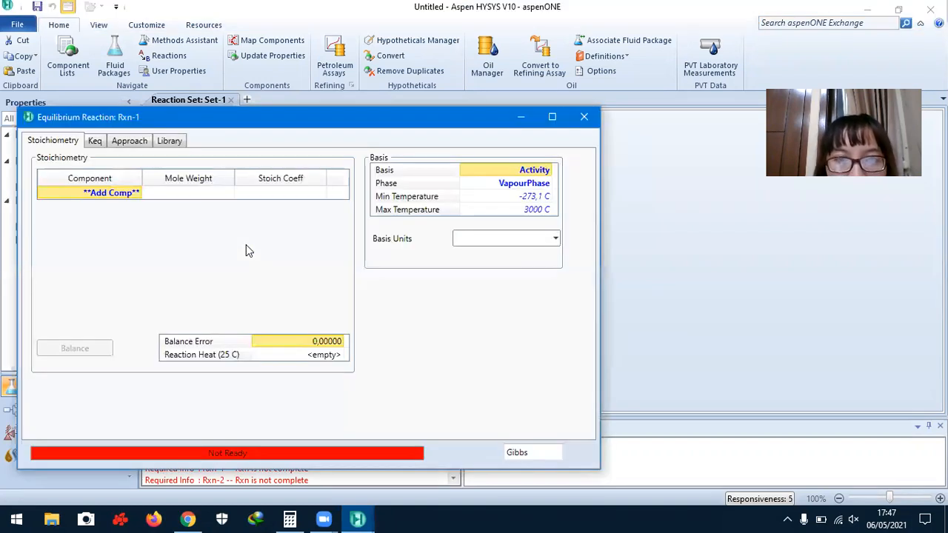
{"action": "left_click", "coordinate": [116, 196]}
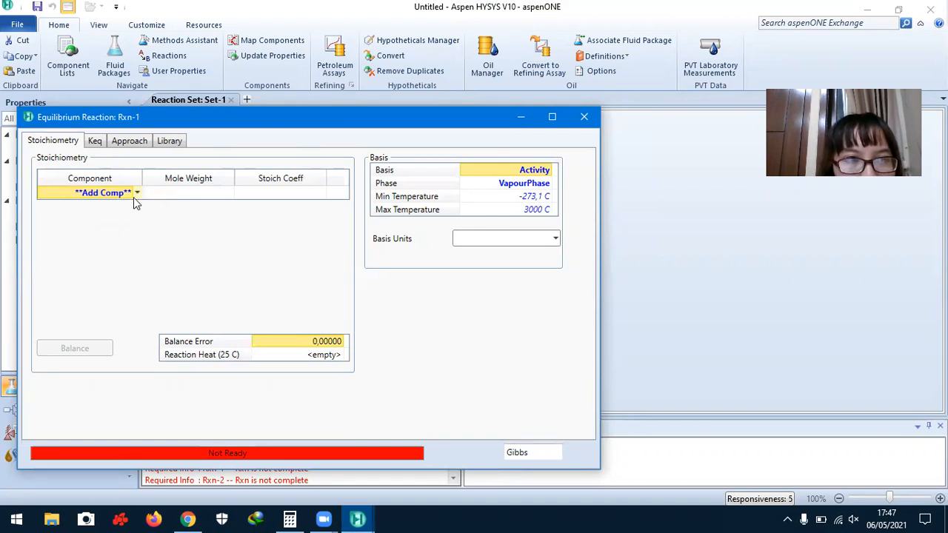
{"action": "left_click", "coordinate": [138, 194]}
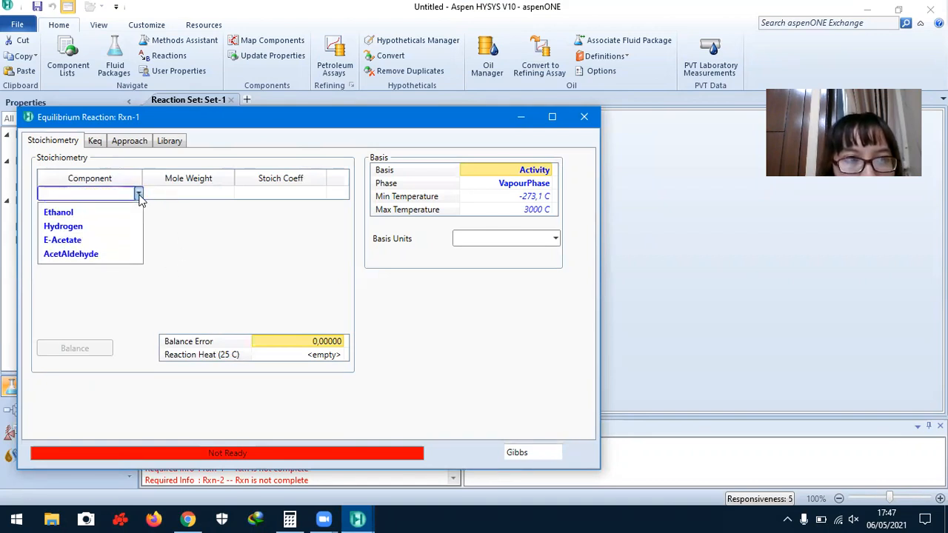
{"action": "left_click", "coordinate": [95, 213]}
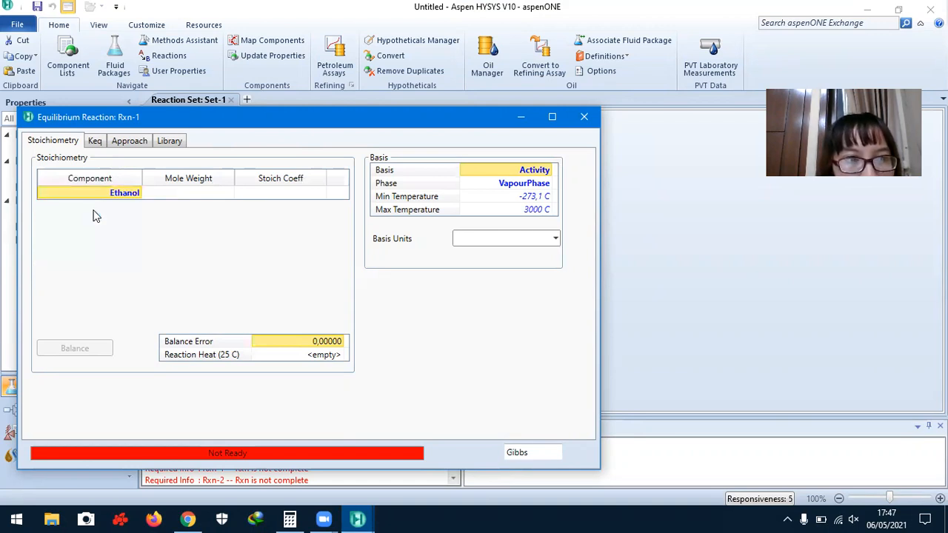
{"action": "left_click", "coordinate": [137, 193]}
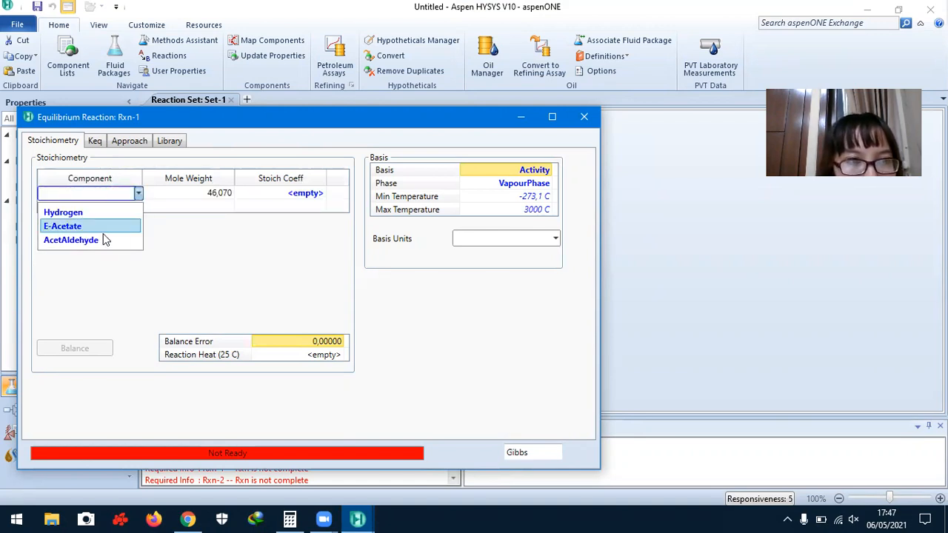
{"action": "left_click", "coordinate": [90, 229]}
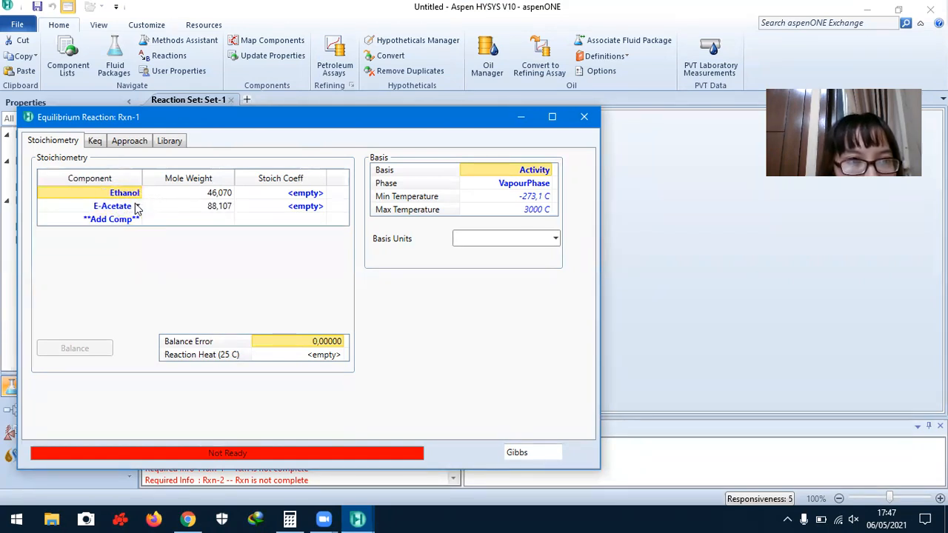
{"action": "left_click", "coordinate": [136, 221]}
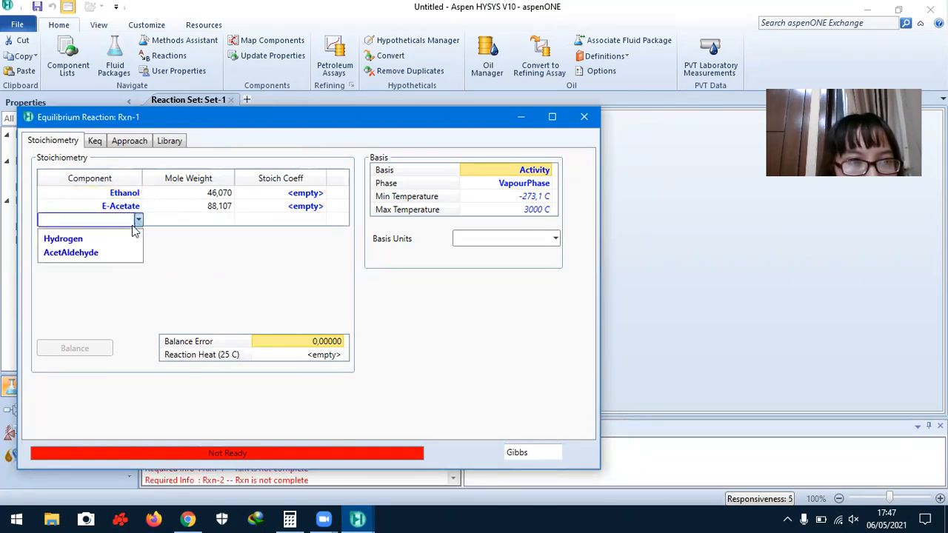
{"action": "left_click", "coordinate": [97, 239]}
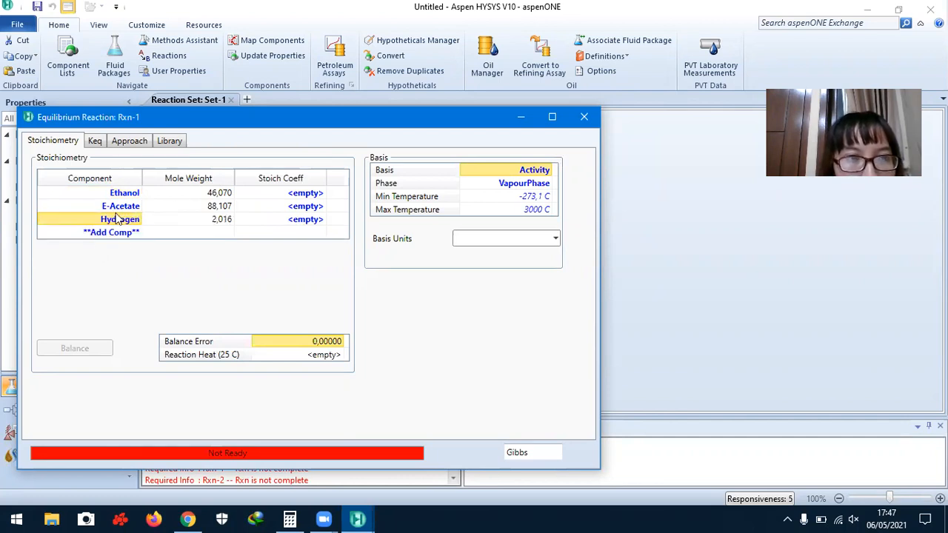
- Enter Rxn-1 stoichiometric coefficients of -2 for Ethanol, 1 for E-Acetate and 2 for Hydrogen, and close the reaction
{"action": "left_click", "coordinate": [311, 196]}
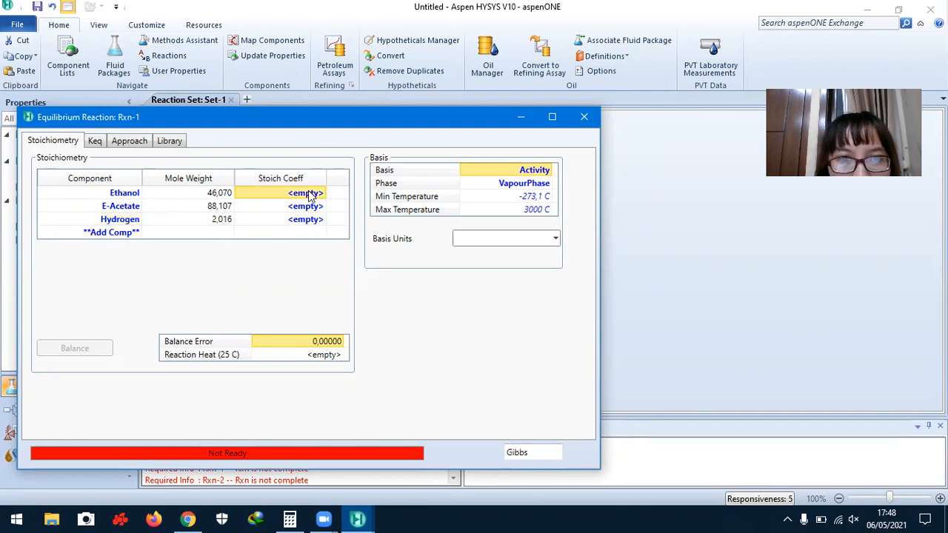
{"action": "left_click", "coordinate": [311, 195]}
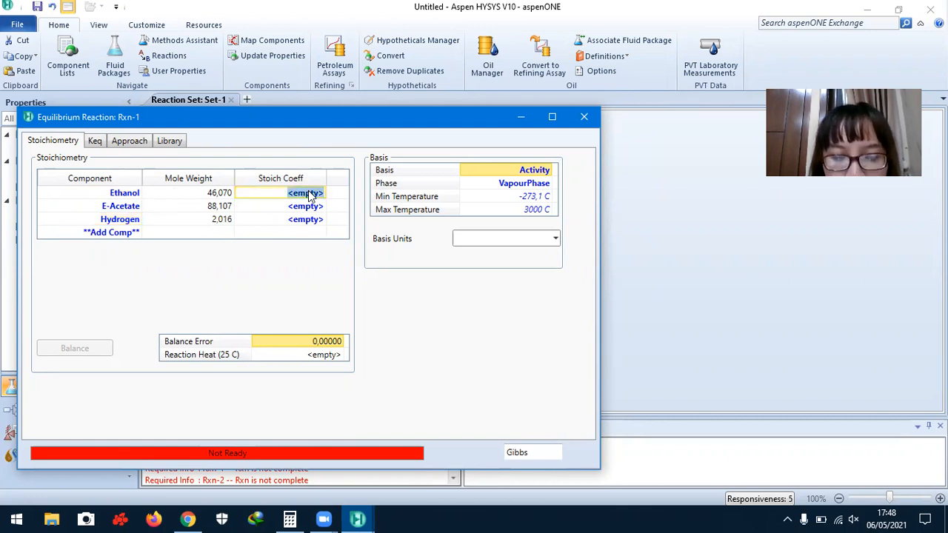
{"action": "type", "text": "-2"}
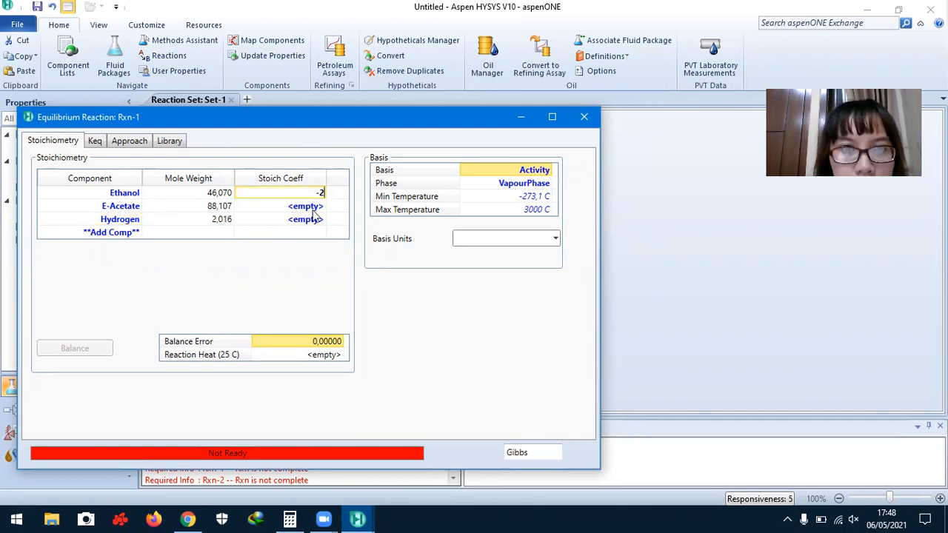
{"action": "left_click", "coordinate": [302, 209]}
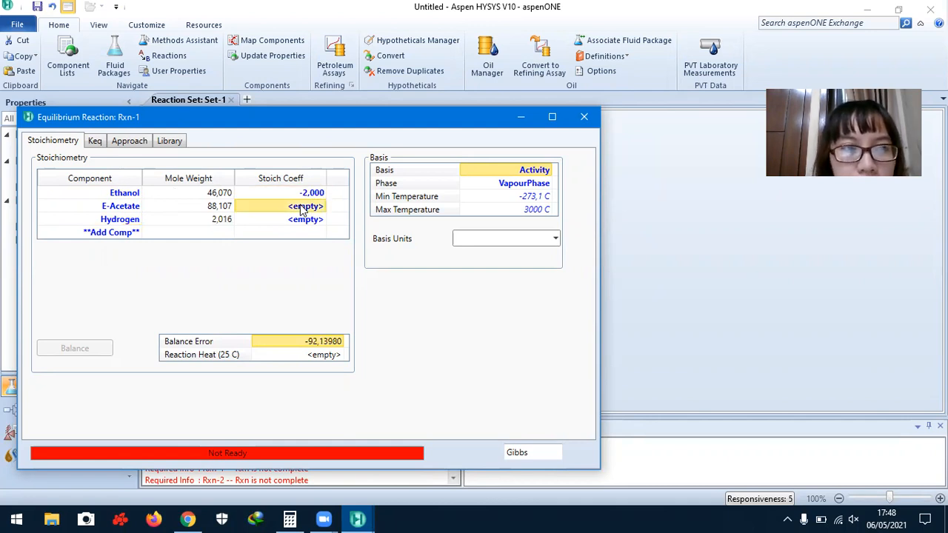
{"action": "left_click", "coordinate": [302, 209]}
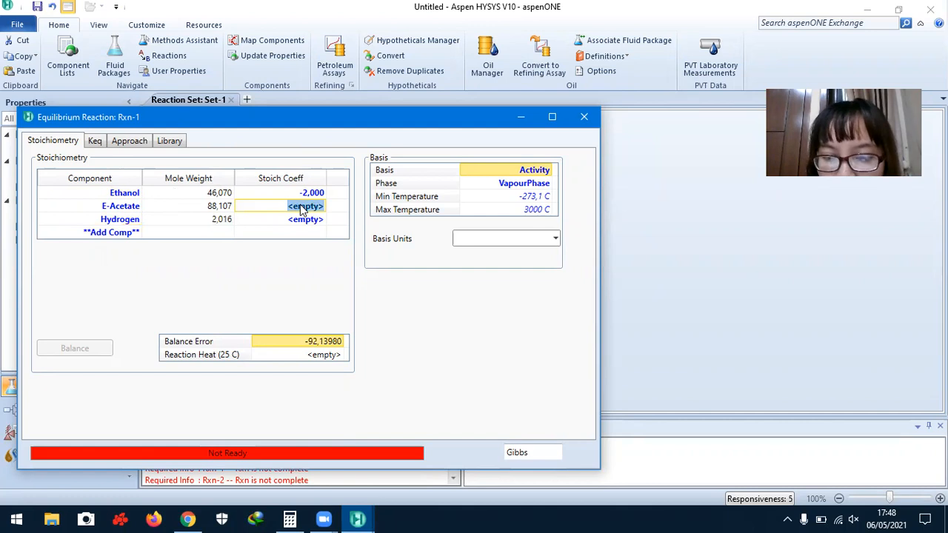
{"action": "type", "text": "1"}
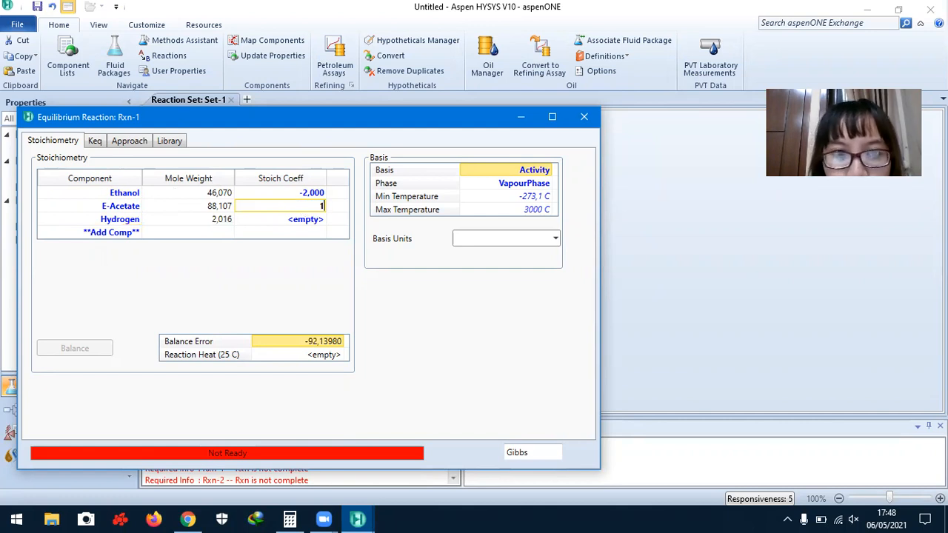
{"action": "left_click", "coordinate": [309, 222]}
{"action": "left_click", "coordinate": [311, 222]}
{"action": "type", "text": "2"}
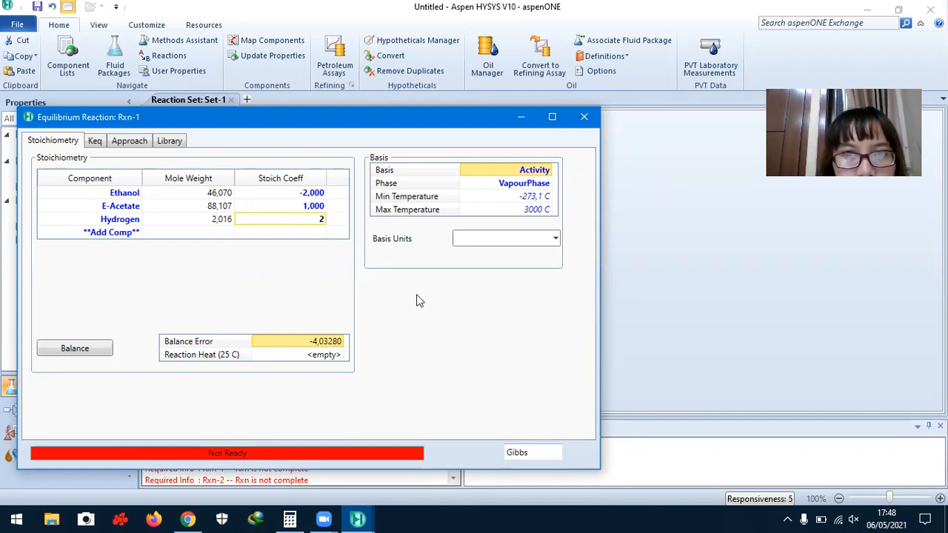
{"action": "left_click", "coordinate": [584, 118]}
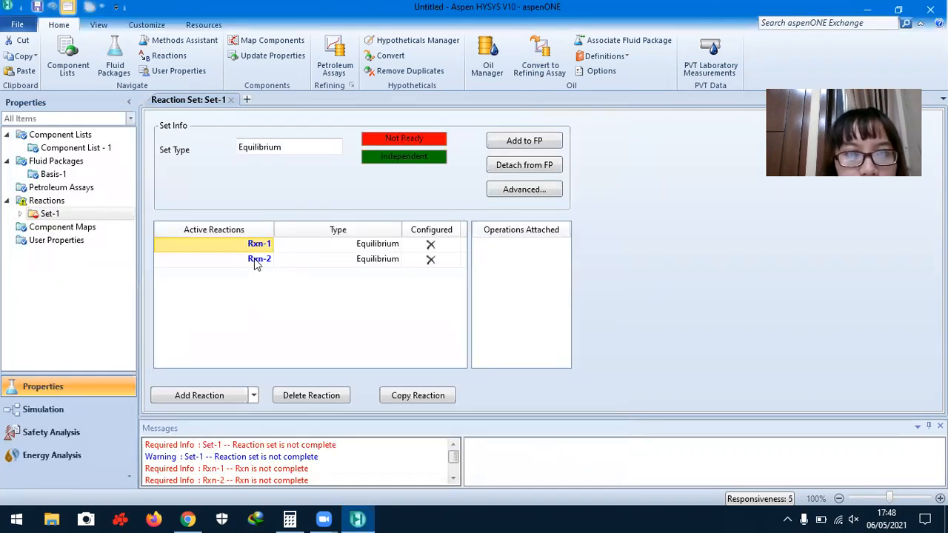
- Open the second equilibrium reaction, Rxn-2, and add Ethanol, AcetAldehyde and Hydrogen as its stoichiometry components
{"action": "double_click", "coordinate": [255, 260]}
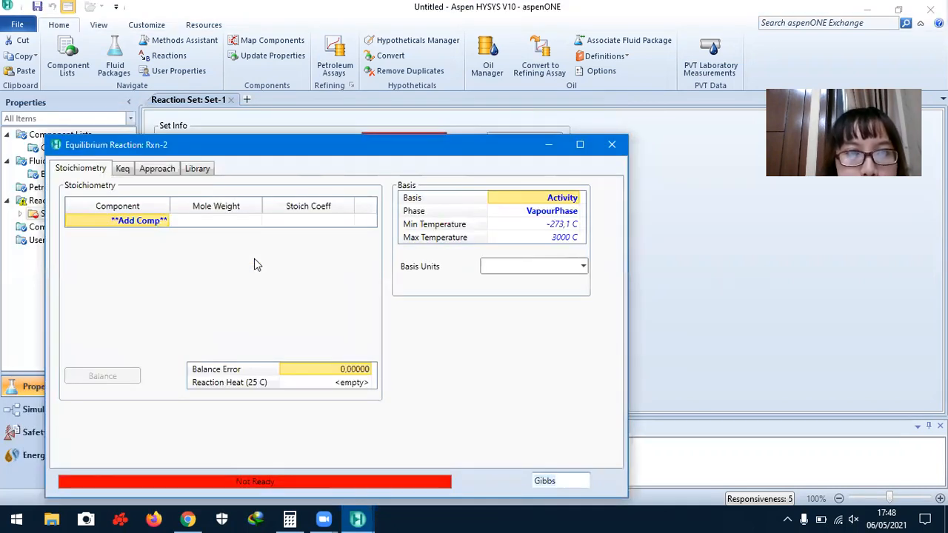
{"action": "left_click", "coordinate": [151, 222]}
{"action": "left_click", "coordinate": [175, 224]}
{"action": "left_click", "coordinate": [166, 221]}
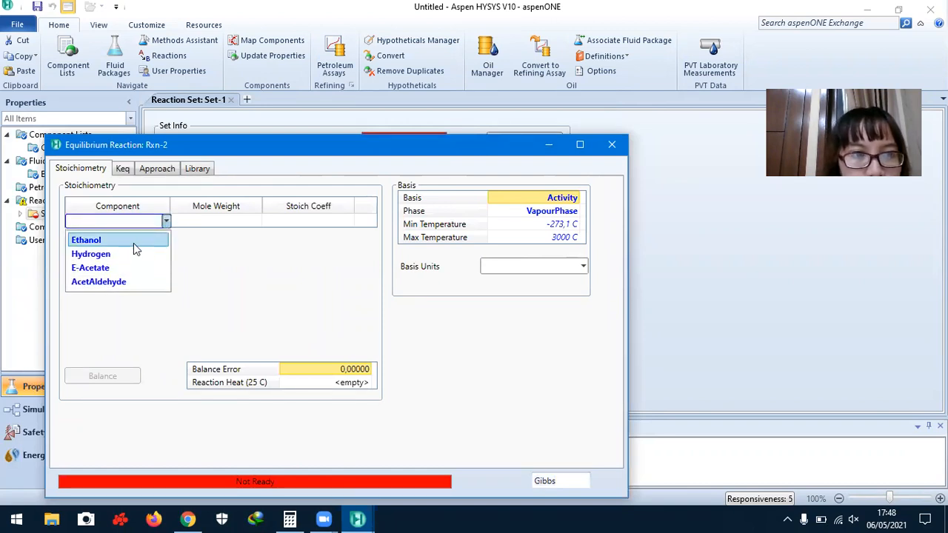
{"action": "left_click", "coordinate": [134, 244]}
{"action": "left_click", "coordinate": [169, 226]}
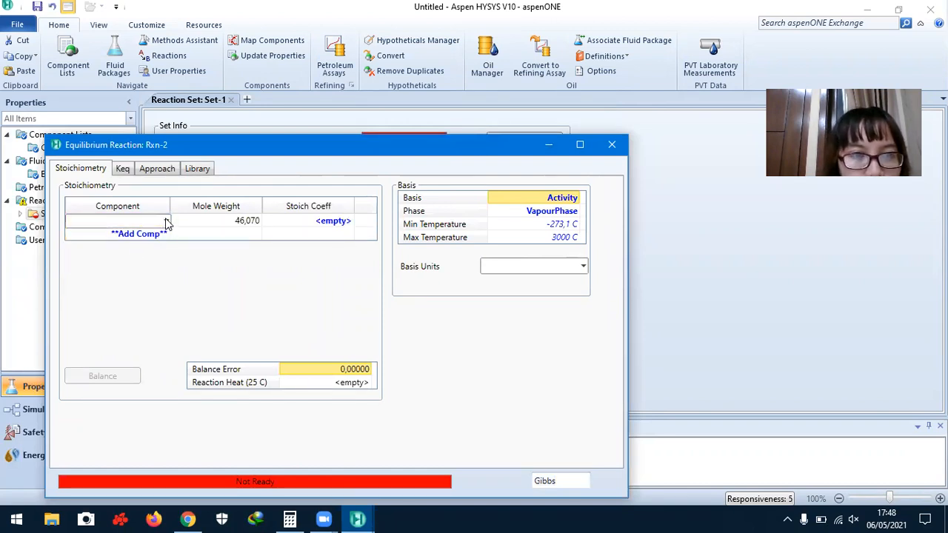
{"action": "left_click", "coordinate": [166, 222]}
{"action": "left_click", "coordinate": [125, 268]}
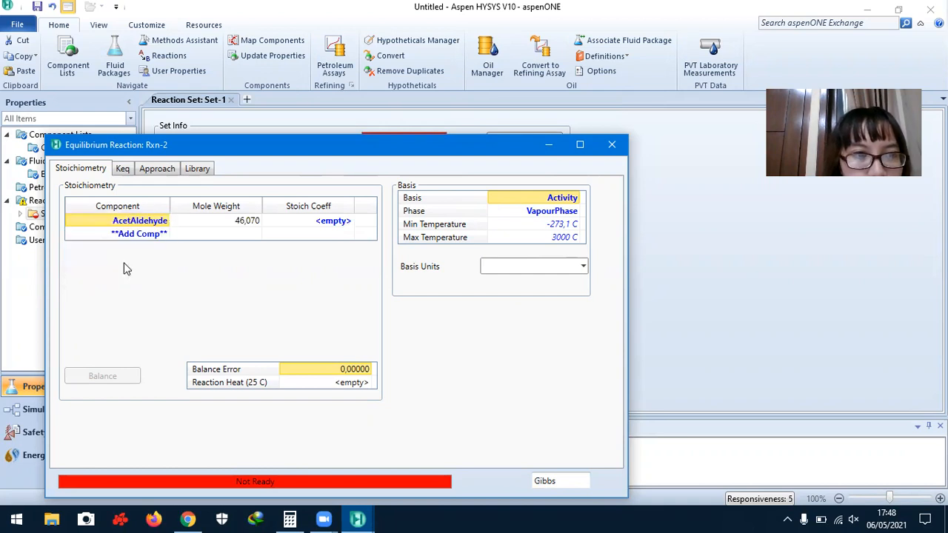
{"action": "left_click", "coordinate": [165, 235]}
{"action": "left_click", "coordinate": [165, 235]}
{"action": "left_click", "coordinate": [165, 235]}
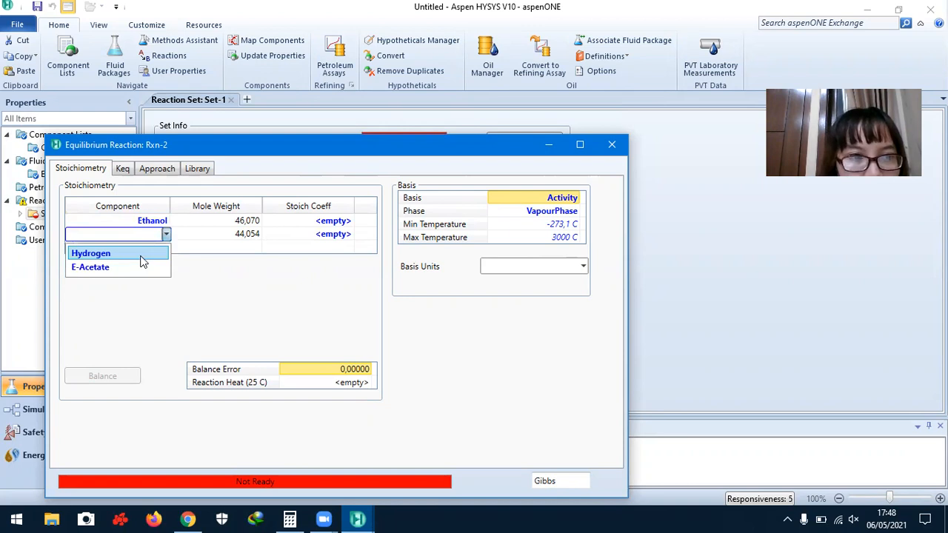
{"action": "left_click", "coordinate": [139, 258]}
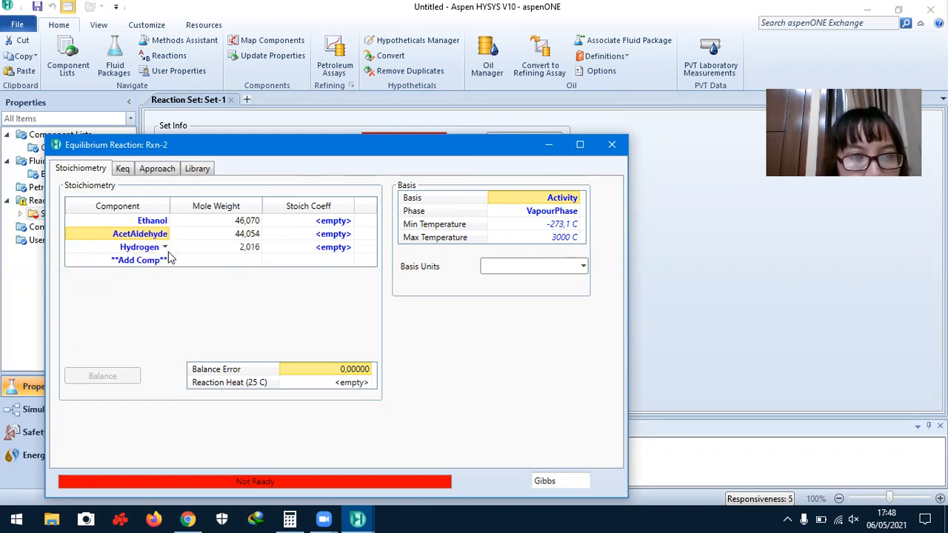
- Enter Rxn-2 stoichiometric coefficients of -1 for Ethanol, 1 for AcetAldehyde and 1 for Hydrogen, and close the reaction
{"action": "left_click", "coordinate": [333, 223]}
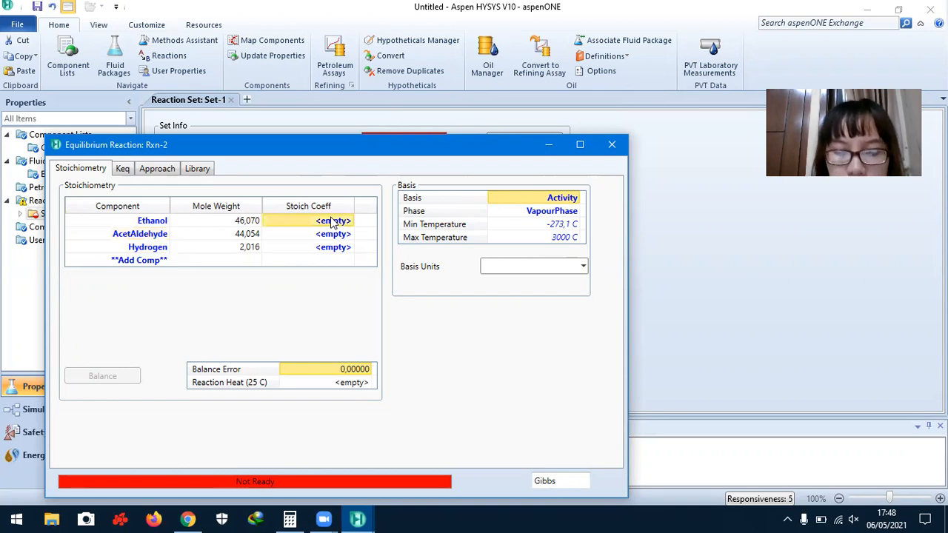
{"action": "type", "text": "-1"}
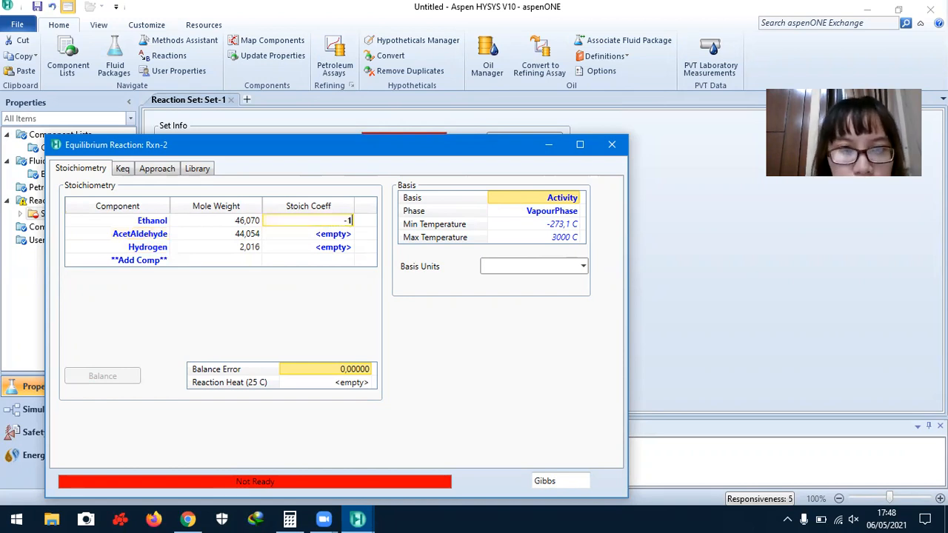
{"action": "left_click", "coordinate": [341, 236]}
{"action": "type", "text": "1"}
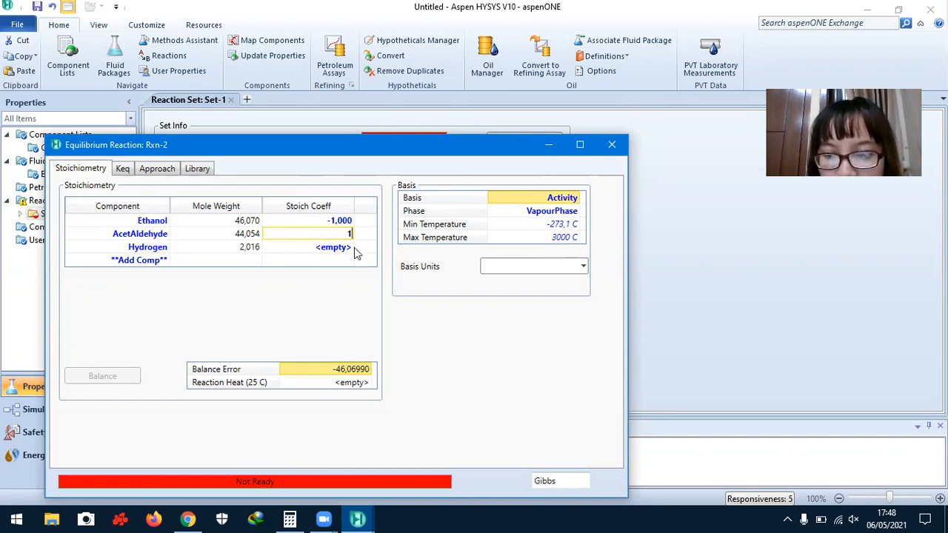
{"action": "left_click", "coordinate": [335, 249]}
{"action": "type", "text": "1"}
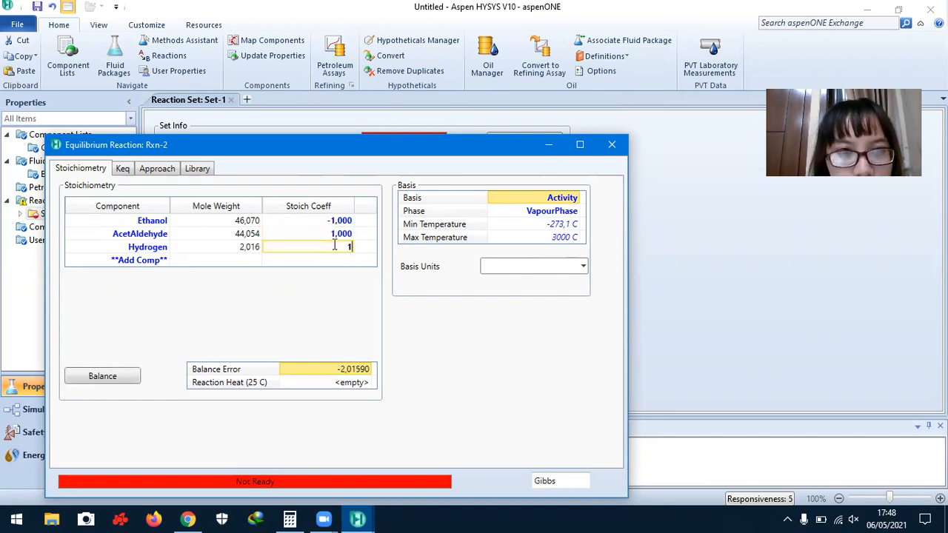
{"action": "left_click", "coordinate": [612, 145]}
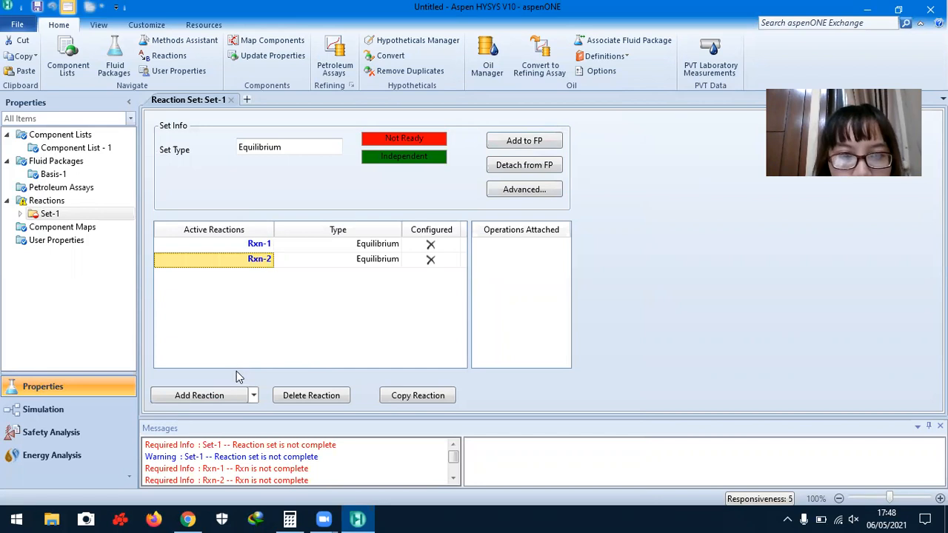
- Reopen Rxn-1 and Rxn-2 in turn and balance the stoichiometry of each reaction
{"action": "double_click", "coordinate": [265, 246]}
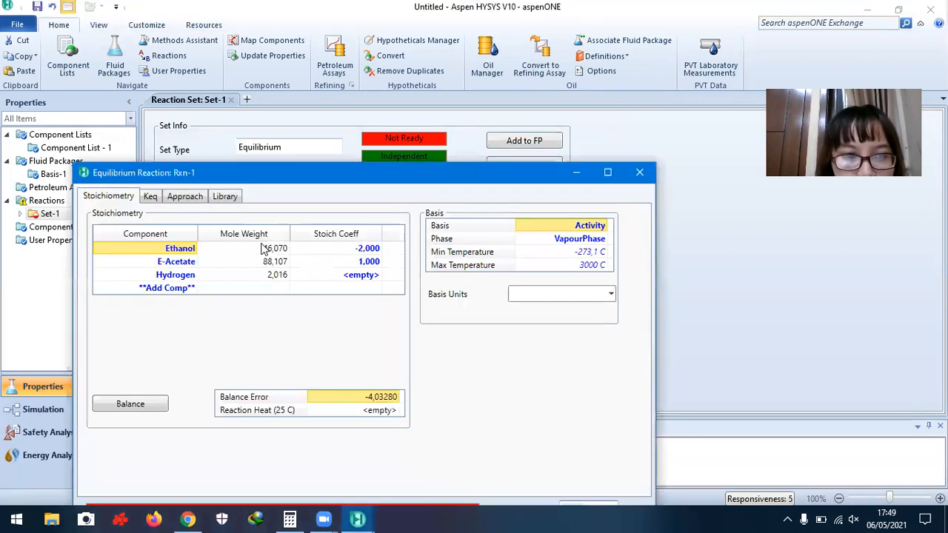
{"action": "left_click", "coordinate": [142, 403]}
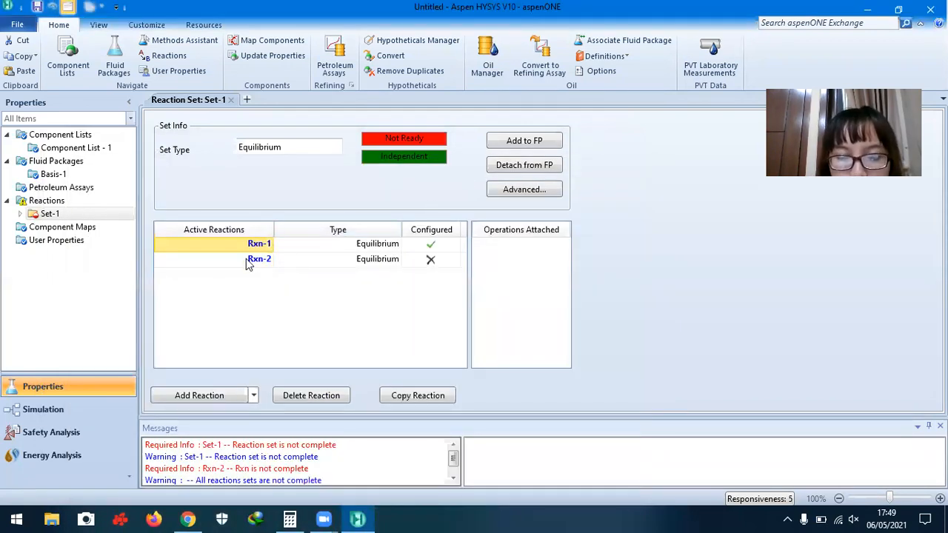
{"action": "left_click", "coordinate": [248, 265]}
{"action": "double_click", "coordinate": [248, 264]}
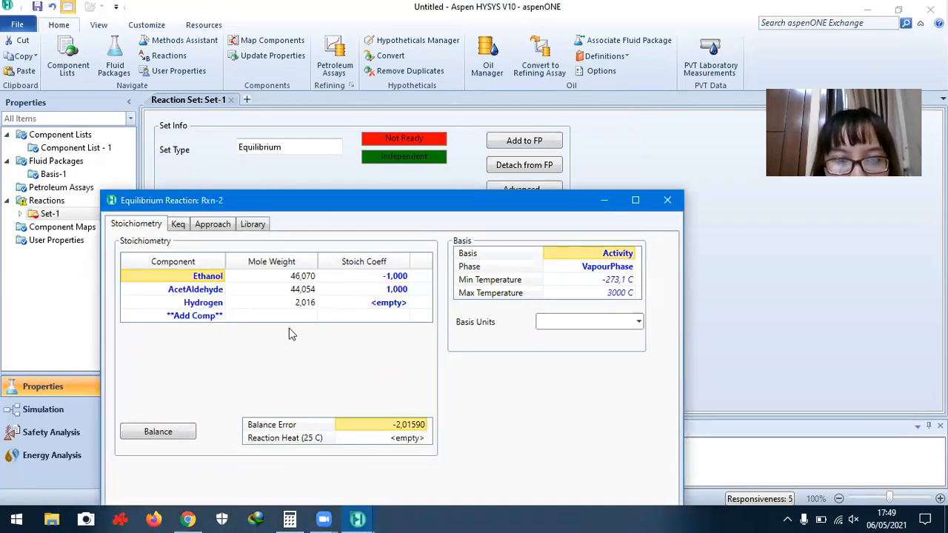
{"action": "left_click", "coordinate": [175, 432]}
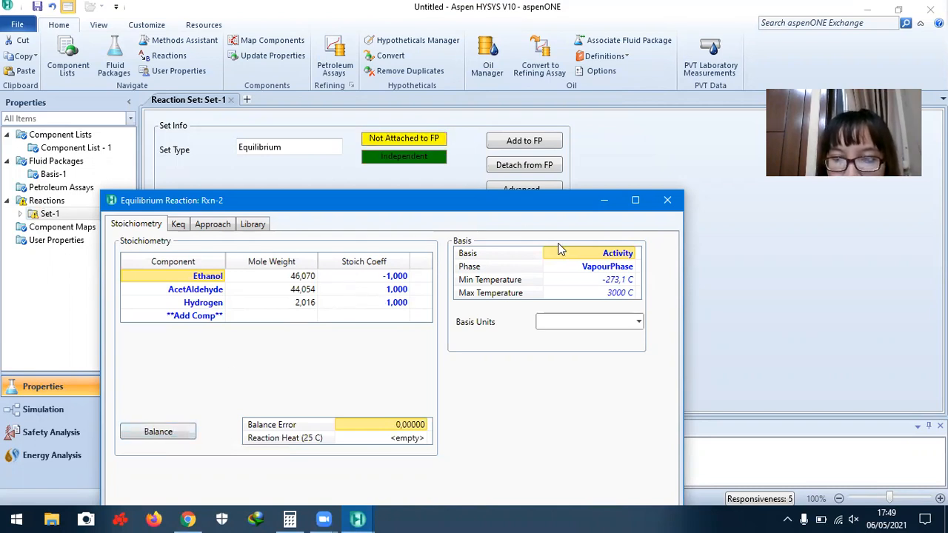
{"action": "left_click", "coordinate": [668, 202]}
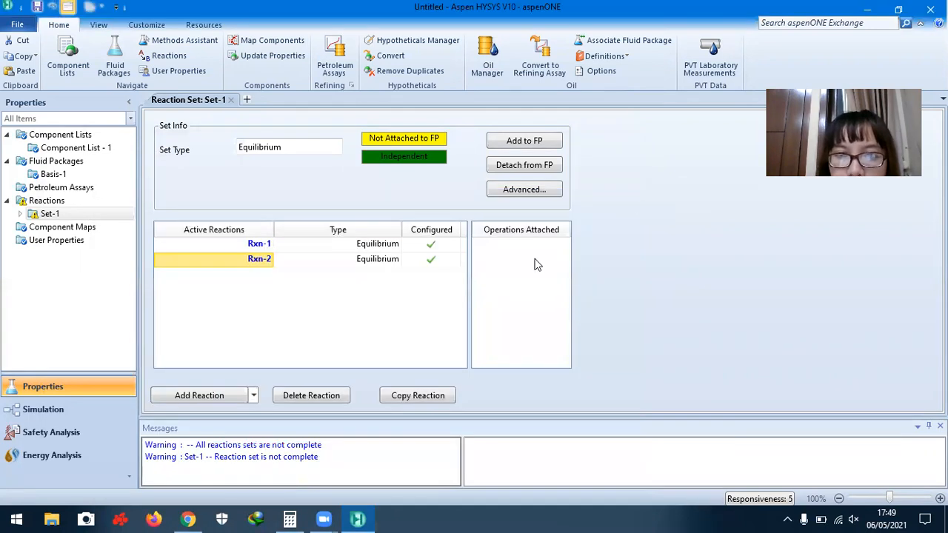
- Attach reaction set Set-1 to the PRSV fluid package Basis-1
{"action": "left_click", "coordinate": [520, 145]}
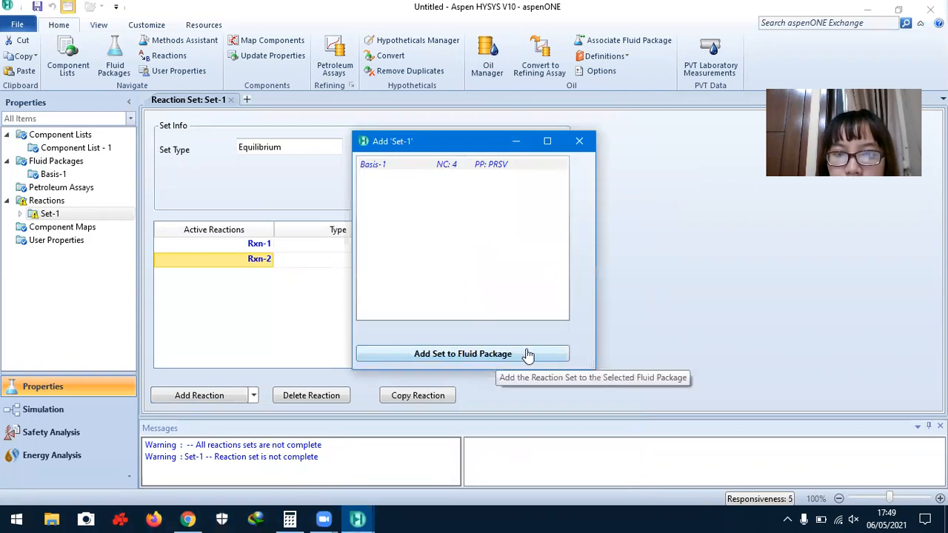
{"action": "left_click", "coordinate": [502, 355]}
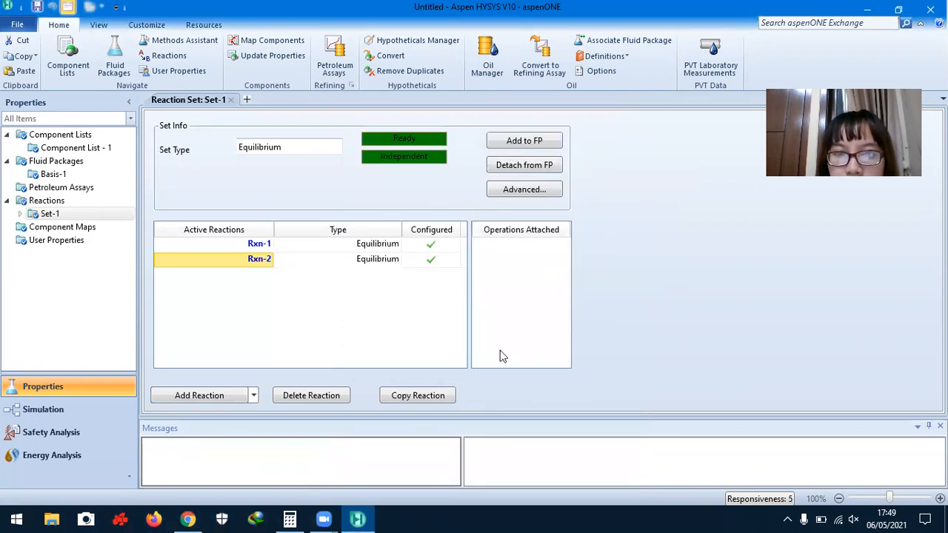
- Enter the simulation environment and check the process flow diagram in the Simplified Ethyl Acetate Plant PDF
{"action": "left_click", "coordinate": [49, 417]}
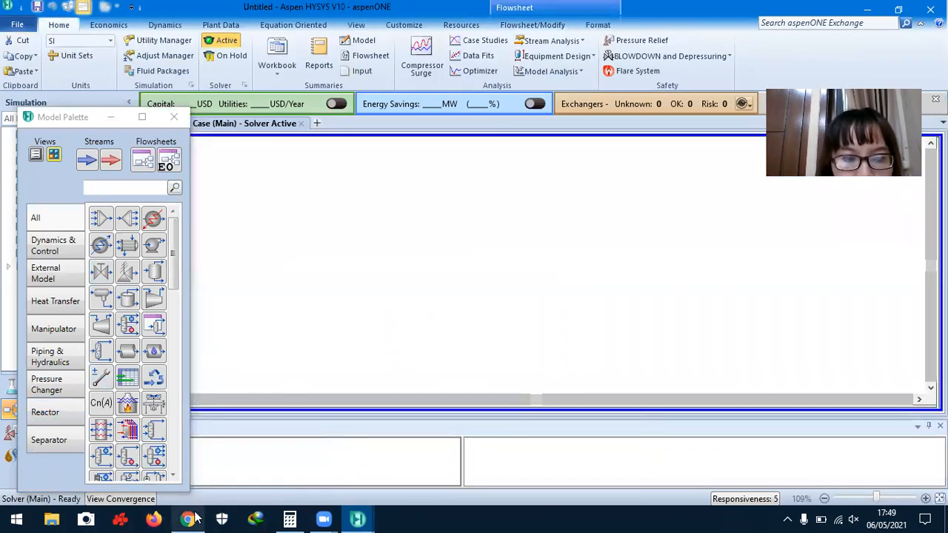
{"action": "left_click", "coordinate": [189, 519]}
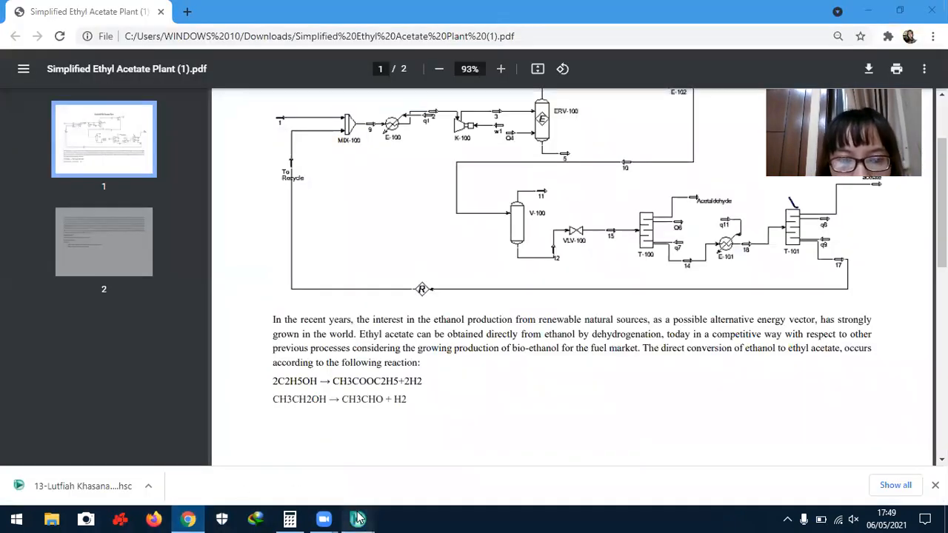
{"action": "mouse_move", "coordinate": [358, 519]}
{"action": "left_click", "coordinate": [338, 467]}
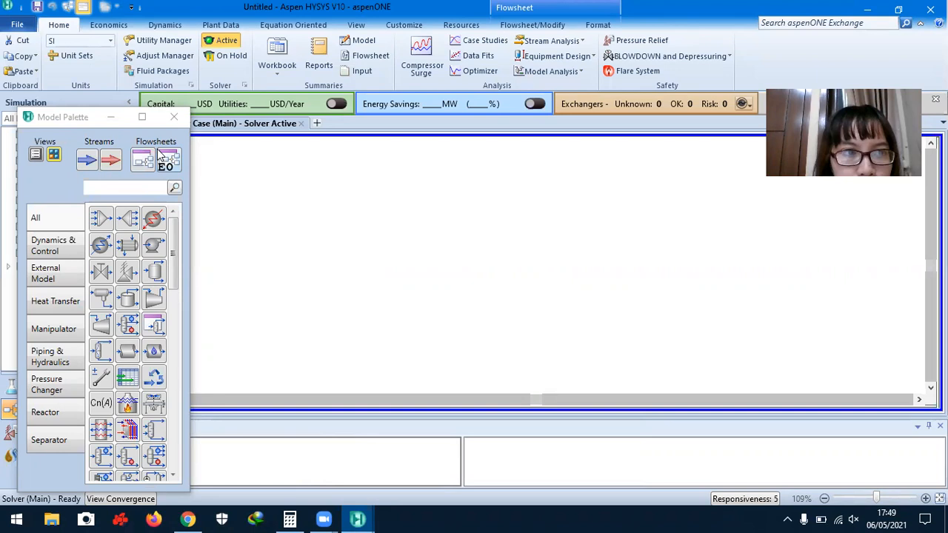
- Place a material stream on the empty flowsheet as the ethanol feed and open its worksheet
{"action": "left_click", "coordinate": [87, 160]}
{"action": "left_click", "coordinate": [226, 164]}
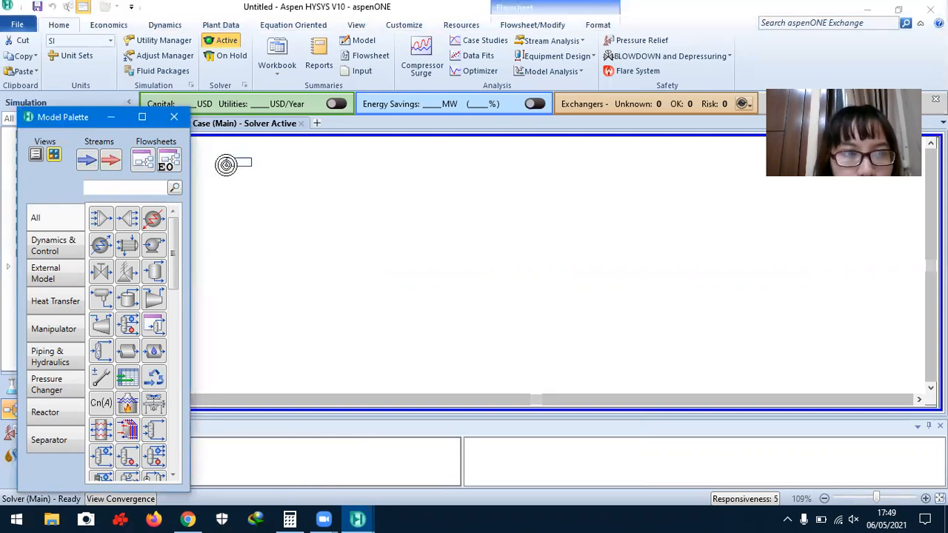
{"action": "left_click", "coordinate": [235, 182]}
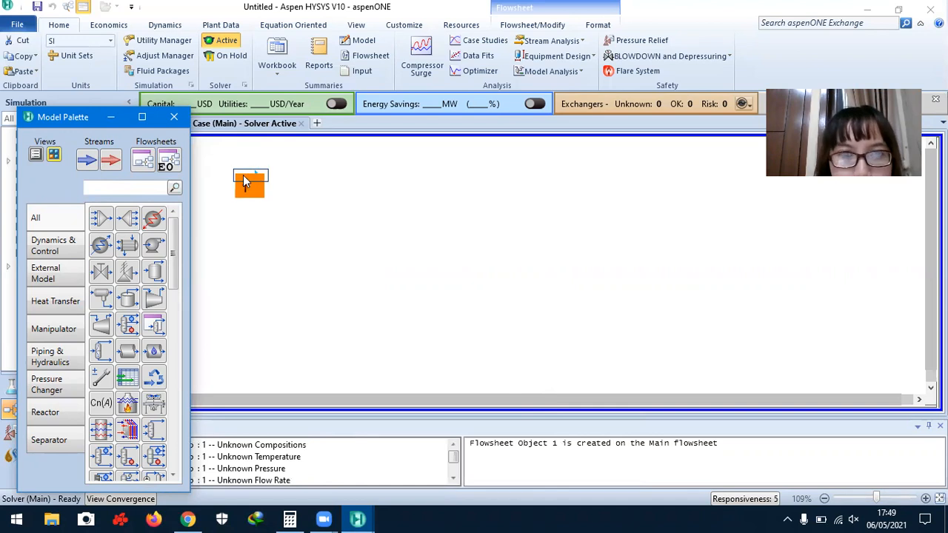
{"action": "double_click", "coordinate": [246, 179]}
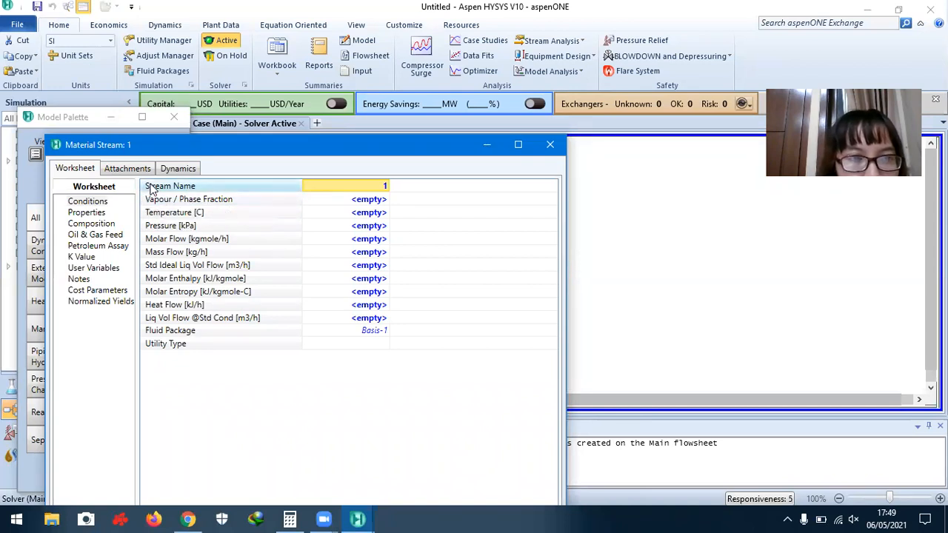
- Look up the feed conditions in the plant PDF and set stream 1 to 25 C, 101,3 kPa and 1000 kgmole/h
{"action": "left_click", "coordinate": [191, 519]}
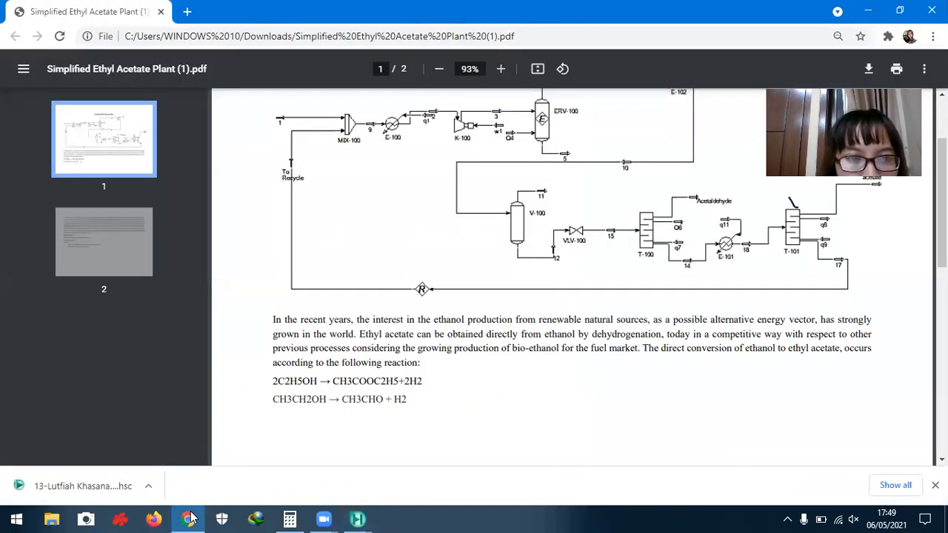
{"action": "scroll", "coordinate": [440, 331], "scroll_direction": "up", "scroll_amount": 2}
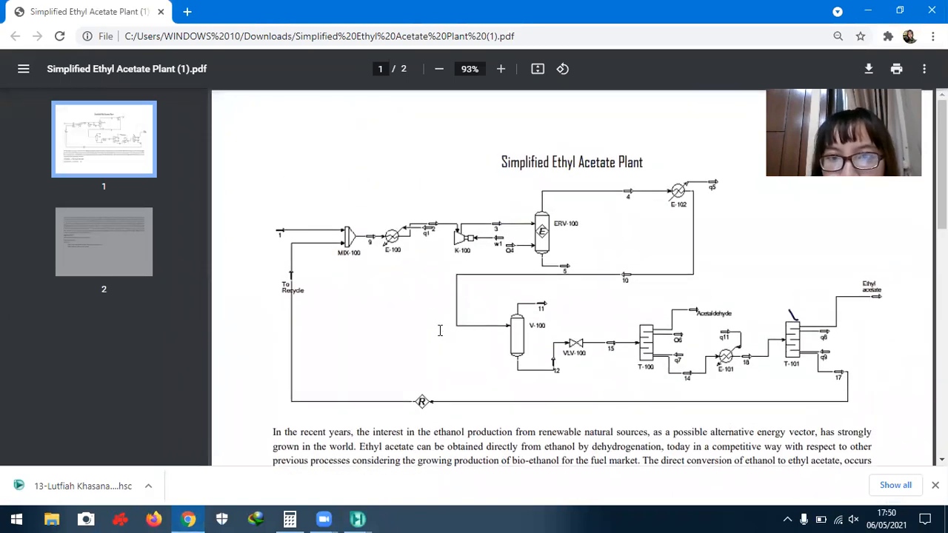
{"action": "scroll", "coordinate": [439, 331], "scroll_direction": "down", "scroll_amount": 3}
{"action": "scroll", "coordinate": [439, 331], "scroll_direction": "down", "scroll_amount": 5}
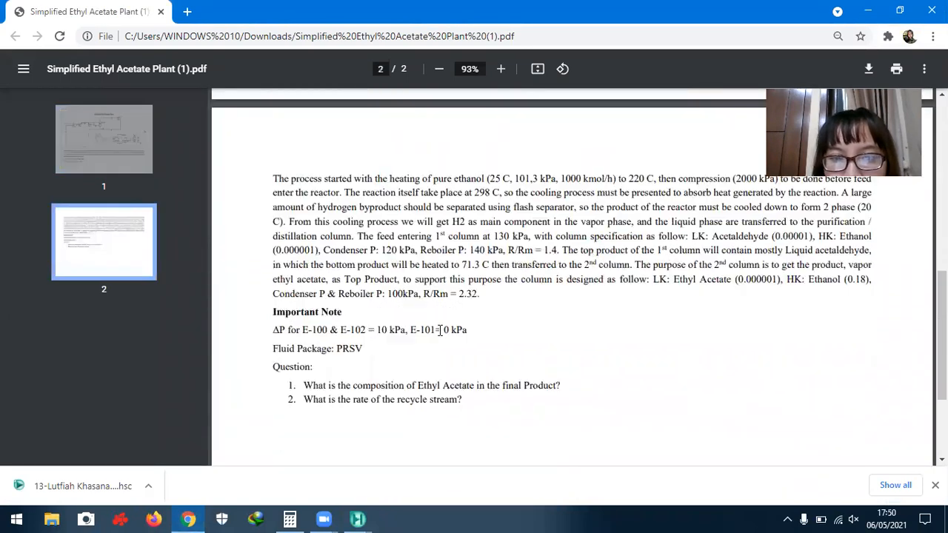
{"action": "mouse_move", "coordinate": [356, 519]}
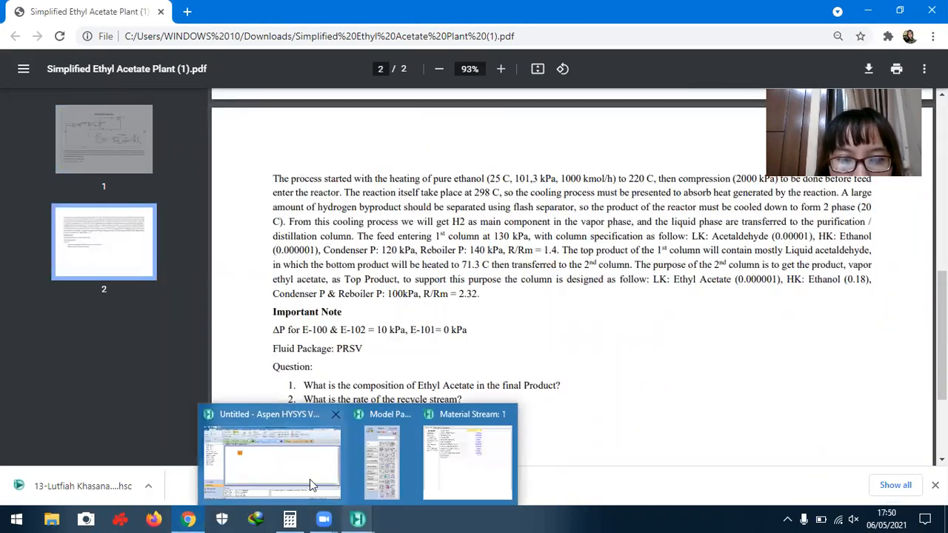
{"action": "left_click", "coordinate": [298, 478]}
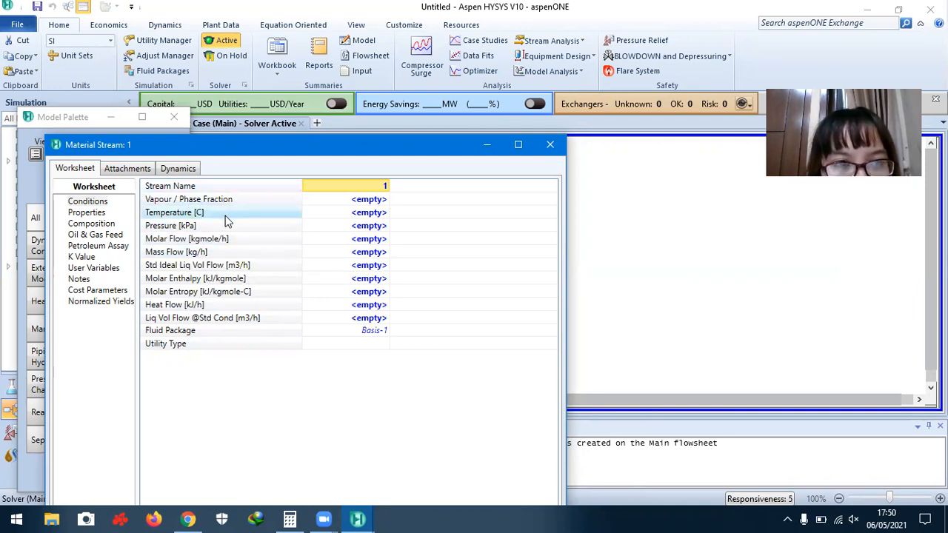
{"action": "left_click", "coordinate": [368, 214]}
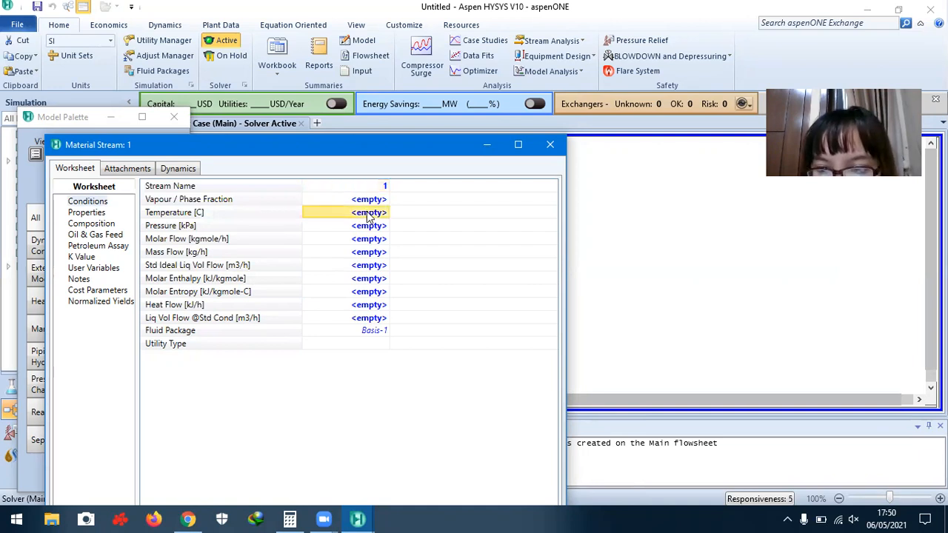
{"action": "type", "text": "25"}
{"action": "left_click", "coordinate": [354, 229]}
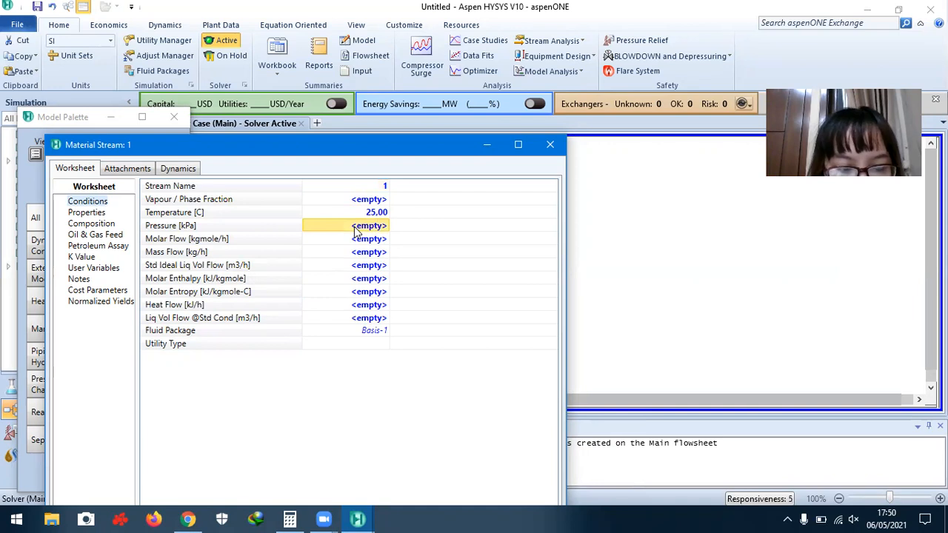
{"action": "type", "text": "101,3"}
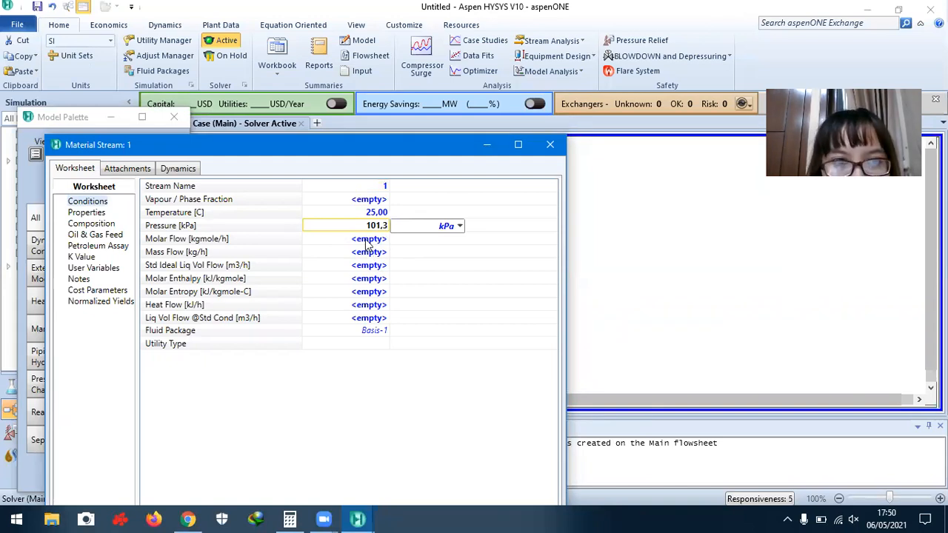
{"action": "left_click", "coordinate": [366, 241]}
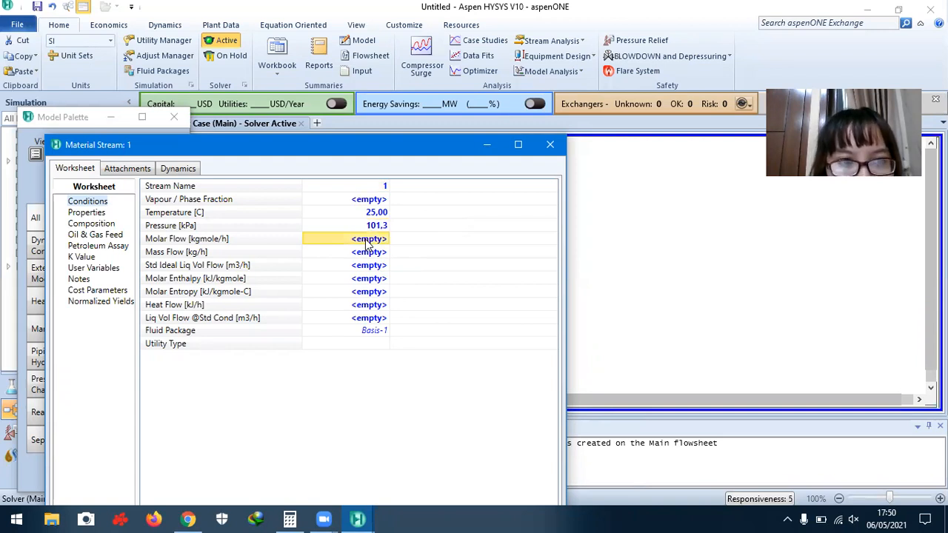
{"action": "type", "text": "1000"}
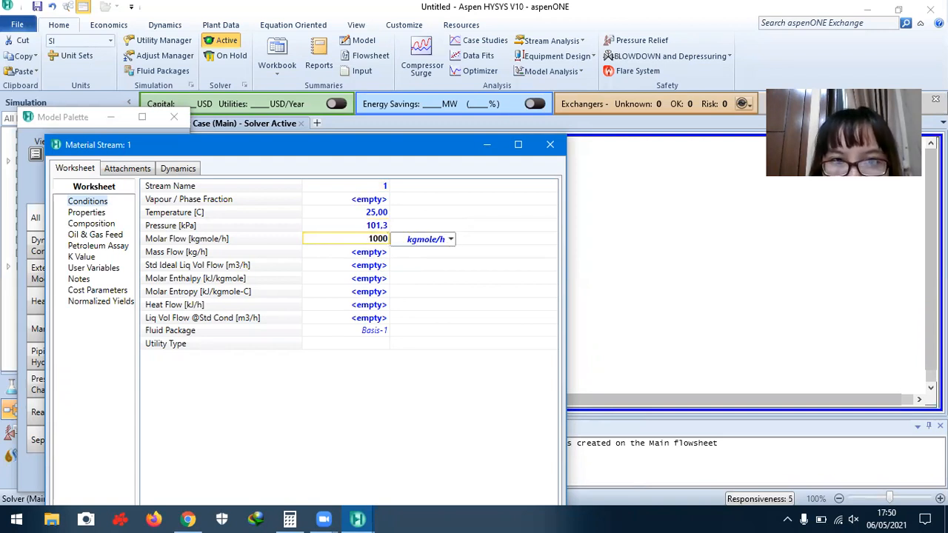
{"action": "key", "text": "Return"}
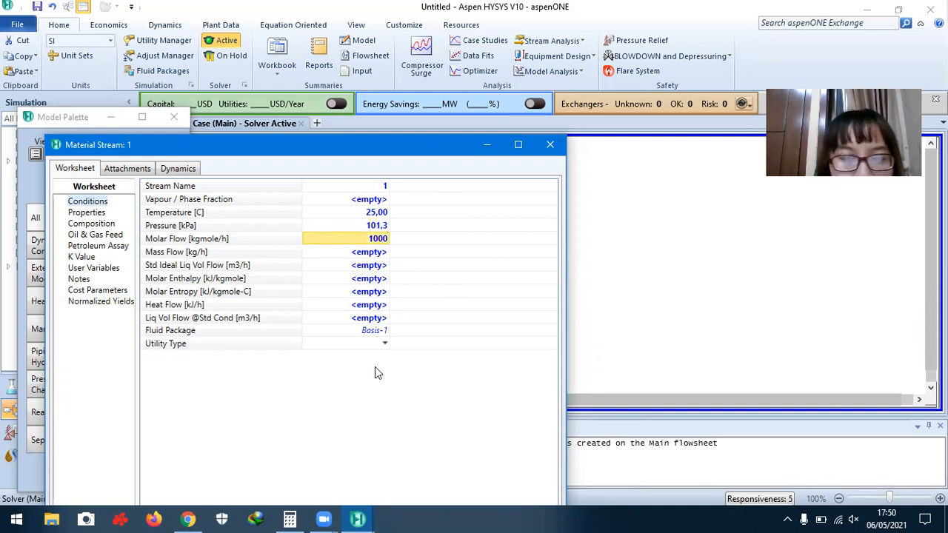
- Open the composition table of material stream 1
{"action": "left_click", "coordinate": [134, 172]}
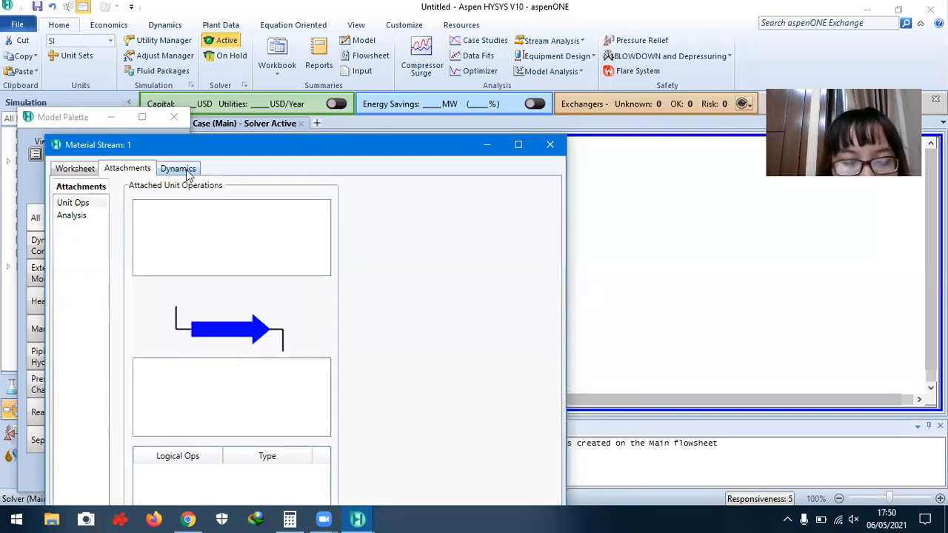
{"action": "left_click", "coordinate": [188, 172]}
{"action": "left_click", "coordinate": [141, 172]}
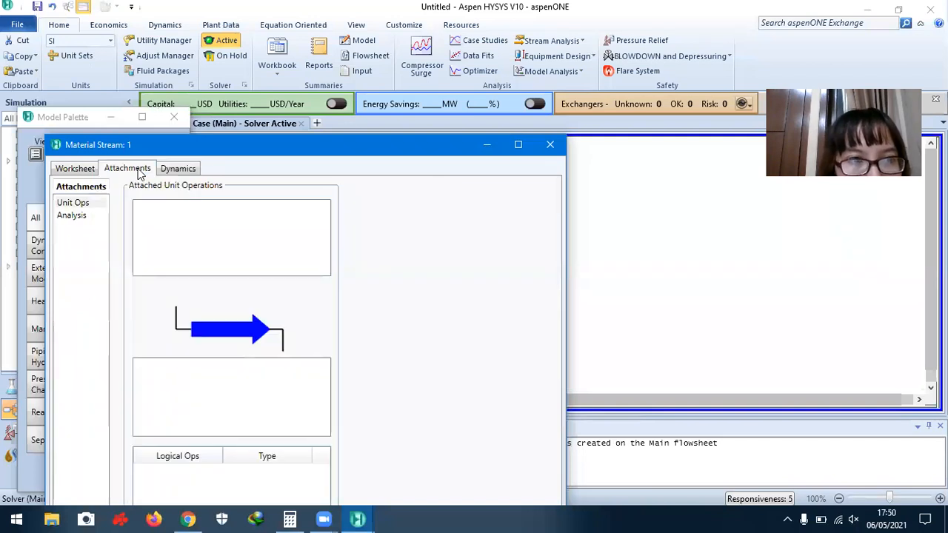
{"action": "left_click", "coordinate": [87, 168]}
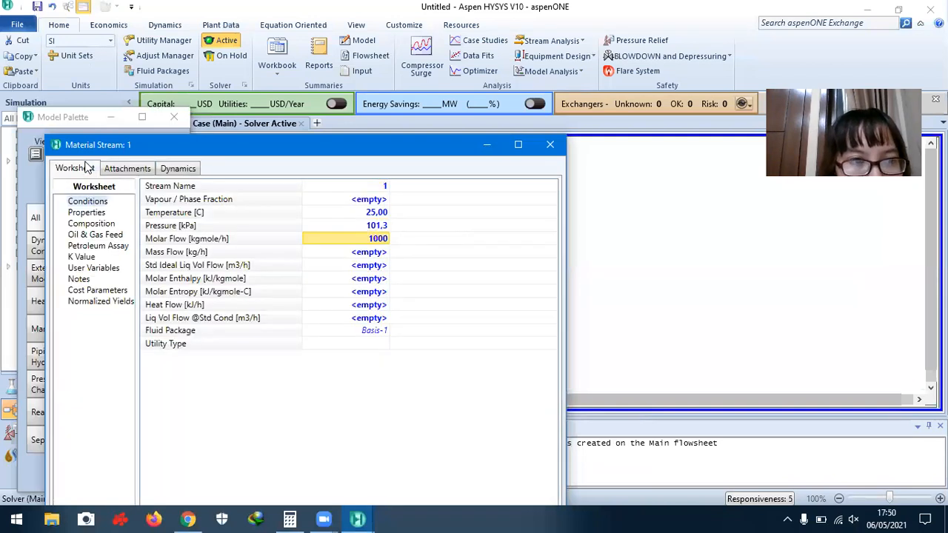
{"action": "left_click", "coordinate": [92, 223]}
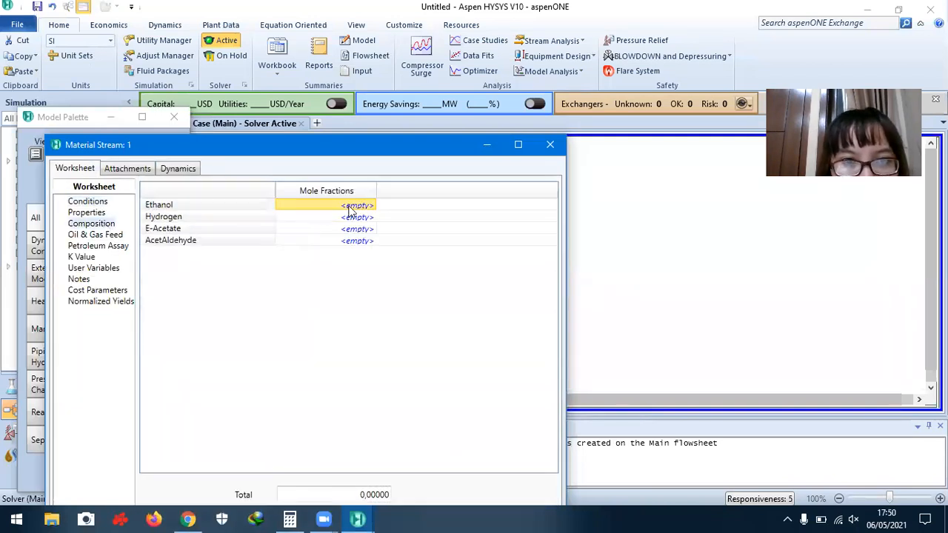
{"action": "type", "text": "1"}
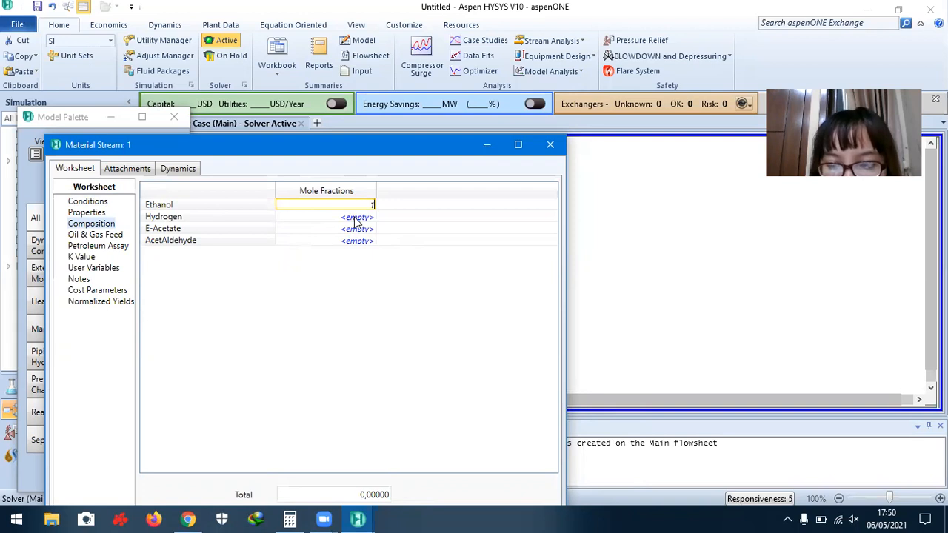
{"action": "key", "text": "Return"}
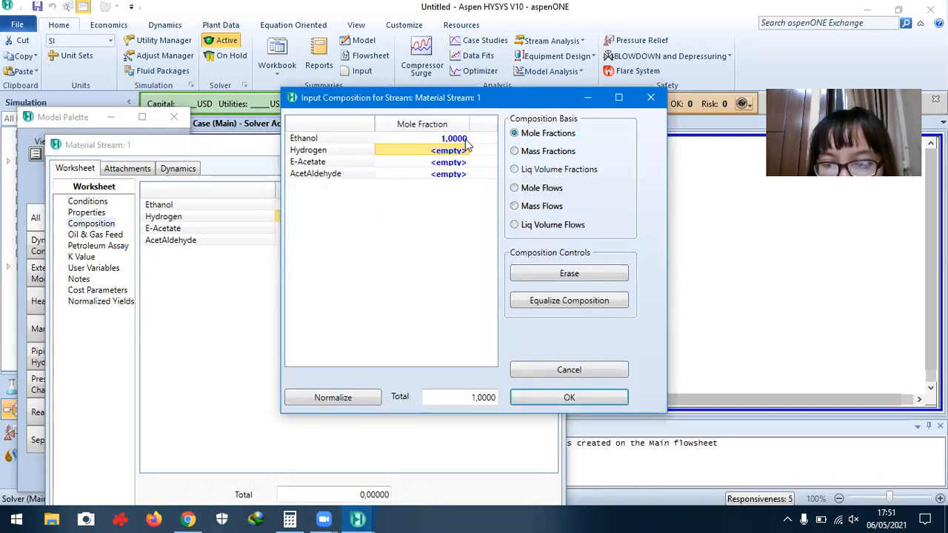
{"action": "left_click", "coordinate": [651, 100]}
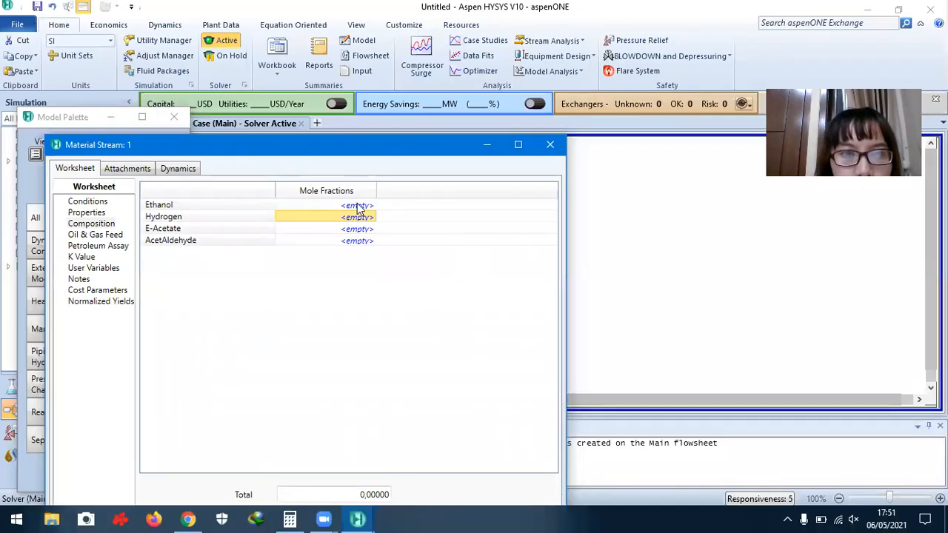
- Define stream 1 as pure ethanol with an Ethanol mole fraction of 1, accept the composition and close the stream
{"action": "left_click", "coordinate": [358, 206]}
{"action": "left_click", "coordinate": [358, 206]}
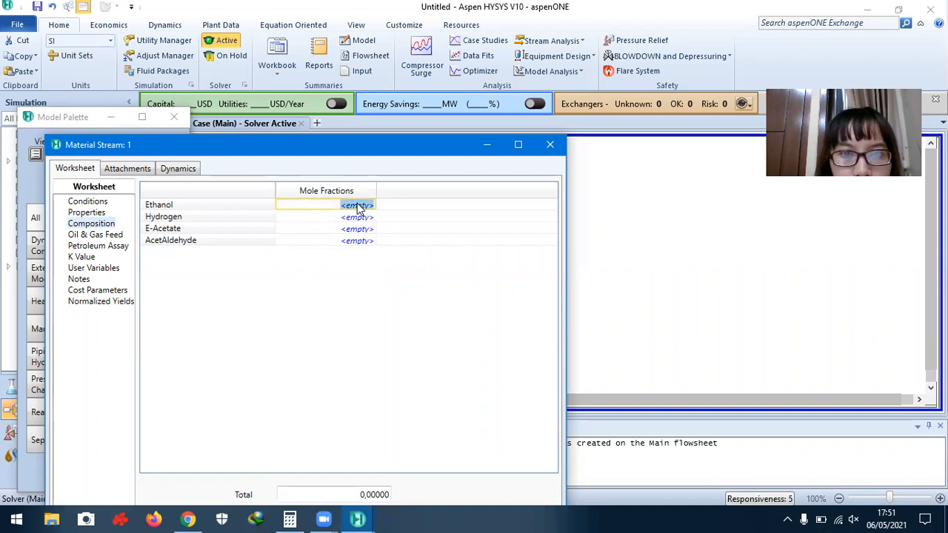
{"action": "type", "text": "1"}
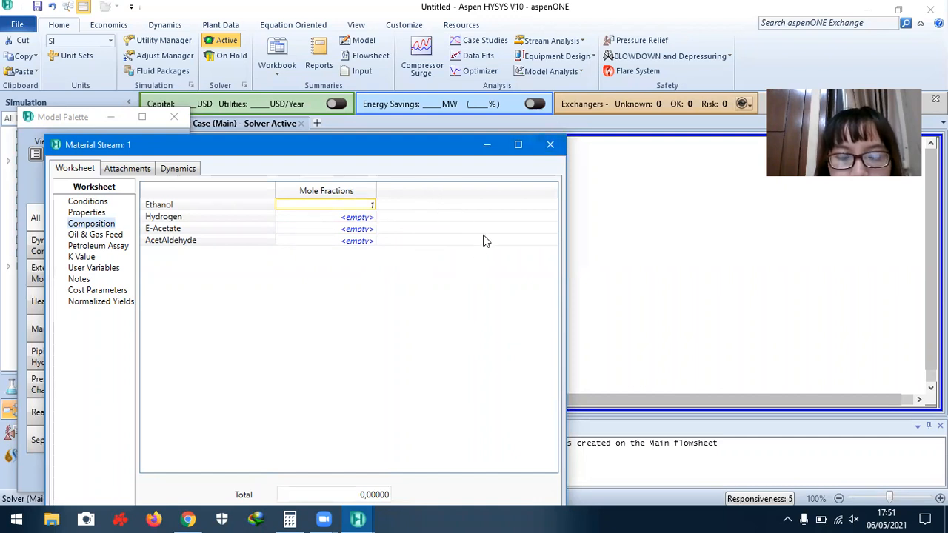
{"action": "left_click", "coordinate": [550, 146]}
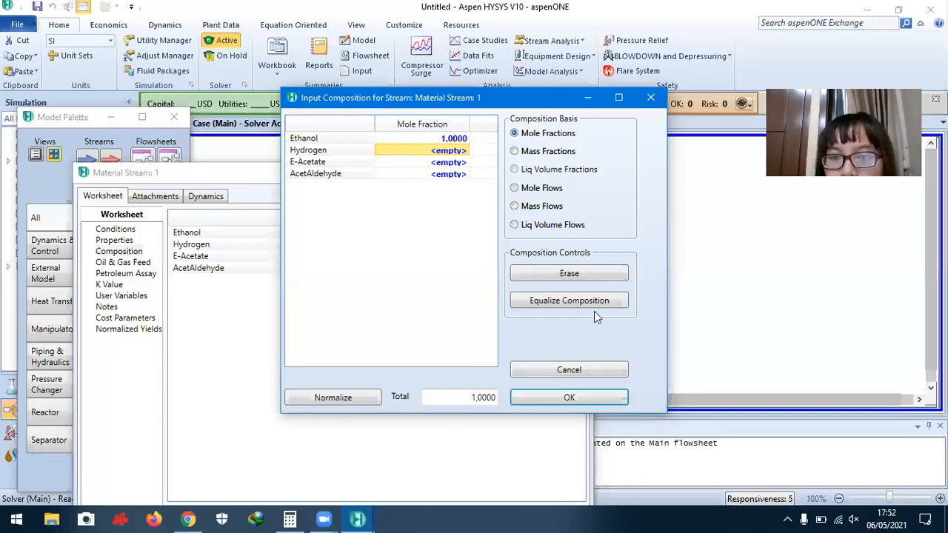
{"action": "left_click", "coordinate": [569, 398]}
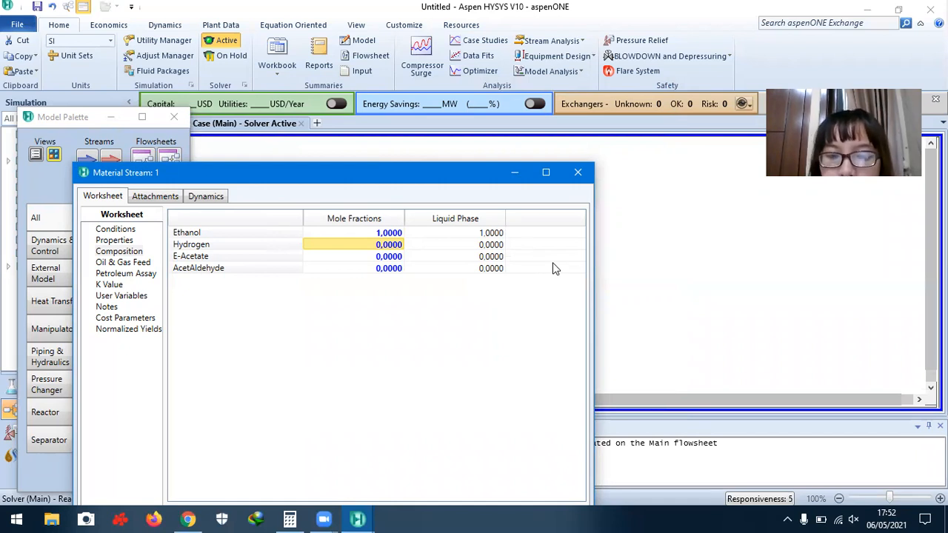
{"action": "left_click", "coordinate": [577, 172]}
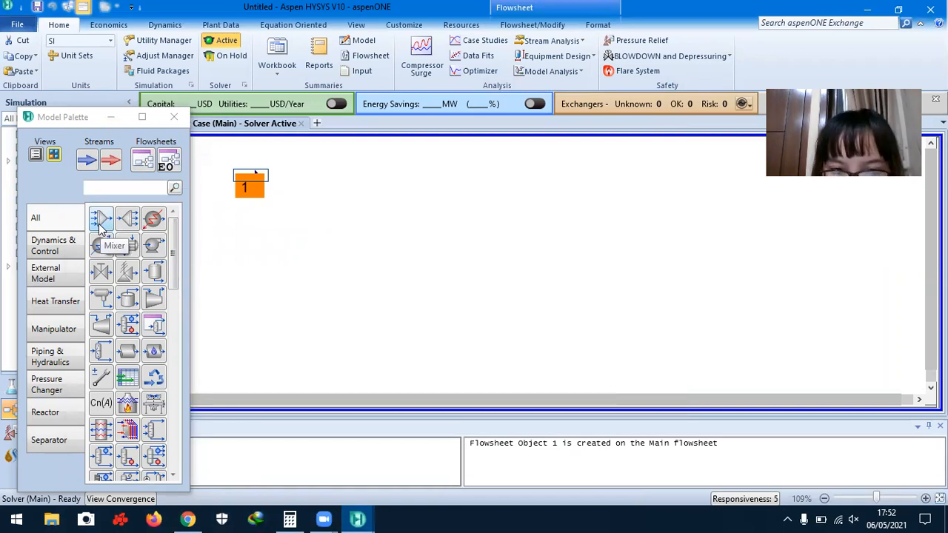
- Place a mixer on the flowsheet beside stream 1 and open its connections design form
{"action": "left_click", "coordinate": [154, 217]}
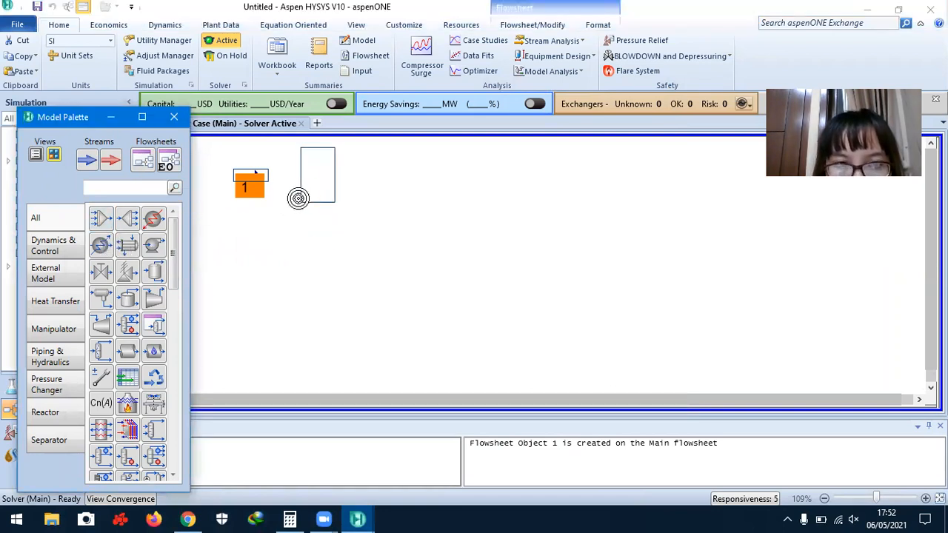
{"action": "left_click", "coordinate": [320, 210]}
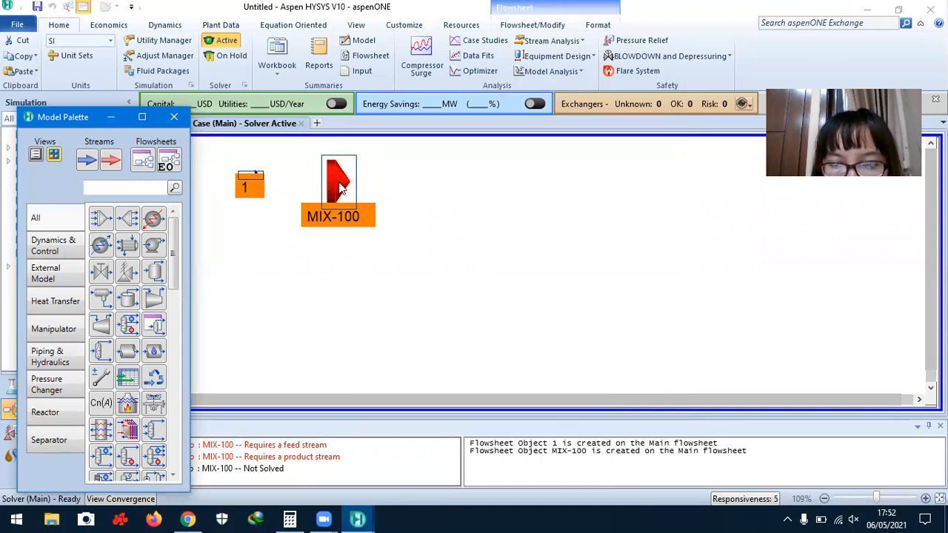
{"action": "left_click", "coordinate": [338, 189]}
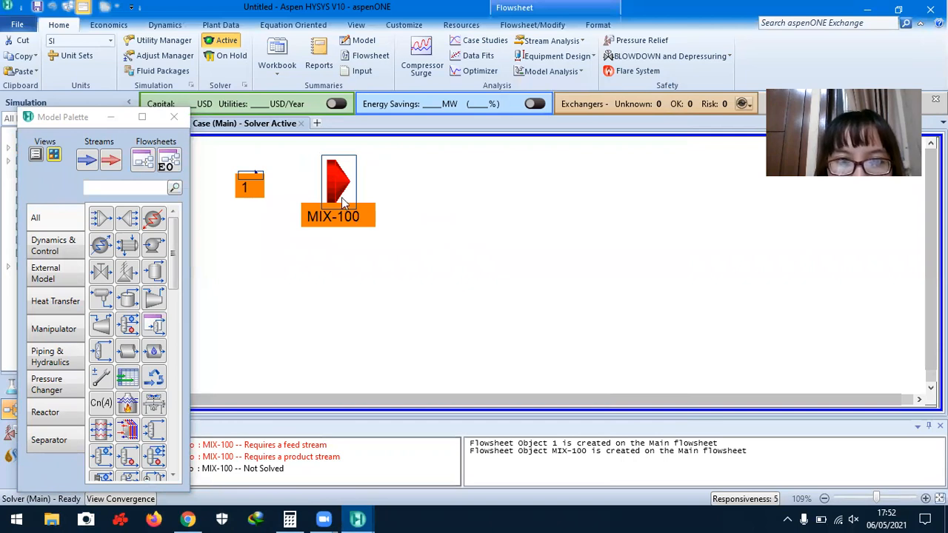
{"action": "mouse_move", "coordinate": [336, 194]}
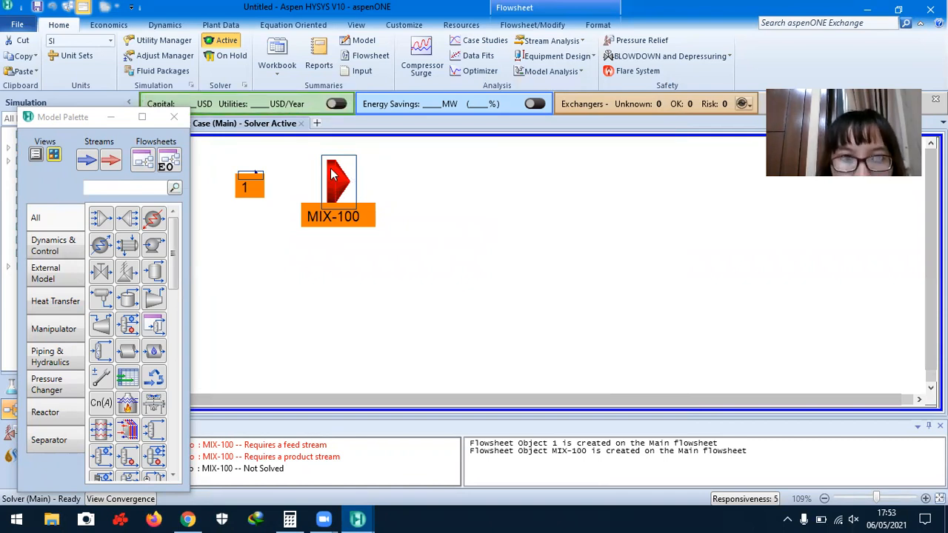
{"action": "mouse_move", "coordinate": [332, 173]}
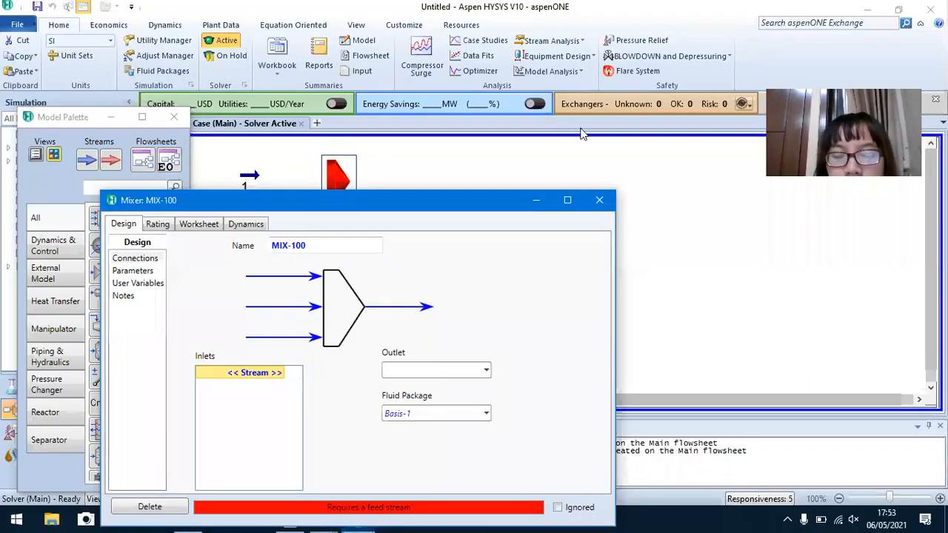
{"action": "left_click_drag", "start_coordinate": [465, 202], "coordinate": [468, 142]}
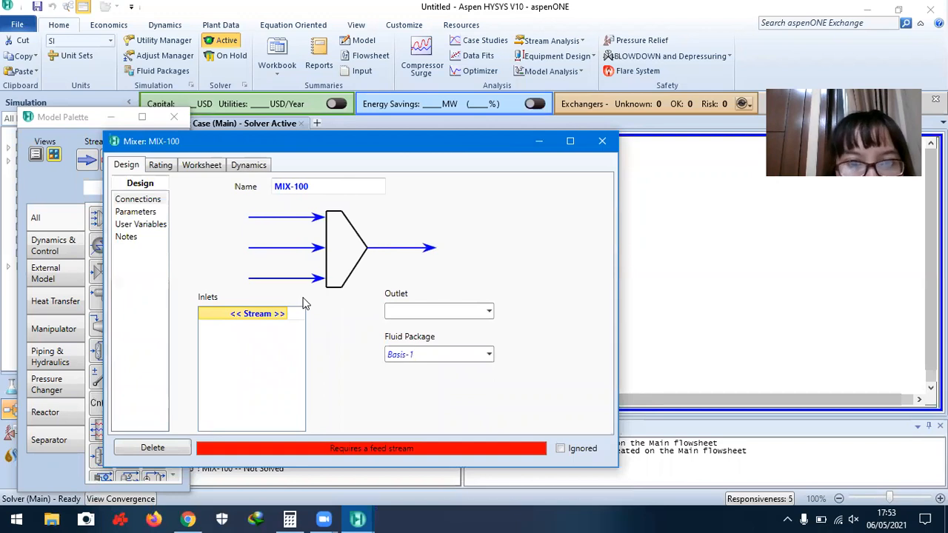
- Connect stream 1 as the mixer's inlet and create outlet stream 2, check the mixer parameters and close its form
{"action": "left_click", "coordinate": [261, 317]}
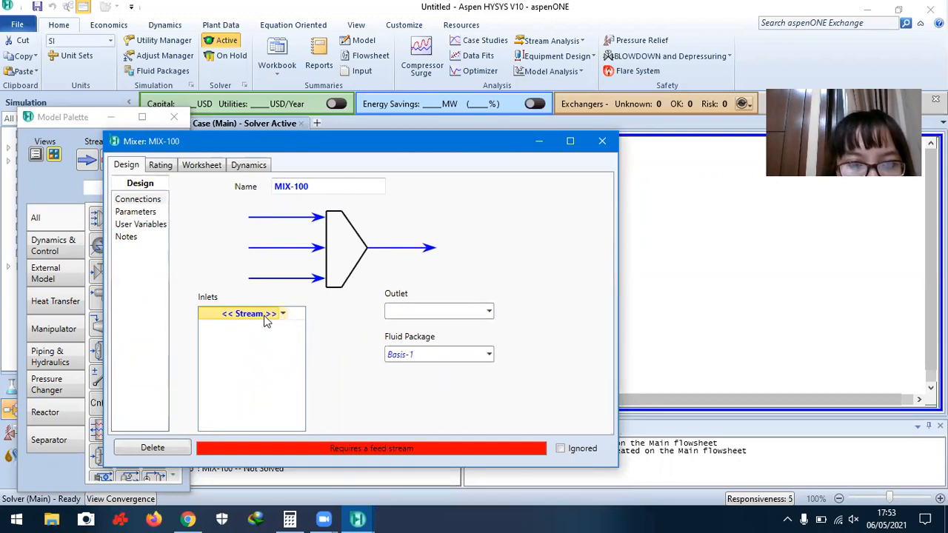
{"action": "left_click", "coordinate": [283, 315]}
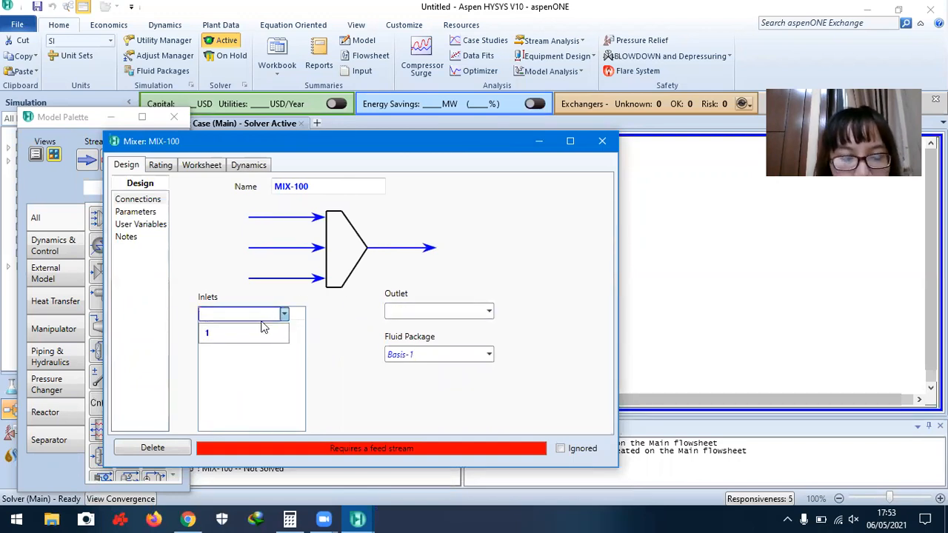
{"action": "left_click", "coordinate": [229, 335]}
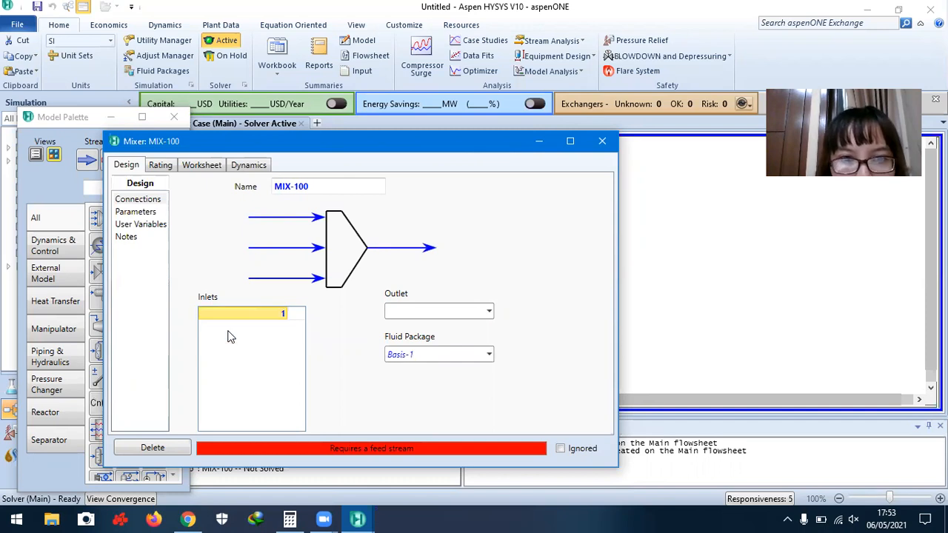
{"action": "left_click", "coordinate": [428, 312]}
{"action": "type", "text": "2"}
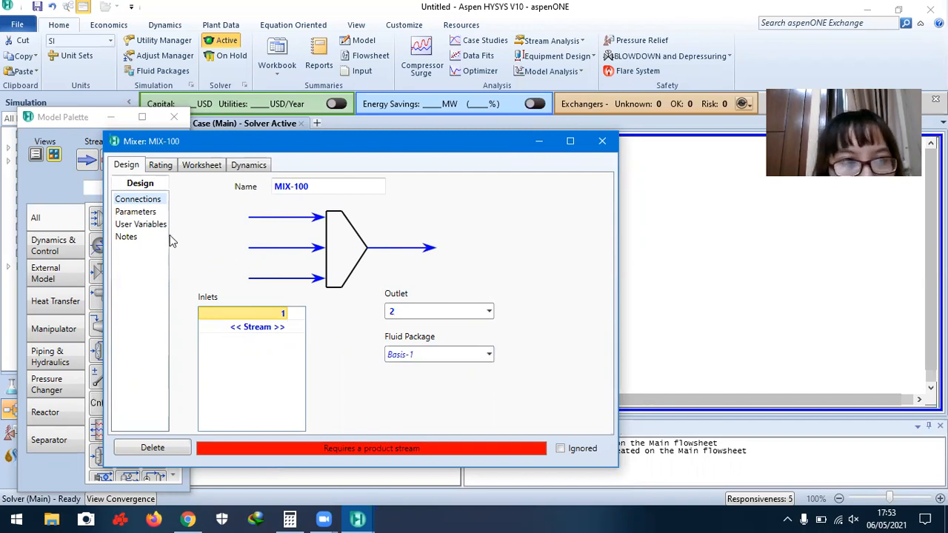
{"action": "left_click", "coordinate": [137, 213]}
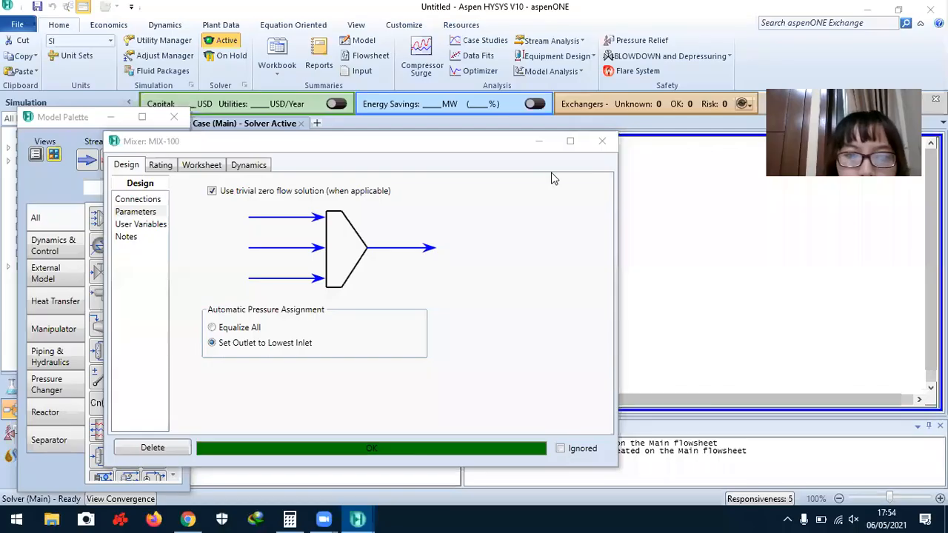
{"action": "left_click", "coordinate": [601, 140]}
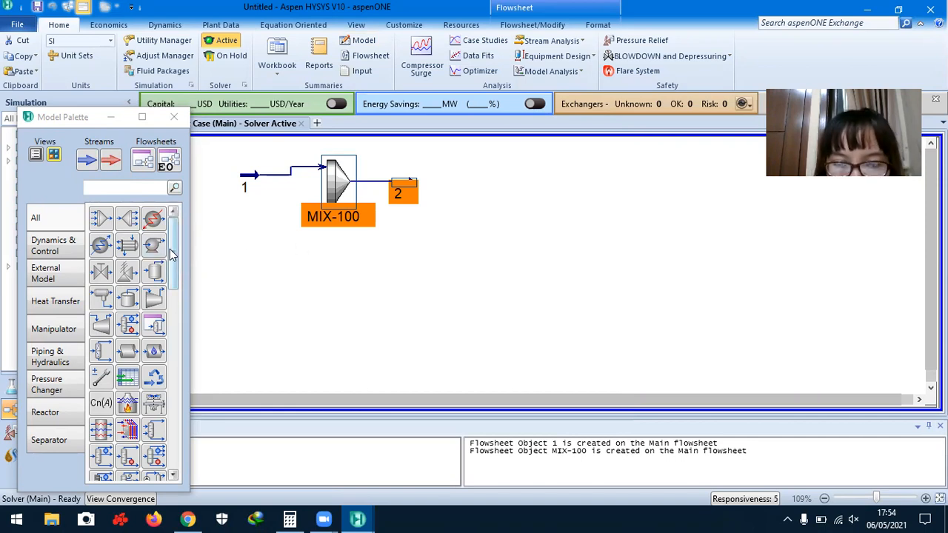
- Place a heater on the flowsheet beside stream 2 and open its connections design form
{"action": "mouse_move", "coordinate": [172, 267]}
{"action": "left_mouse_down"}
{"action": "mouse_move", "coordinate": [172, 311]}
{"action": "mouse_move", "coordinate": [169, 252]}
{"action": "left_mouse_up"}
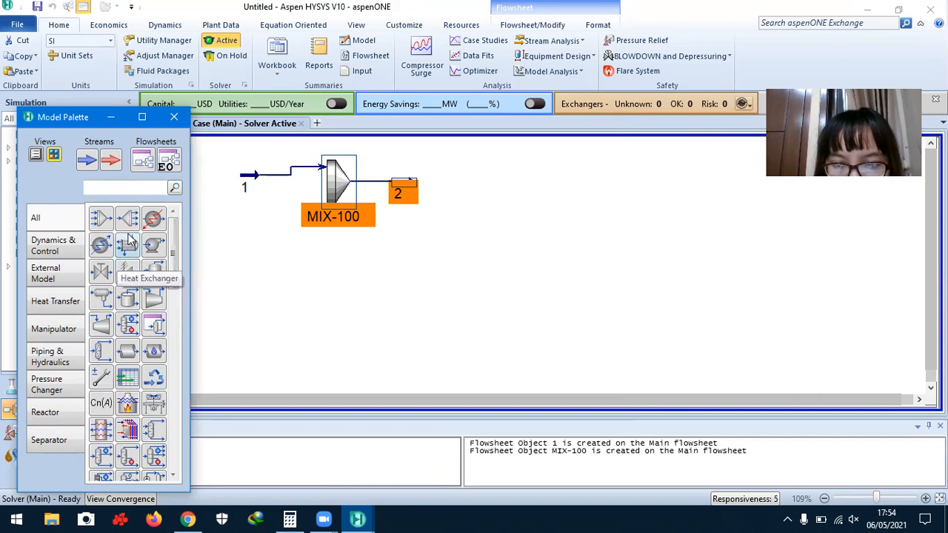
{"action": "left_click_drag", "start_coordinate": [152, 222], "coordinate": [437, 199]}
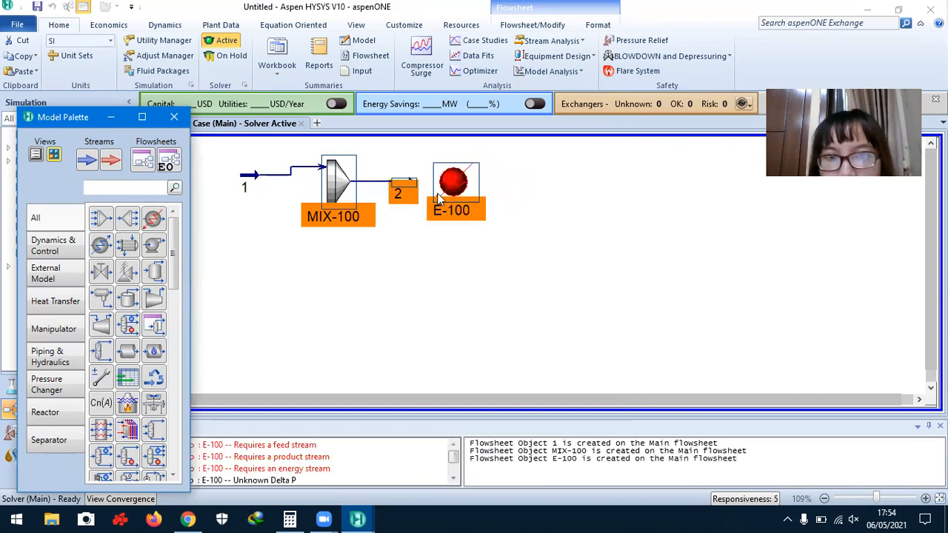
{"action": "left_click", "coordinate": [457, 189]}
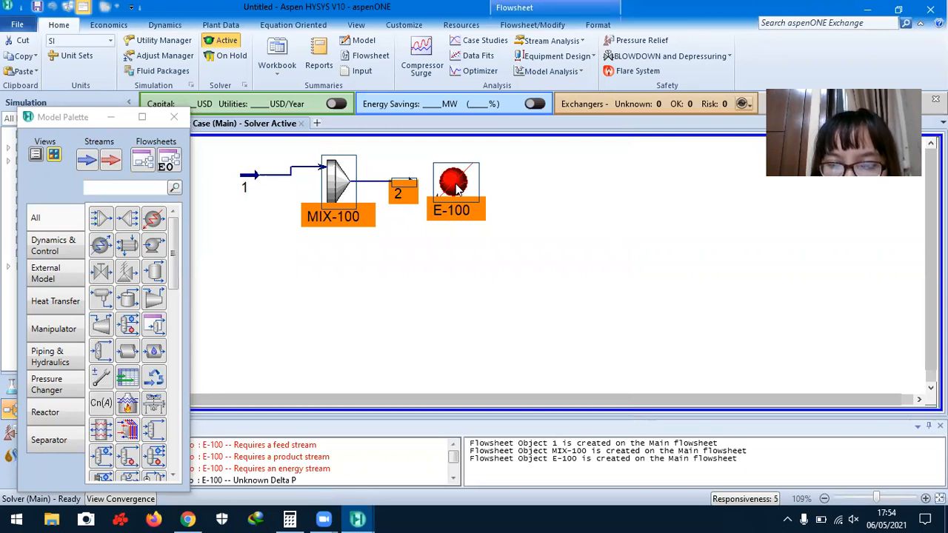
{"action": "mouse_move", "coordinate": [457, 188]}
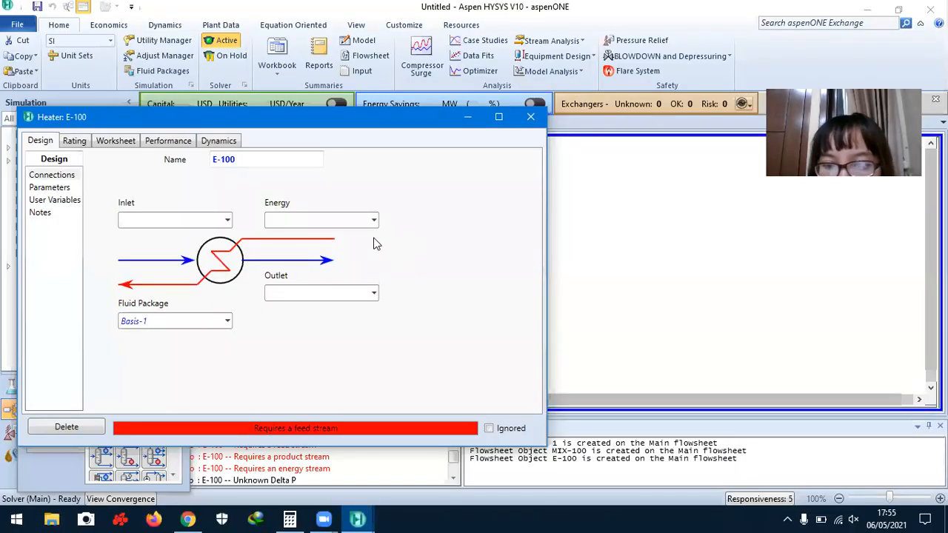
- Connect heater E-100 with stream 2 as inlet, q1 as energy stream and 3 as outlet
{"action": "left_click", "coordinate": [228, 221]}
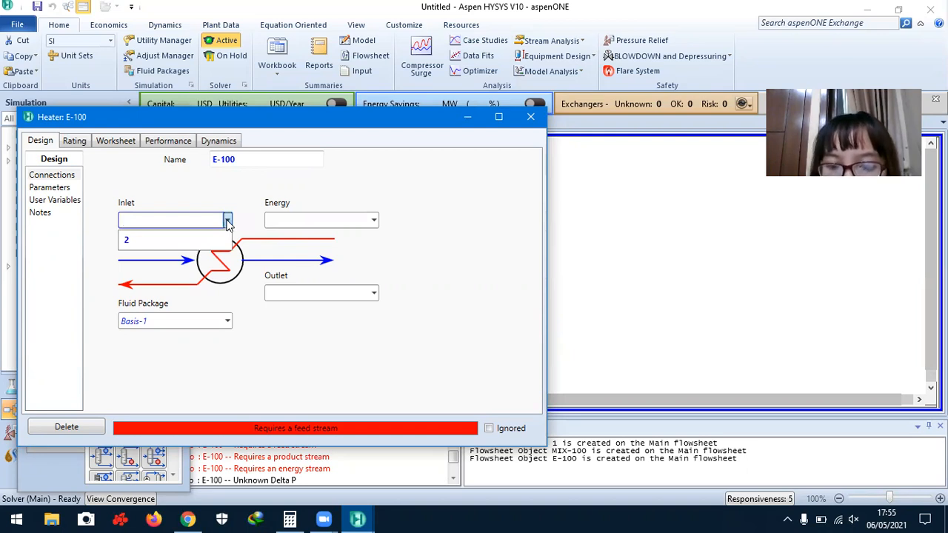
{"action": "left_click", "coordinate": [179, 244]}
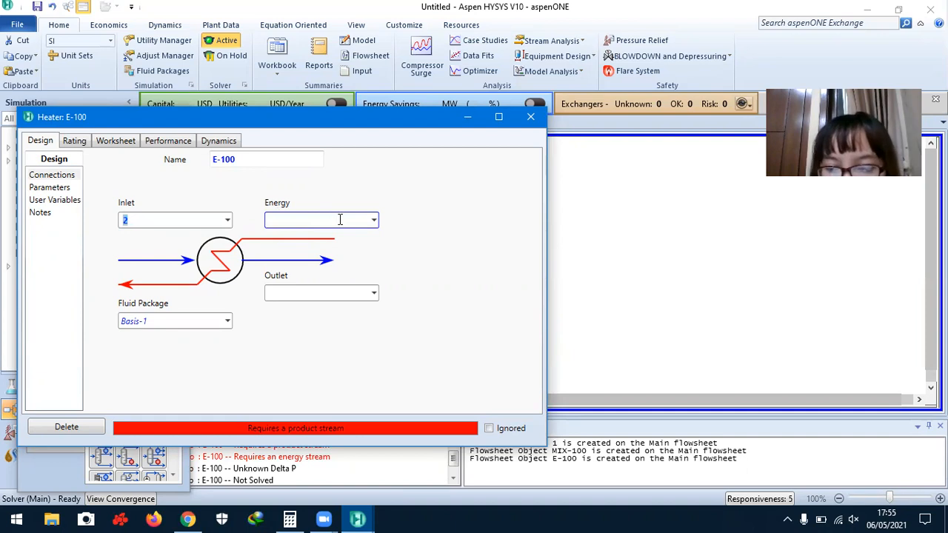
{"action": "left_click", "coordinate": [340, 220]}
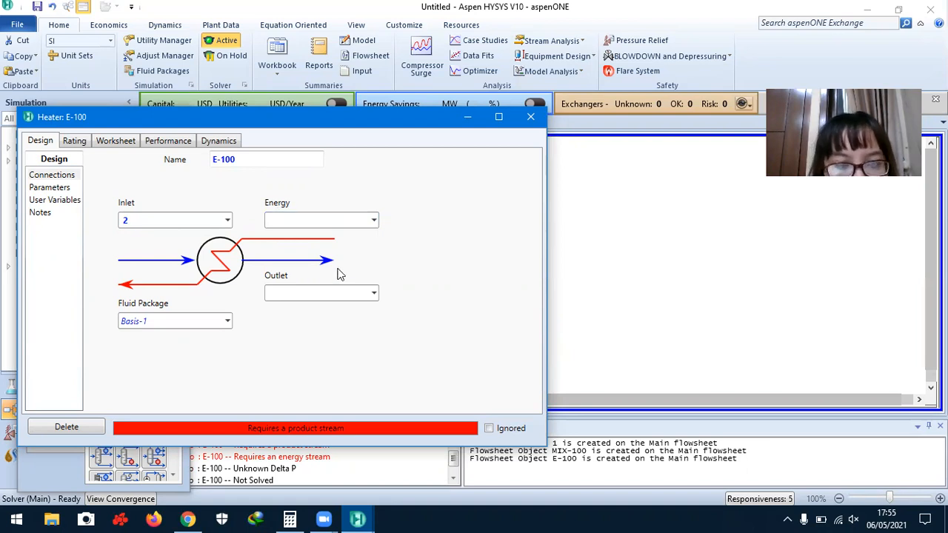
{"action": "type", "text": "q1"}
{"action": "left_click", "coordinate": [307, 292]}
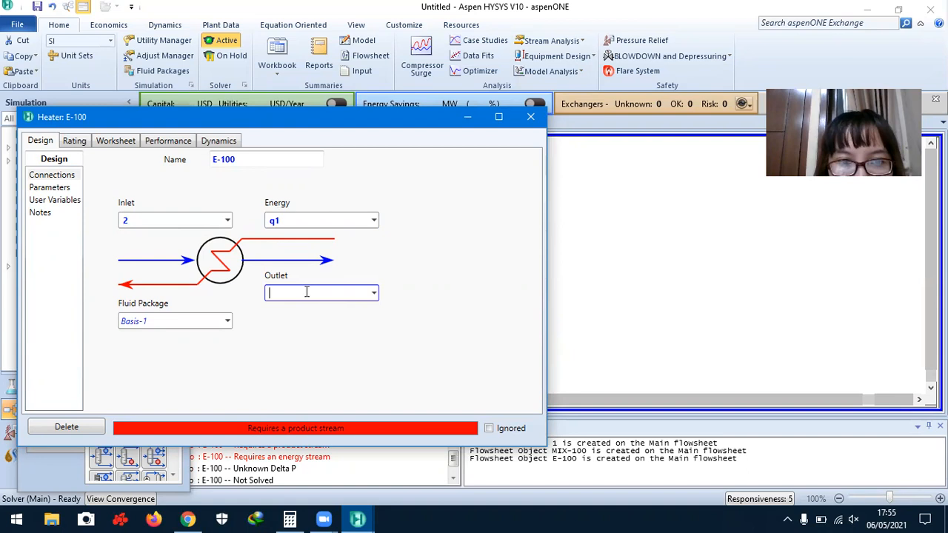
{"action": "type", "text": "3"}
{"action": "key", "text": "Return"}
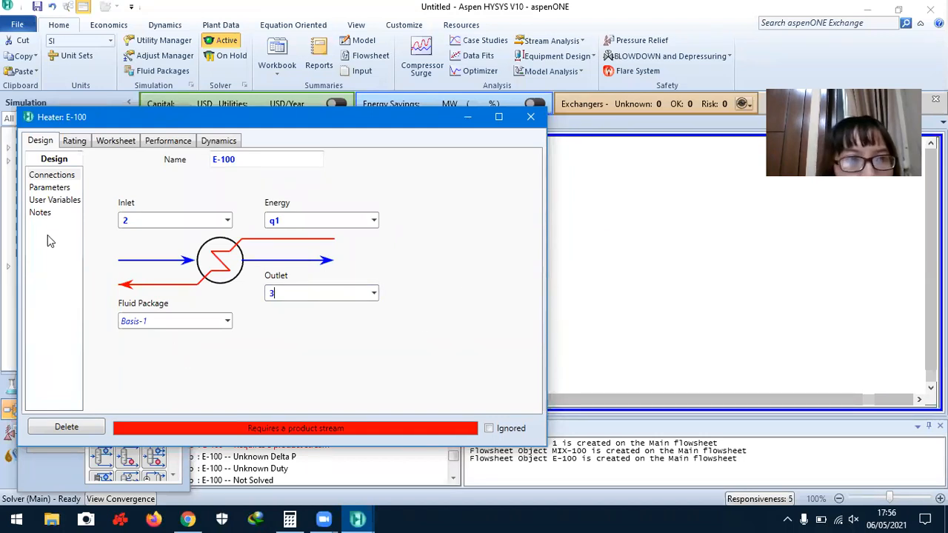
{"action": "left_click", "coordinate": [65, 176]}
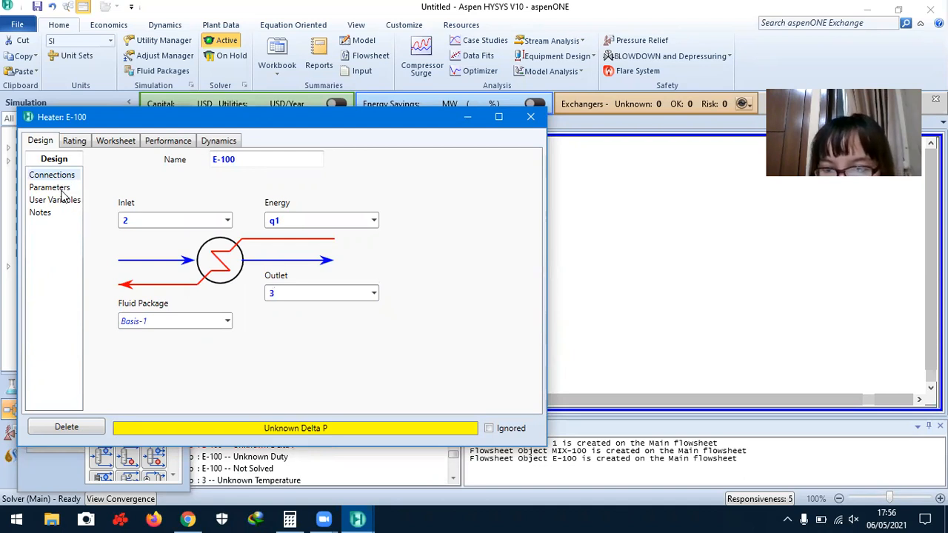
- Set the pressure drop (Delta P) of heater E-100 to 10 kPa
{"action": "left_click", "coordinate": [62, 189]}
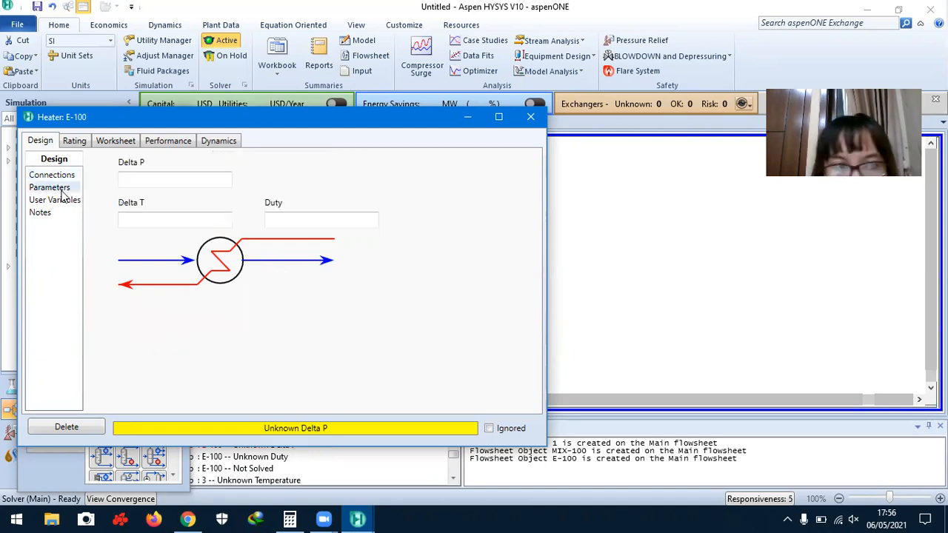
{"action": "left_click", "coordinate": [169, 179]}
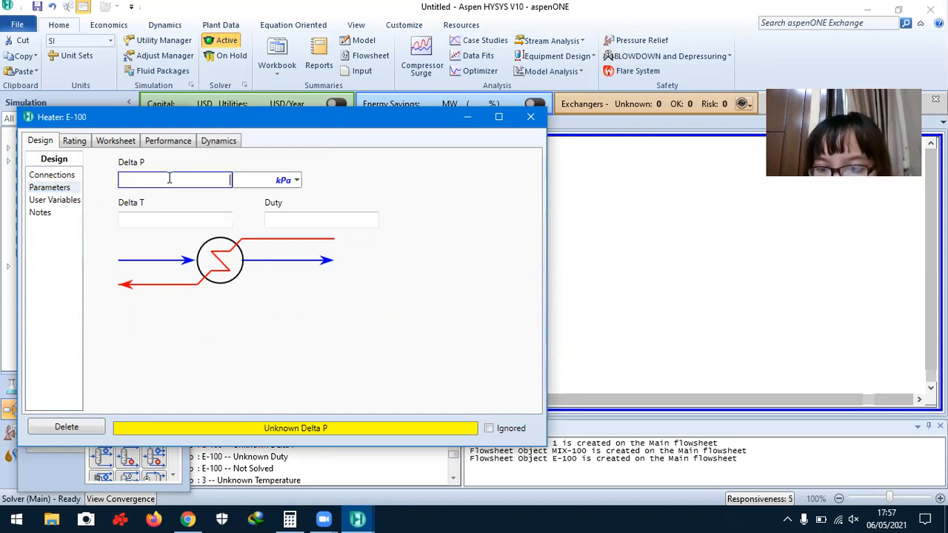
{"action": "type", "text": "10"}
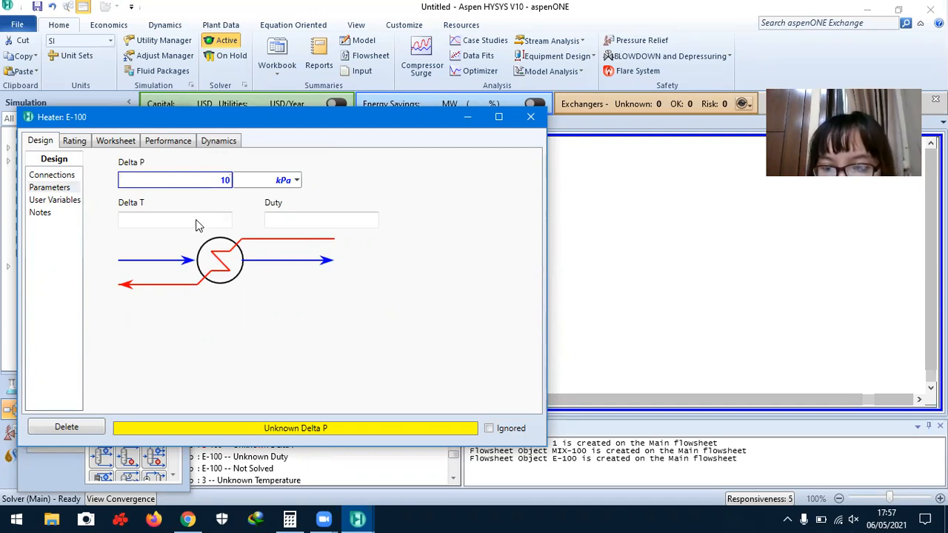
- Set the temperature of stream 3 to 220 C in the heater's worksheet conditions and close the heater form
{"action": "left_click", "coordinate": [126, 147]}
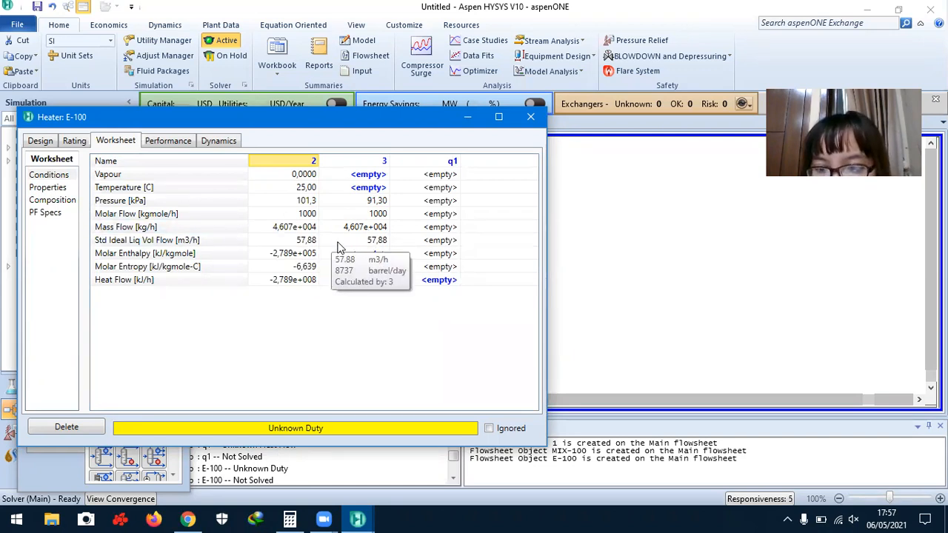
{"action": "double_click", "coordinate": [378, 190]}
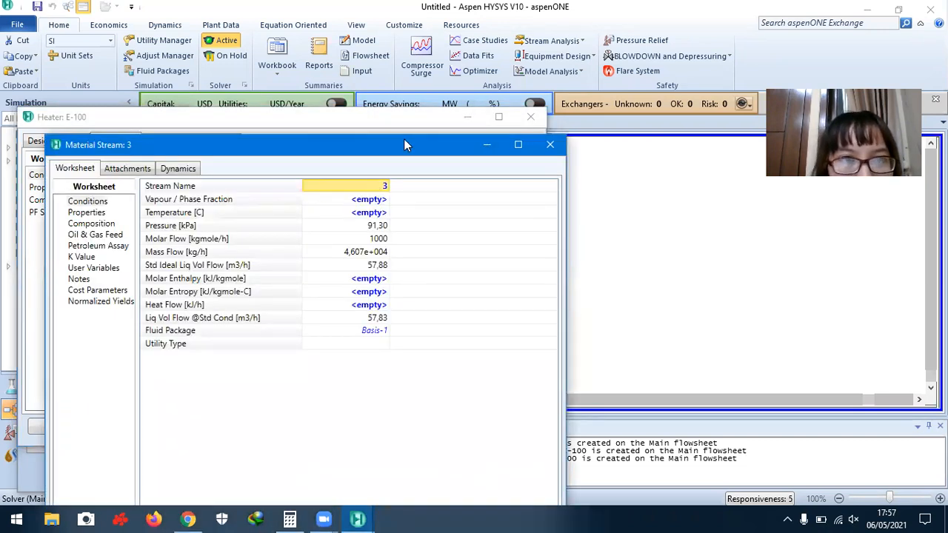
{"action": "left_click", "coordinate": [336, 104]}
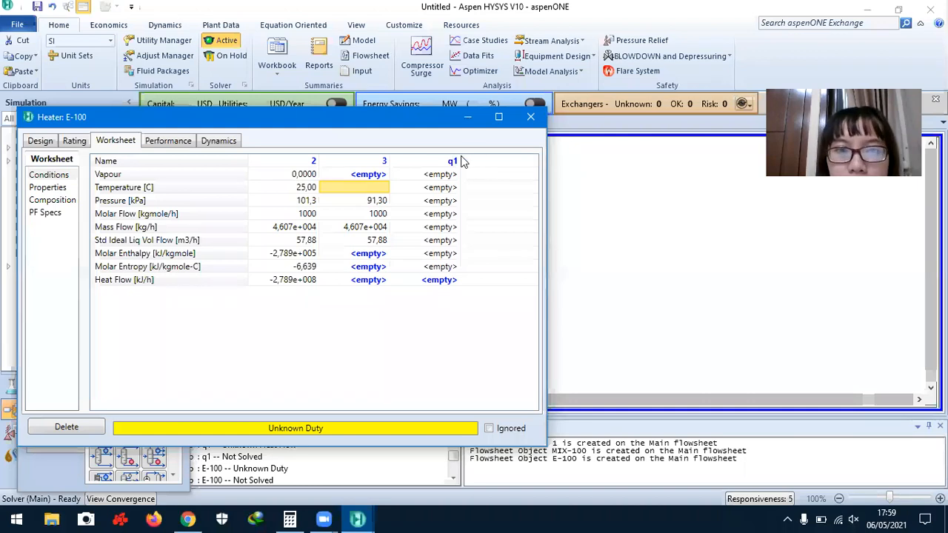
{"action": "left_click", "coordinate": [383, 188]}
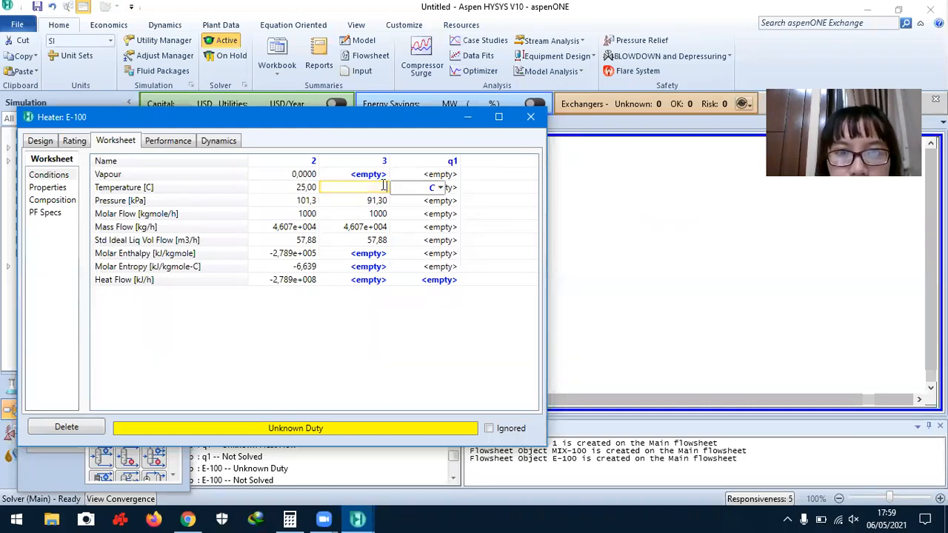
{"action": "type", "text": "220"}
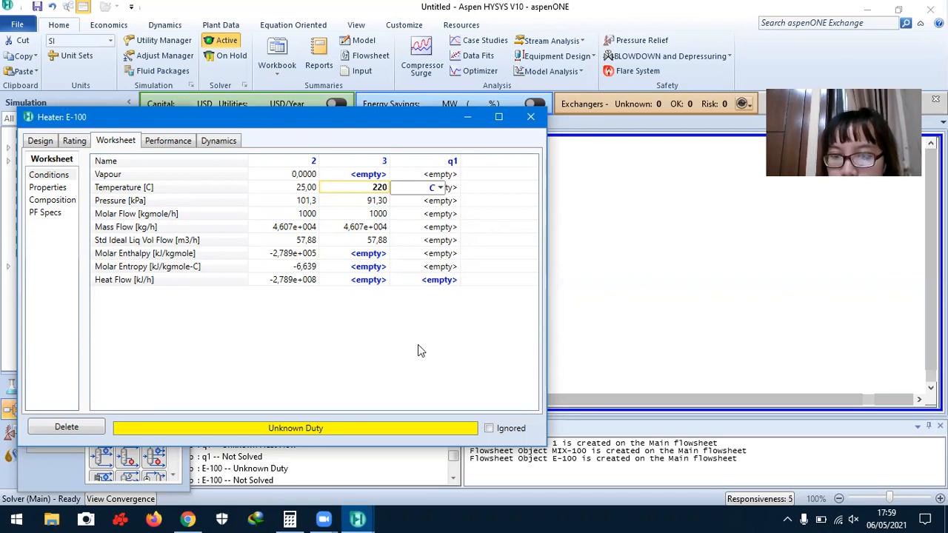
{"action": "key", "text": "Return"}
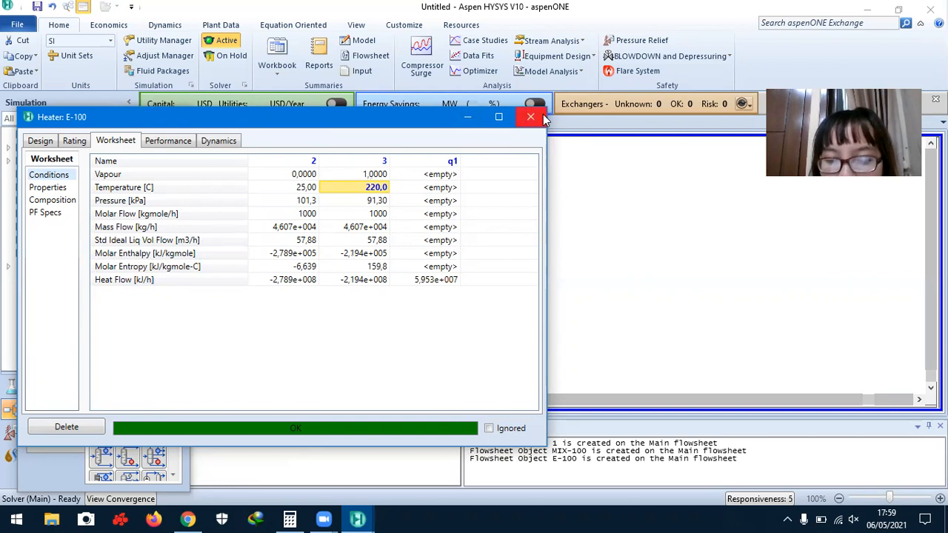
{"action": "left_click", "coordinate": [530, 117]}
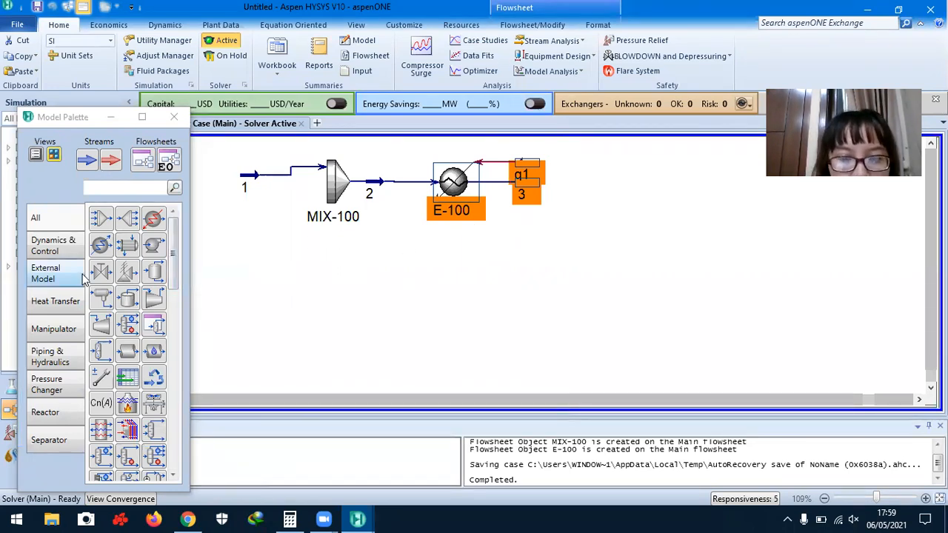
- Check the process diagram in the plant PDF, place a compressor beside stream 3 on the flowsheet and open its connections form
{"action": "left_click", "coordinate": [190, 519]}
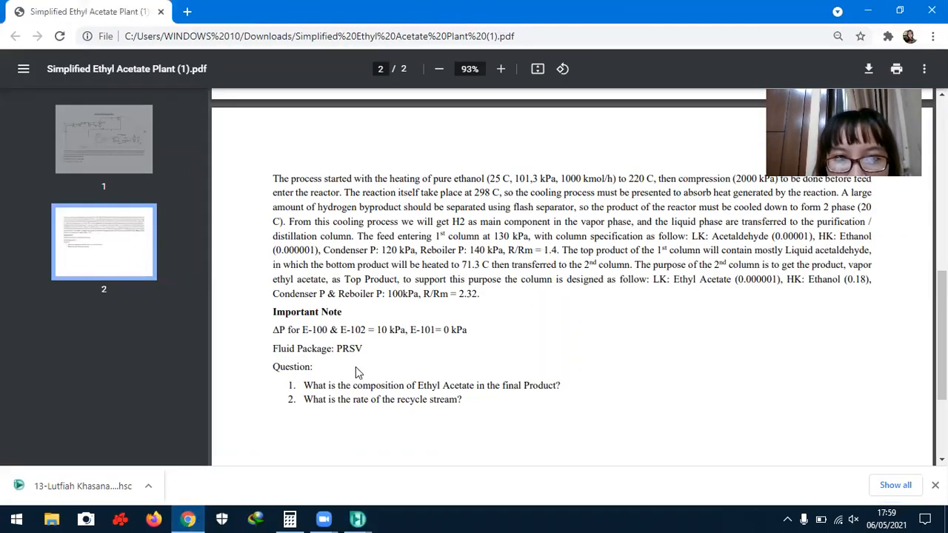
{"action": "scroll", "coordinate": [371, 400], "scroll_direction": "up", "scroll_amount": 5}
{"action": "scroll", "coordinate": [371, 400], "scroll_direction": "up", "scroll_amount": 1}
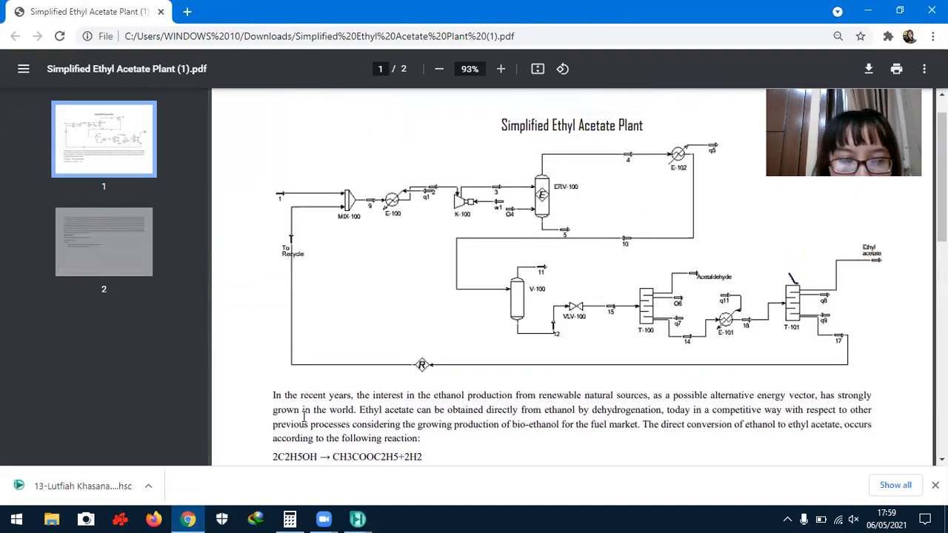
{"action": "left_click", "coordinate": [188, 518]}
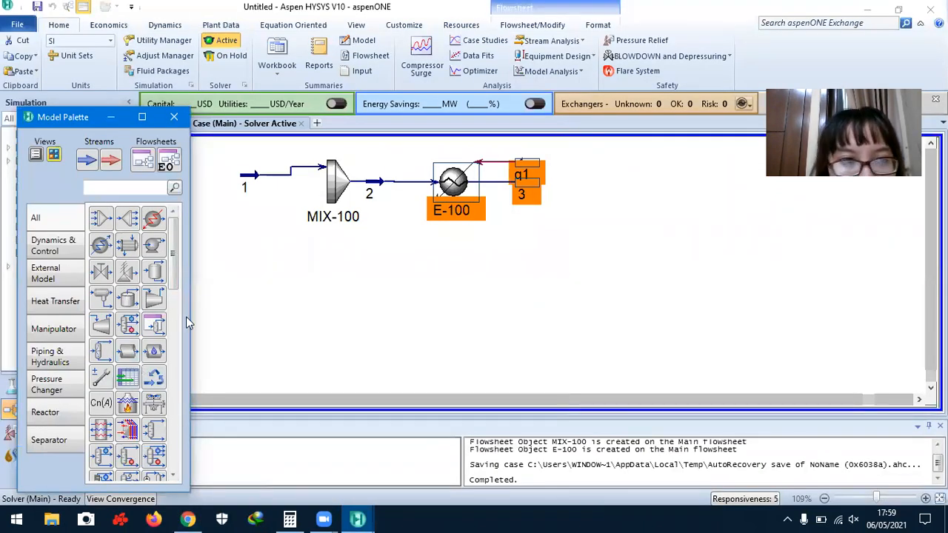
{"action": "left_click", "coordinate": [152, 299]}
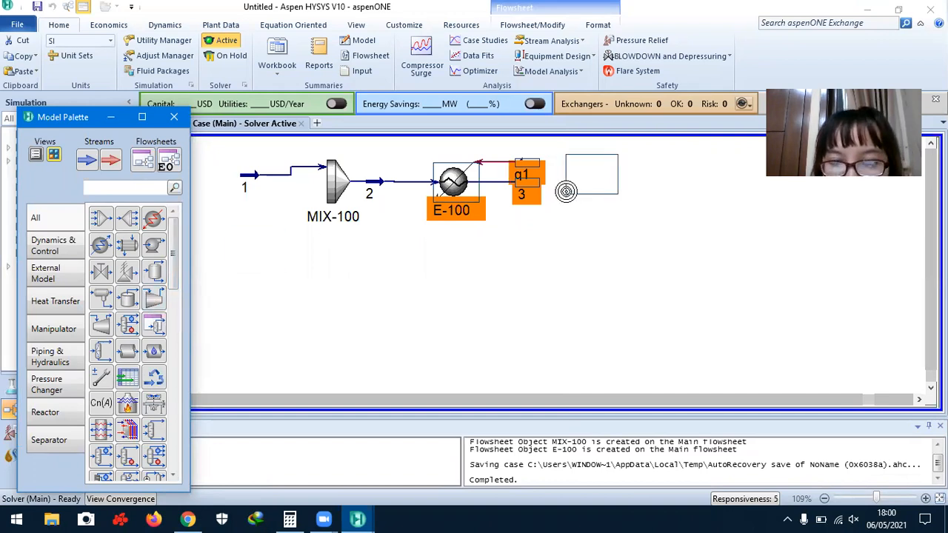
{"action": "left_click", "coordinate": [582, 196]}
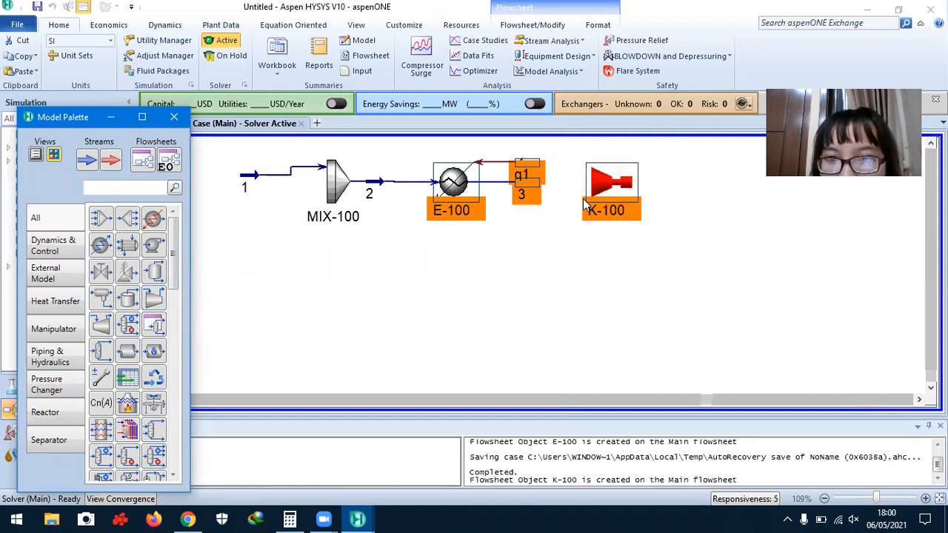
{"action": "left_click", "coordinate": [624, 184]}
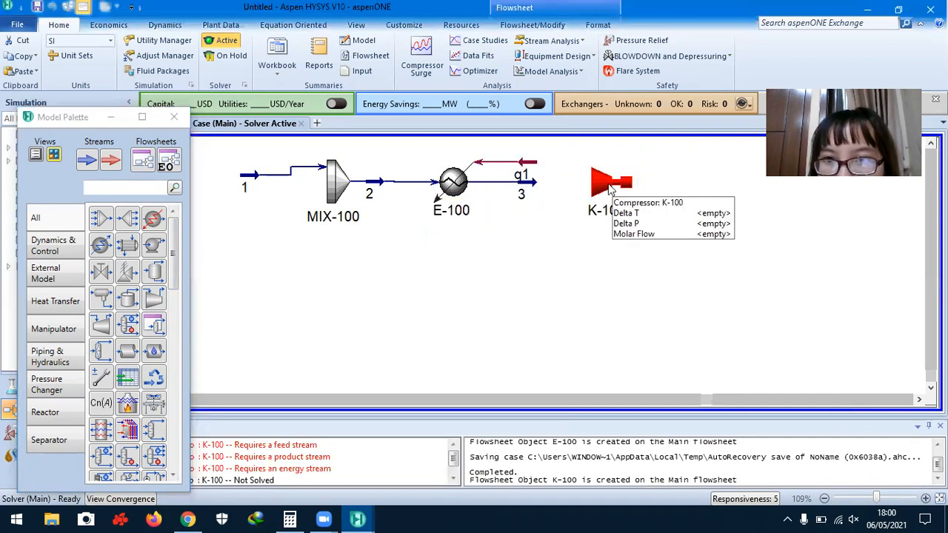
{"action": "double_click", "coordinate": [609, 187]}
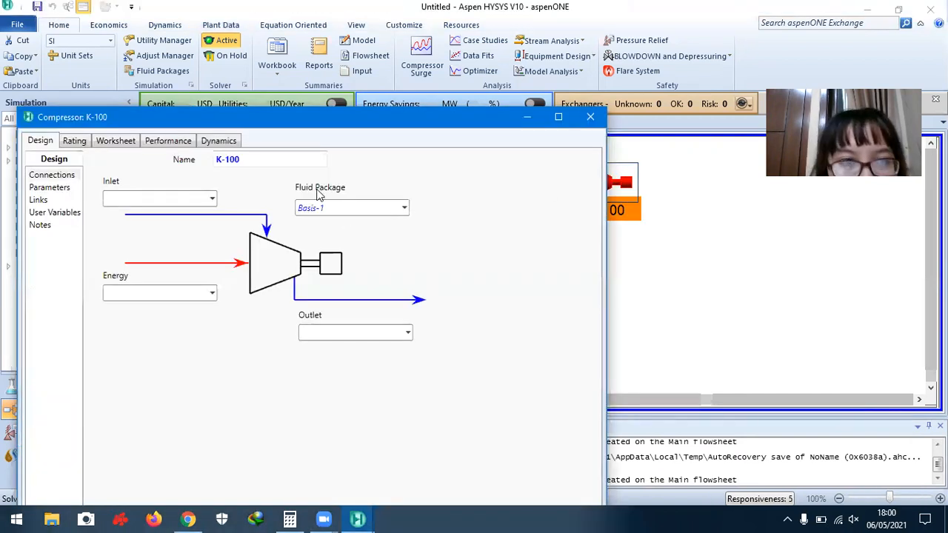
- Connect compressor K-100 with w1 as energy stream, stream 3 as inlet and 4 as outlet
{"action": "left_click", "coordinate": [177, 293]}
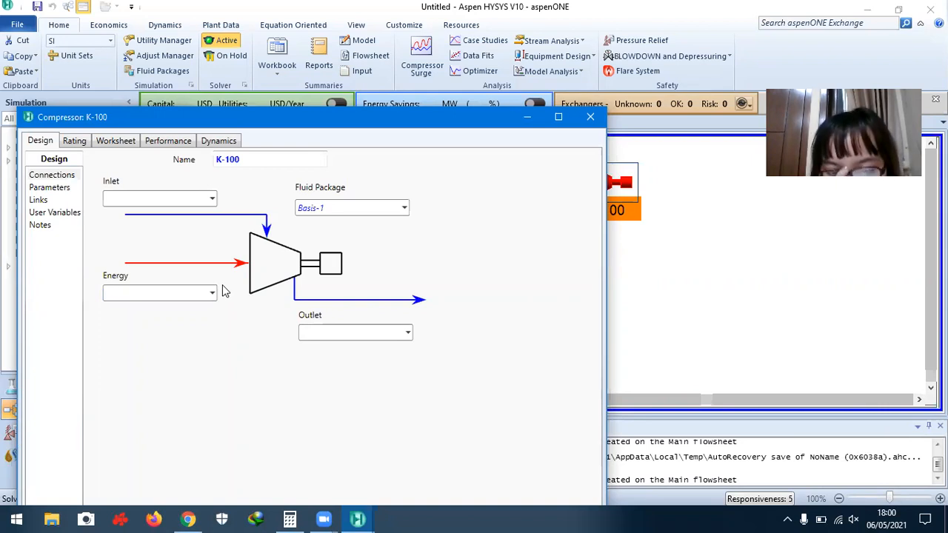
{"action": "type", "text": "w"}
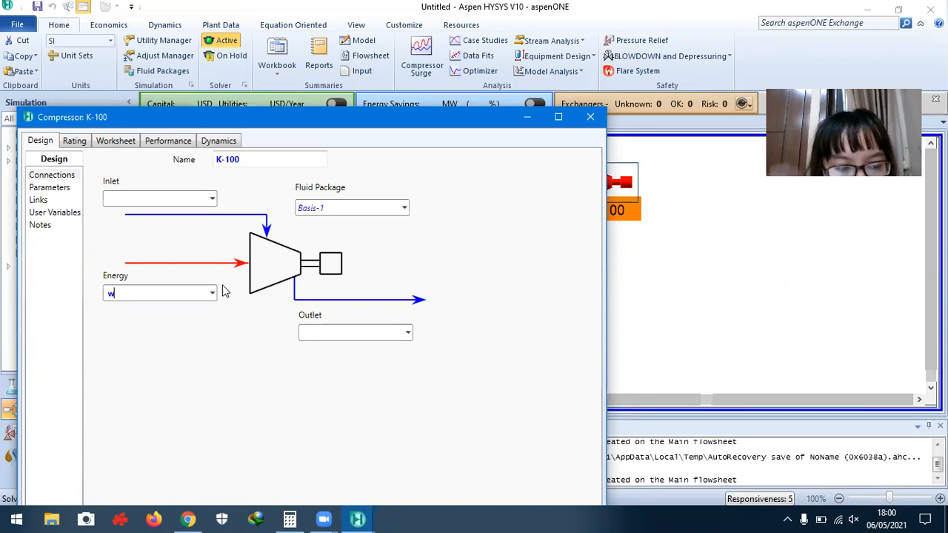
{"action": "type", "text": "1"}
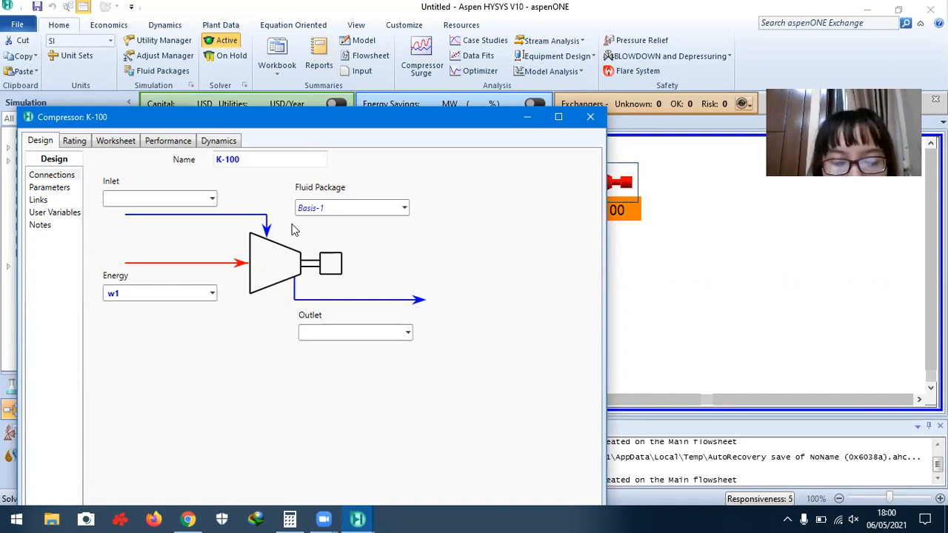
{"action": "left_click", "coordinate": [151, 198]}
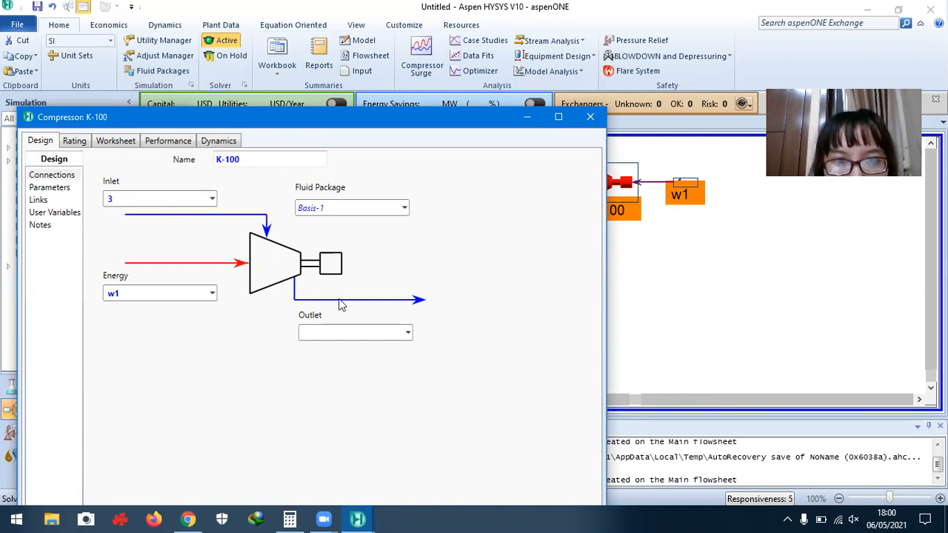
{"action": "left_click", "coordinate": [406, 334]}
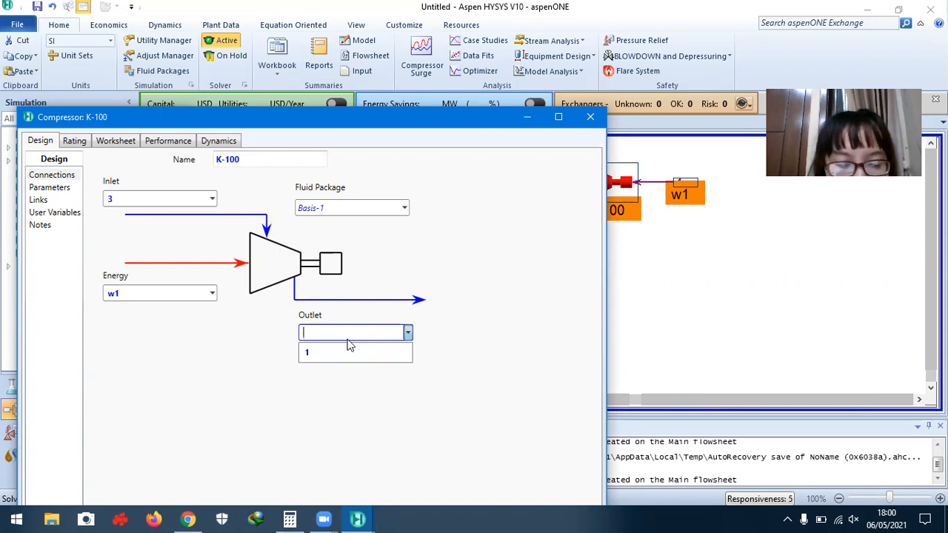
{"action": "left_click", "coordinate": [500, 315]}
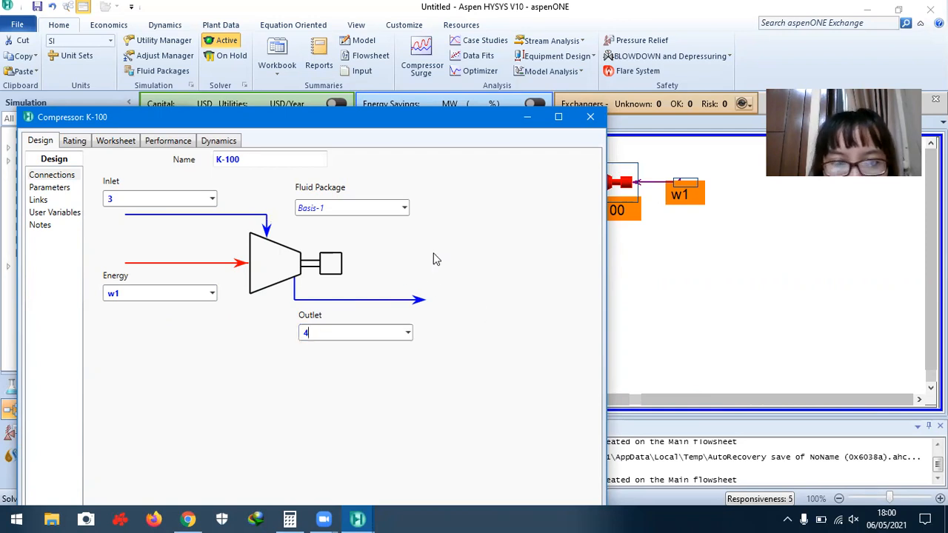
{"action": "key", "text": "Return"}
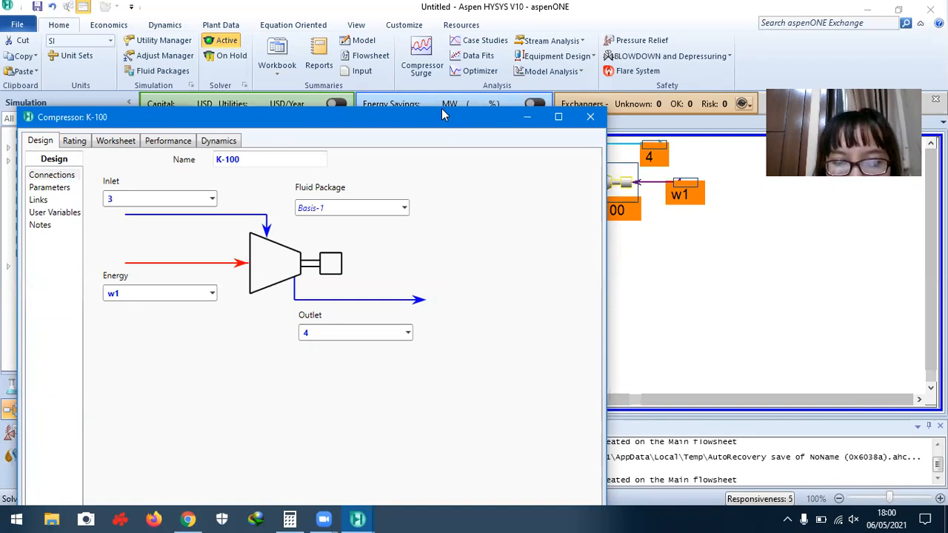
- Set the pressure of stream 4 to 2000 kPa in the compressor's worksheet conditions, view the stream properties and close the compressor form
{"action": "left_click_drag", "start_coordinate": [443, 115], "coordinate": [490, 42]}
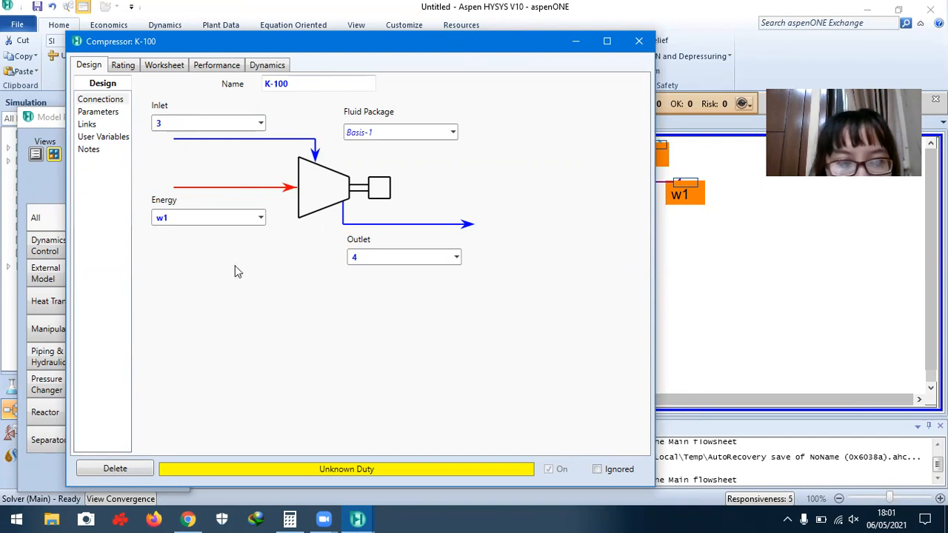
{"action": "left_click", "coordinate": [111, 113]}
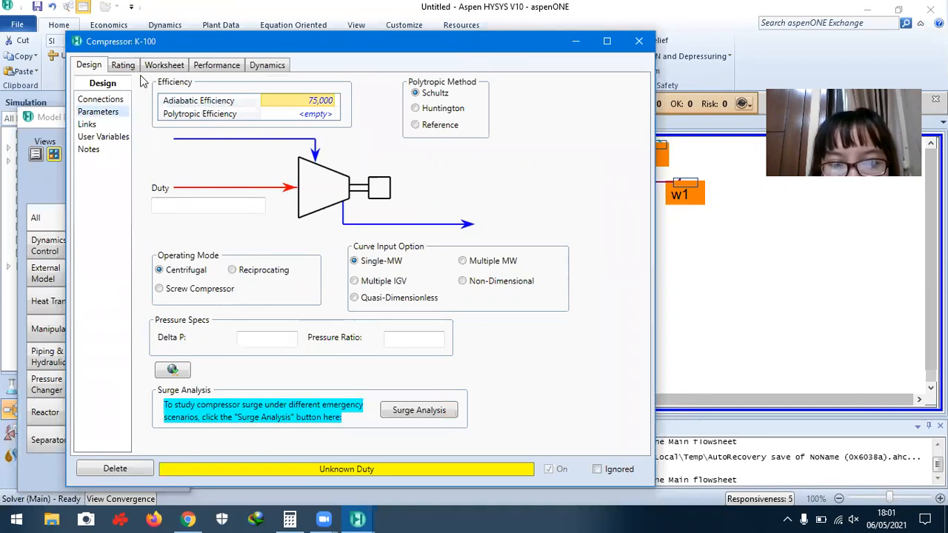
{"action": "left_click", "coordinate": [102, 98]}
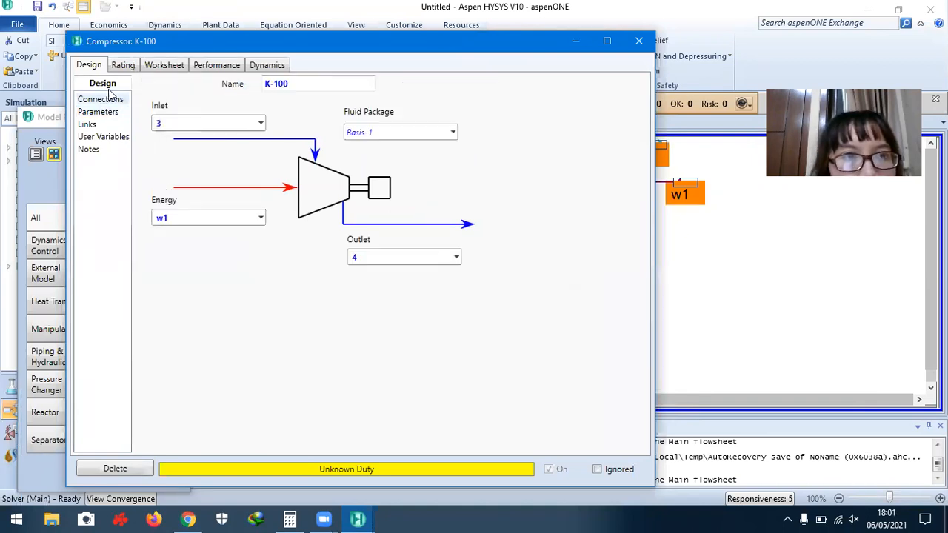
{"action": "left_click", "coordinate": [163, 67]}
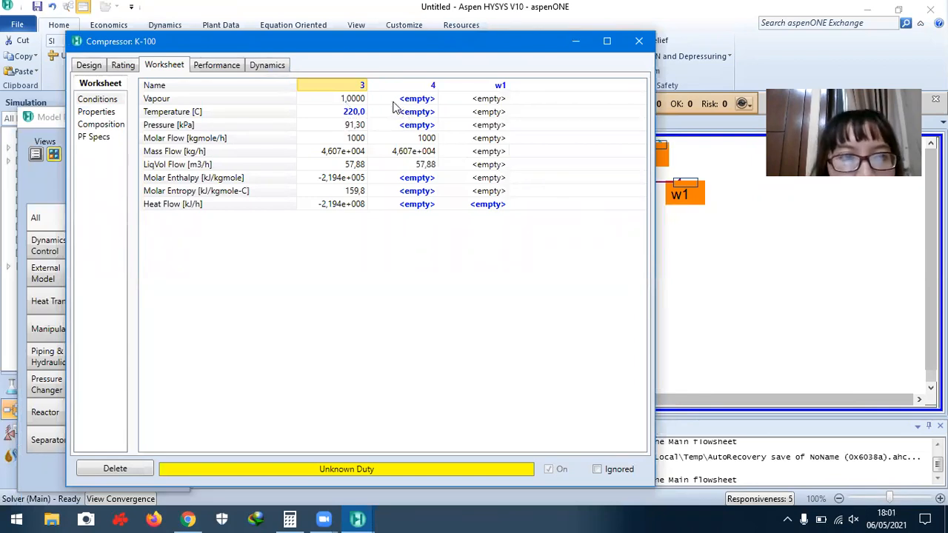
{"action": "left_click", "coordinate": [426, 129]}
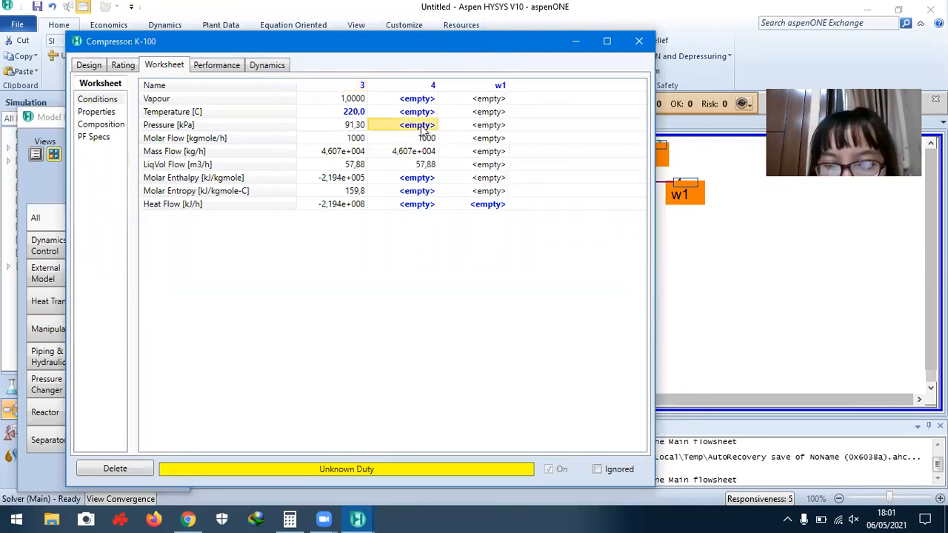
{"action": "left_click", "coordinate": [426, 128]}
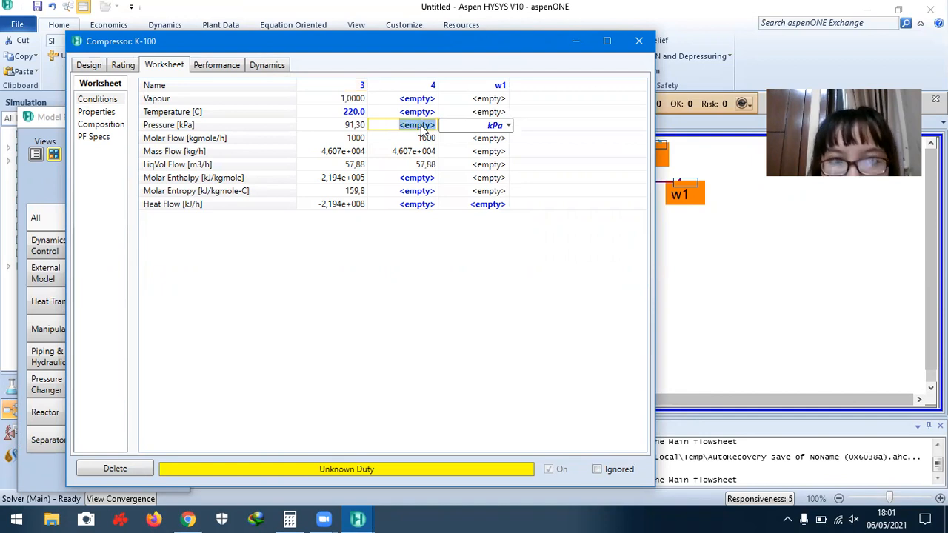
{"action": "type", "text": "2000"}
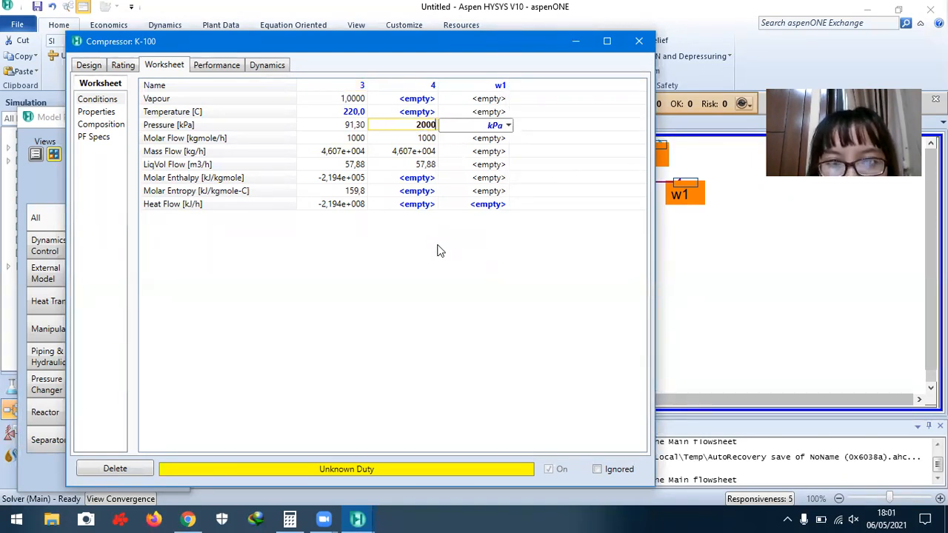
{"action": "key", "text": "Return"}
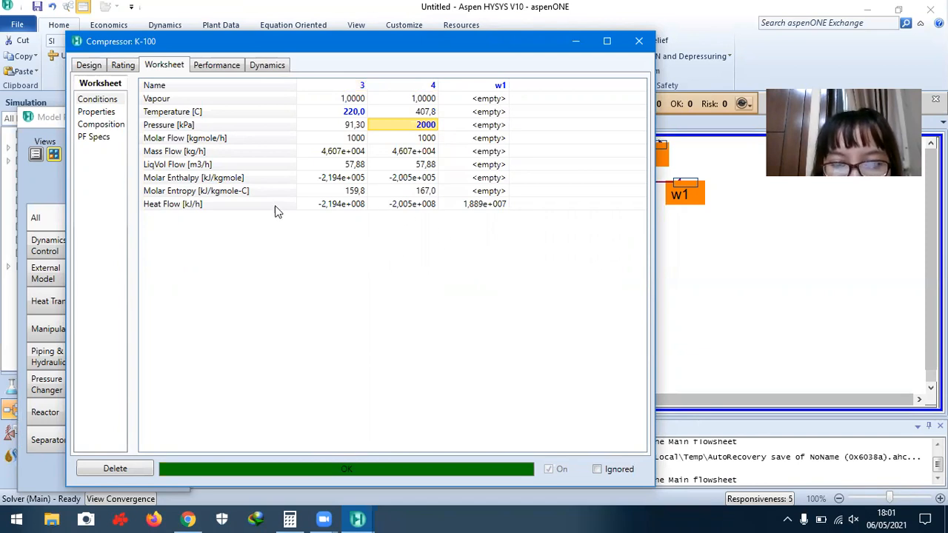
{"action": "left_click", "coordinate": [96, 112]}
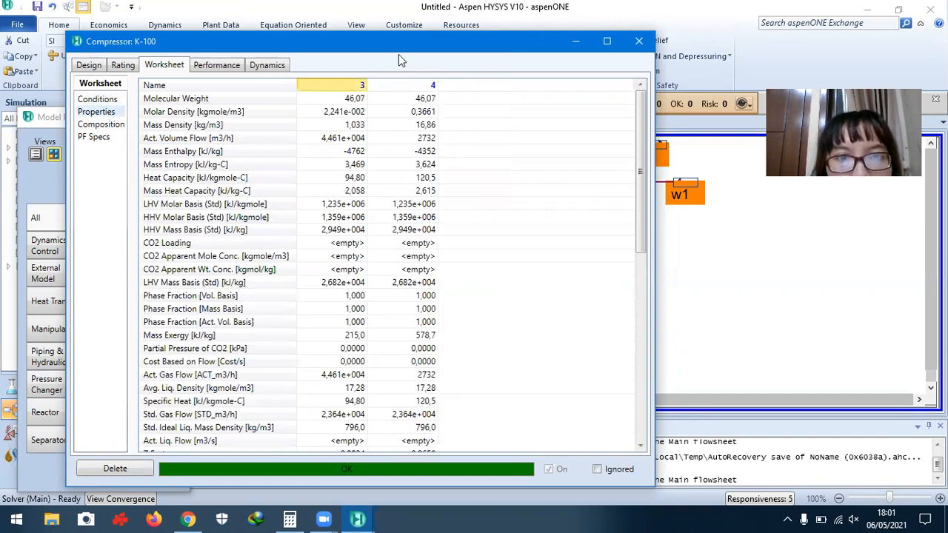
{"action": "left_click", "coordinate": [640, 41]}
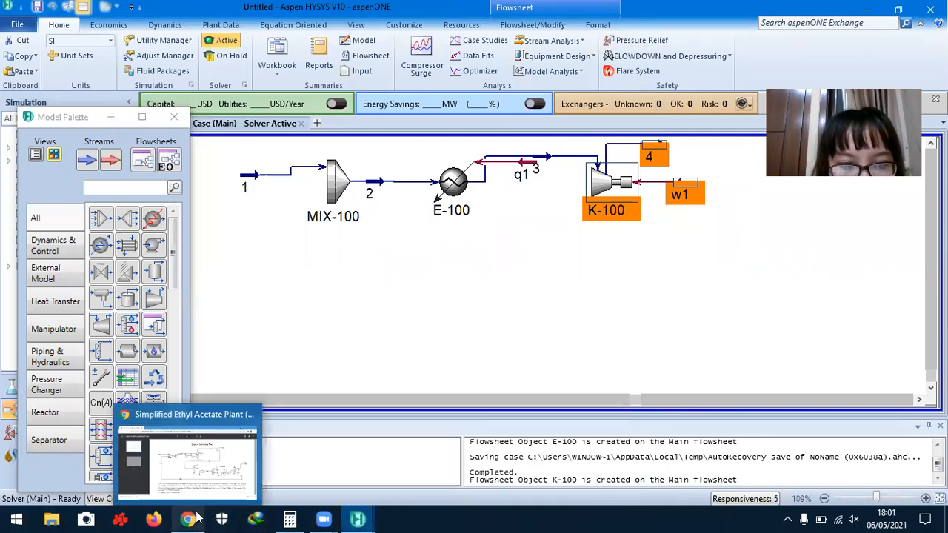
- Check the process diagram in the plant PDF and place an equilibrium reactor on the flowsheet beside compressor K-100
{"action": "left_click", "coordinate": [191, 519]}
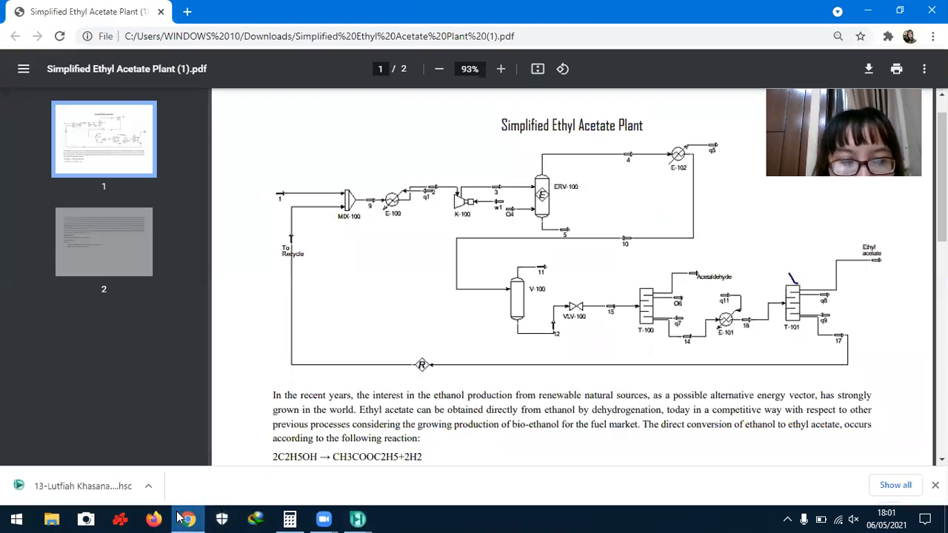
{"action": "left_click", "coordinate": [189, 518]}
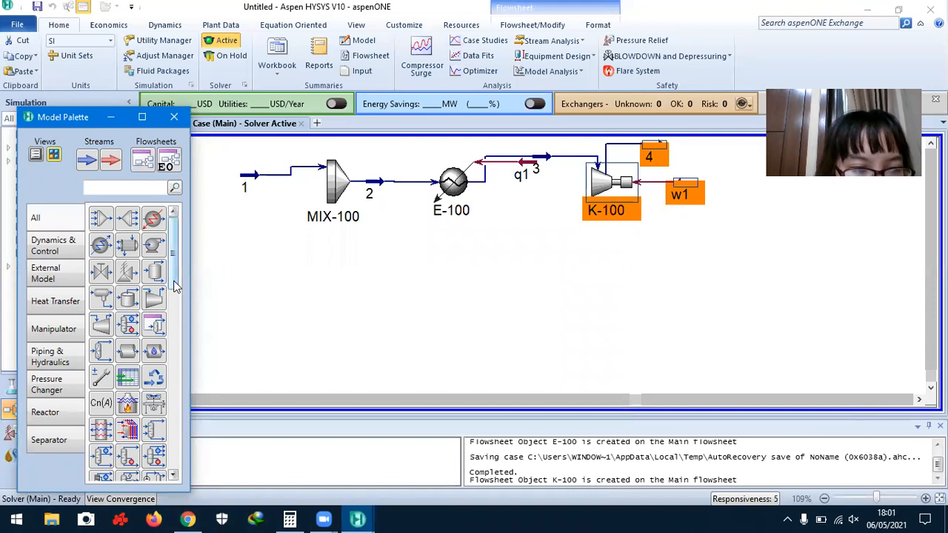
{"action": "left_click_drag", "start_coordinate": [175, 288], "coordinate": [174, 324]}
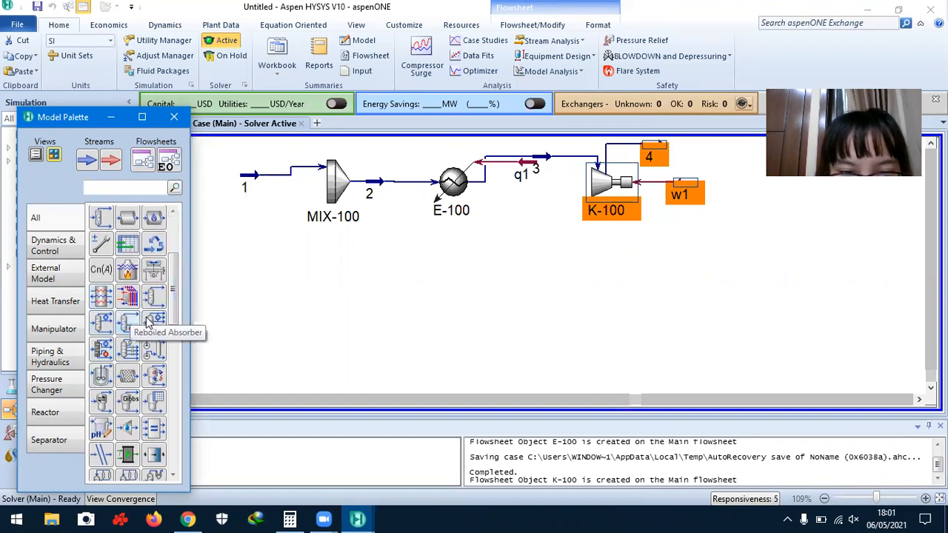
{"action": "left_click_drag", "start_coordinate": [176, 286], "coordinate": [172, 317]}
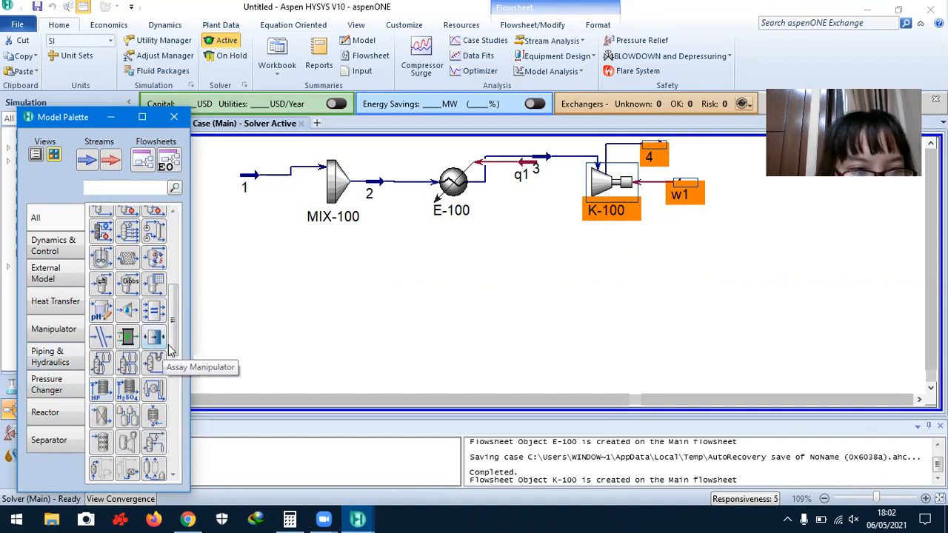
{"action": "left_click_drag", "start_coordinate": [175, 337], "coordinate": [175, 441]}
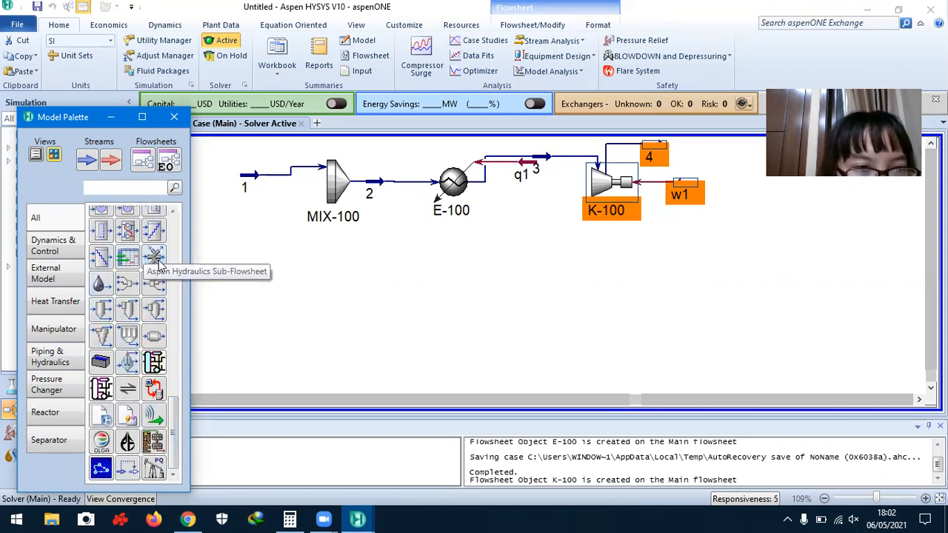
{"action": "left_click_drag", "start_coordinate": [175, 419], "coordinate": [172, 394]}
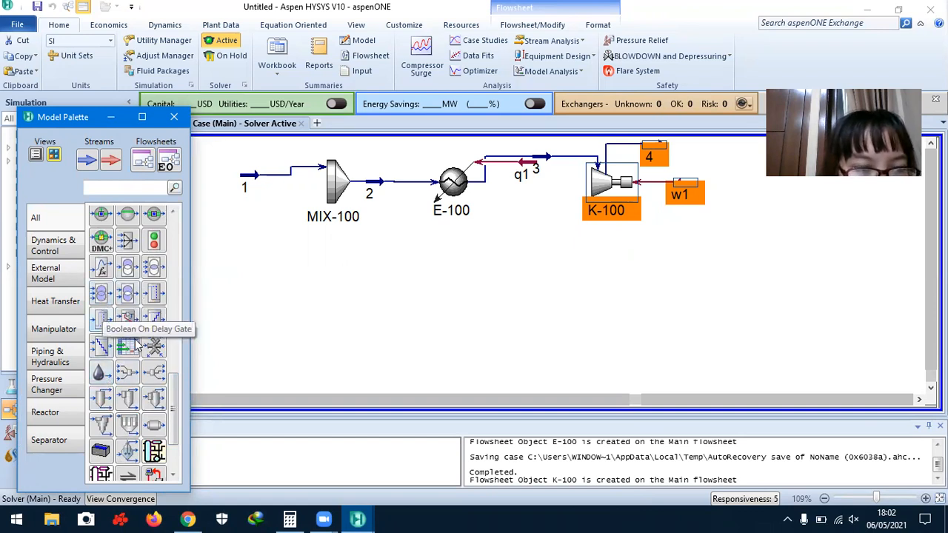
{"action": "left_click_drag", "start_coordinate": [175, 398], "coordinate": [175, 363]}
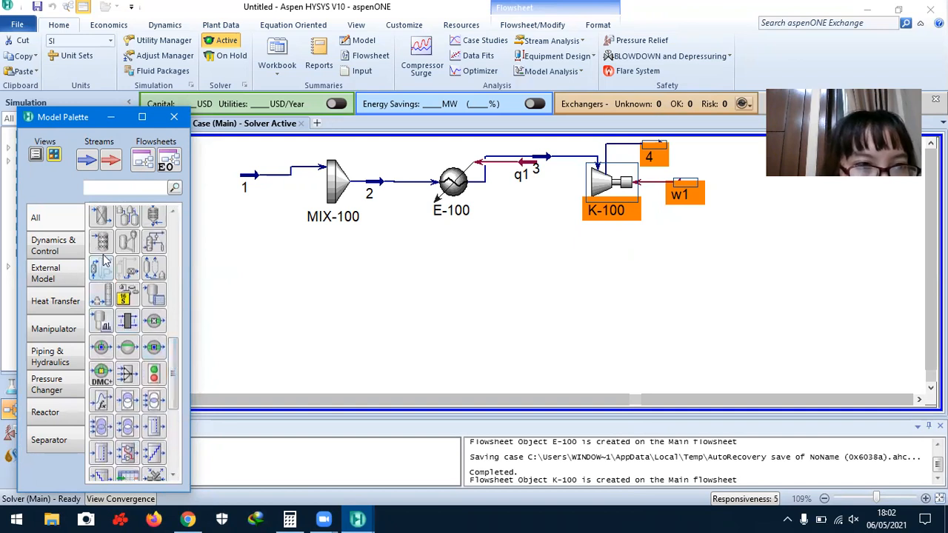
{"action": "left_click_drag", "start_coordinate": [175, 354], "coordinate": [172, 310]}
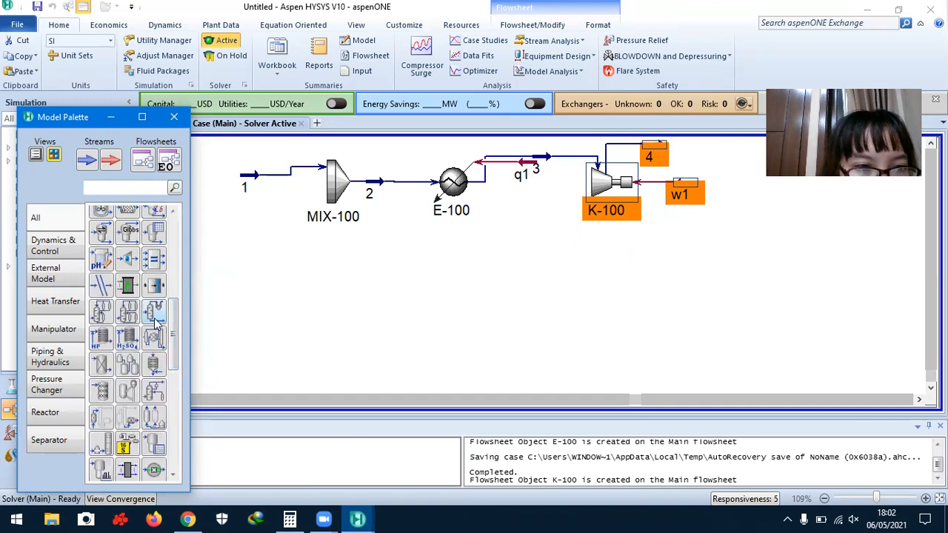
{"action": "left_click", "coordinate": [100, 236]}
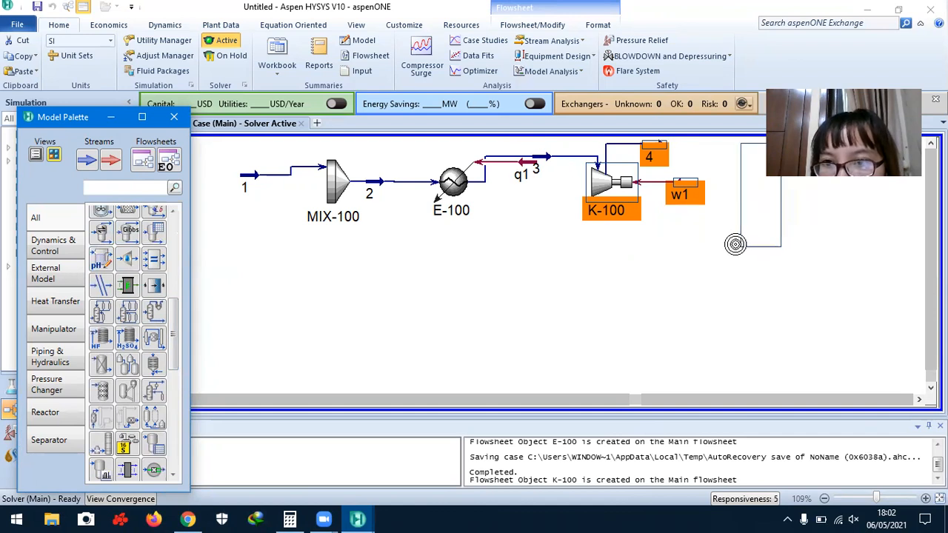
{"action": "left_click", "coordinate": [731, 252]}
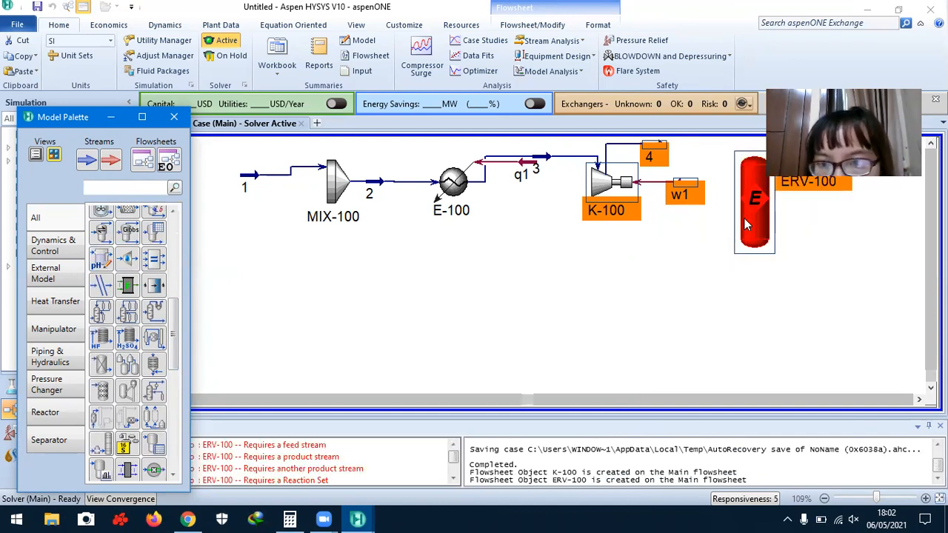
{"action": "left_click", "coordinate": [757, 197]}
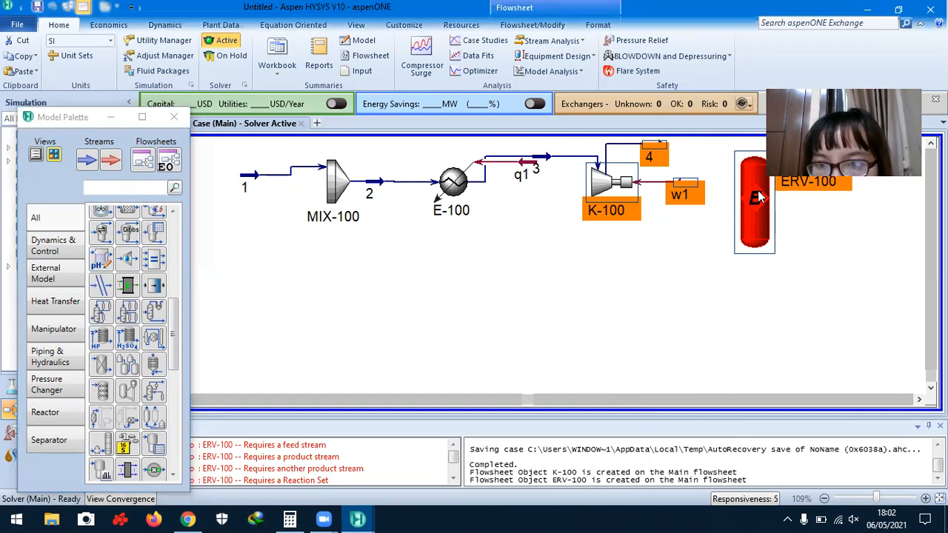
{"action": "left_click", "coordinate": [819, 300]}
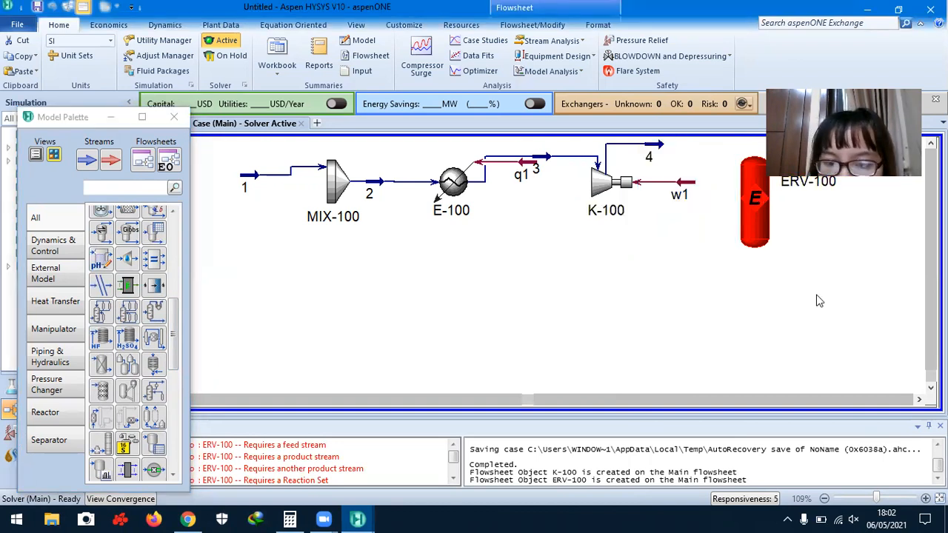
- Open equilibrium reactor ERV-100's connections form and assign stream 4 as inlet and q4 as energy stream
{"action": "left_click", "coordinate": [753, 190]}
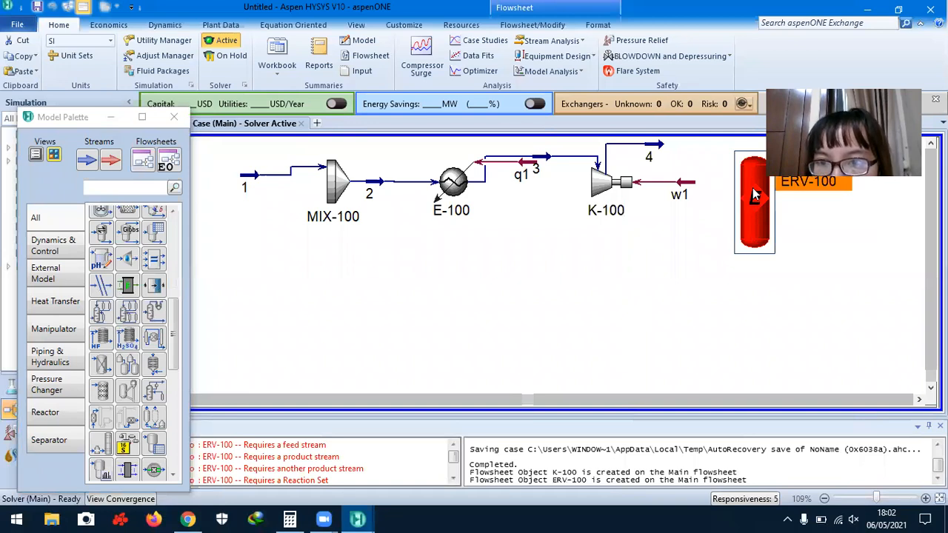
{"action": "double_click", "coordinate": [753, 187]}
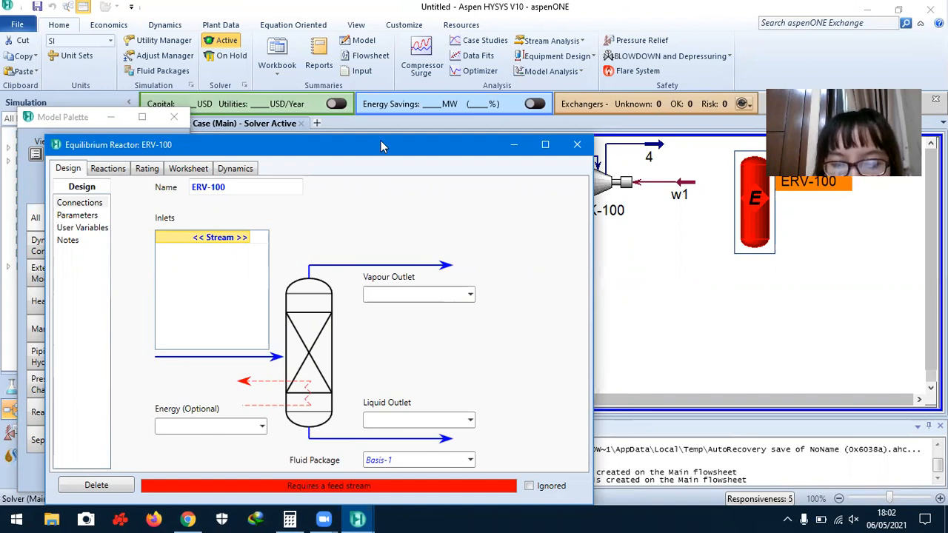
{"action": "left_click_drag", "start_coordinate": [381, 146], "coordinate": [460, 83]}
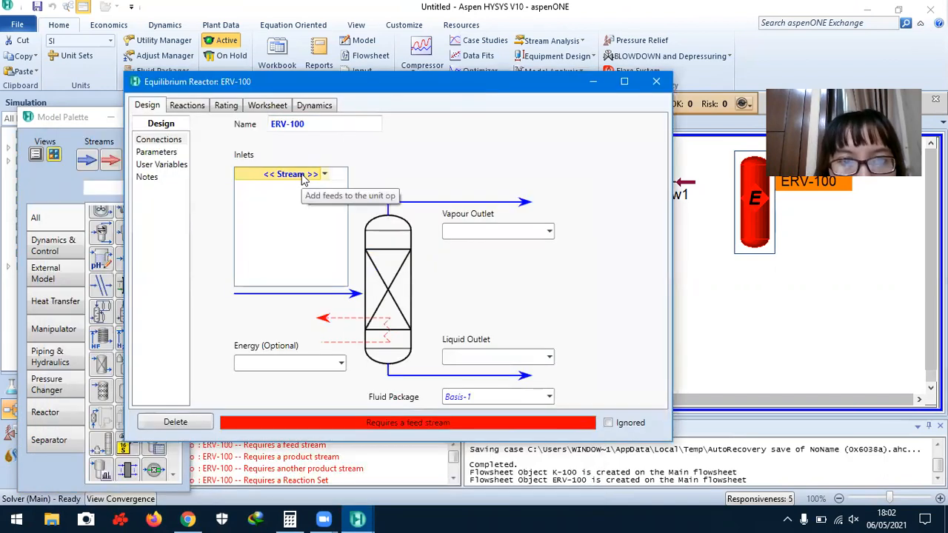
{"action": "left_click", "coordinate": [326, 175]}
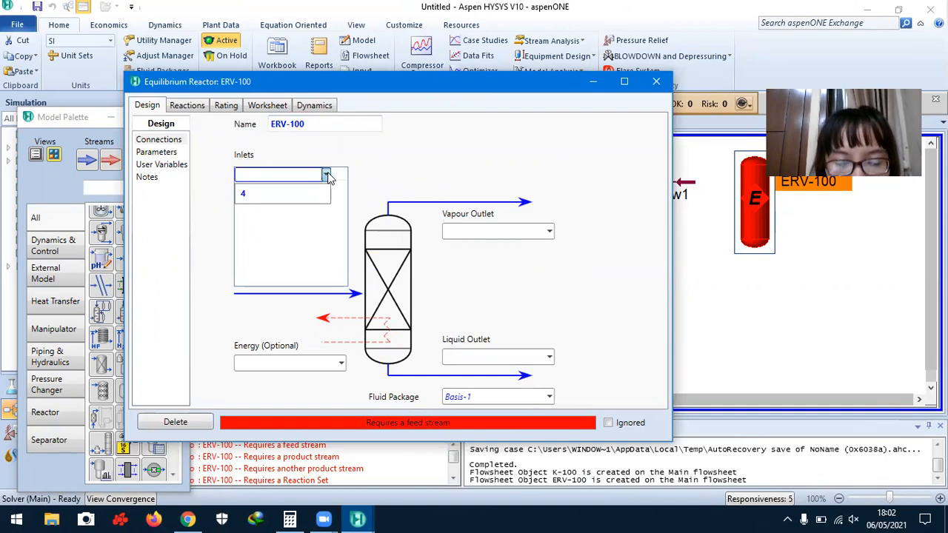
{"action": "type", "text": "4"}
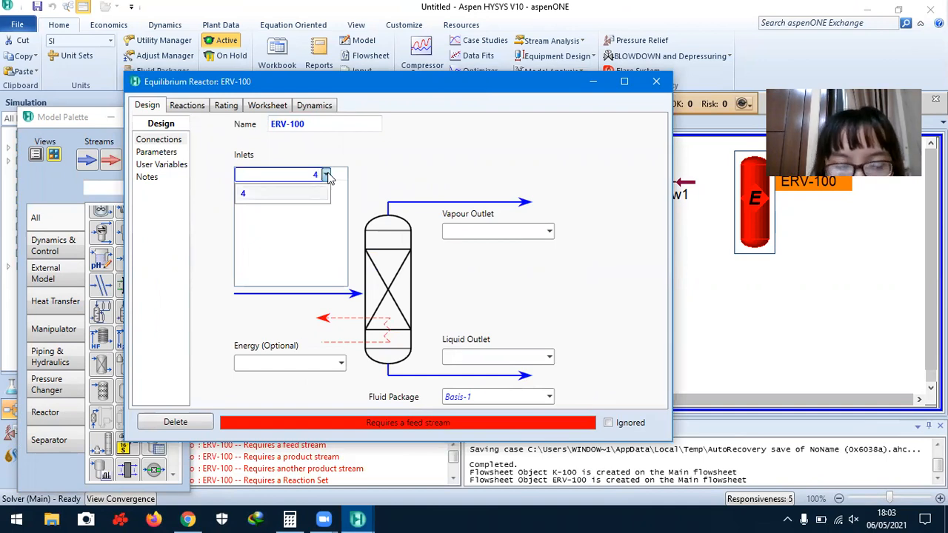
{"action": "key", "text": "Return"}
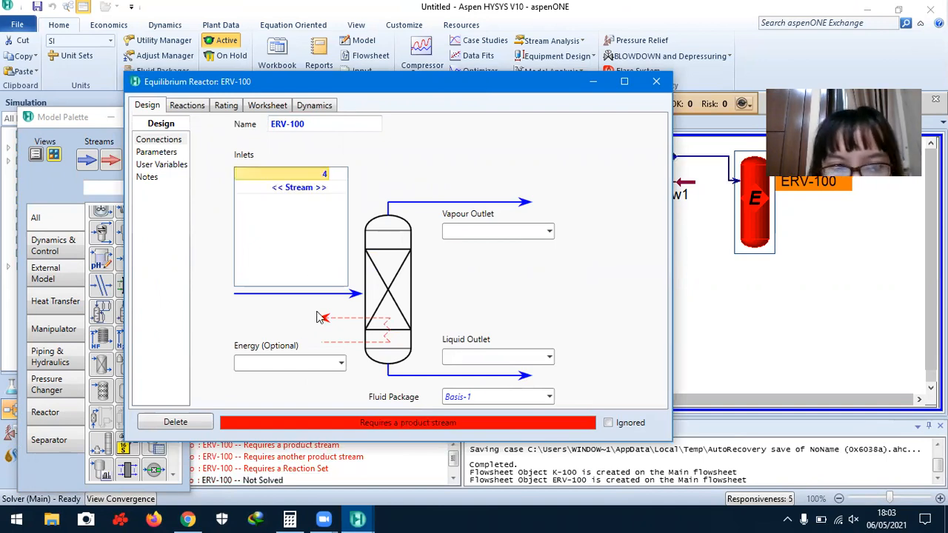
{"action": "left_click", "coordinate": [326, 361]}
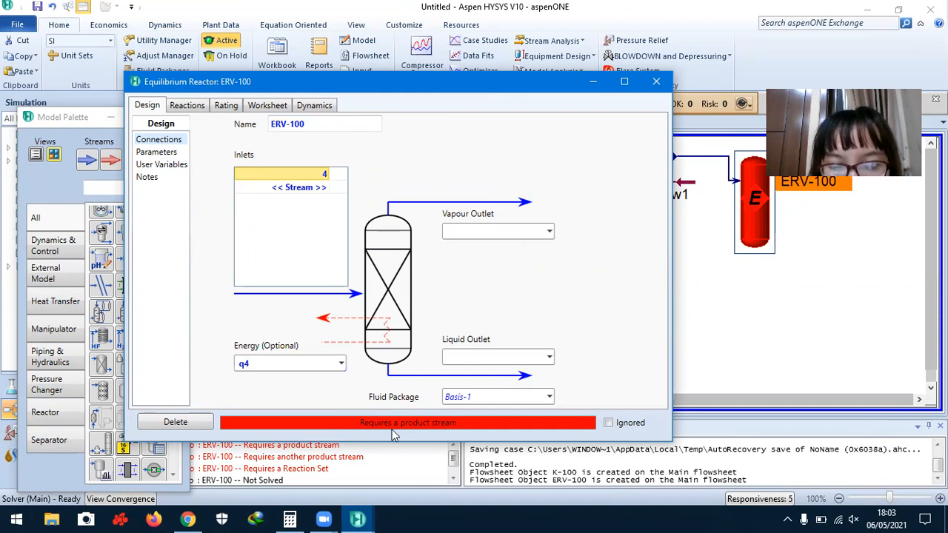
- Assign stream 5 as the vapour outlet and stream 6 as the liquid outlet of reactor ERV-100
{"action": "left_click", "coordinate": [489, 232]}
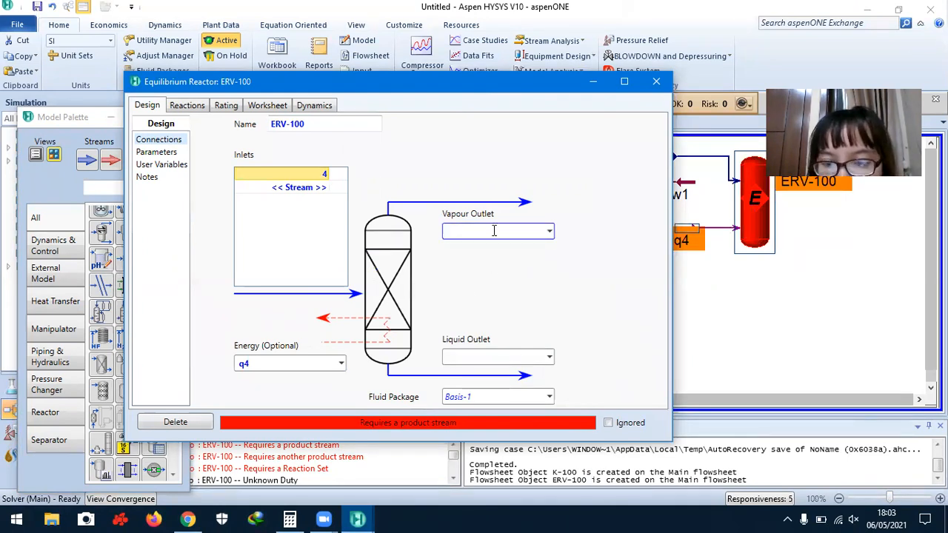
{"action": "type", "text": "5"}
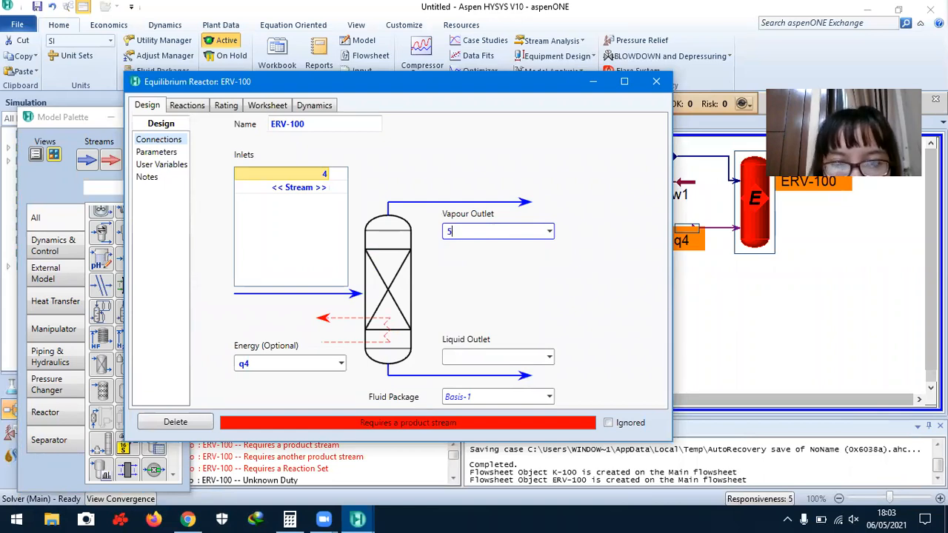
{"action": "left_click", "coordinate": [523, 357]}
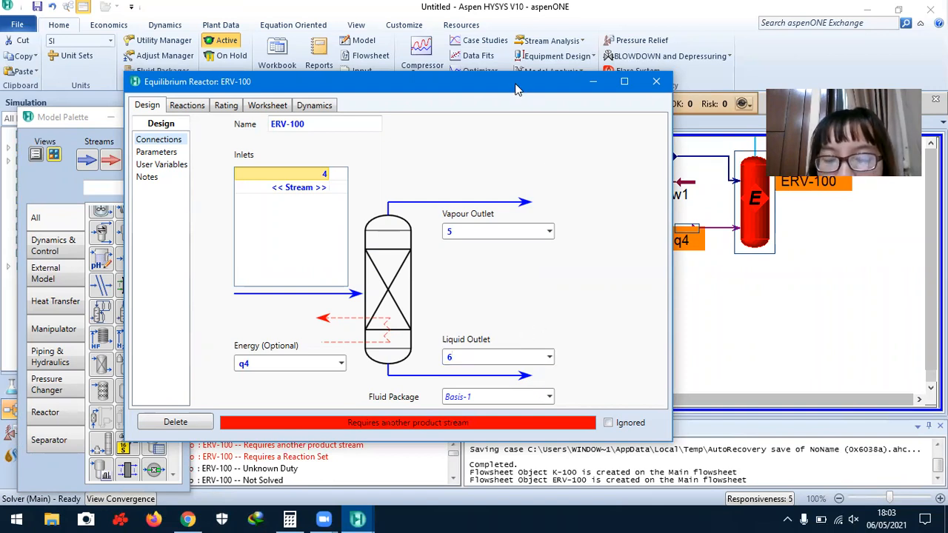
{"action": "left_click_drag", "start_coordinate": [515, 79], "coordinate": [511, 54]}
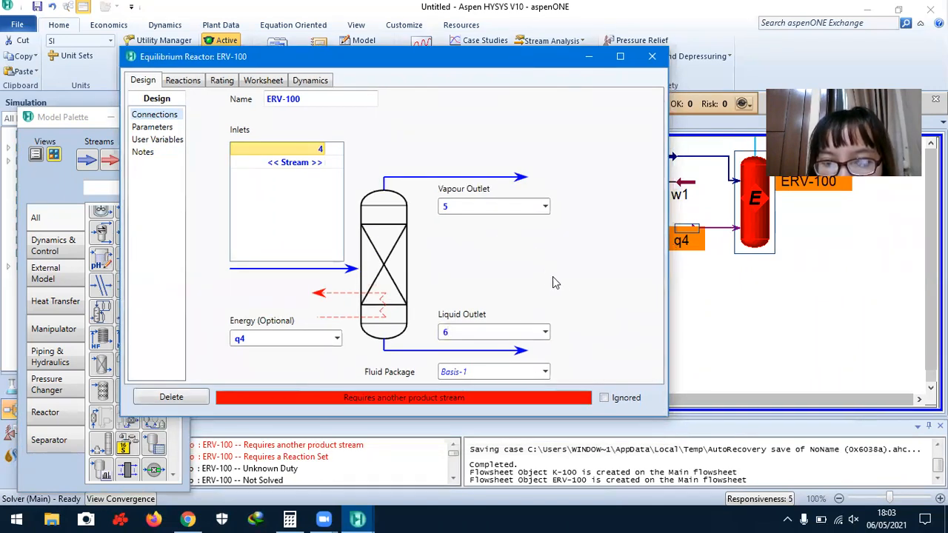
{"action": "key", "text": "Return"}
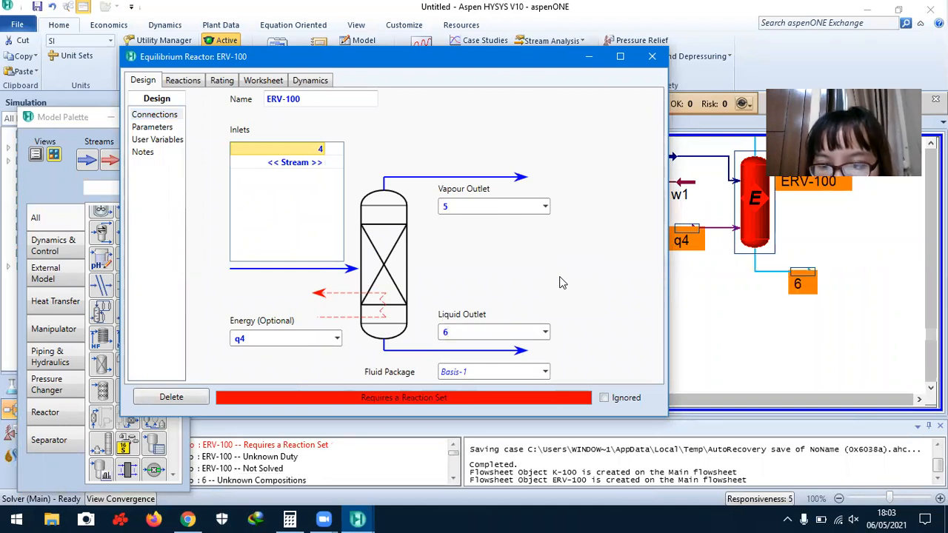
- Check the plant PDF for the reactor conditions and set stream 6's temperature to 298 °C in the reactor's worksheet
{"action": "left_click", "coordinate": [264, 81]}
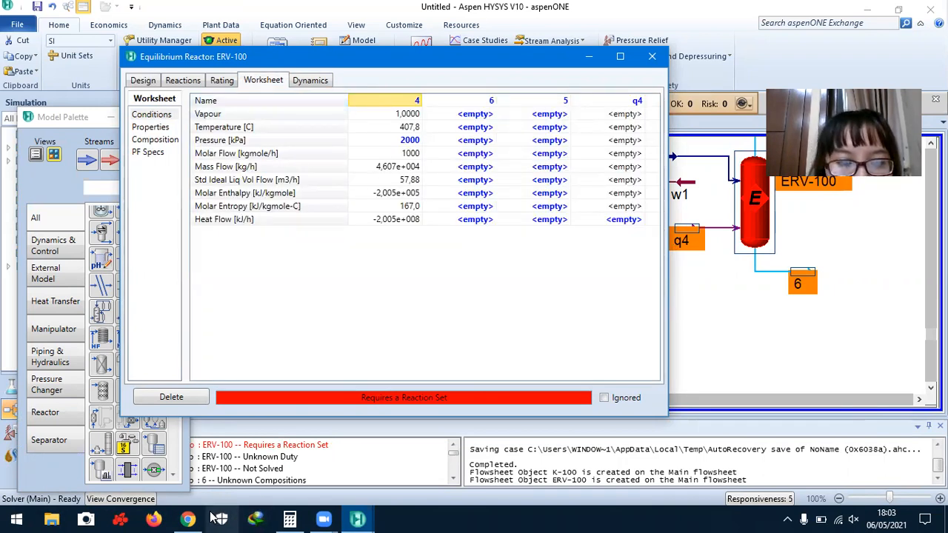
{"action": "left_click", "coordinate": [188, 519]}
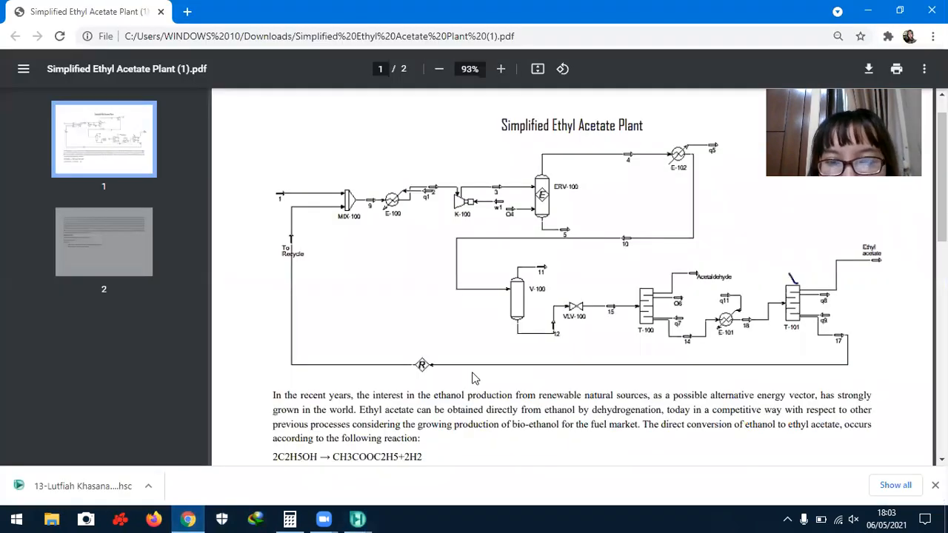
{"action": "scroll", "coordinate": [474, 378], "scroll_direction": "down", "scroll_amount": 2}
{"action": "left_click", "coordinate": [189, 519]}
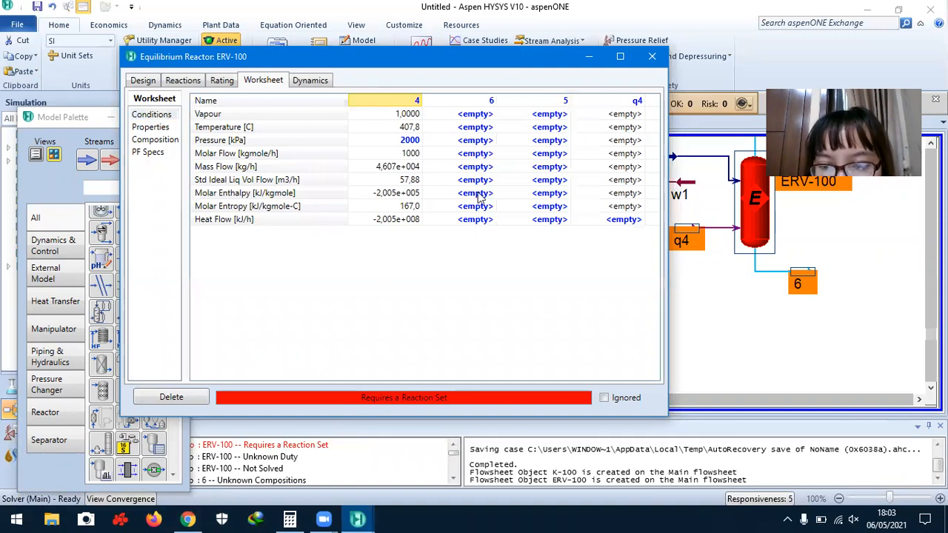
{"action": "left_click", "coordinate": [478, 130]}
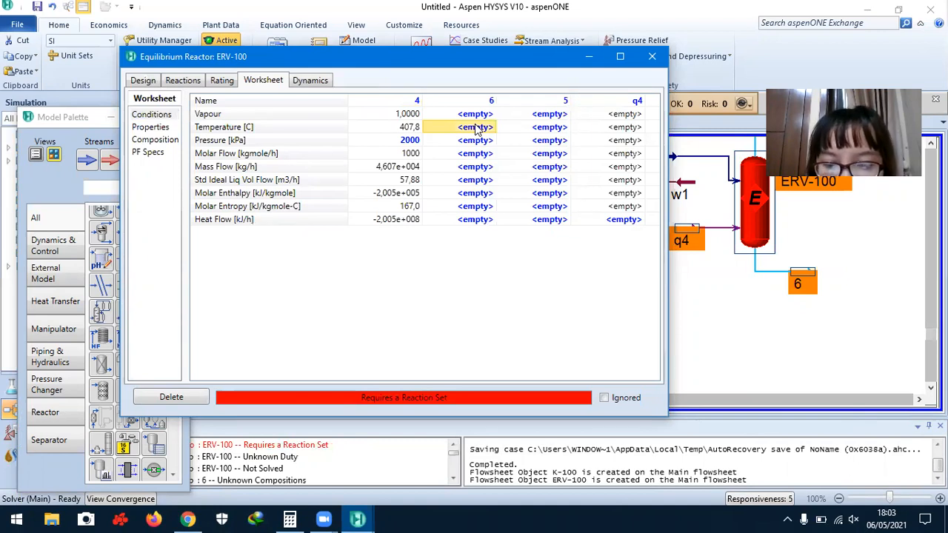
{"action": "type", "text": "298"}
{"action": "key", "text": "Return"}
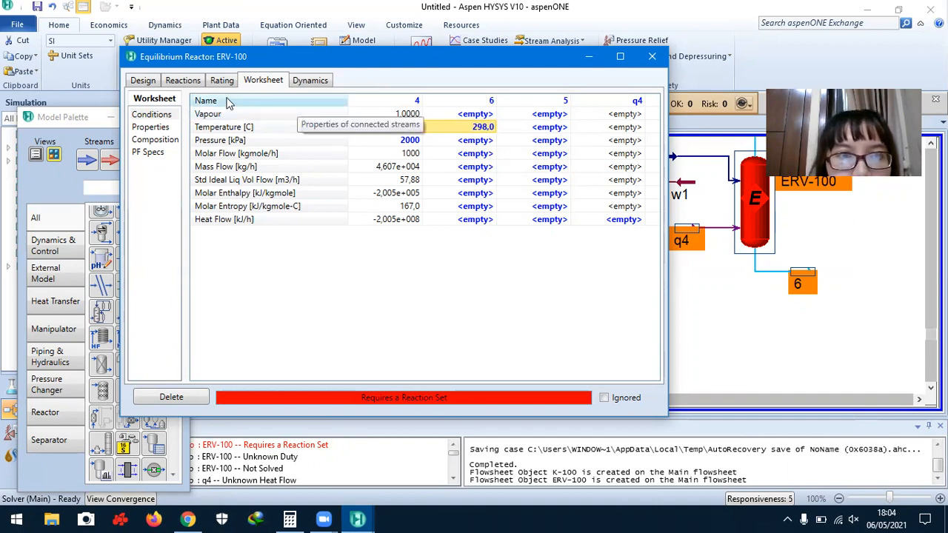
- Review the stream properties and compositions in the reactor's worksheet and return to the stream conditions
{"action": "left_click", "coordinate": [163, 127]}
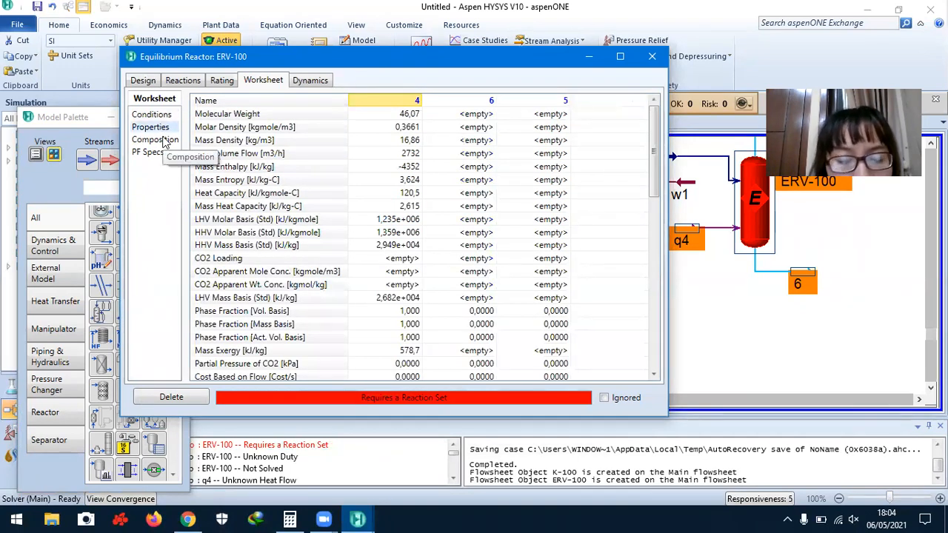
{"action": "left_click", "coordinate": [161, 141]}
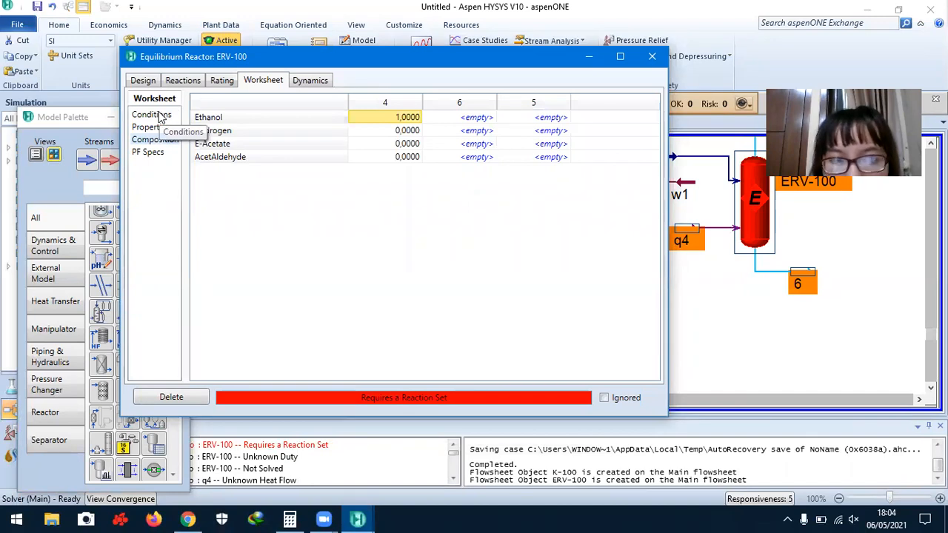
{"action": "left_click", "coordinate": [161, 117]}
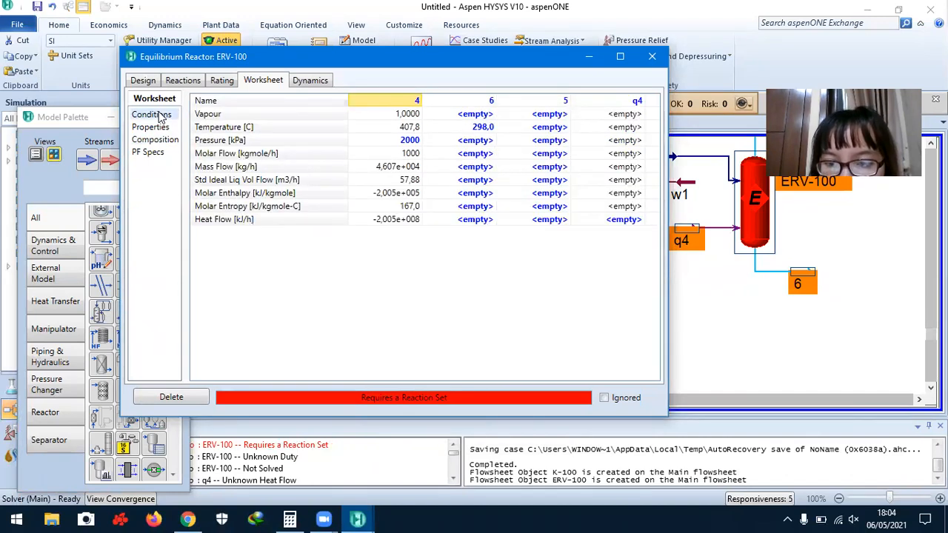
{"action": "left_click", "coordinate": [480, 142]}
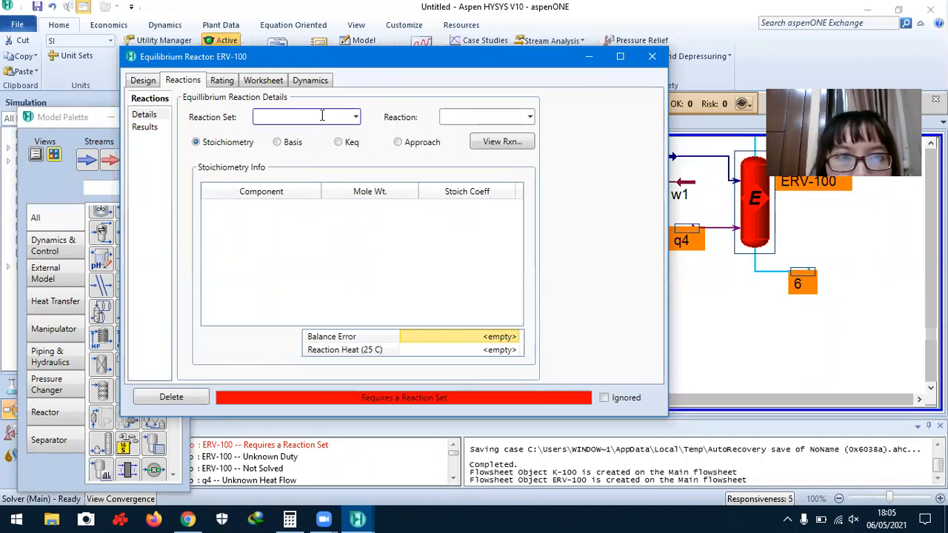
- Assign reaction set Set-1 to reactor ERV-100, check the worksheet stream conditions and close the reactor form
{"action": "left_click", "coordinate": [355, 120]}
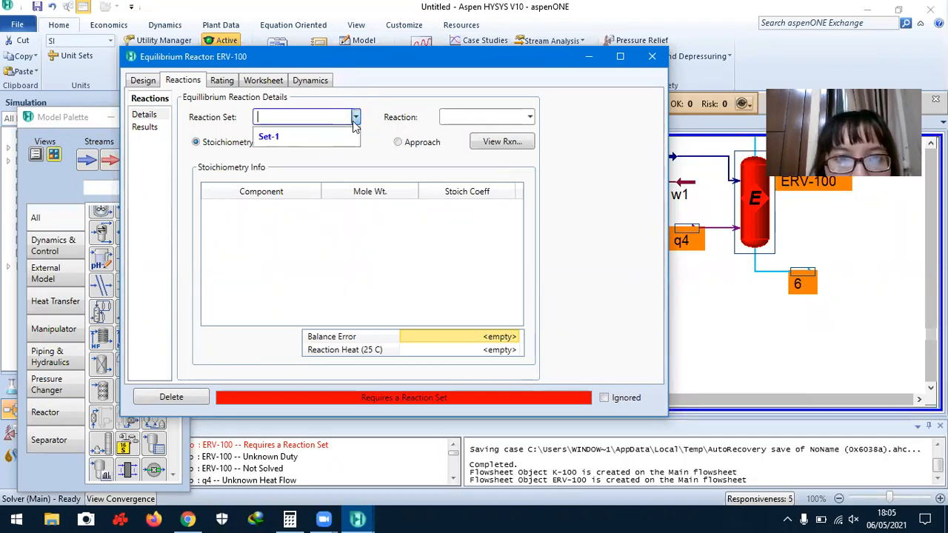
{"action": "left_click", "coordinate": [288, 137]}
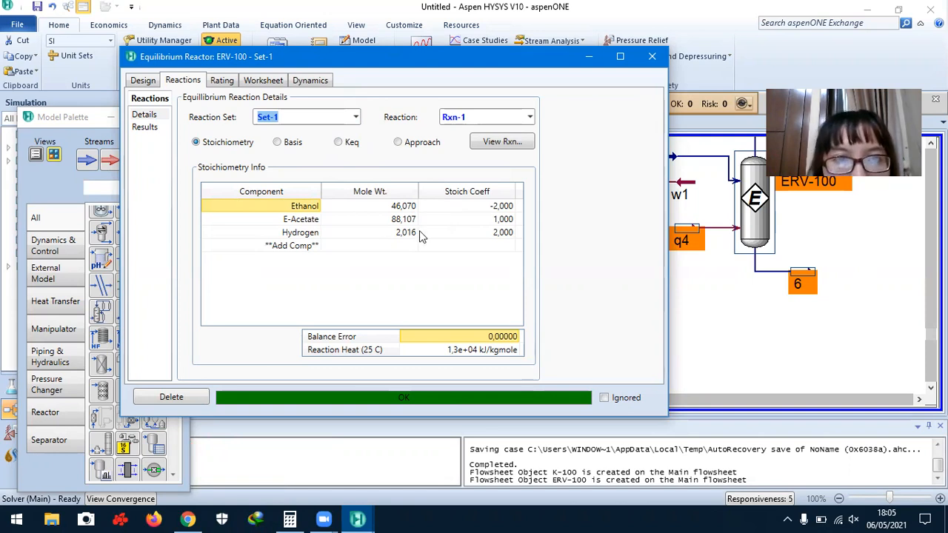
{"action": "left_click", "coordinate": [606, 199]}
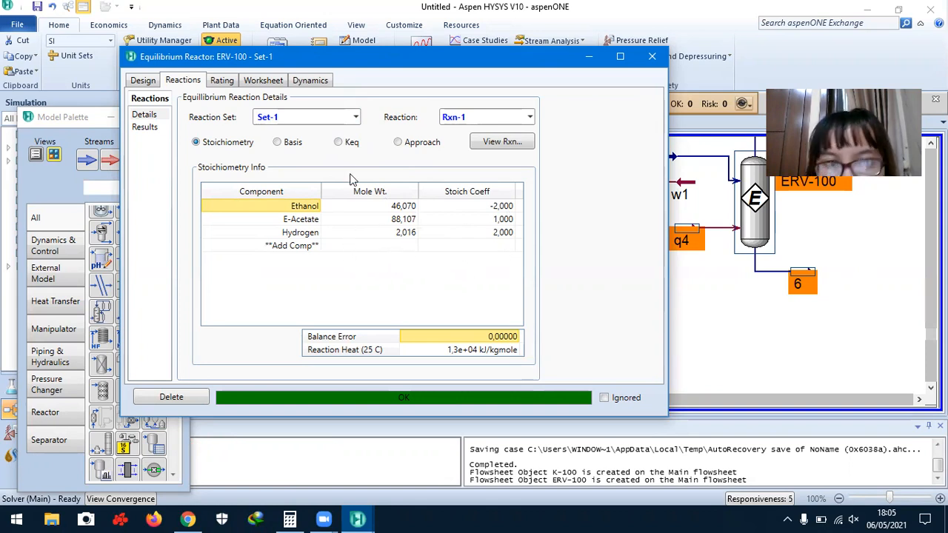
{"action": "left_click", "coordinate": [261, 81]}
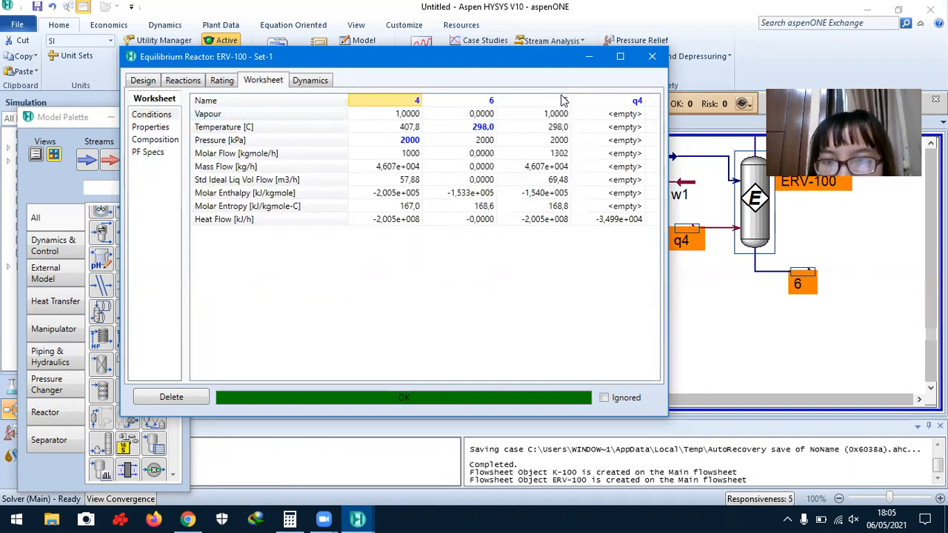
{"action": "left_click", "coordinate": [651, 58]}
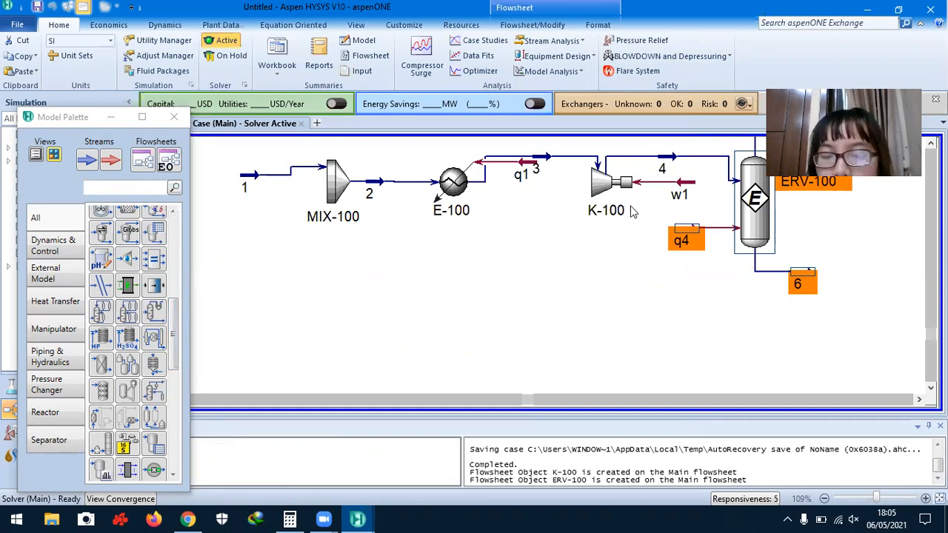
- Place a cooler on the flowsheet beside reactor ERV-100 and shift it together with the reactor and q4 slightly upward
{"action": "mouse_move", "coordinate": [632, 212]}
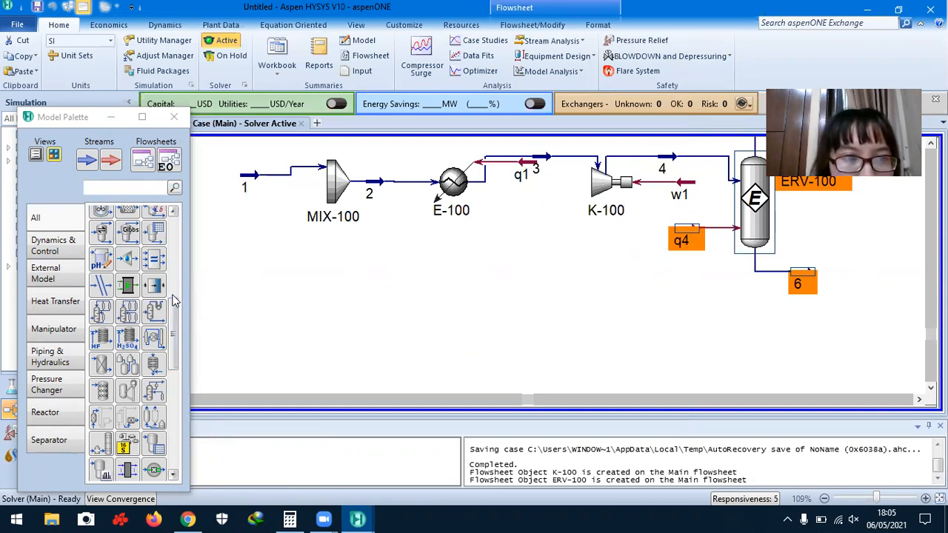
{"action": "left_click_drag", "start_coordinate": [173, 316], "coordinate": [170, 191]}
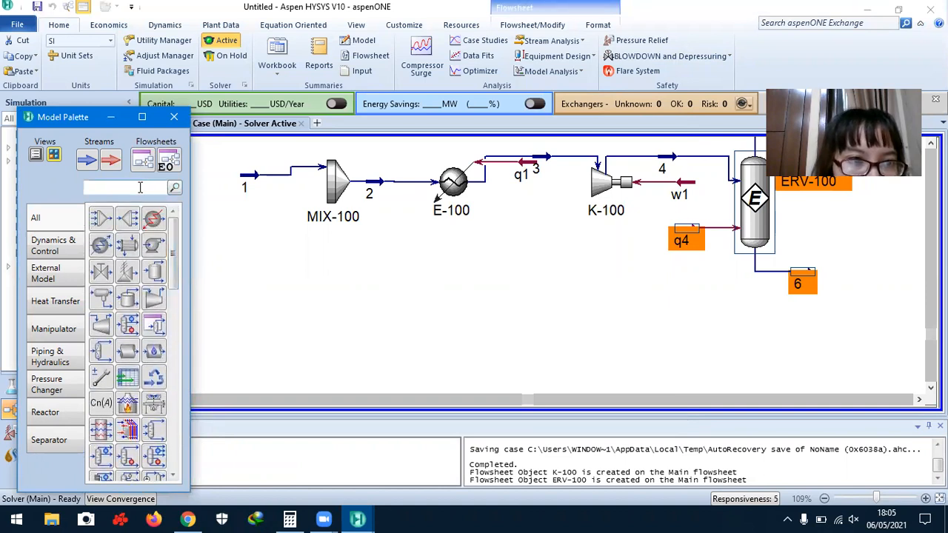
{"action": "left_click_drag", "start_coordinate": [102, 246], "coordinate": [857, 220]}
{"action": "left_click_drag", "start_coordinate": [721, 400], "coordinate": [757, 407]}
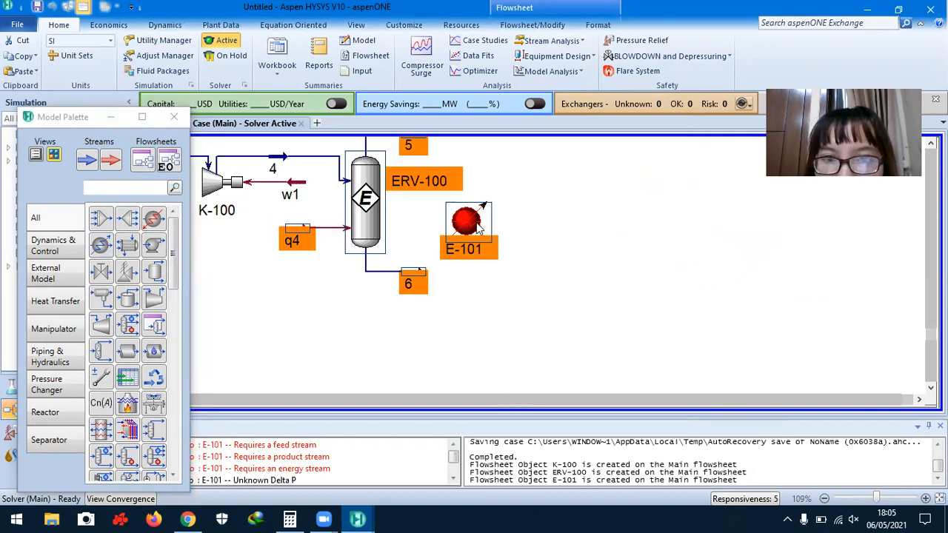
{"action": "left_click_drag", "start_coordinate": [479, 230], "coordinate": [506, 175]}
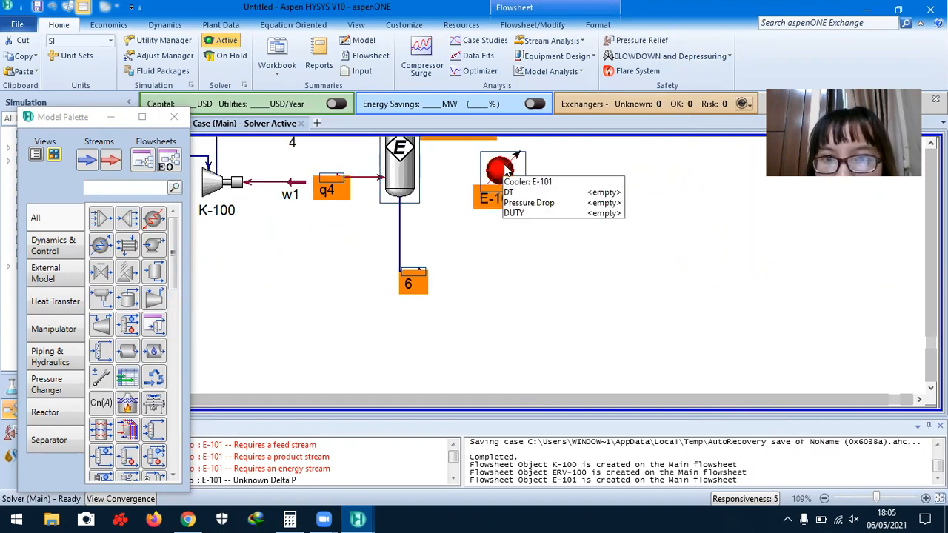
{"action": "left_click", "coordinate": [628, 241]}
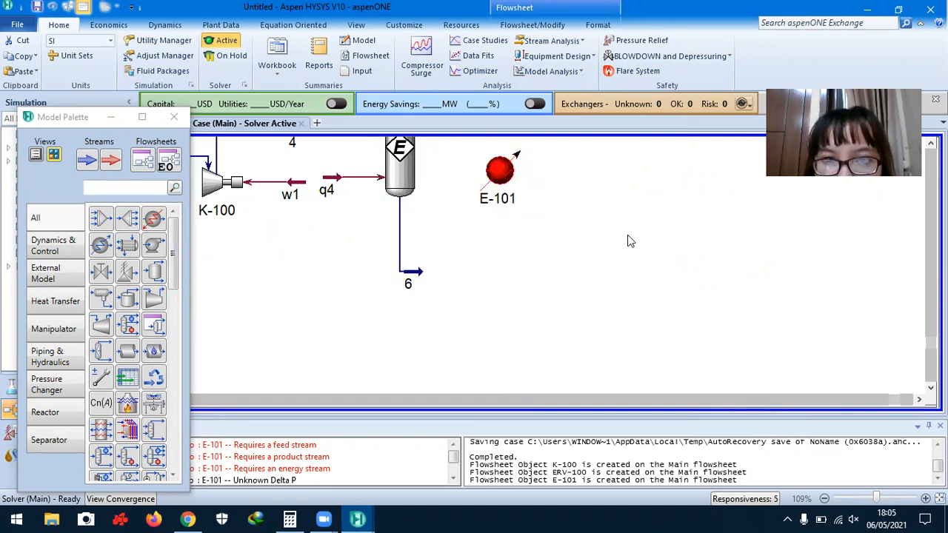
- Connect cooler E-101 with stream 5 as inlet, stream 7 as outlet and q5 as its energy stream
{"action": "double_click", "coordinate": [500, 171]}
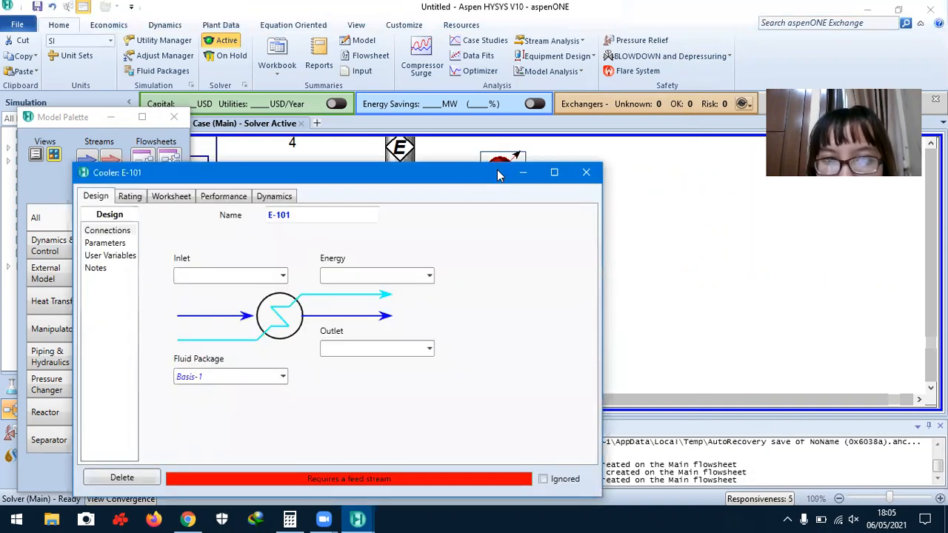
{"action": "left_click", "coordinate": [254, 274]}
{"action": "type", "text": "5"}
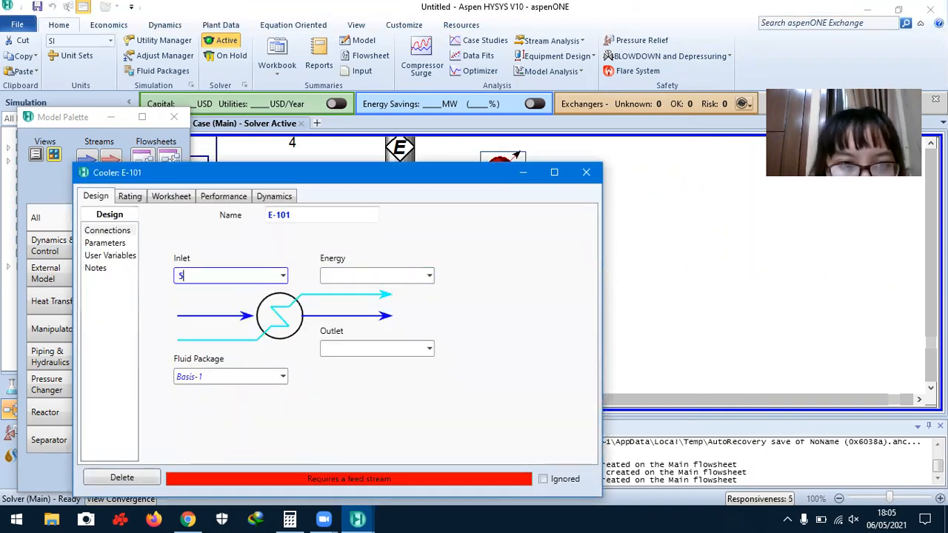
{"action": "left_click", "coordinate": [354, 276]}
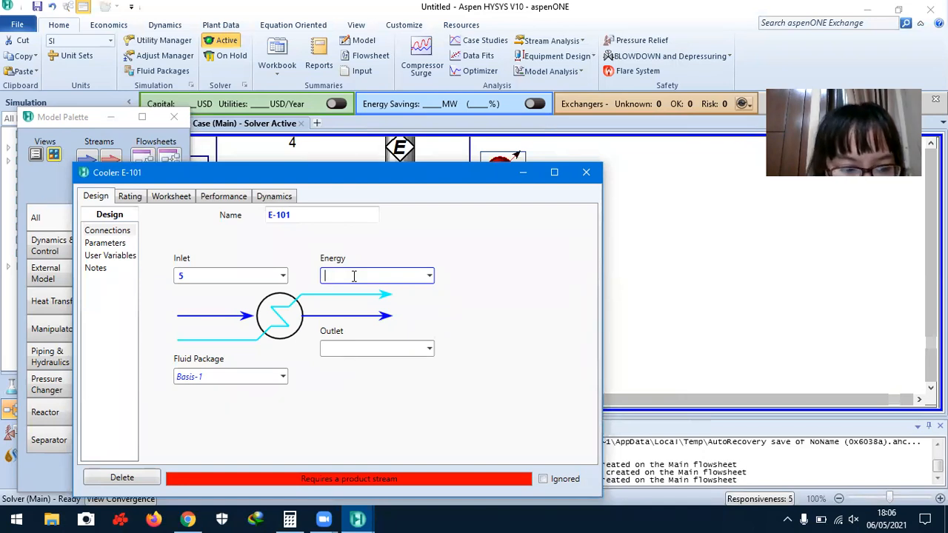
{"action": "type", "text": "q5"}
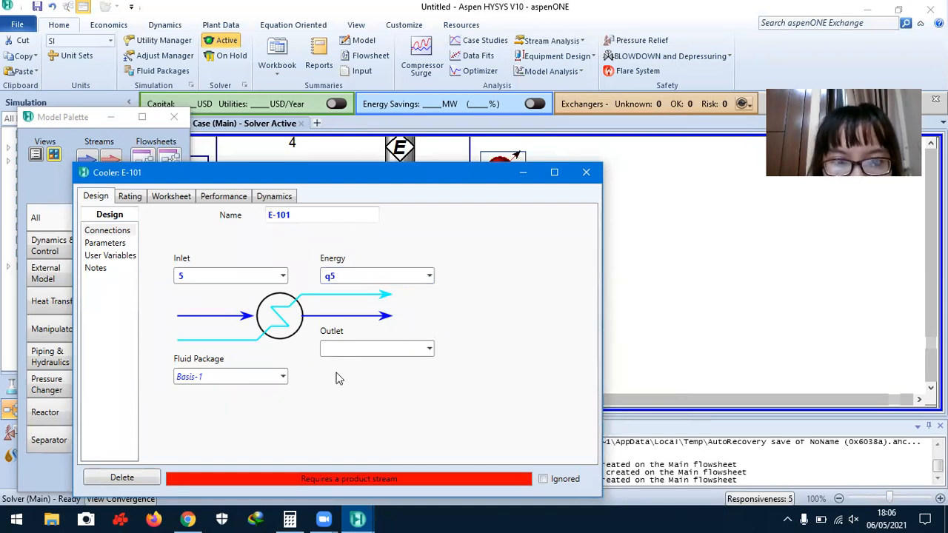
{"action": "left_click", "coordinate": [383, 349]}
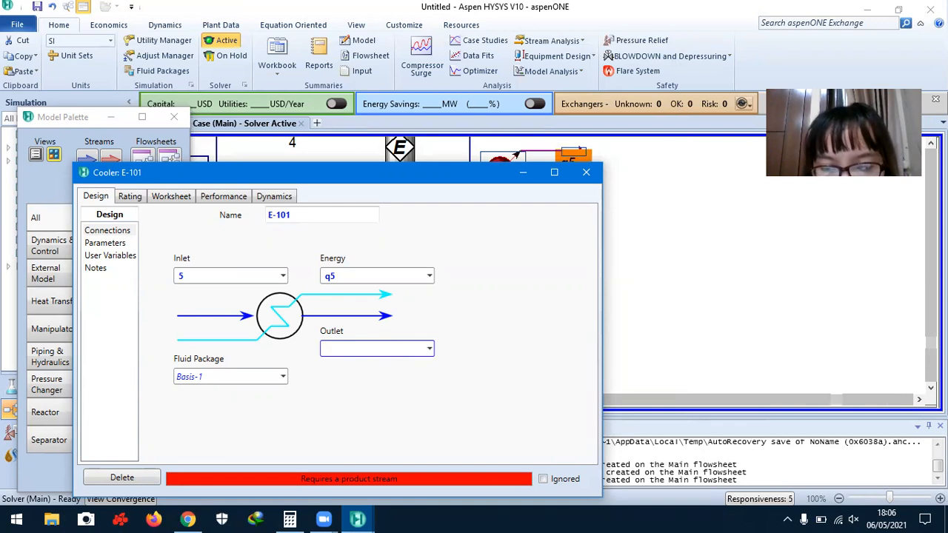
{"action": "type", "text": "7"}
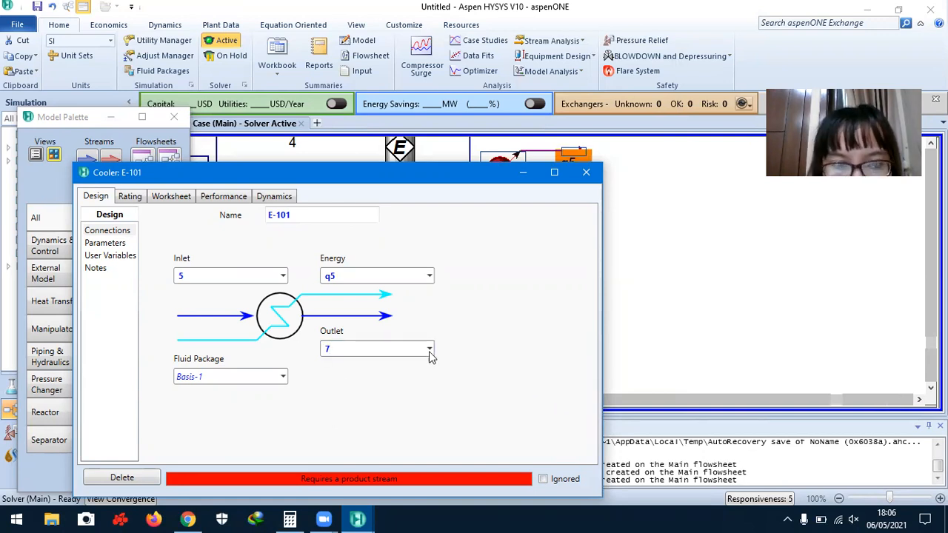
{"action": "key", "text": "Return"}
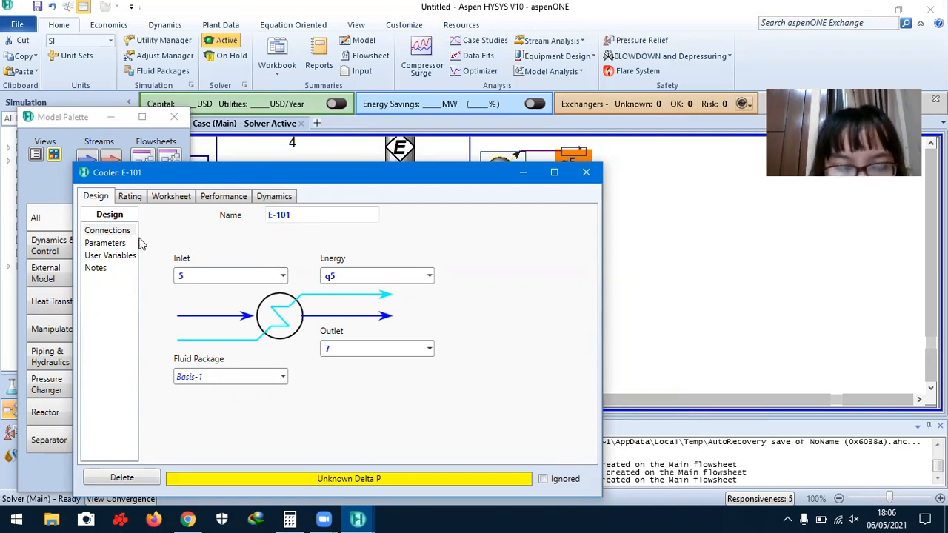
- Set cooler E-101's Delta P to 10 kPa in its design parameters
{"action": "left_click", "coordinate": [113, 244]}
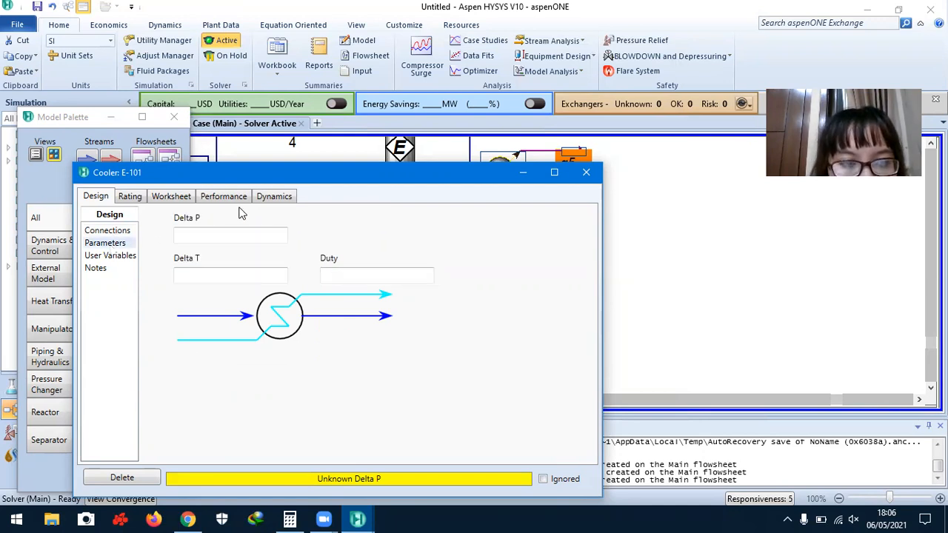
{"action": "left_click", "coordinate": [250, 235]}
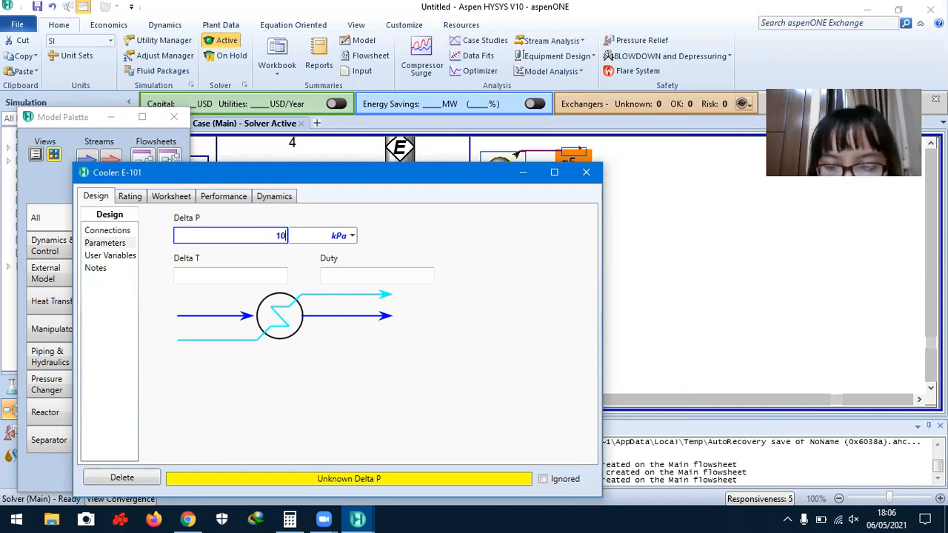
{"action": "left_click", "coordinate": [190, 519]}
{"action": "left_click", "coordinate": [199, 518]}
{"action": "type", "text": "10"}
{"action": "key", "text": "Return"}
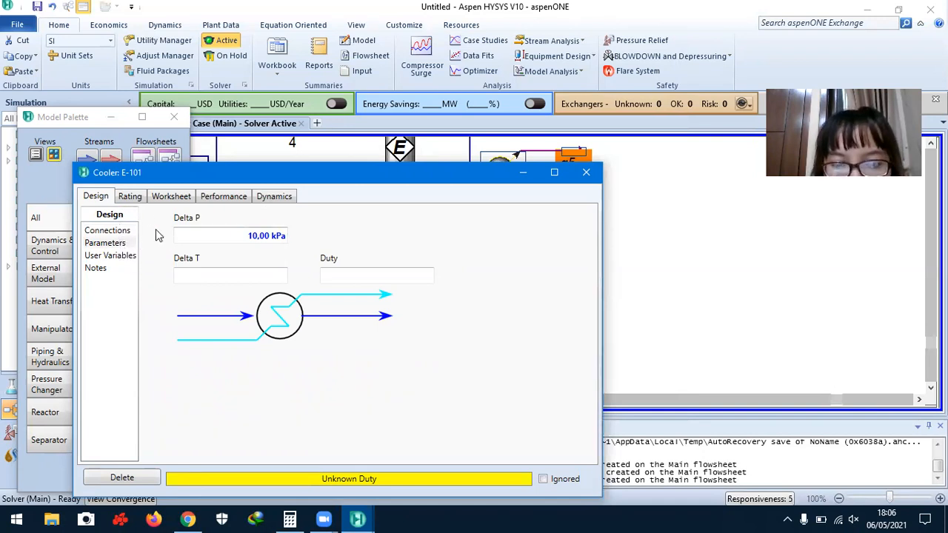
- Review cooler E-101's performance profile, stream conditions and design settings, and select stream 7's temperature in the worksheet
{"action": "left_click", "coordinate": [229, 197]}
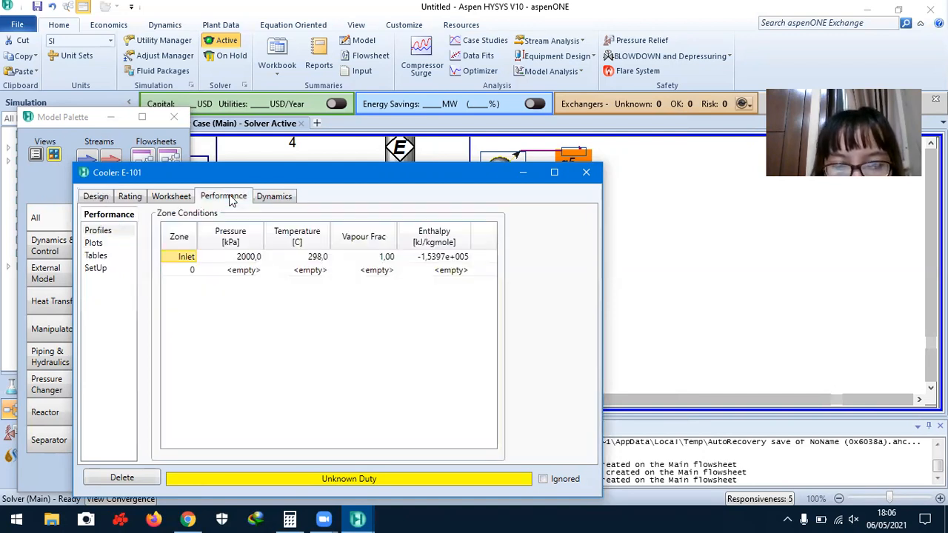
{"action": "left_click", "coordinate": [177, 196]}
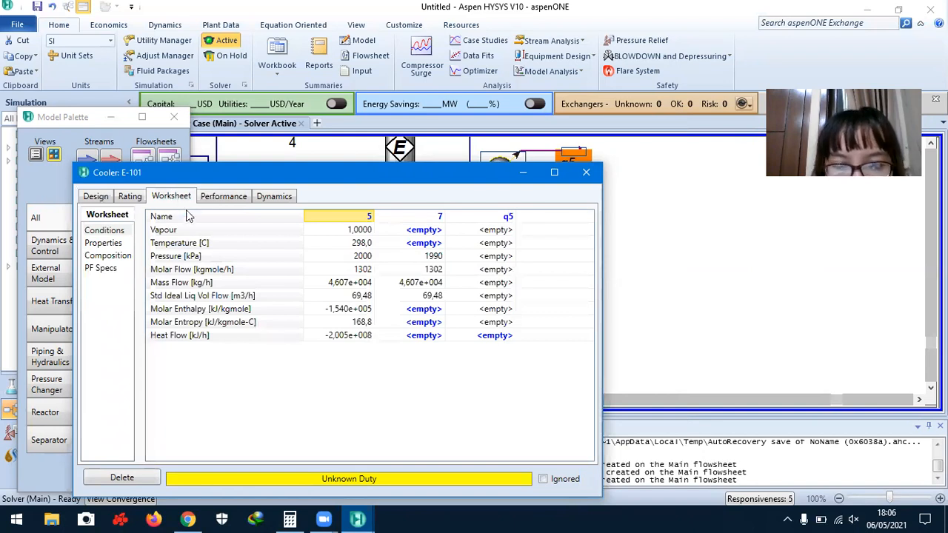
{"action": "left_click", "coordinate": [129, 197]}
{"action": "left_click", "coordinate": [96, 197]}
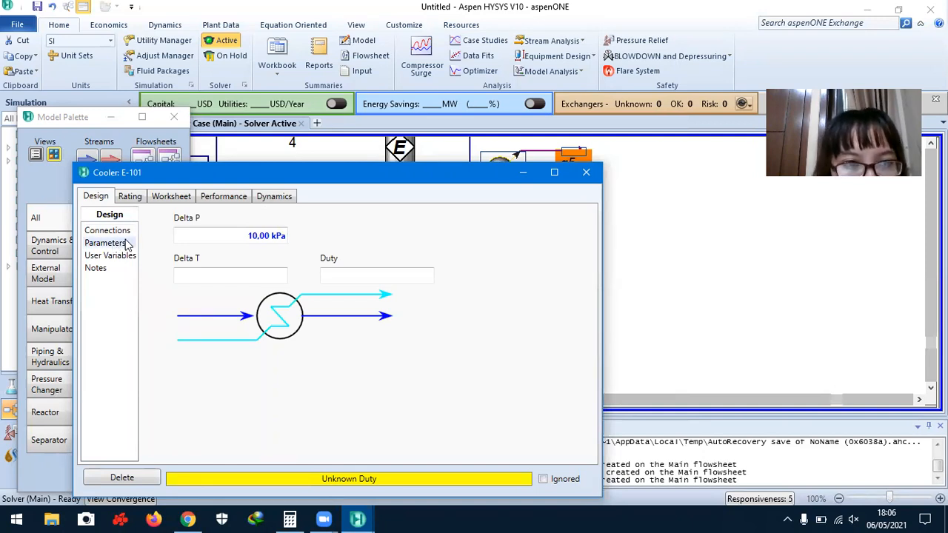
{"action": "left_click", "coordinate": [110, 231]}
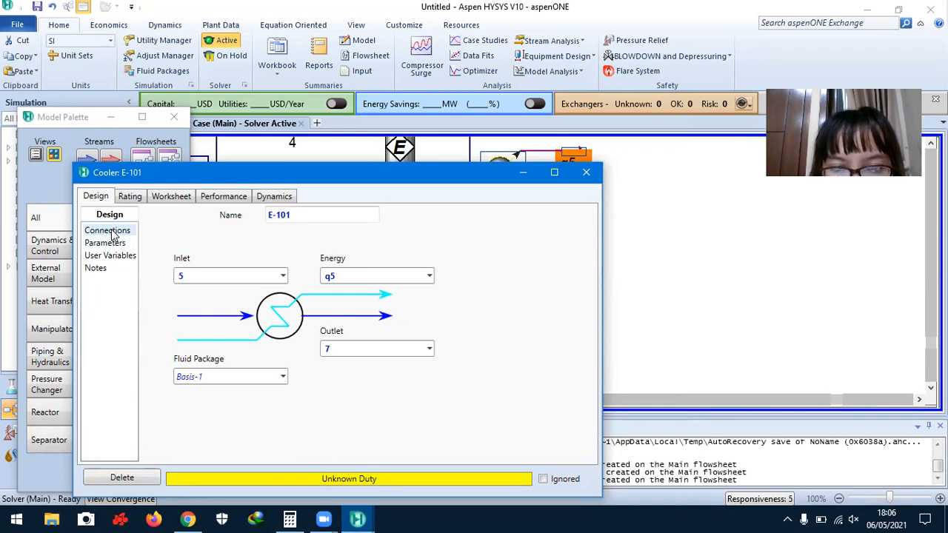
{"action": "left_click", "coordinate": [180, 199]}
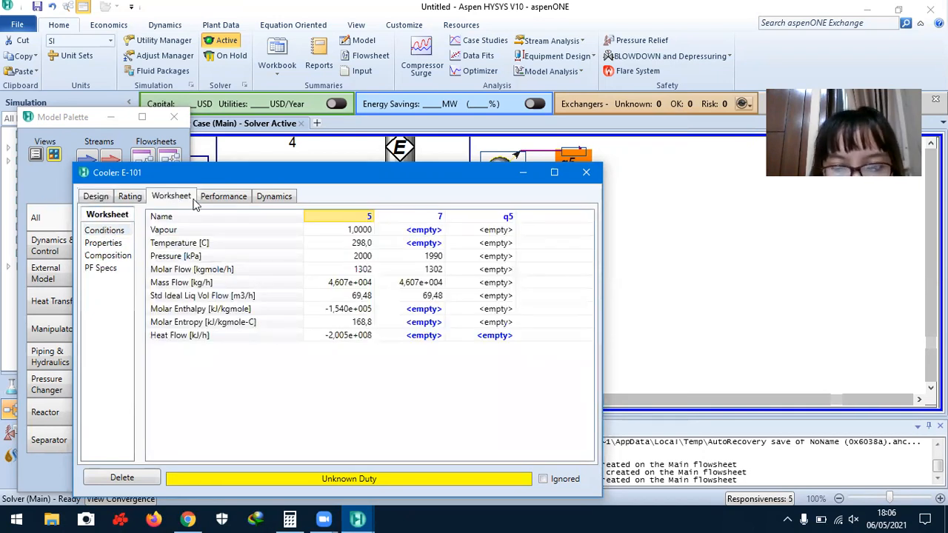
{"action": "left_click", "coordinate": [427, 249]}
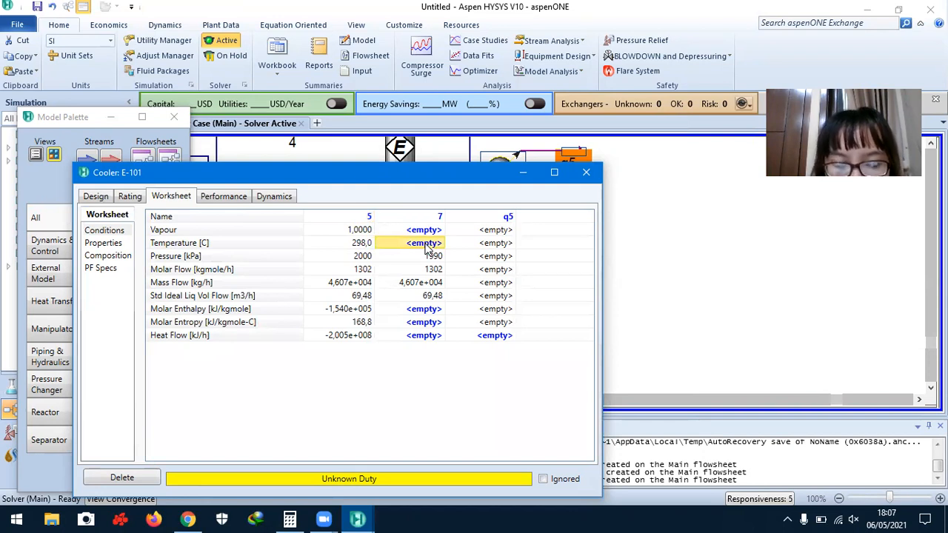
- Set the temperature of outlet stream 7 of cooler E-101 to 20 C and close the cooler's window
{"action": "left_click", "coordinate": [427, 249]}
{"action": "type", "text": "20"}
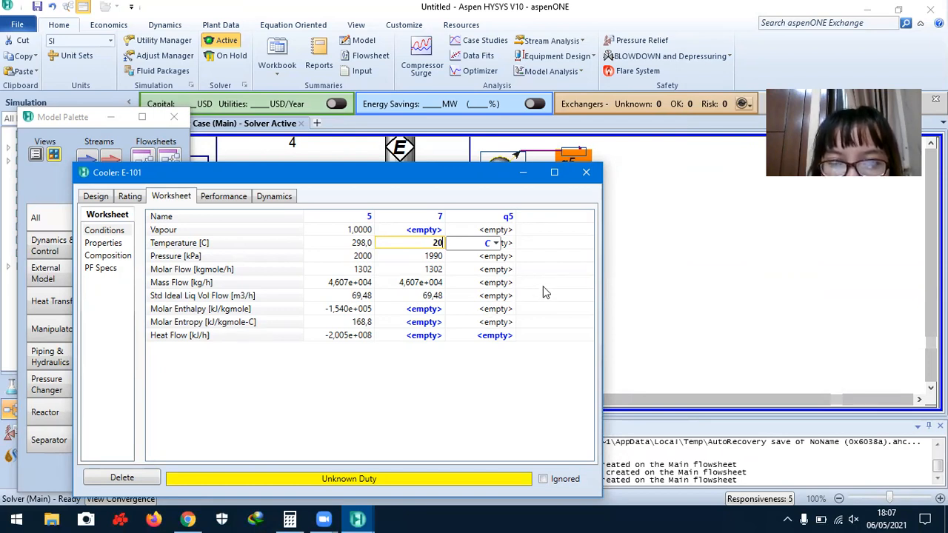
{"action": "key", "text": "Return"}
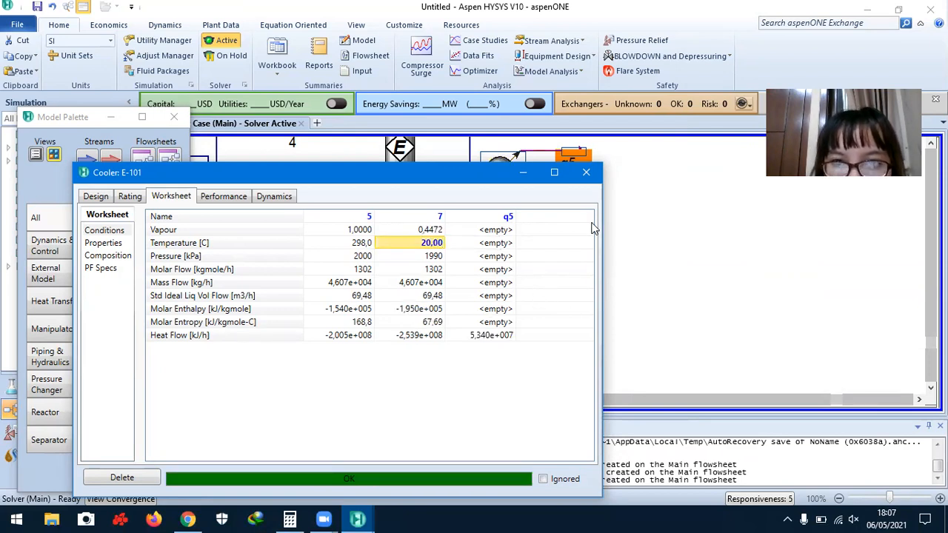
{"action": "left_click", "coordinate": [586, 173]}
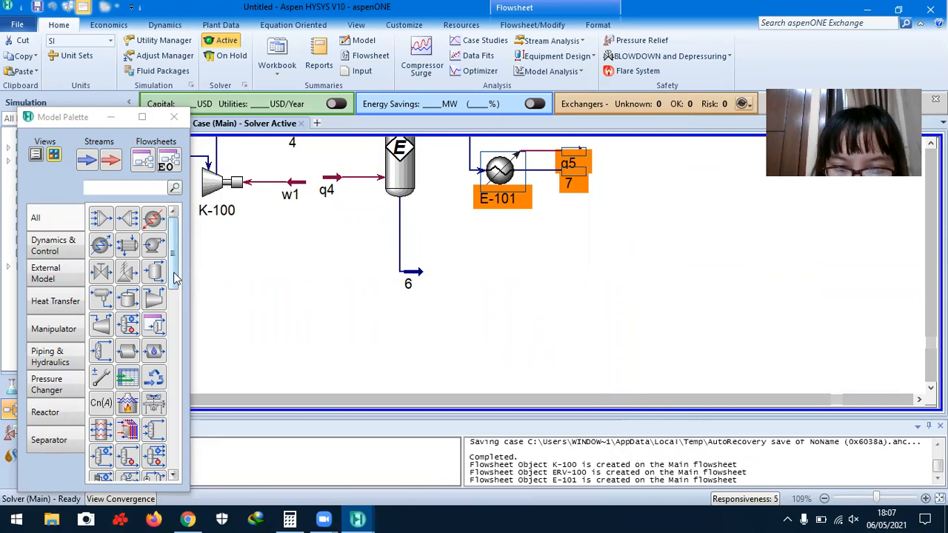
- Place a separator on the flowsheet below cooler E-101
{"action": "mouse_move", "coordinate": [176, 280]}
{"action": "left_mouse_down"}
{"action": "mouse_move", "coordinate": [166, 345]}
{"action": "mouse_move", "coordinate": [166, 275]}
{"action": "left_mouse_up"}
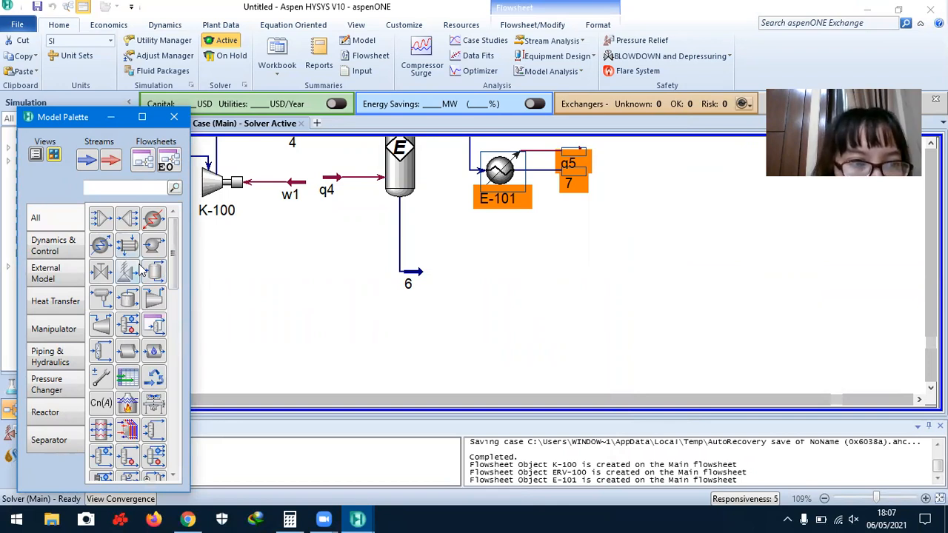
{"action": "left_click_drag", "start_coordinate": [154, 274], "coordinate": [492, 270]}
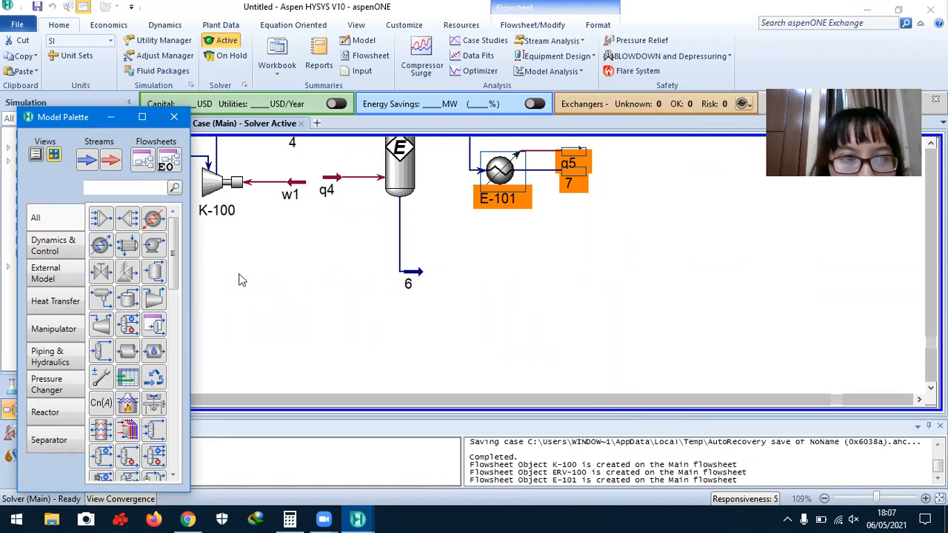
{"action": "left_click_drag", "start_coordinate": [152, 274], "coordinate": [540, 337]}
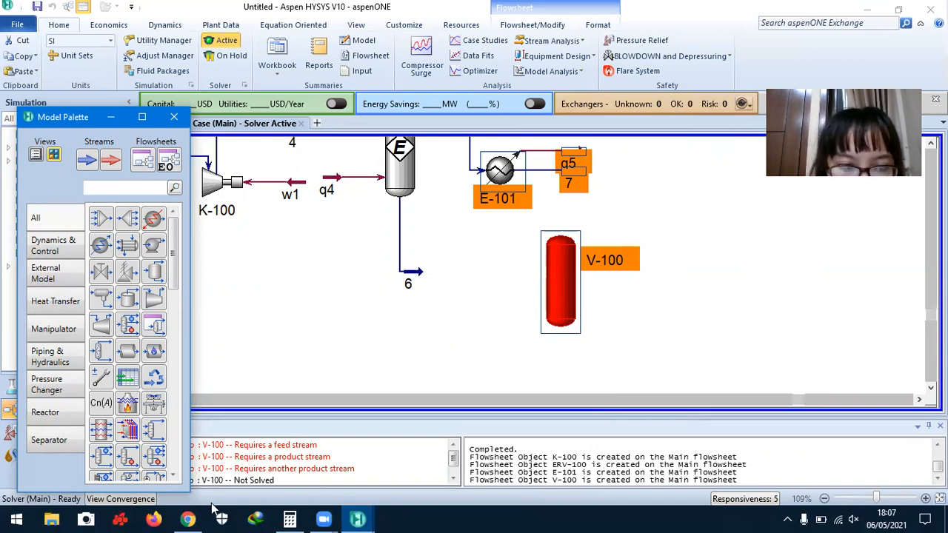
- Consult the flow diagram in the ethyl acetate plant PDF in Chrome, and connect stream 7 as the inlet of separator V-100 in HYSYS
{"action": "left_click", "coordinate": [187, 519]}
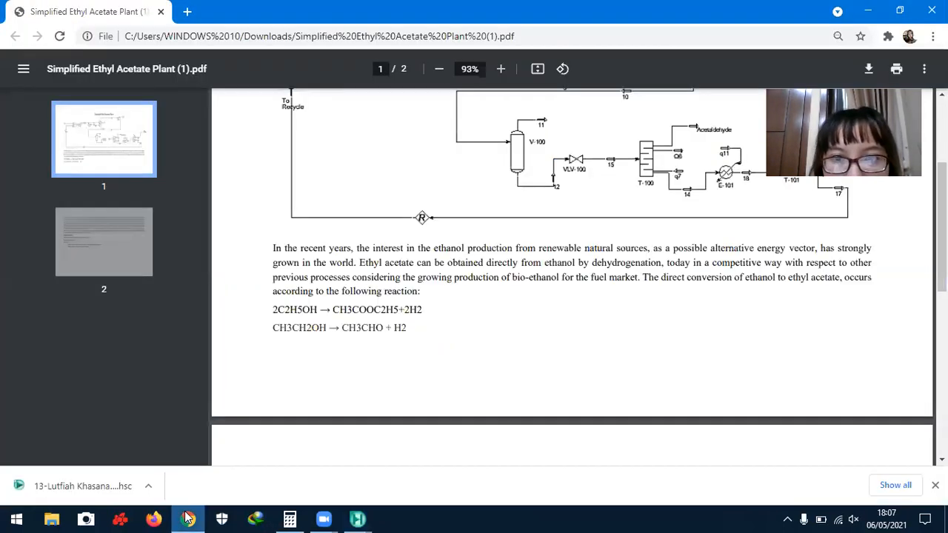
{"action": "scroll", "coordinate": [441, 304], "scroll_direction": "down", "scroll_amount": 5}
{"action": "scroll", "coordinate": [442, 304], "scroll_direction": "up", "scroll_amount": 4}
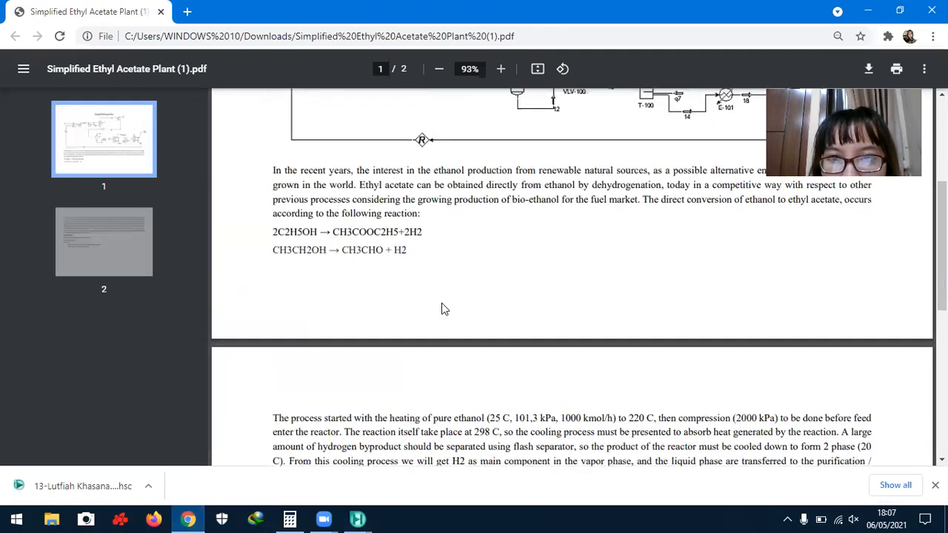
{"action": "scroll", "coordinate": [441, 304], "scroll_direction": "up", "scroll_amount": 2}
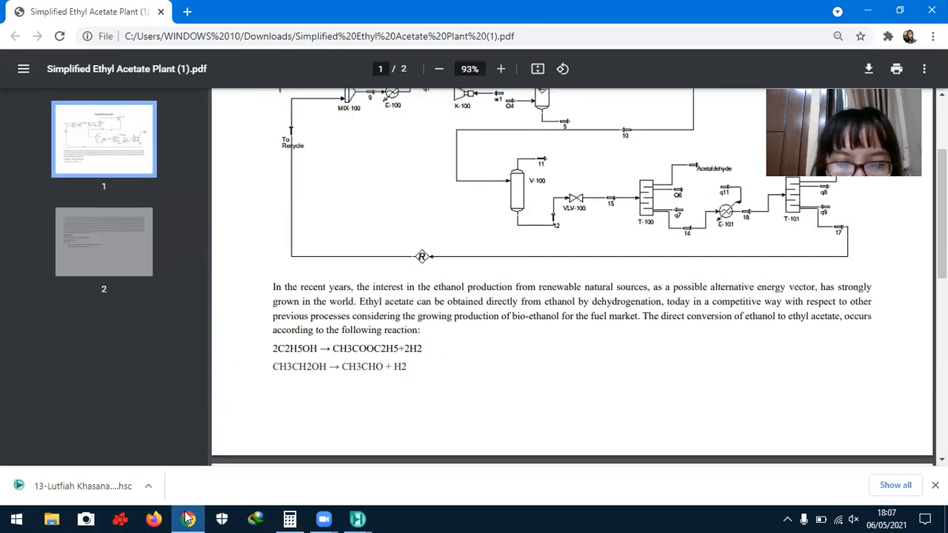
{"action": "left_click", "coordinate": [188, 519]}
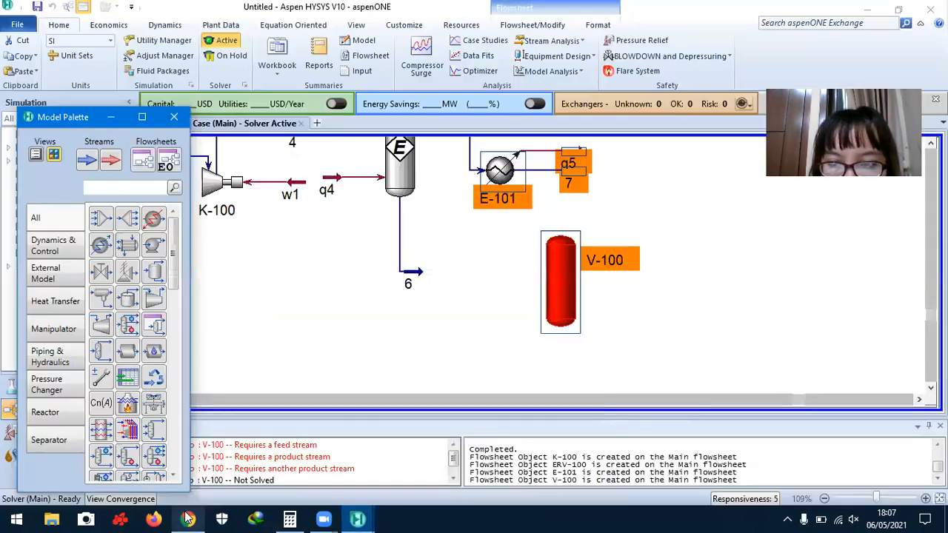
{"action": "left_click", "coordinate": [566, 297]}
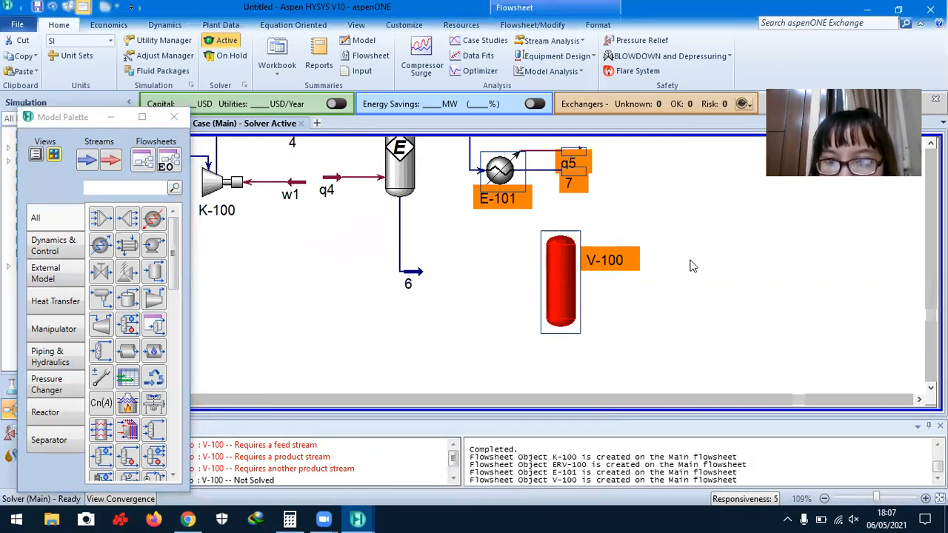
{"action": "double_click", "coordinate": [563, 274]}
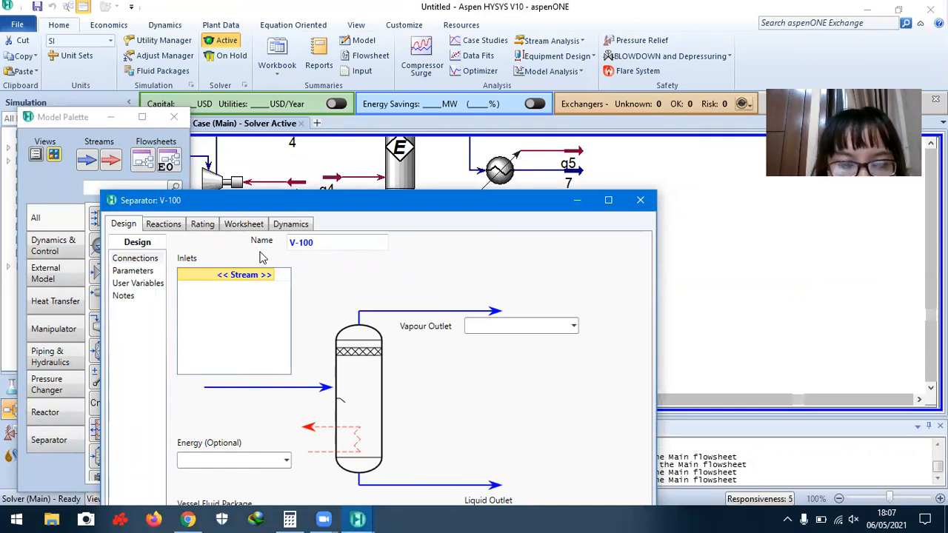
{"action": "left_click", "coordinate": [264, 277]}
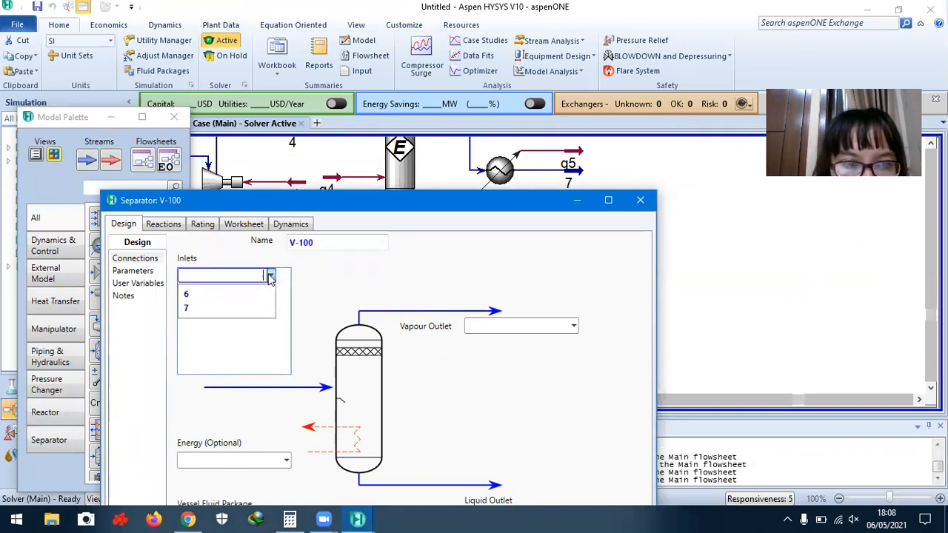
{"action": "left_click", "coordinate": [221, 310]}
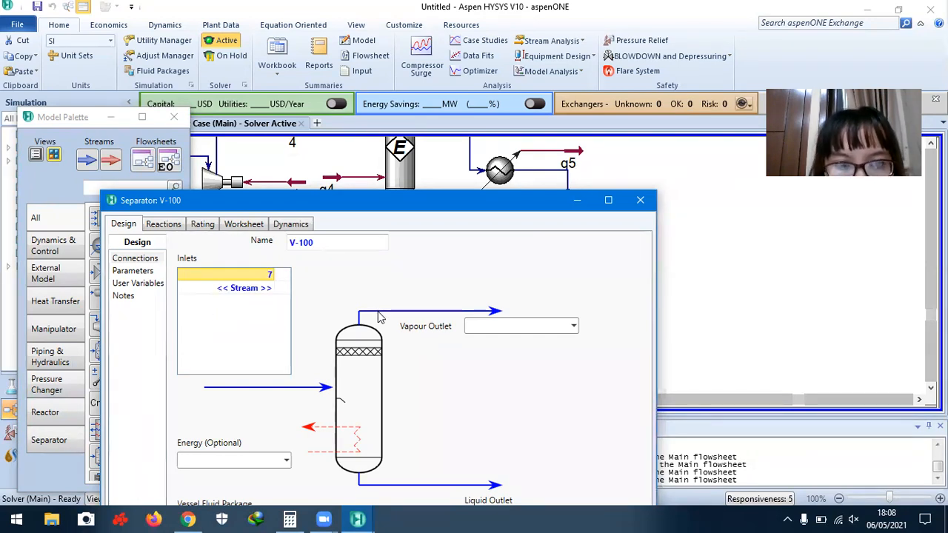
- Assign separator V-100 the vapour outlet stream 8, the liquid outlet stream 12 and the energy stream H2
{"action": "left_click", "coordinate": [514, 326]}
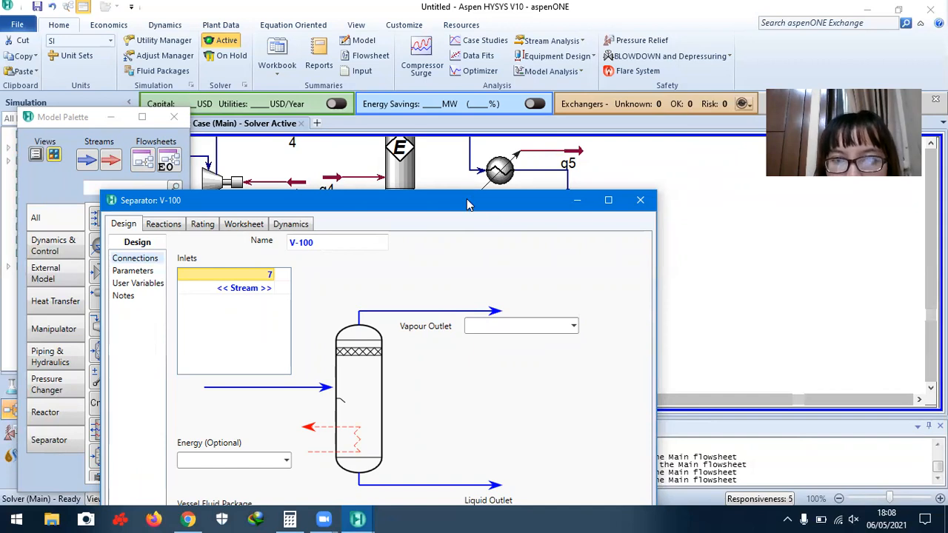
{"action": "left_click_drag", "start_coordinate": [471, 206], "coordinate": [478, 125]}
{"action": "type", "text": "8"}
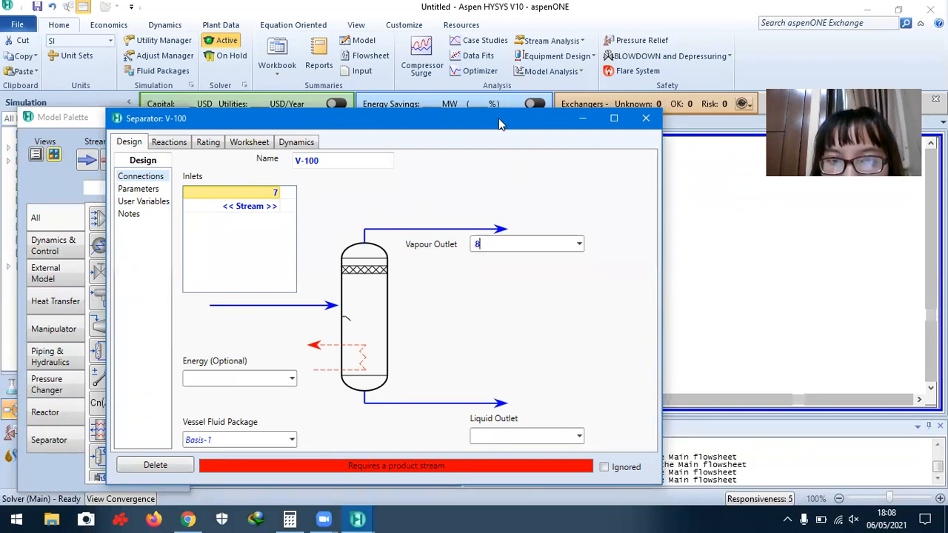
{"action": "left_click_drag", "start_coordinate": [500, 124], "coordinate": [493, 44]}
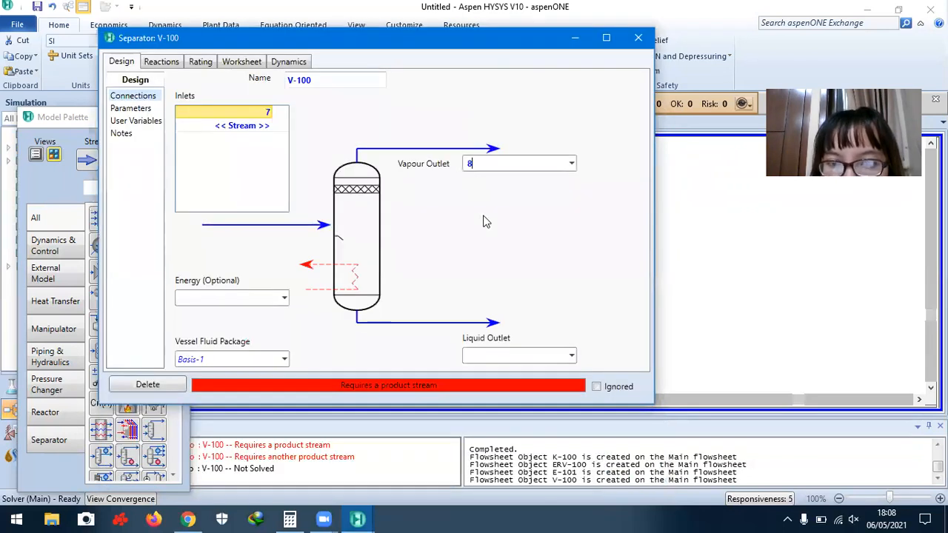
{"action": "left_click", "coordinate": [510, 356]}
{"action": "type", "text": "12"}
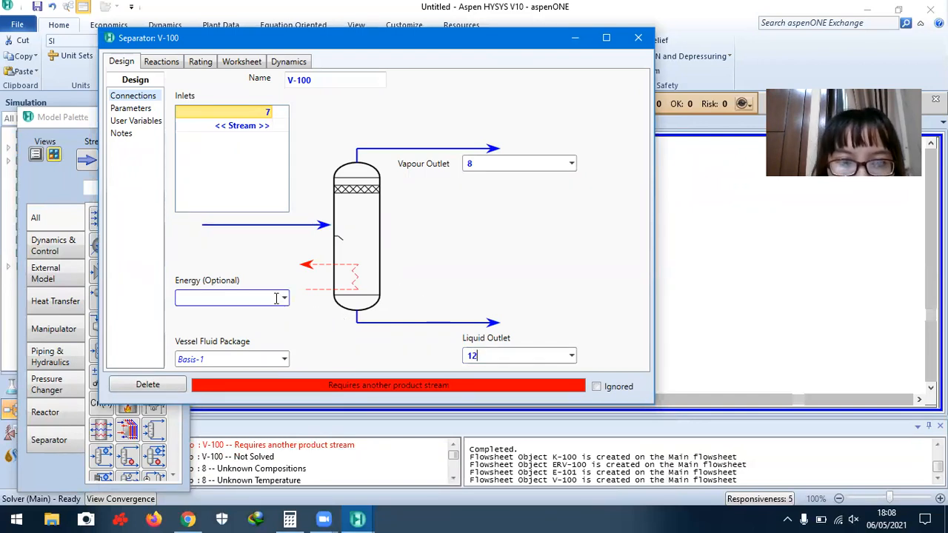
{"action": "key", "text": "Return"}
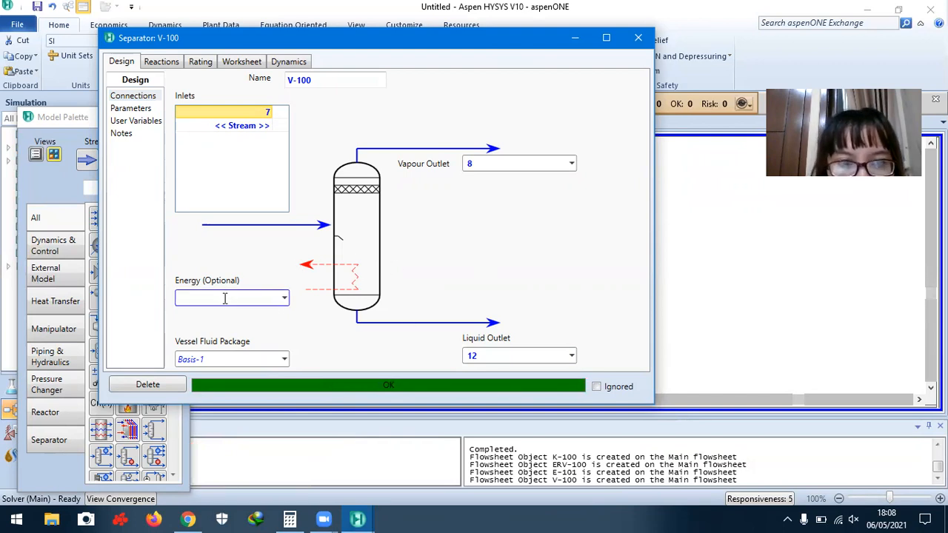
{"action": "type", "text": "H2"}
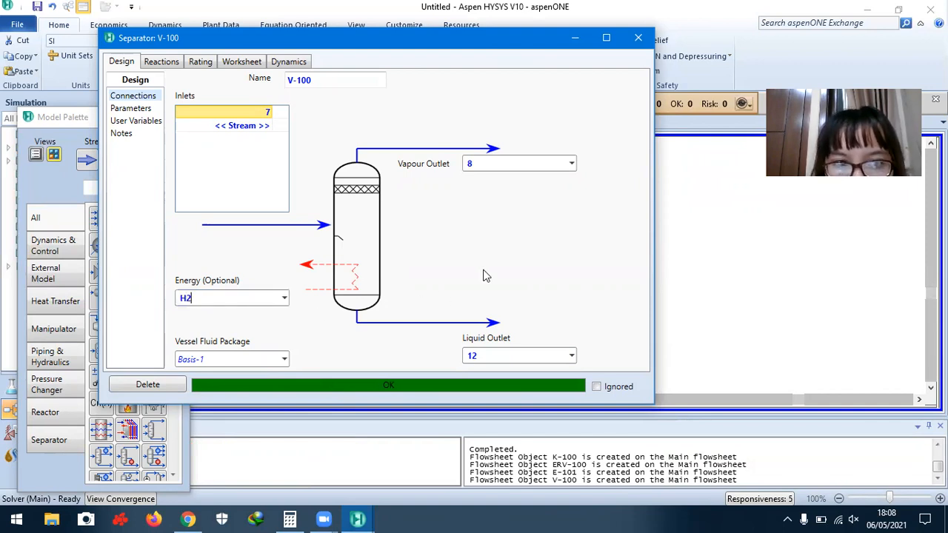
{"action": "key", "text": "Return"}
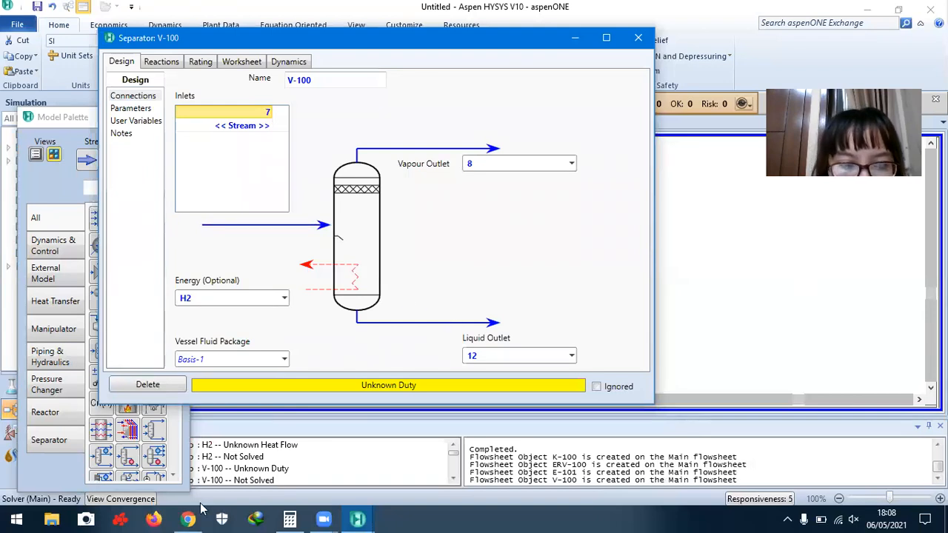
- Reread the process description in the plant PDF in Chrome, and examine separator V-100's parameters, reactions, stream conditions and dynamics in HYSYS
{"action": "left_click", "coordinate": [188, 519]}
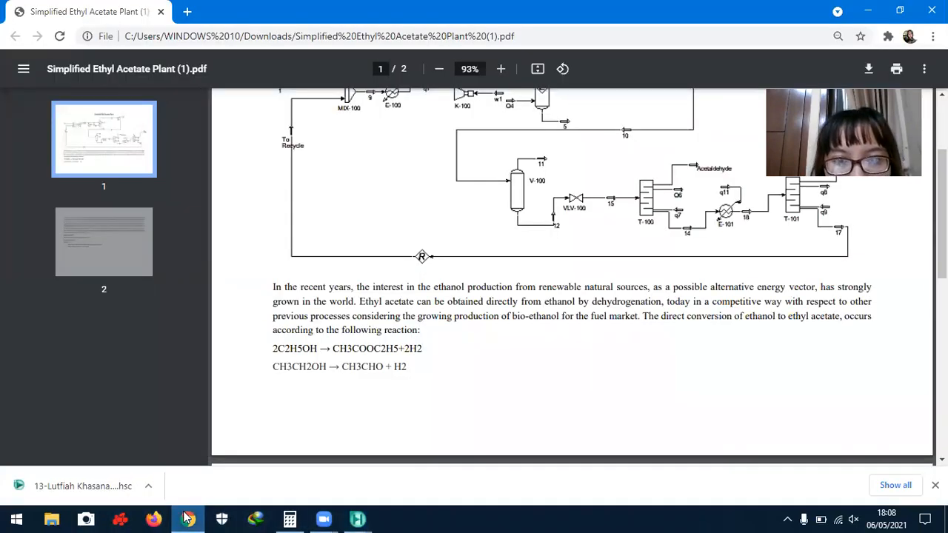
{"action": "scroll", "coordinate": [421, 349], "scroll_direction": "down", "scroll_amount": 8}
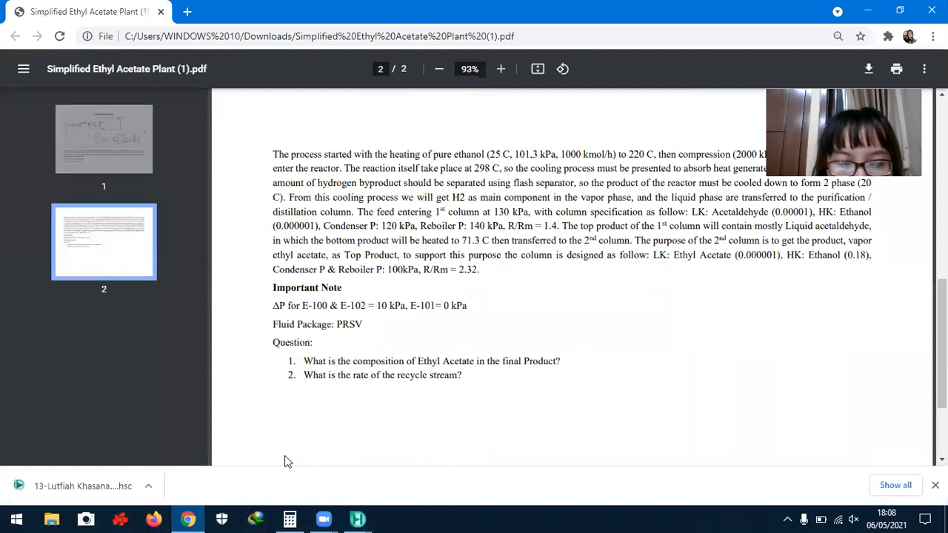
{"action": "scroll", "coordinate": [320, 372], "scroll_direction": "up", "scroll_amount": 2}
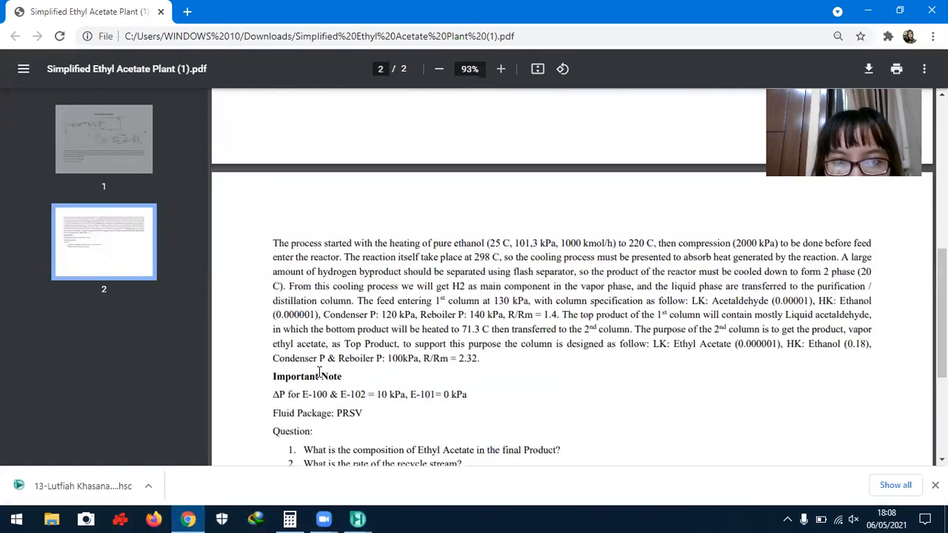
{"action": "left_click", "coordinate": [191, 518]}
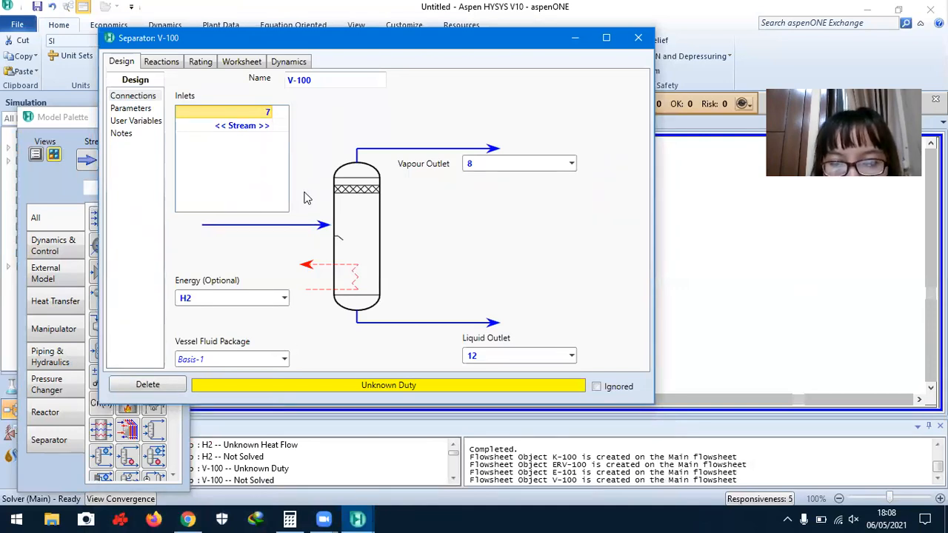
{"action": "left_click", "coordinate": [148, 110]}
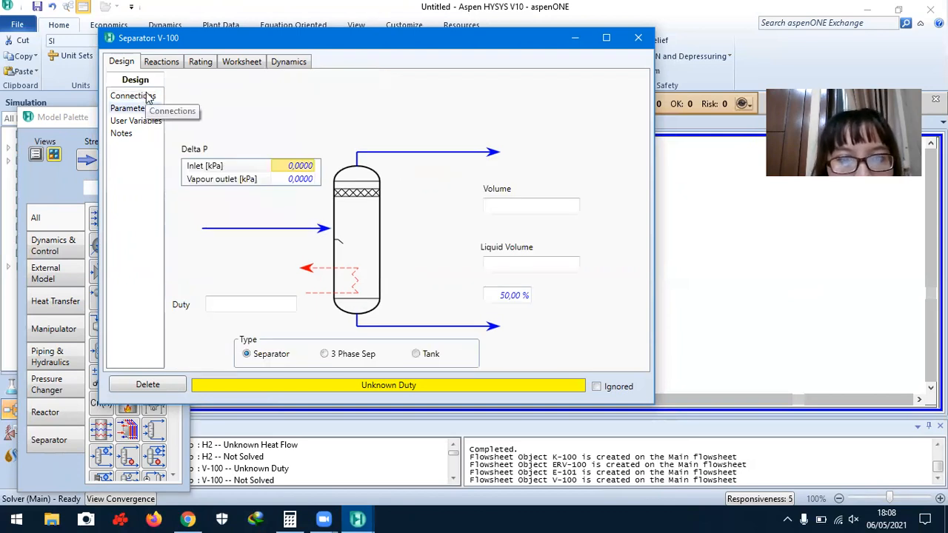
{"action": "left_click", "coordinate": [147, 97]}
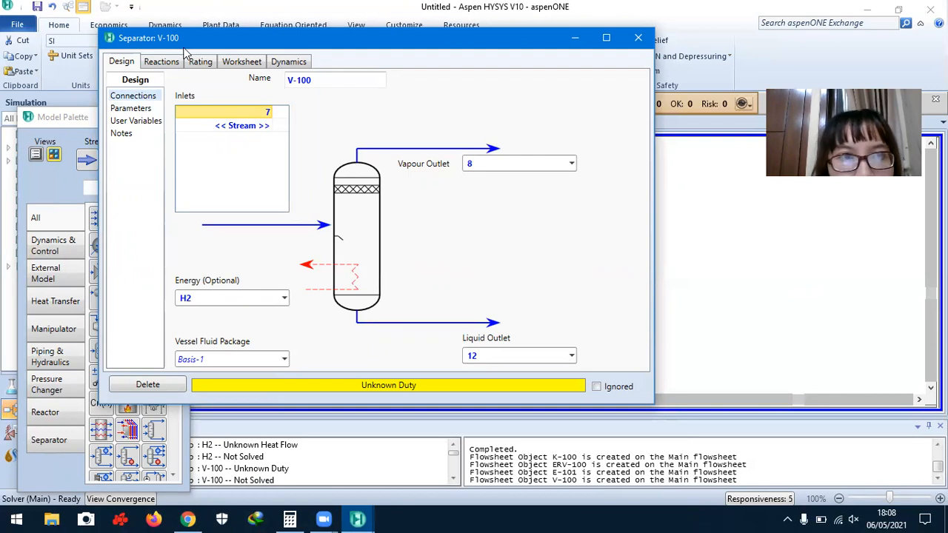
{"action": "left_click", "coordinate": [163, 66]}
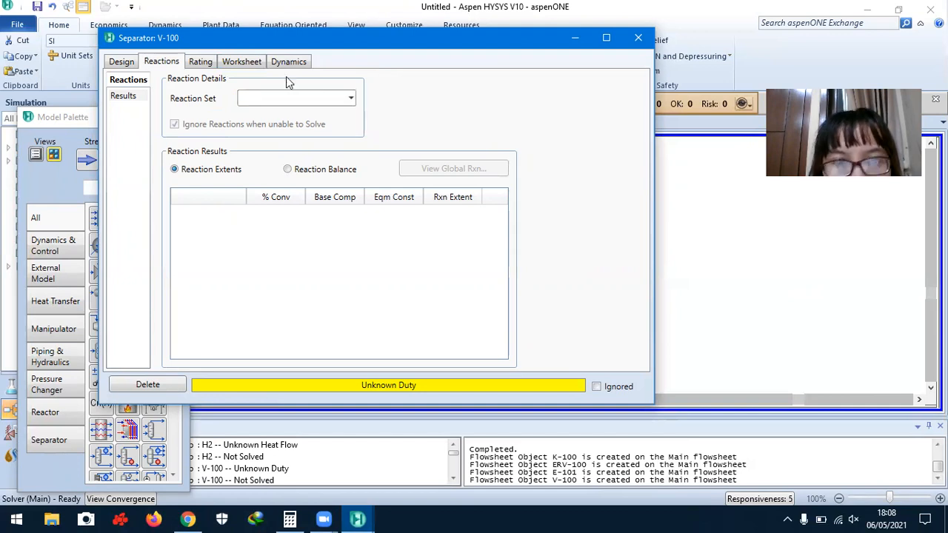
{"action": "left_click", "coordinate": [243, 63]}
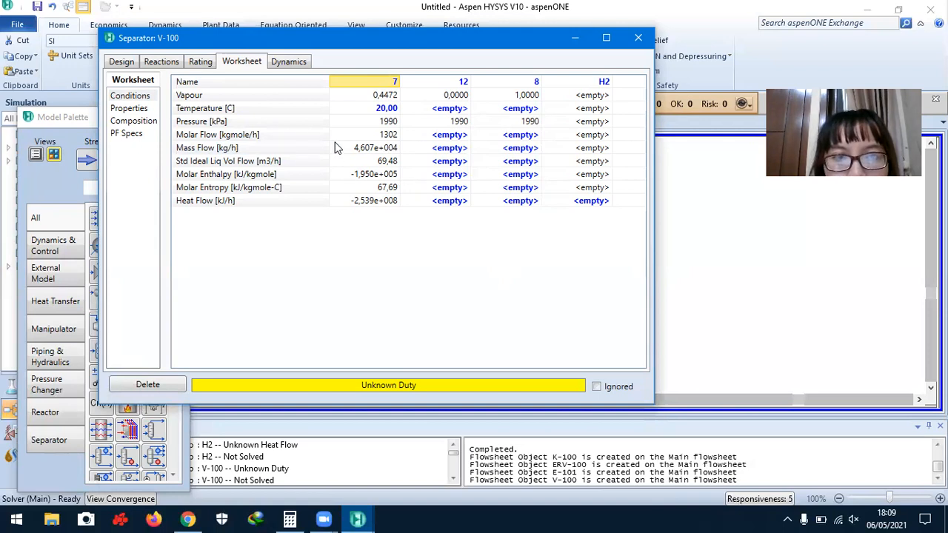
{"action": "left_click", "coordinate": [288, 67]}
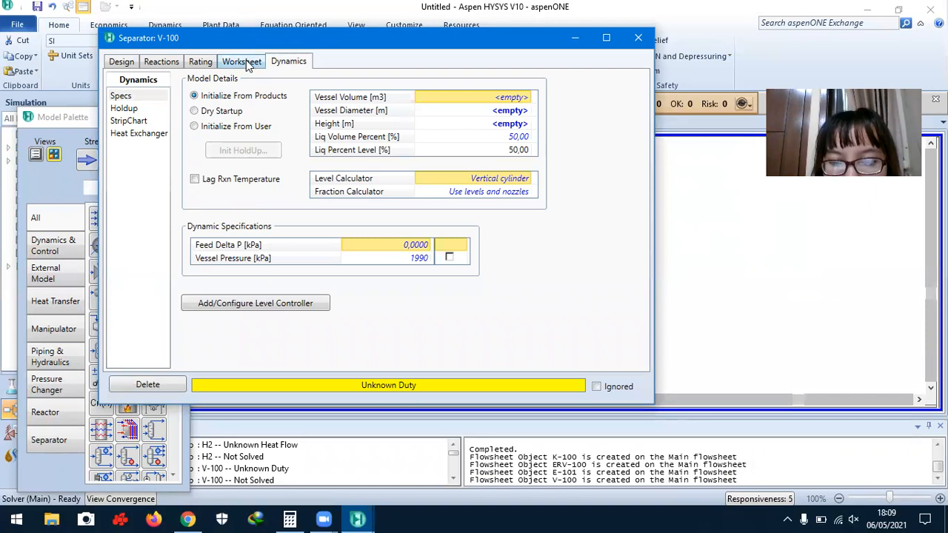
{"action": "left_click", "coordinate": [249, 67]}
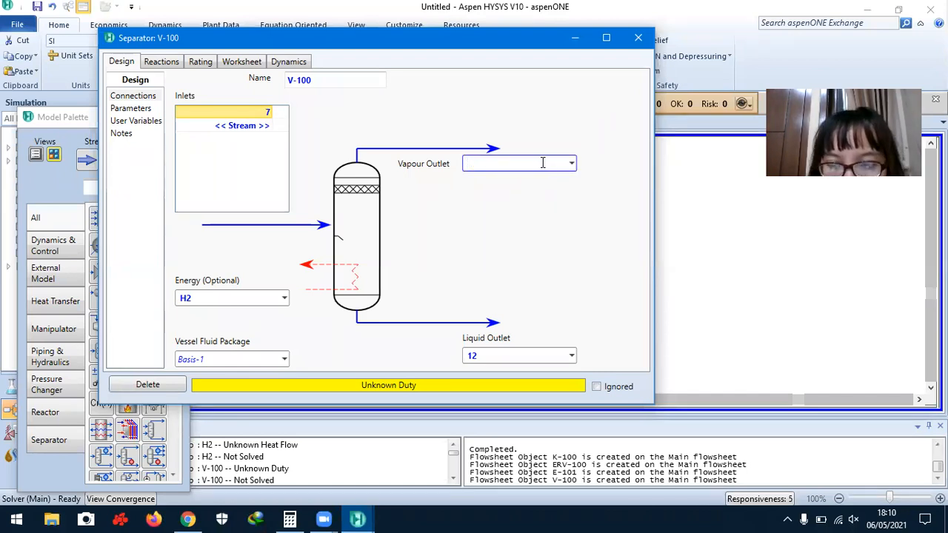
- Change separator V-100's vapour outlet to "H2 by produk" and its liquid outlet to stream 8
{"action": "type", "text": "by produk"}
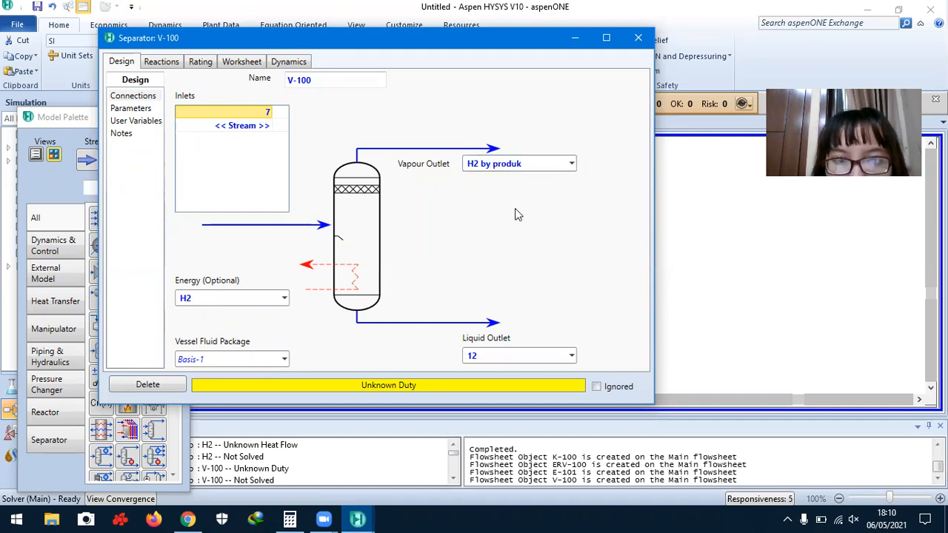
{"action": "left_click", "coordinate": [502, 358]}
{"action": "type", "text": "8"}
{"action": "key", "text": "Return"}
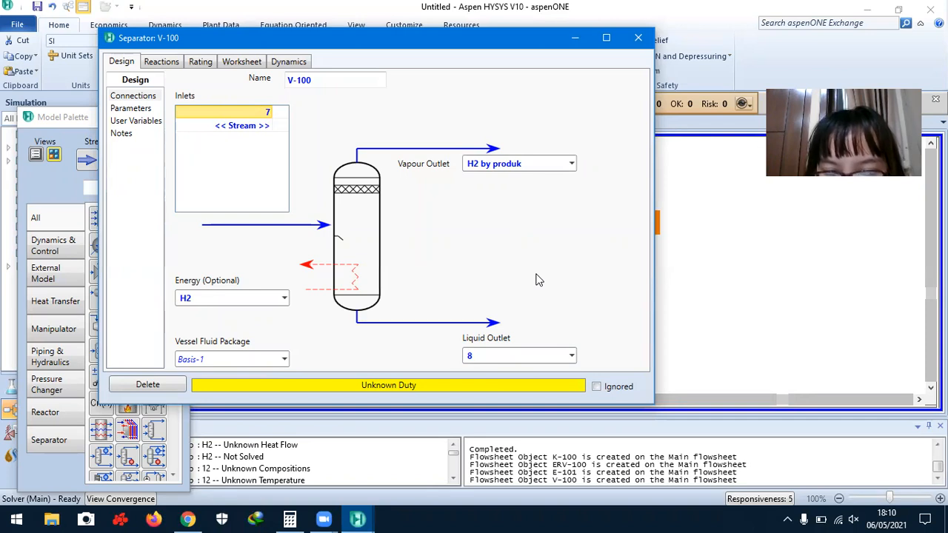
- Remove the energy stream H2 from separator V-100's connections and close the separator's window
{"action": "double_click", "coordinate": [261, 298]}
{"action": "key", "text": "BackSpace"}
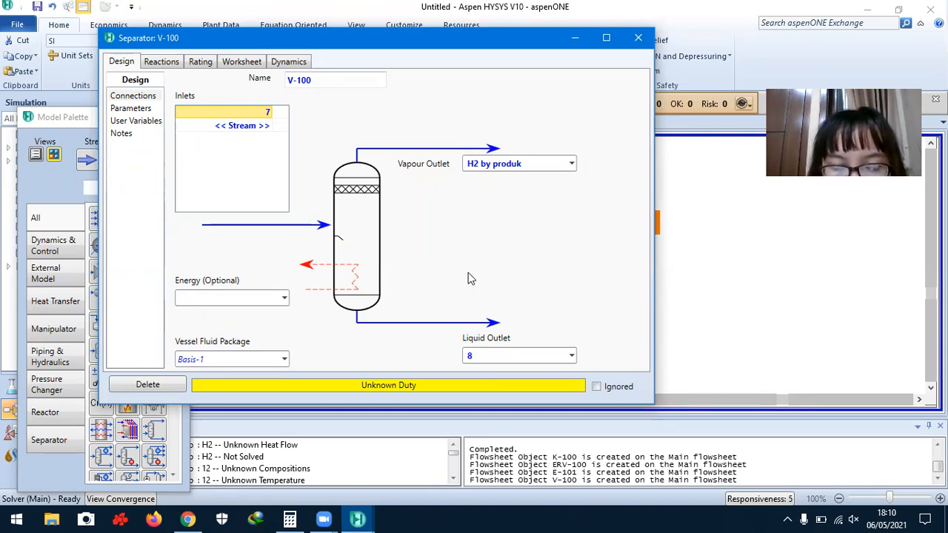
{"action": "left_click", "coordinate": [638, 37]}
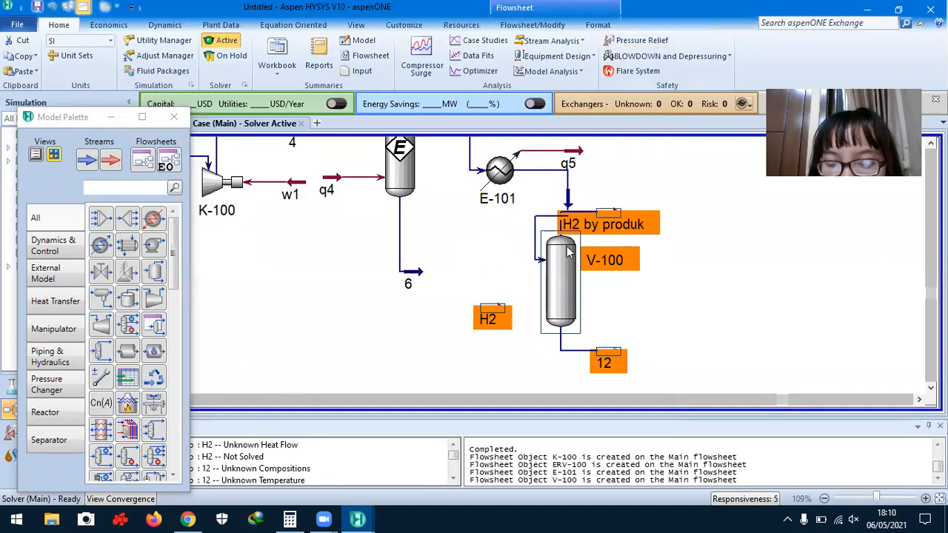
- Check the flow diagram in the plant PDF in Chrome and, back in HYSYS, place a valve beside separator V-100's liquid outlet
{"action": "left_click", "coordinate": [189, 518]}
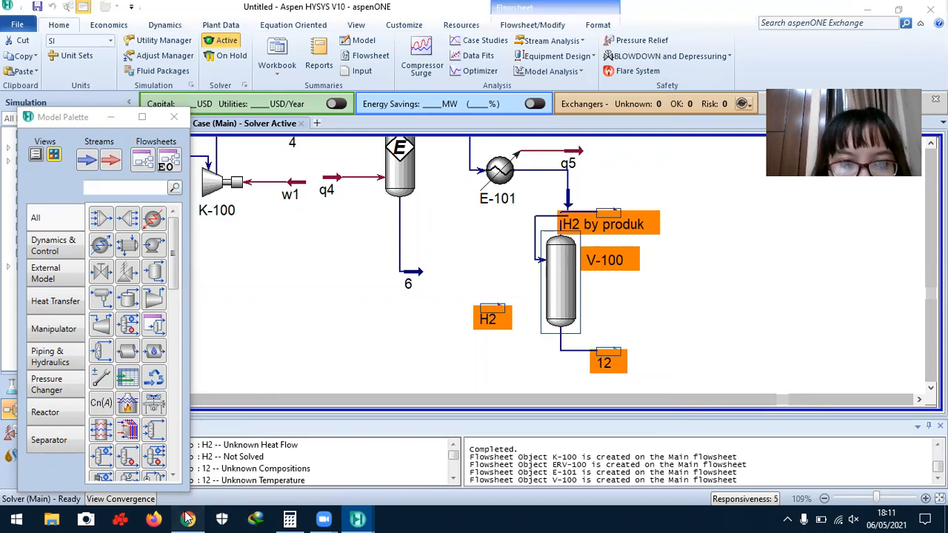
{"action": "scroll", "coordinate": [398, 315], "scroll_direction": "up", "scroll_amount": 2}
{"action": "scroll", "coordinate": [398, 315], "scroll_direction": "up", "scroll_amount": 2}
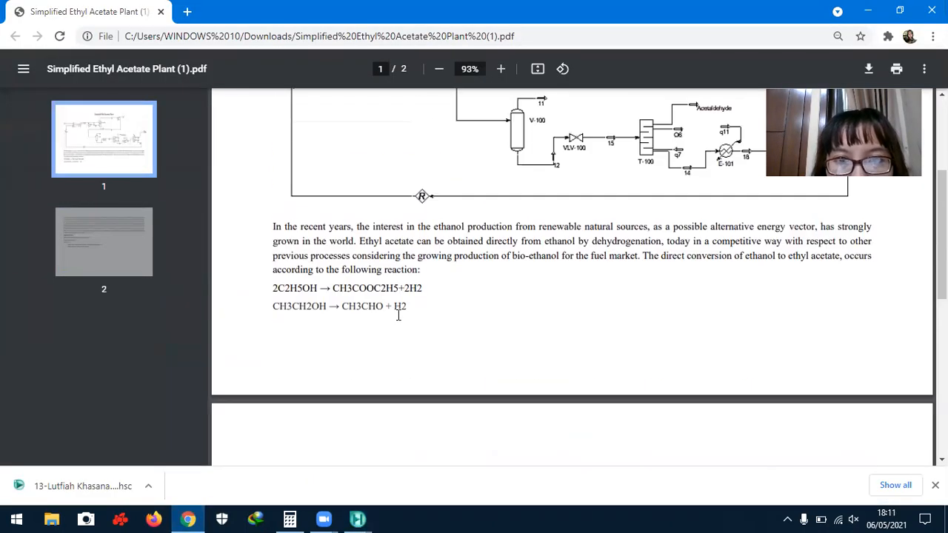
{"action": "left_click", "coordinate": [185, 518]}
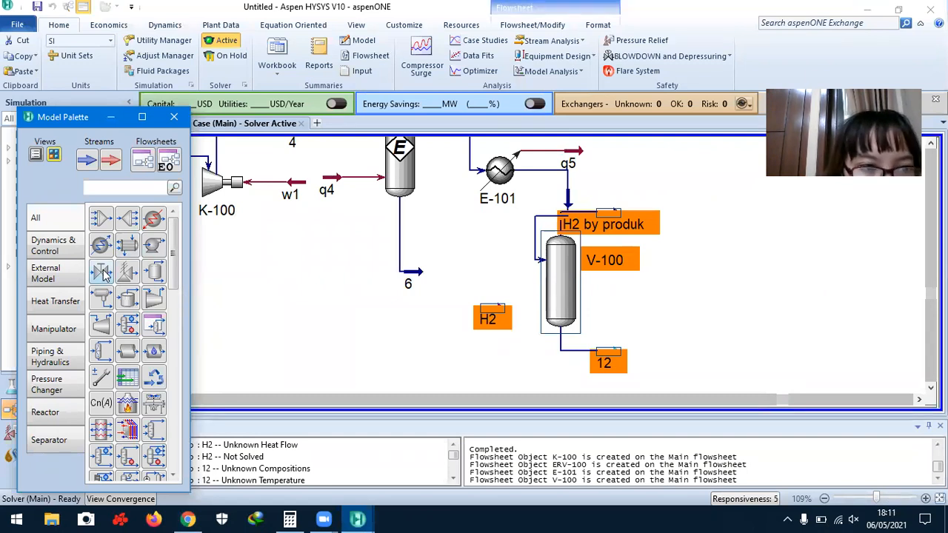
{"action": "left_click_drag", "start_coordinate": [104, 274], "coordinate": [667, 354]}
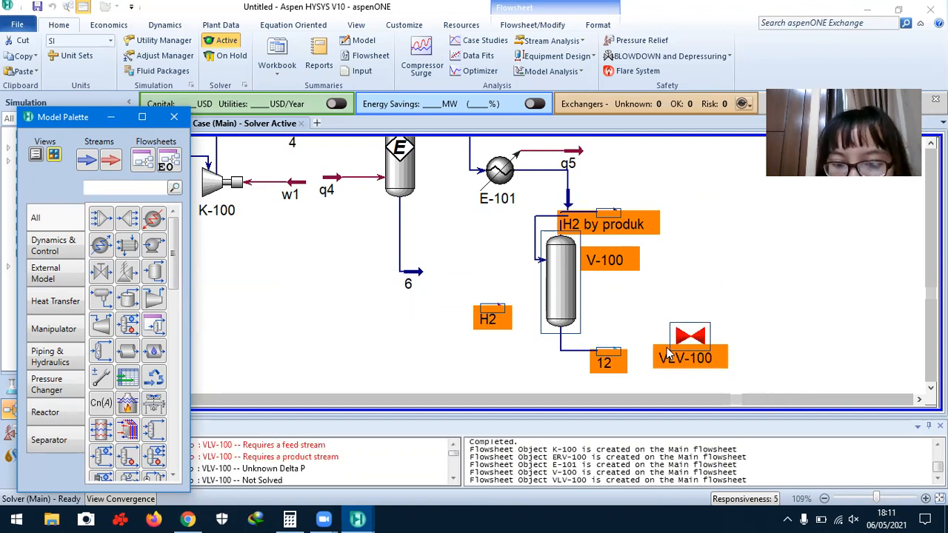
{"action": "left_click", "coordinate": [779, 326]}
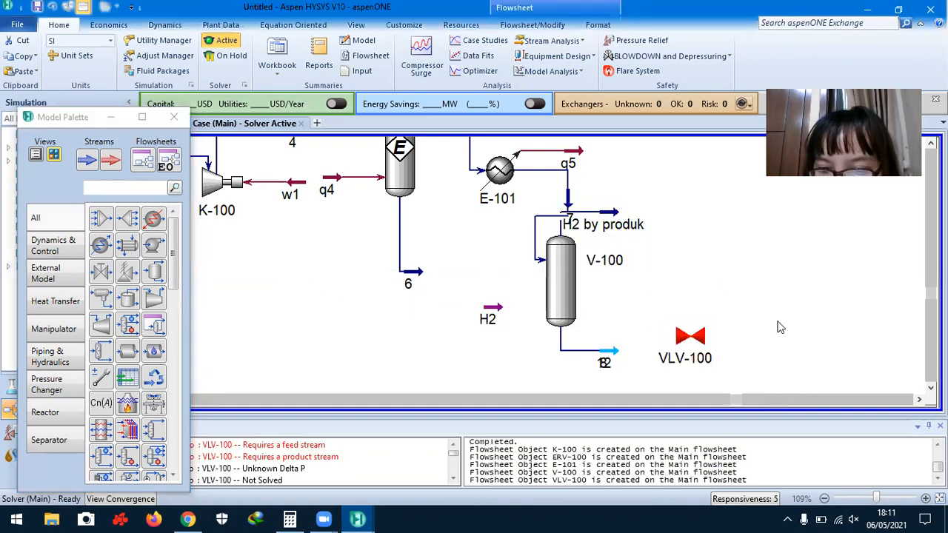
- Connect valve VLV-100 with stream 8 as its inlet and stream 9 as its outlet
{"action": "double_click", "coordinate": [690, 337]}
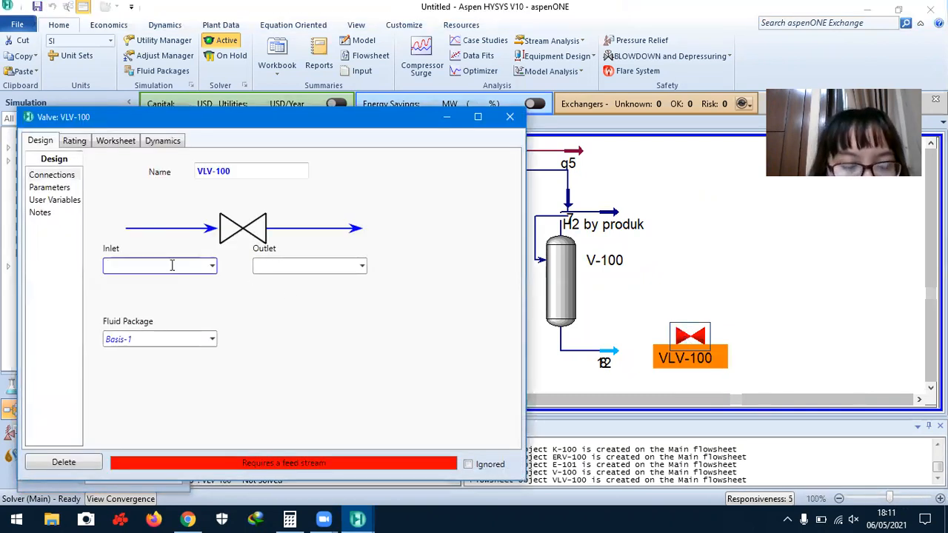
{"action": "type", "text": "8"}
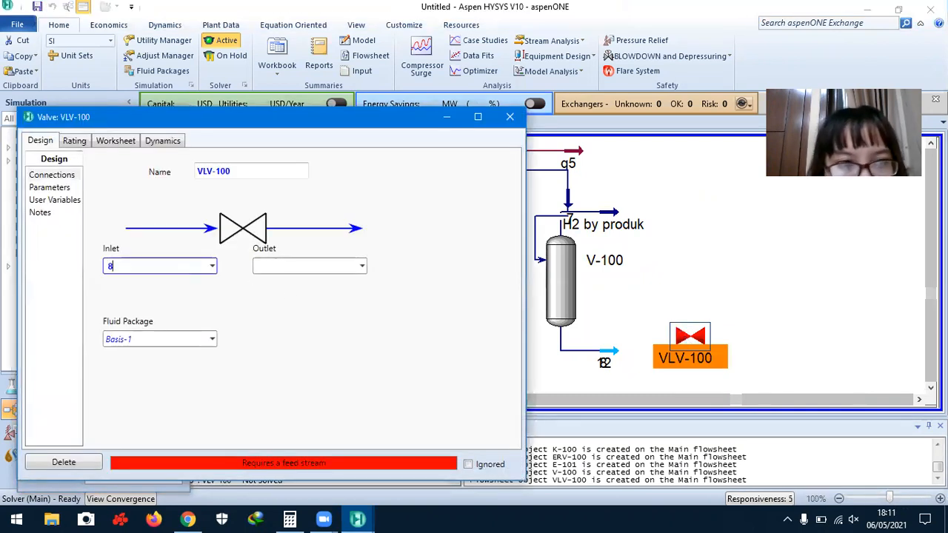
{"action": "left_click", "coordinate": [300, 267]}
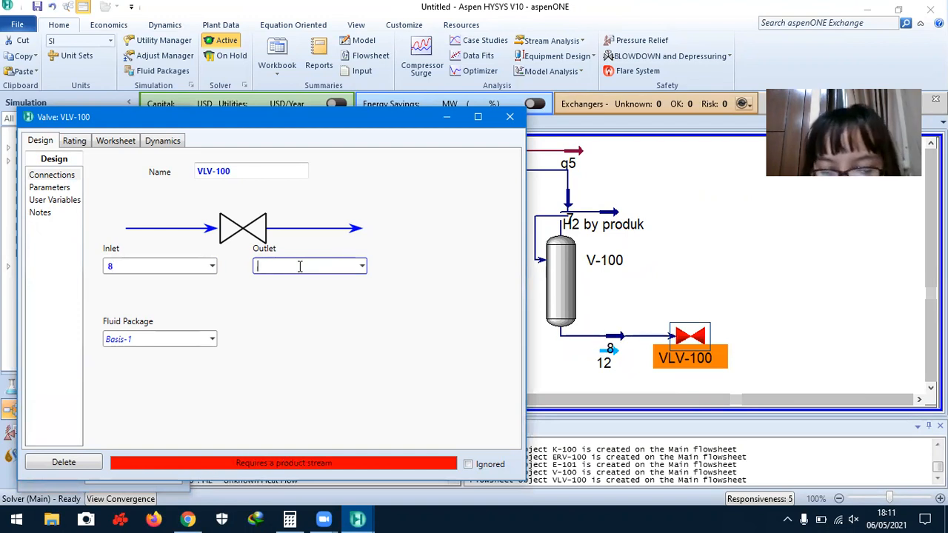
{"action": "key", "text": "Return"}
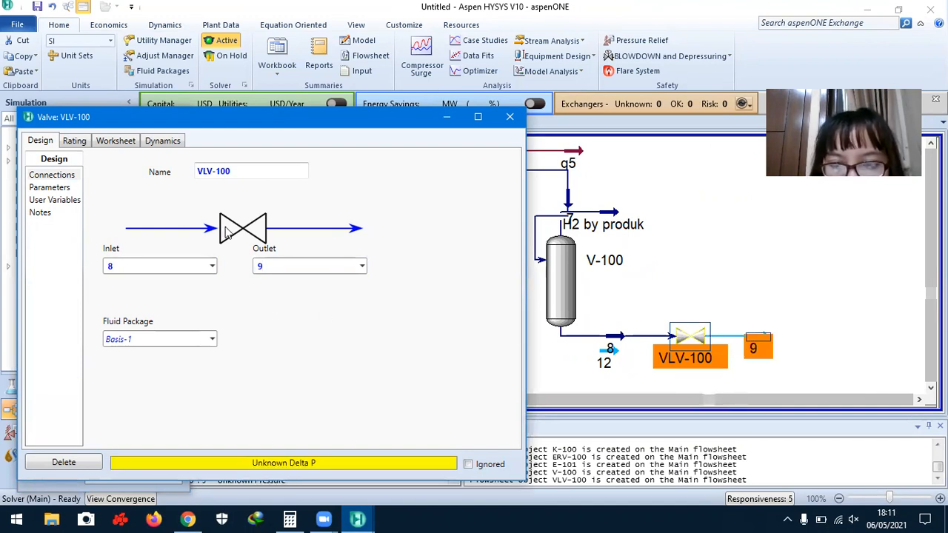
- Recheck the plant PDF in Chrome, set valve VLV-100's Delta P to 1860 kPa in HYSYS, and close the valve's window
{"action": "left_click", "coordinate": [64, 191]}
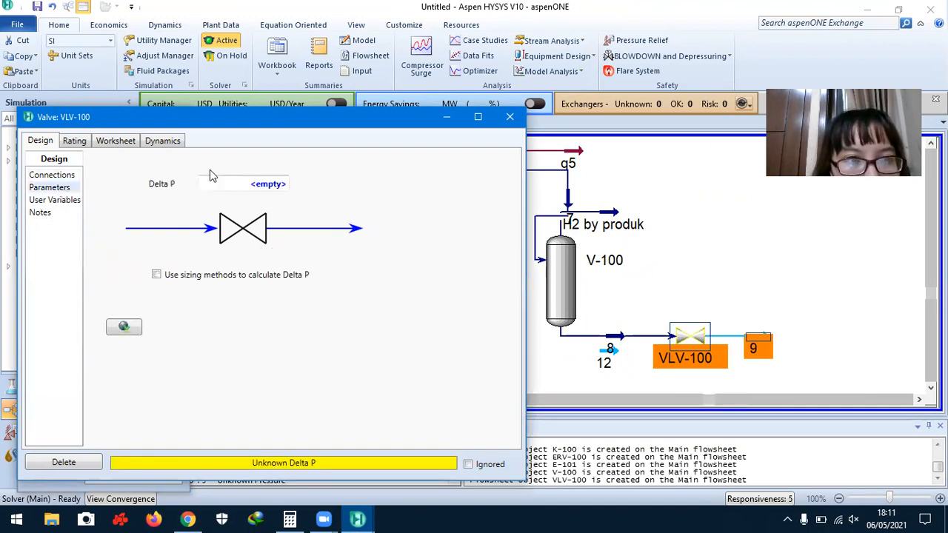
{"action": "left_click", "coordinate": [184, 514]}
{"action": "scroll", "coordinate": [398, 366], "scroll_direction": "down", "scroll_amount": 2}
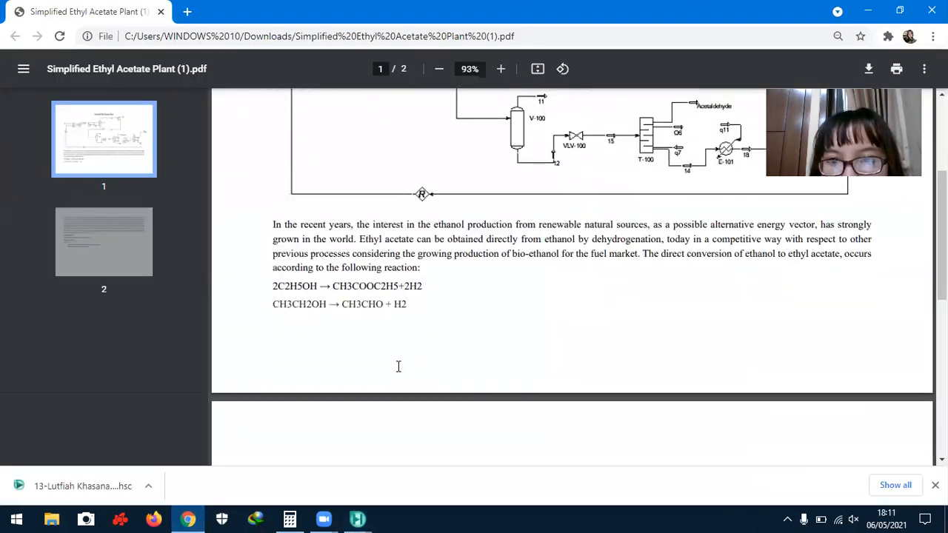
{"action": "scroll", "coordinate": [399, 366], "scroll_direction": "up", "scroll_amount": 1}
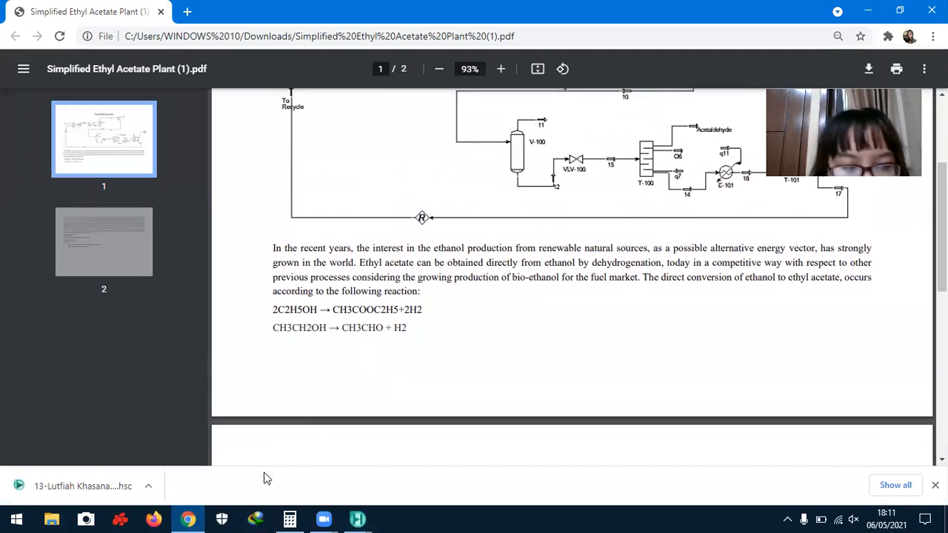
{"action": "left_click", "coordinate": [187, 518]}
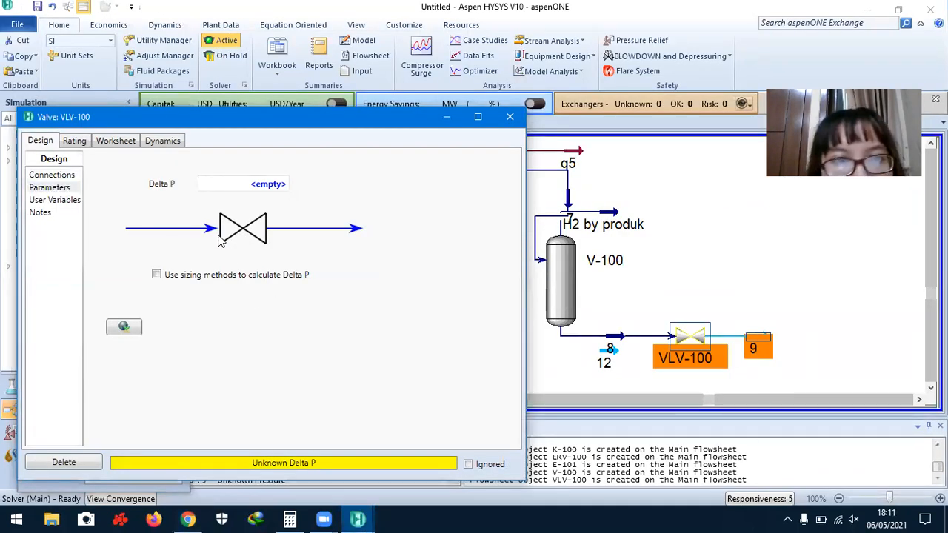
{"action": "left_click", "coordinate": [280, 186]}
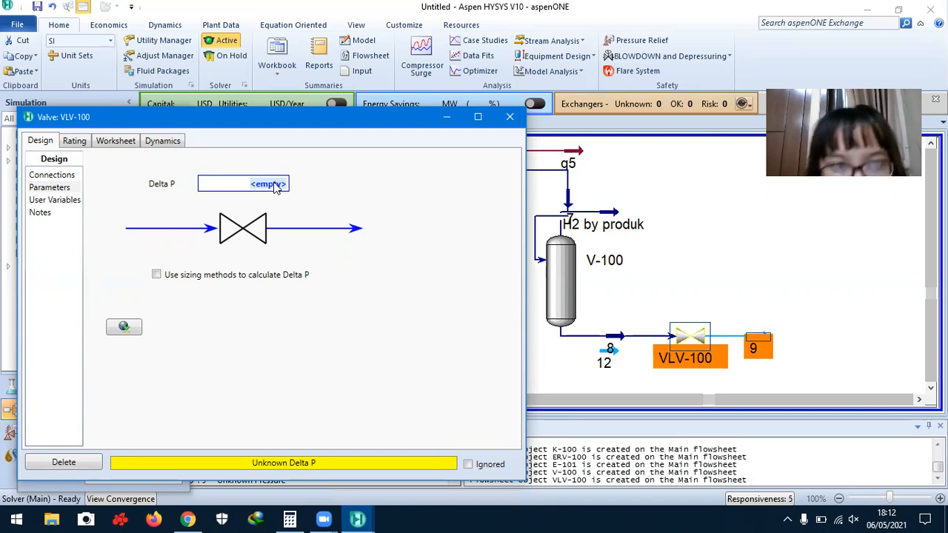
{"action": "type", "text": "1860"}
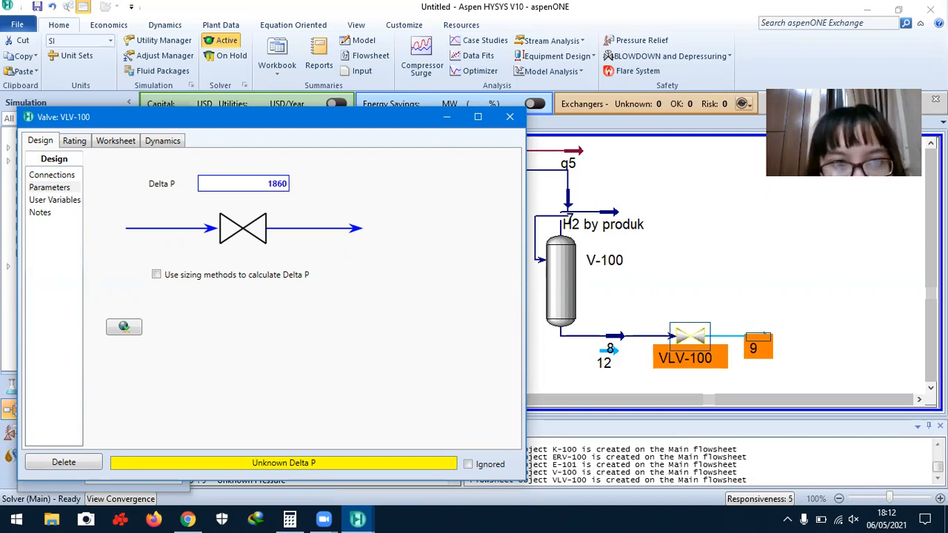
{"action": "key", "text": "Return"}
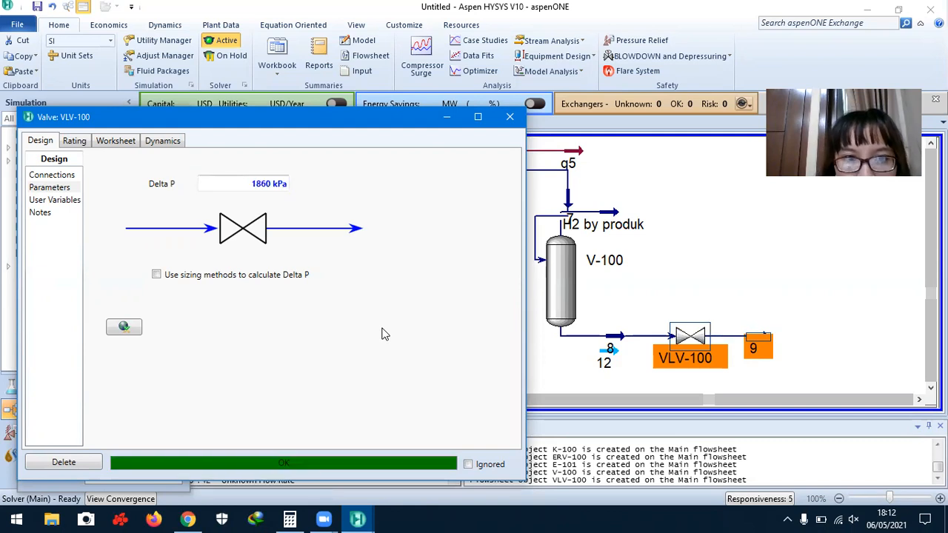
{"action": "left_click", "coordinate": [511, 120]}
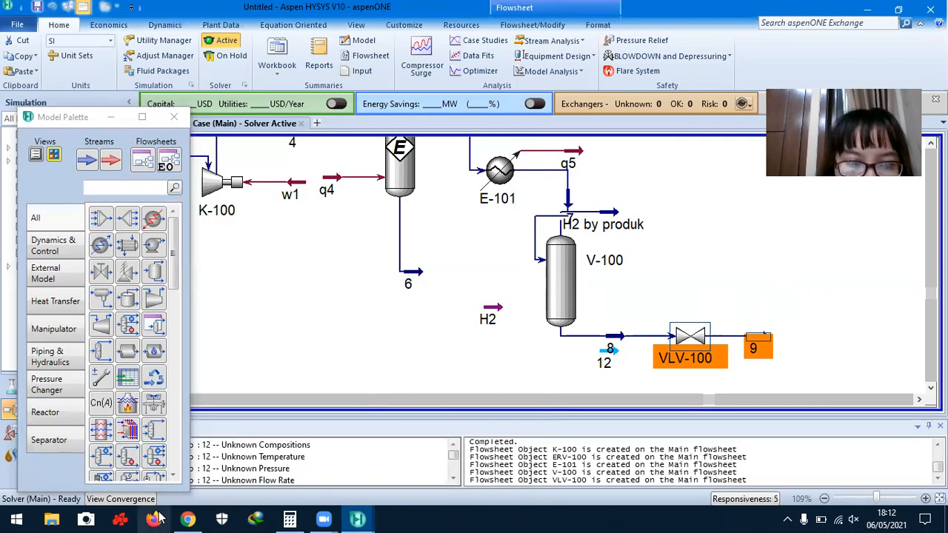
- Consult the plant diagram in Chrome again and place a shortcut column on the HYSYS flowsheet beyond valve outlet stream 9
{"action": "left_click", "coordinate": [188, 519]}
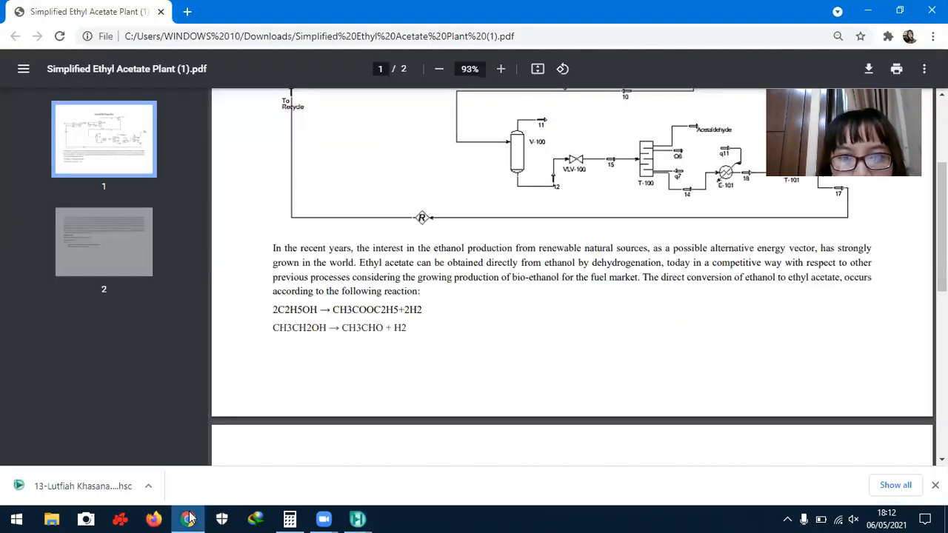
{"action": "left_click", "coordinate": [188, 519]}
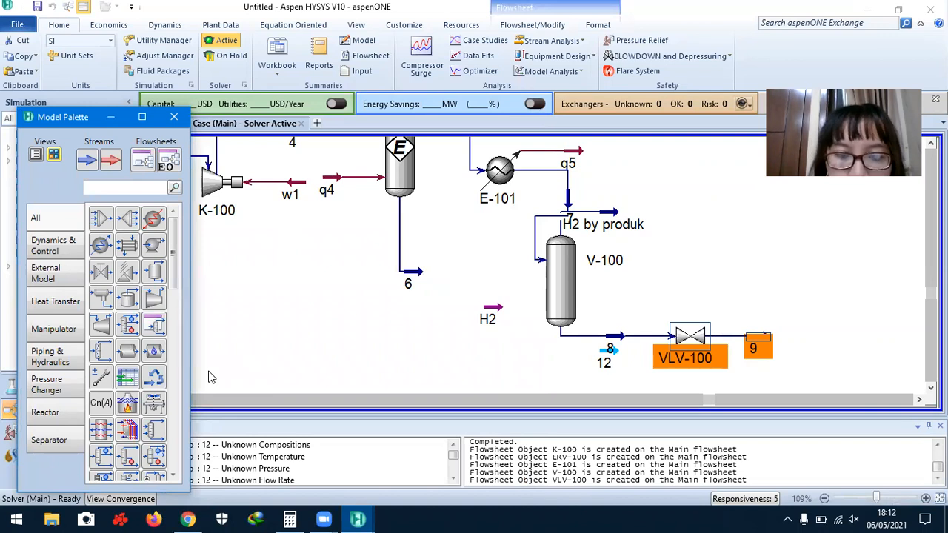
{"action": "left_click_drag", "start_coordinate": [175, 280], "coordinate": [175, 313]}
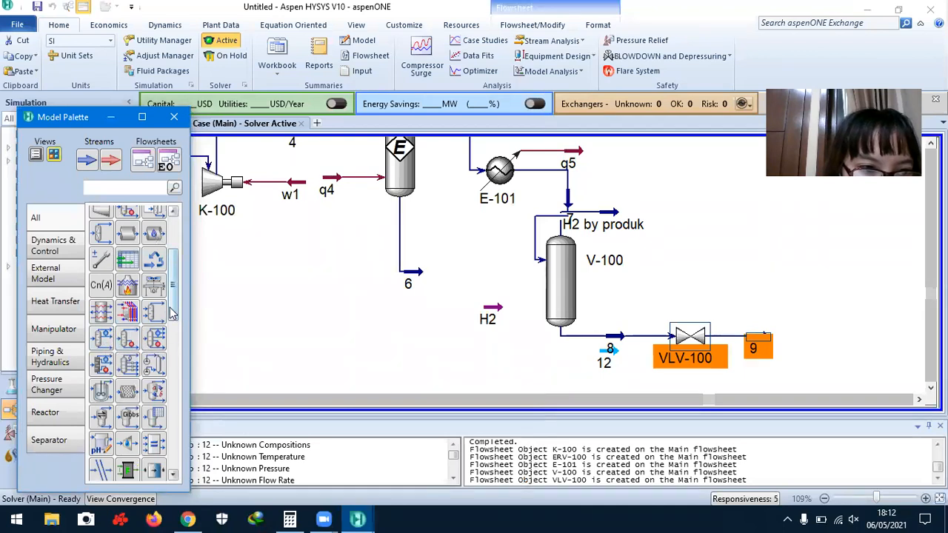
{"action": "left_click_drag", "start_coordinate": [175, 311], "coordinate": [170, 360]}
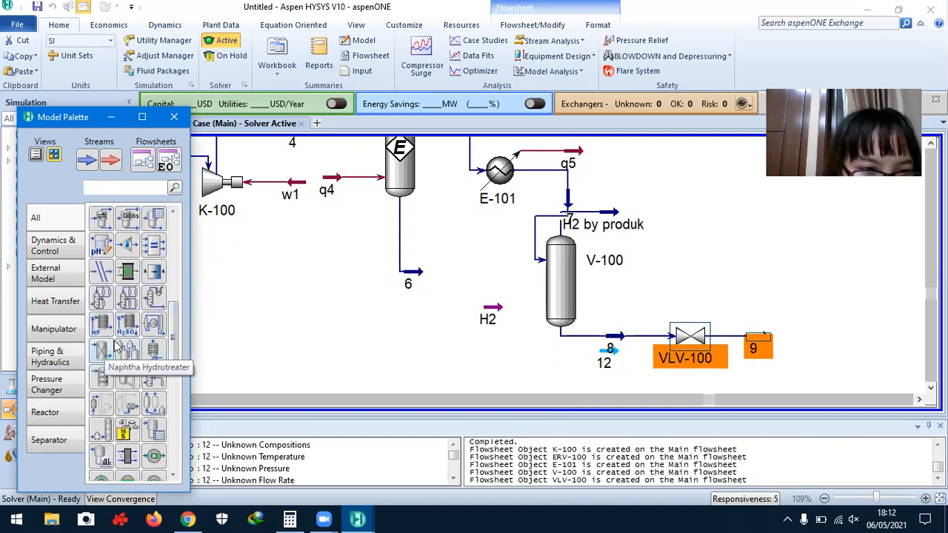
{"action": "left_click_drag", "start_coordinate": [177, 328], "coordinate": [171, 410]}
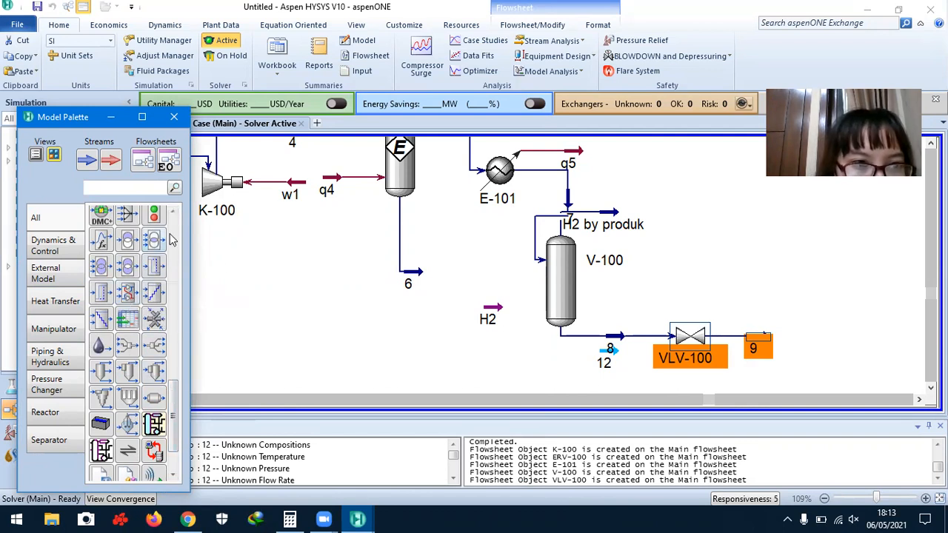
{"action": "left_click", "coordinate": [175, 212]}
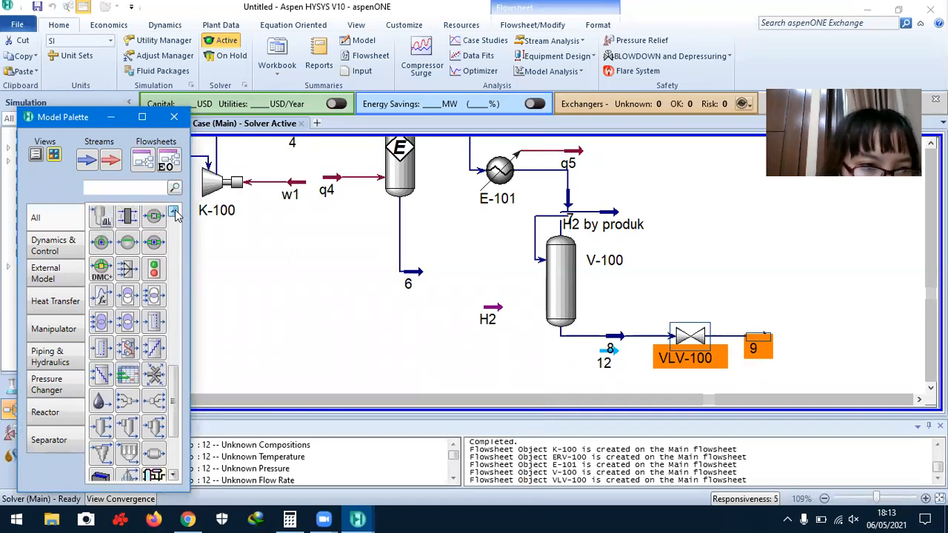
{"action": "left_click", "coordinate": [173, 211]}
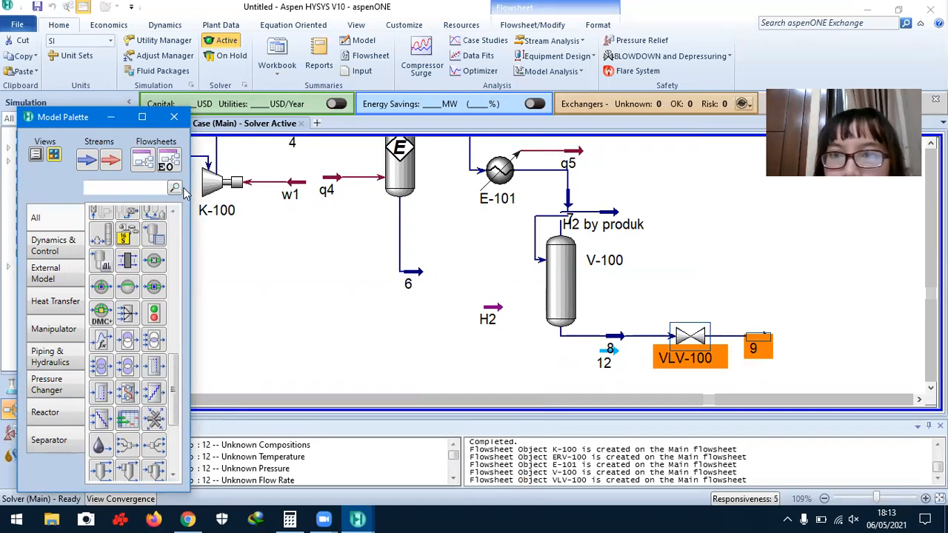
{"action": "scroll", "coordinate": [185, 193], "scroll_direction": "up", "scroll_amount": 5}
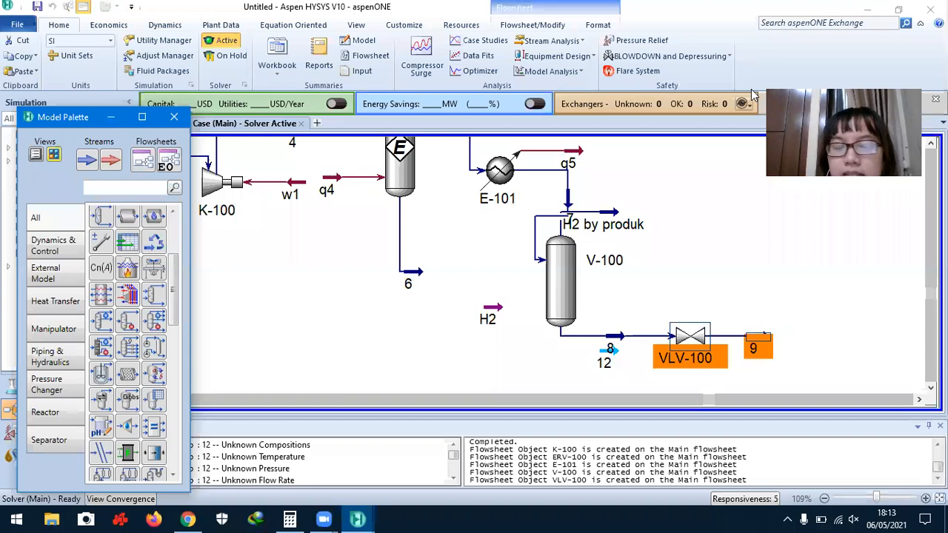
{"action": "left_click", "coordinate": [111, 348]}
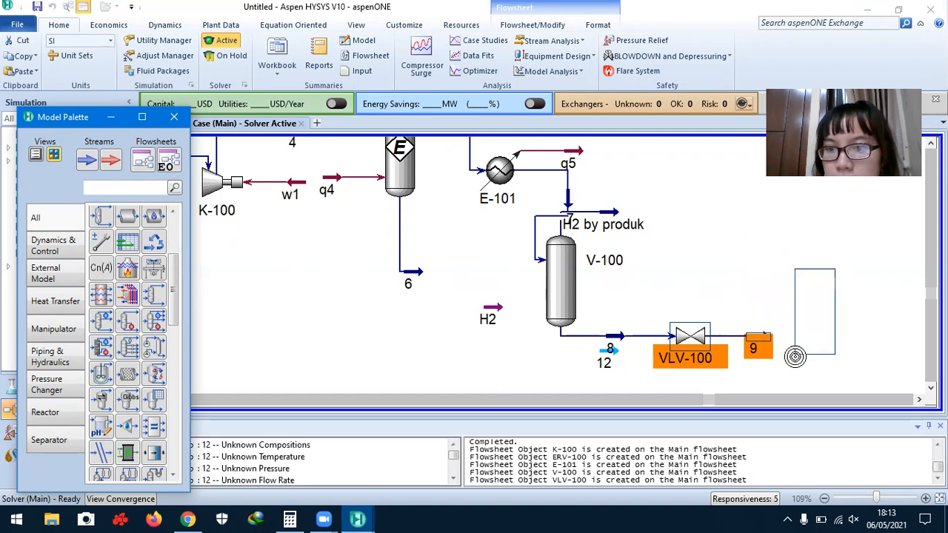
{"action": "left_click", "coordinate": [803, 365]}
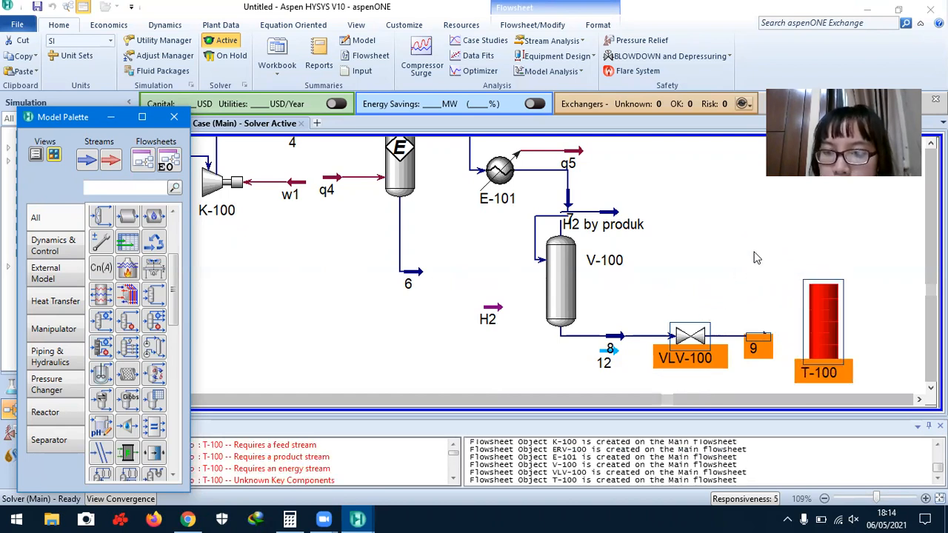
{"action": "left_click", "coordinate": [845, 277]}
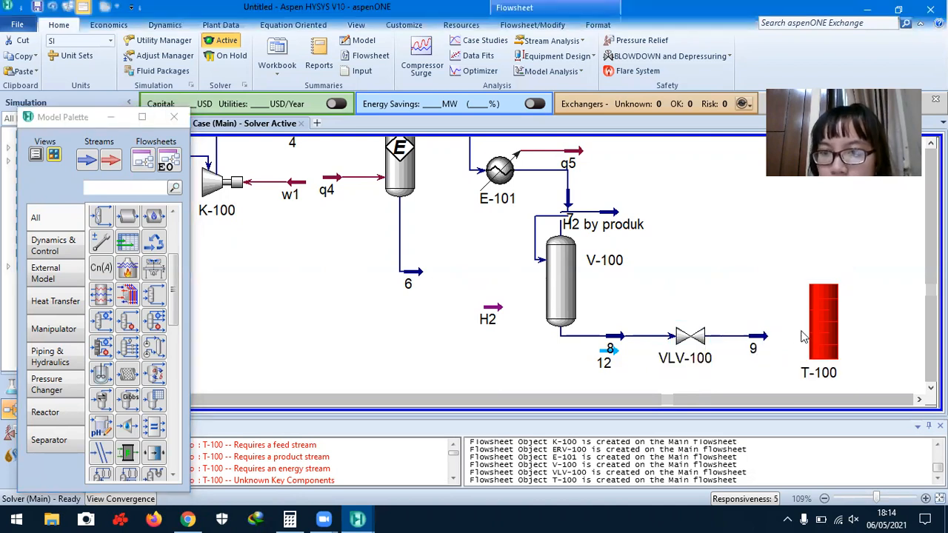
- Assign stream 9 as the inlet of shortcut column T-100 and look over its design parameters
{"action": "double_click", "coordinate": [835, 330]}
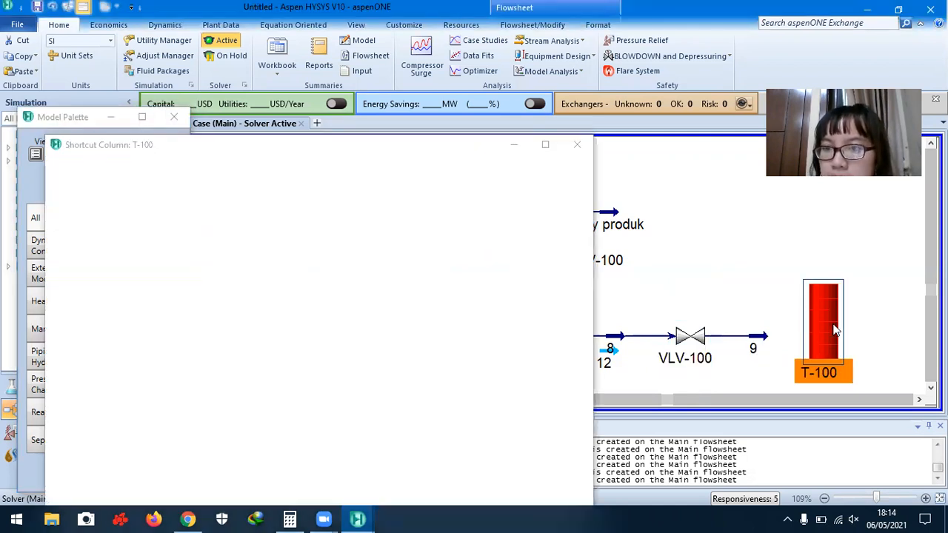
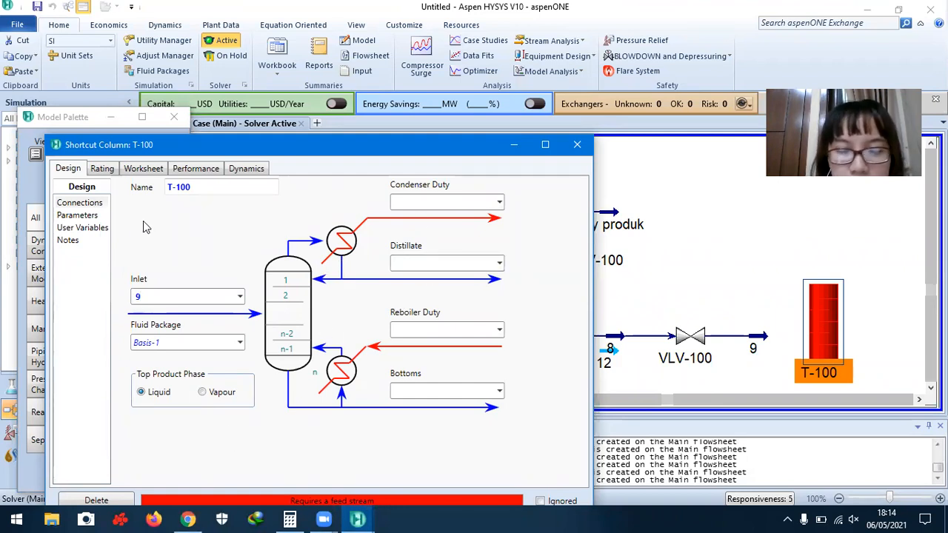
{"action": "left_click", "coordinate": [80, 213]}
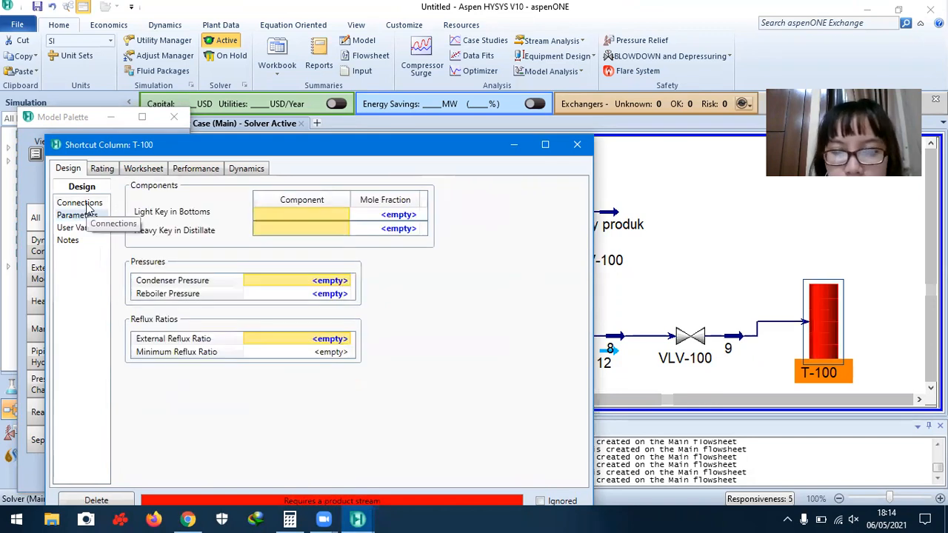
{"action": "left_click", "coordinate": [86, 204]}
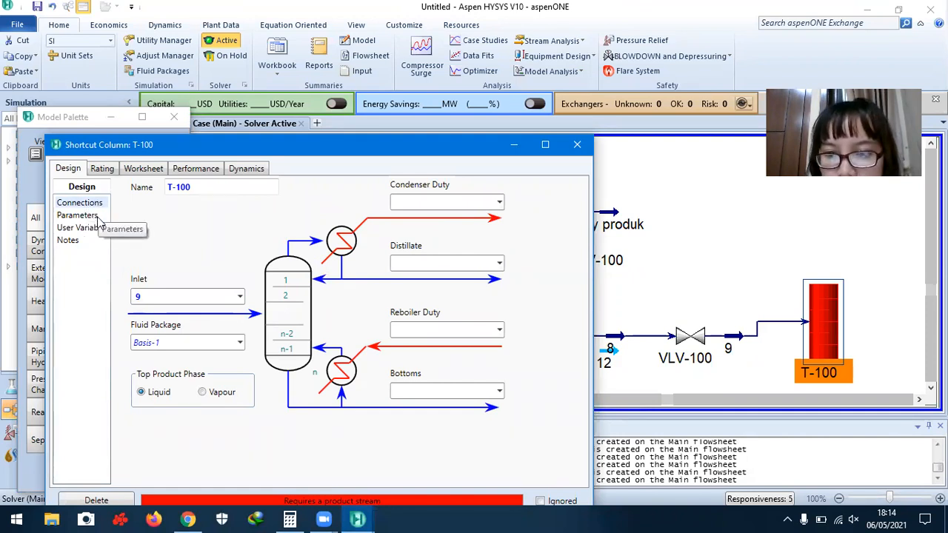
- Review column T-100's worksheet conditions and design parameters, and look up the first column's specification in the plant PDF in Chrome
{"action": "left_click", "coordinate": [157, 170]}
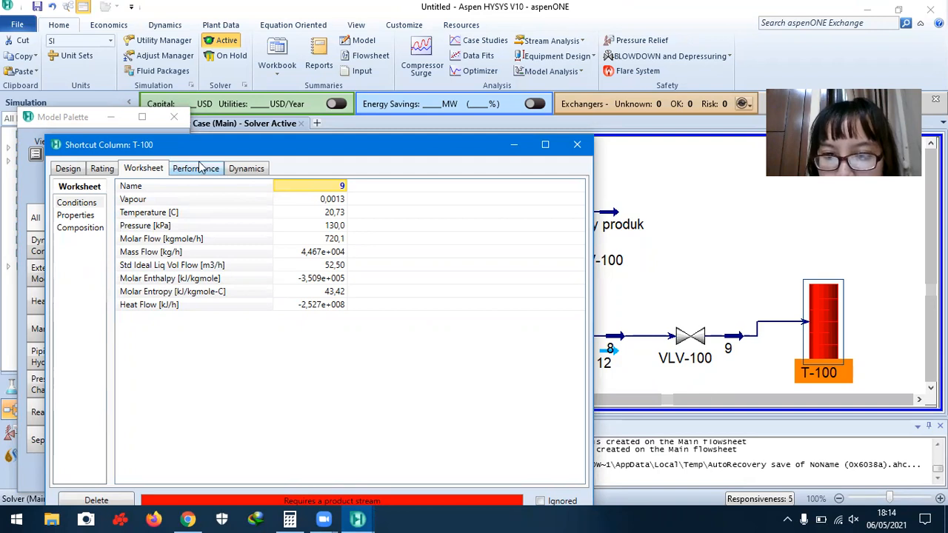
{"action": "left_click", "coordinate": [71, 169]}
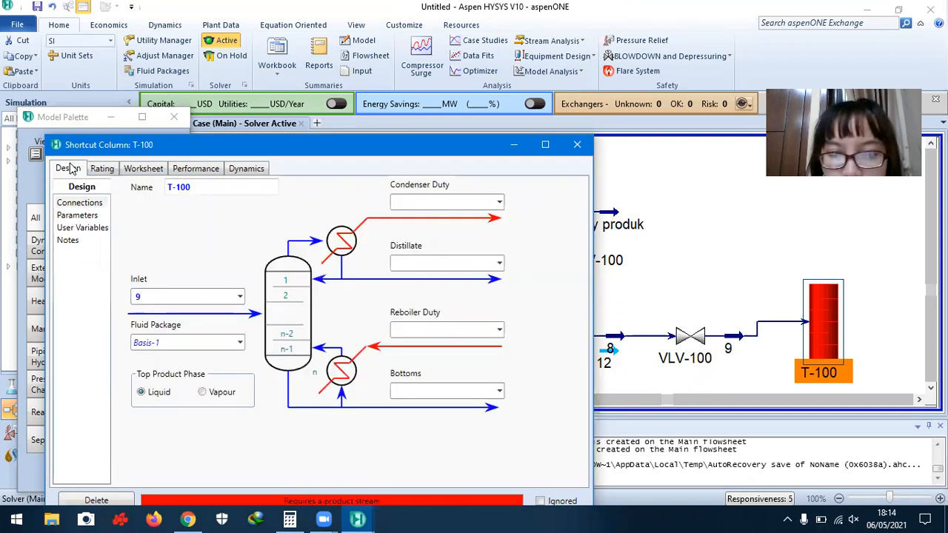
{"action": "left_click", "coordinate": [78, 216]}
{"action": "left_click", "coordinate": [330, 213]}
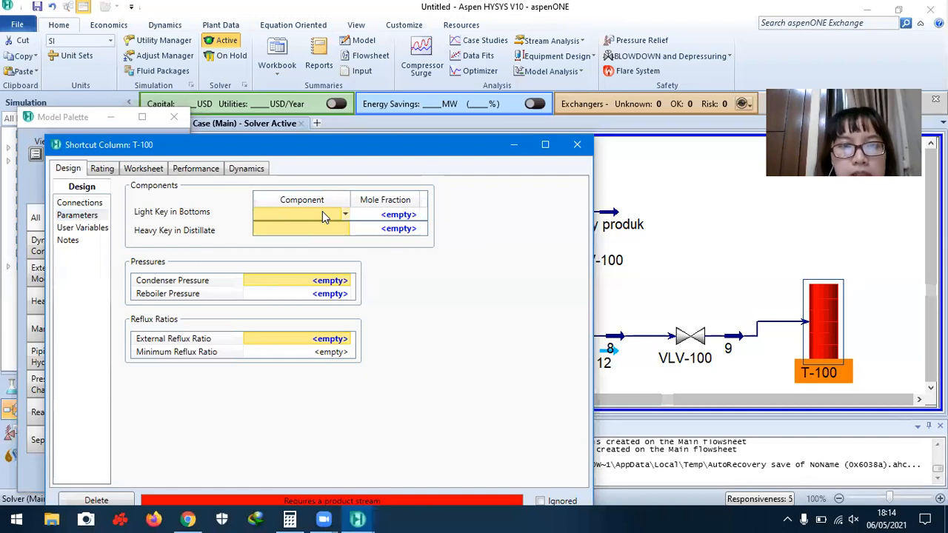
{"action": "left_click", "coordinate": [190, 518]}
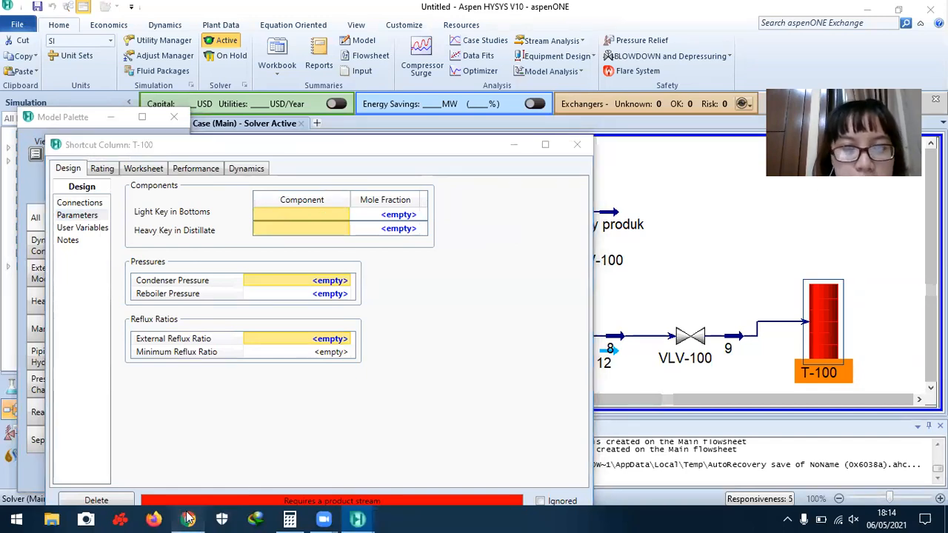
{"action": "scroll", "coordinate": [333, 398], "scroll_direction": "down", "scroll_amount": 3}
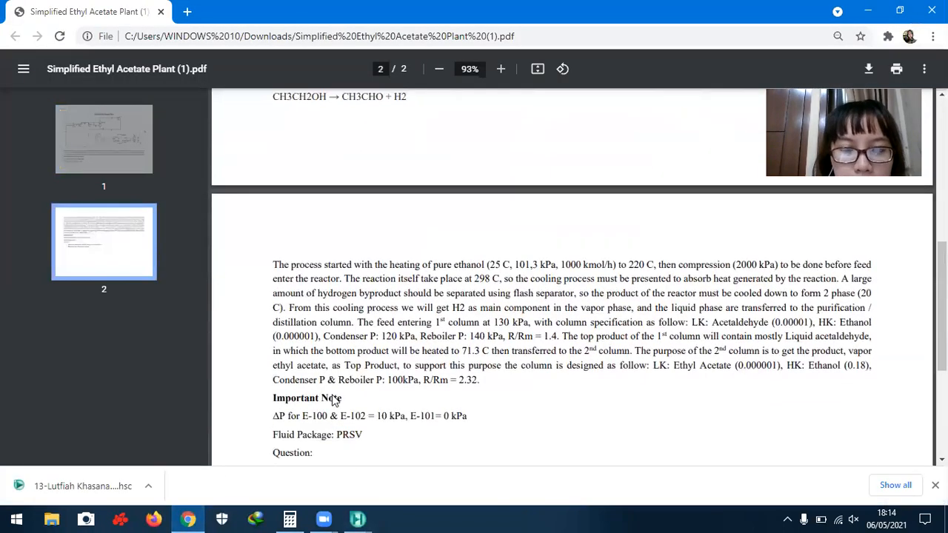
{"action": "left_click", "coordinate": [190, 518]}
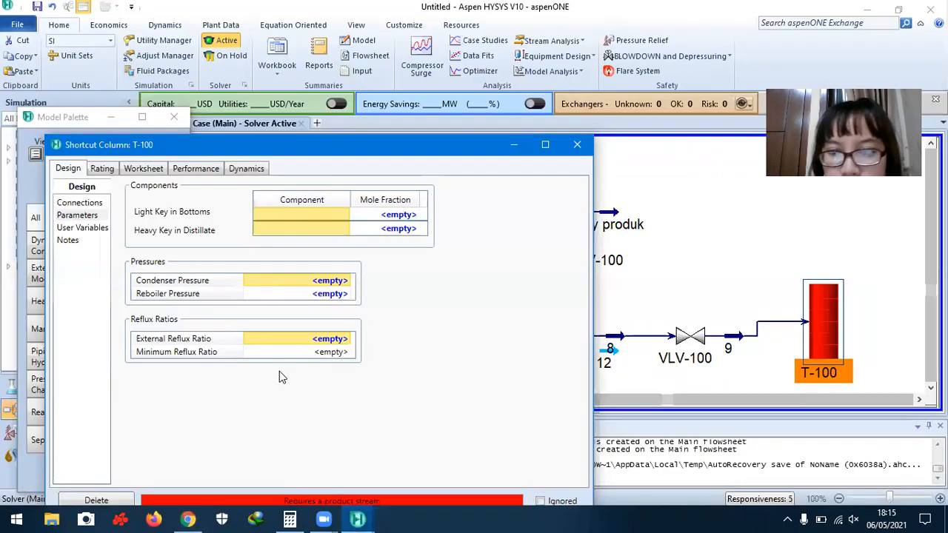
- In HYSYS, choose AcetAldehyde as T-100's light key in the bottoms and Ethanol as the heavy key in the distillate
{"action": "left_click", "coordinate": [308, 213]}
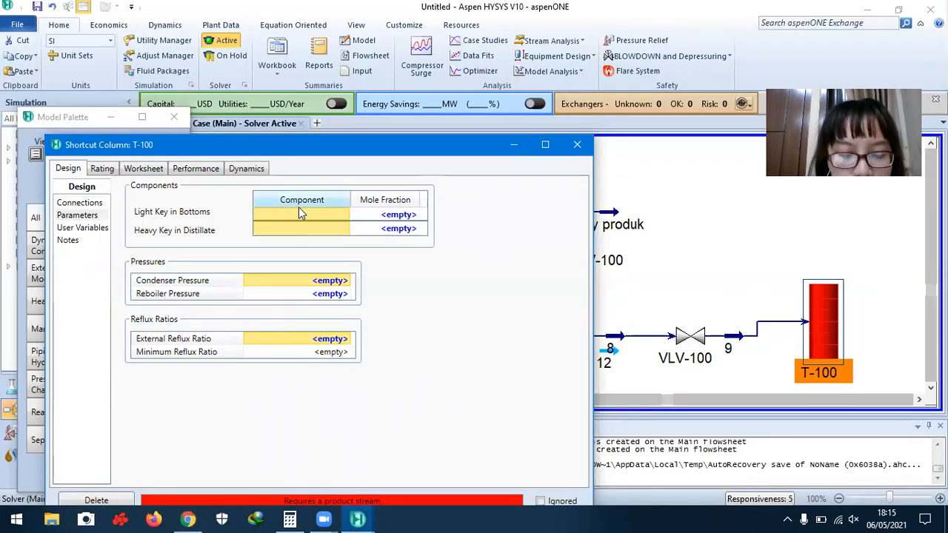
{"action": "left_click", "coordinate": [345, 214]}
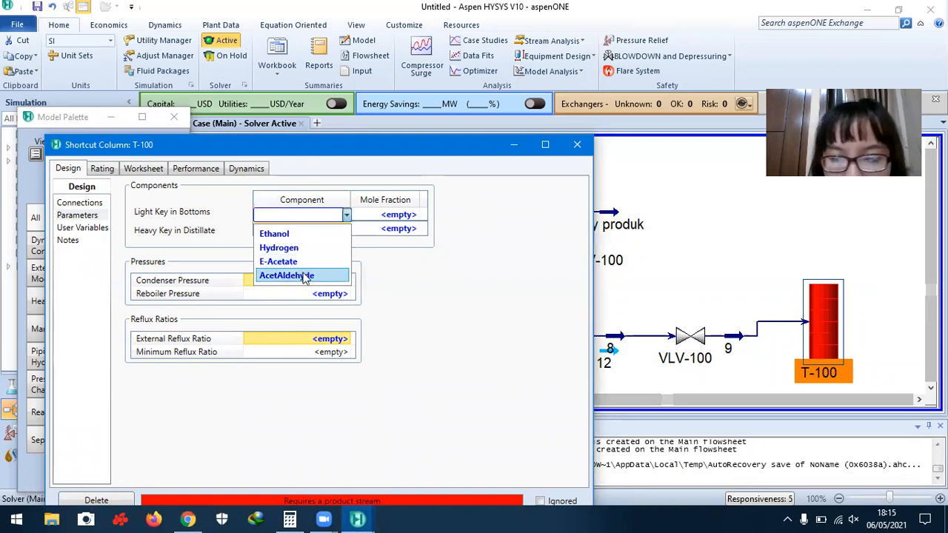
{"action": "left_click", "coordinate": [305, 275]}
{"action": "left_click", "coordinate": [348, 232]}
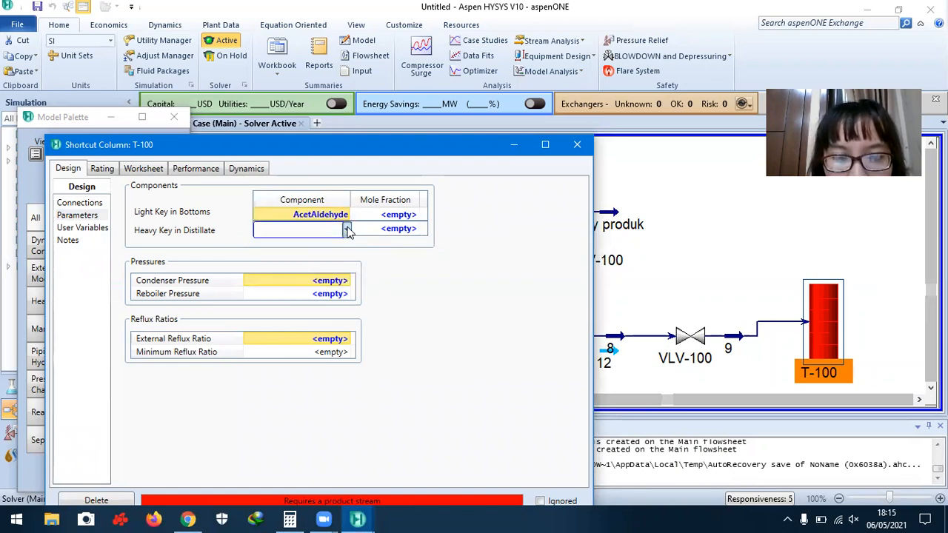
{"action": "left_click", "coordinate": [348, 231]}
{"action": "left_click", "coordinate": [295, 249]}
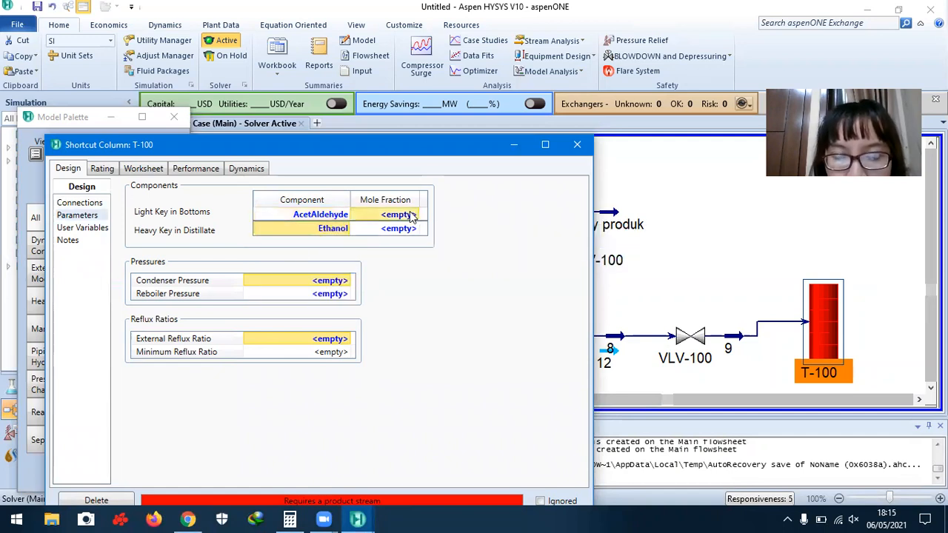
- Set the mole fractions to 0.00001 for the AcetAldehyde light key and 0.000001 for the Ethanol heavy key
{"action": "type", "text": "0"}
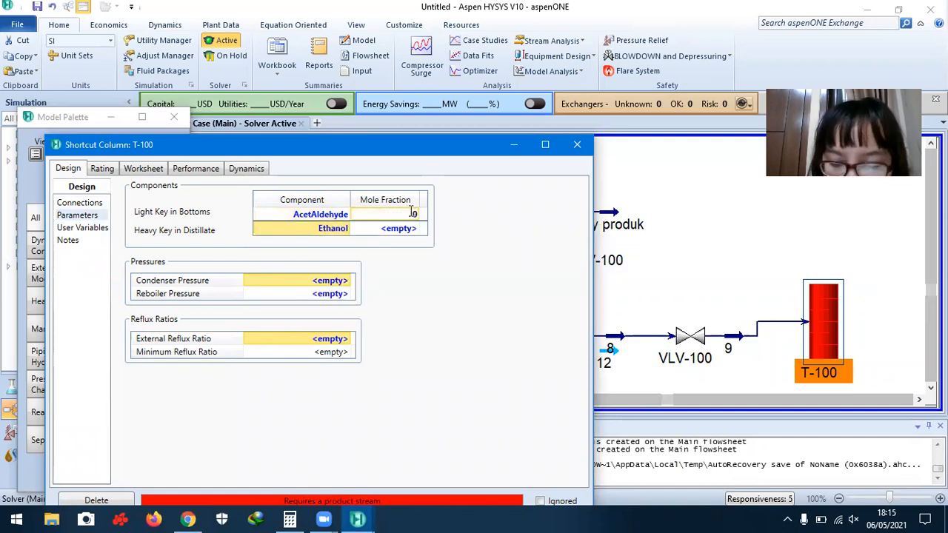
{"action": "type", "text": ".00"}
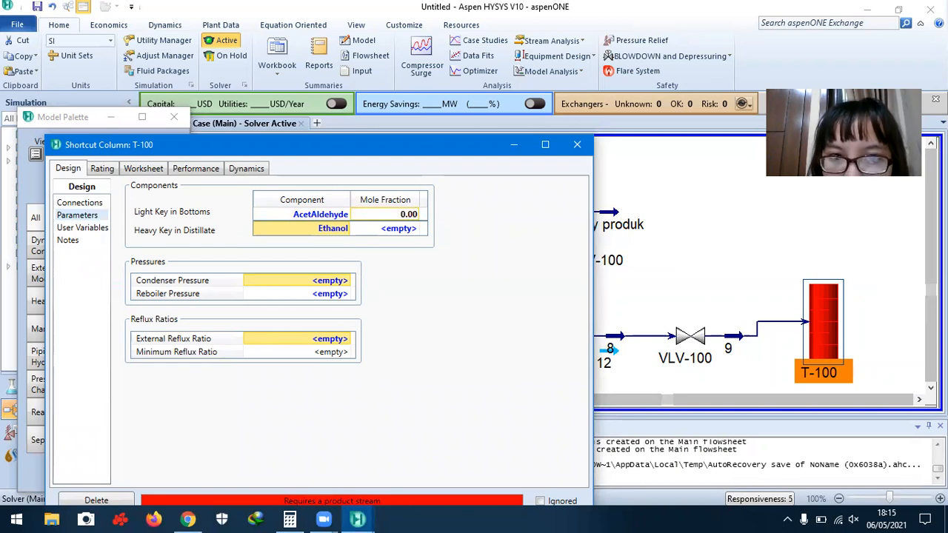
{"action": "type", "text": "0"}
{"action": "type", "text": "01"}
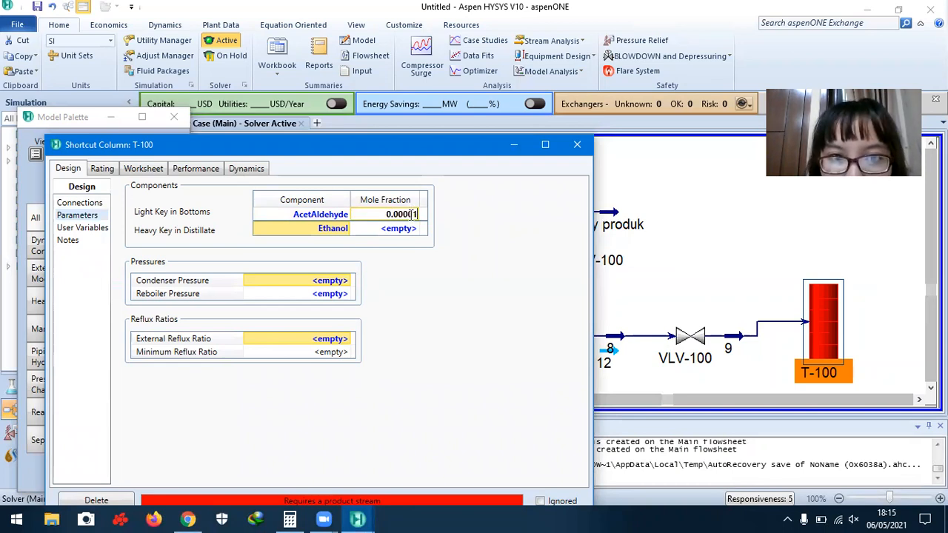
{"action": "key", "text": "Return"}
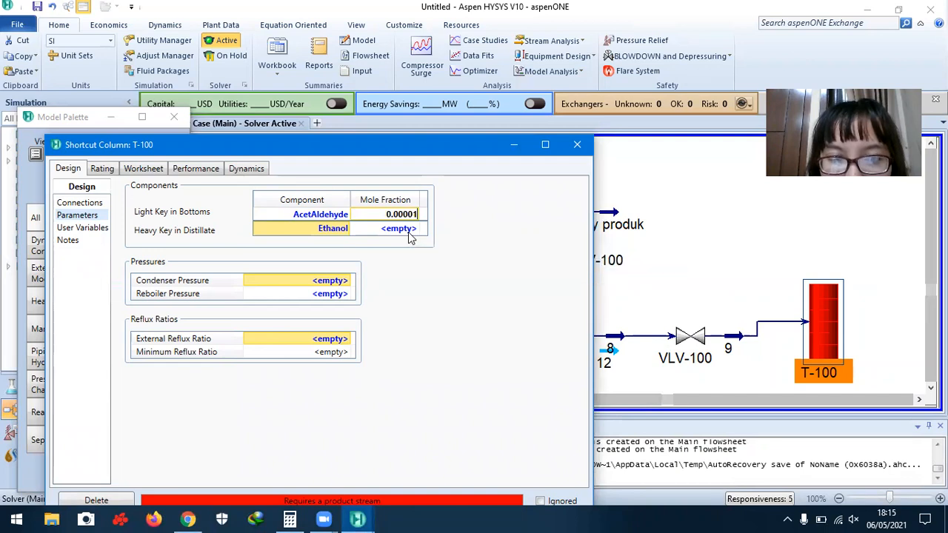
{"action": "left_click", "coordinate": [411, 232]}
{"action": "type", "text": "0.00"}
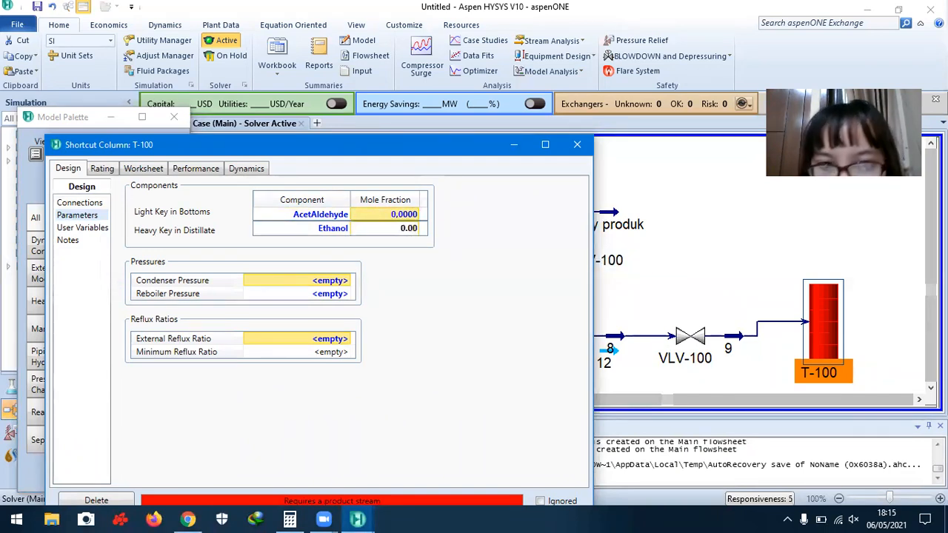
{"action": "type", "text": "0001"}
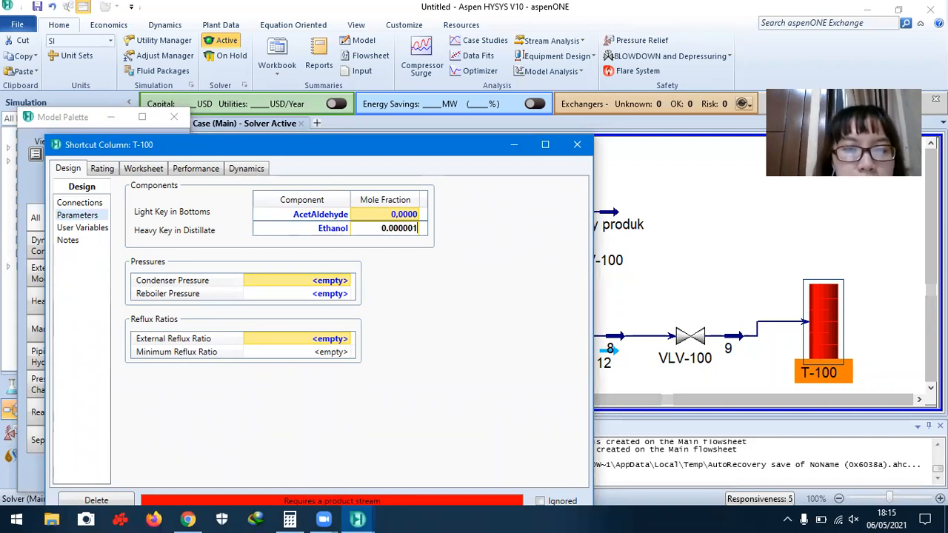
- Set column T-100's condenser pressure to 130 kPa
{"action": "left_click", "coordinate": [317, 284]}
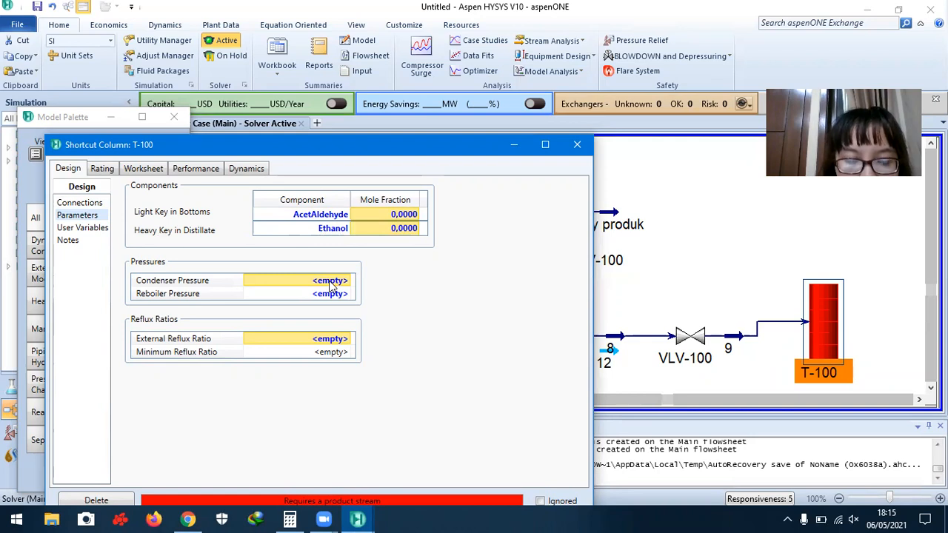
{"action": "type", "text": "130"}
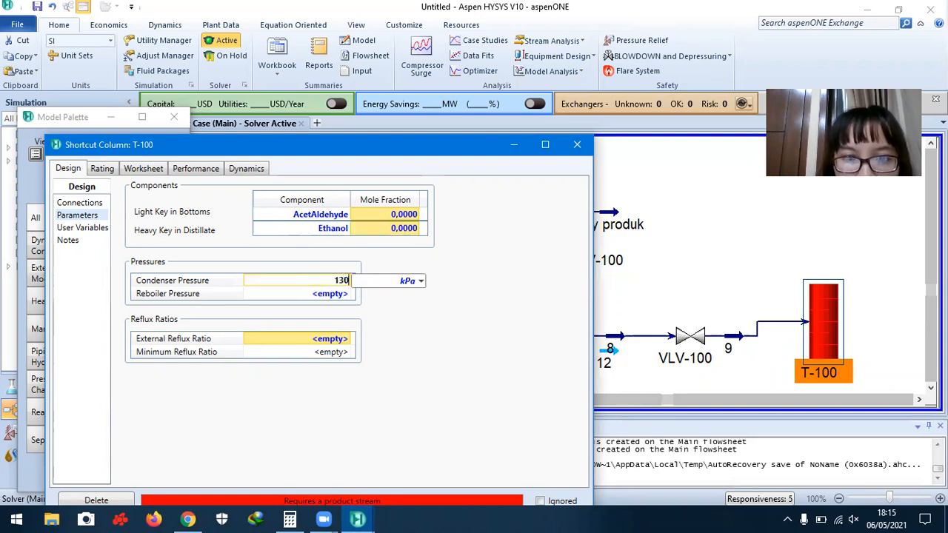
{"action": "key", "text": "Return"}
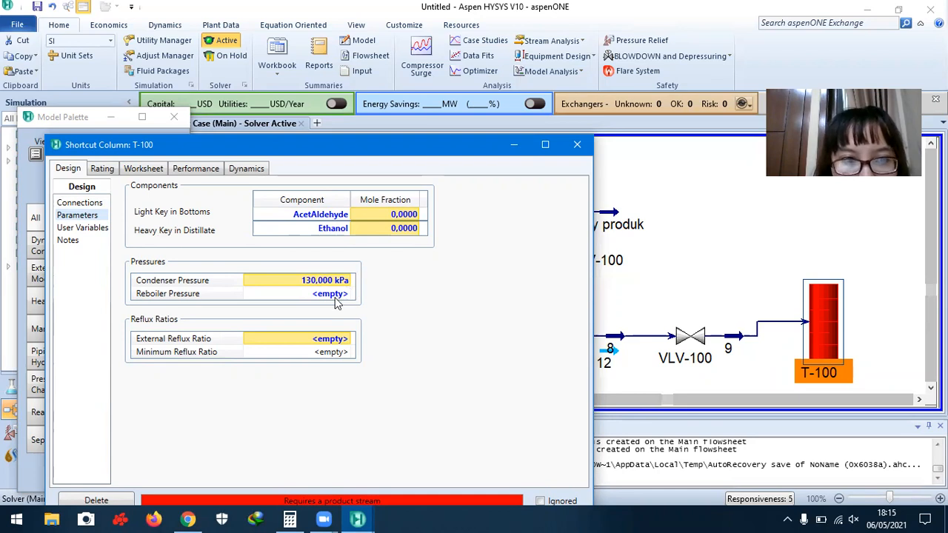
- Recheck the column pressures in the plant PDF in Chrome, and try a reboiler pressure of 140 kPa for T-100 in HYSYS
{"action": "left_click", "coordinate": [188, 518]}
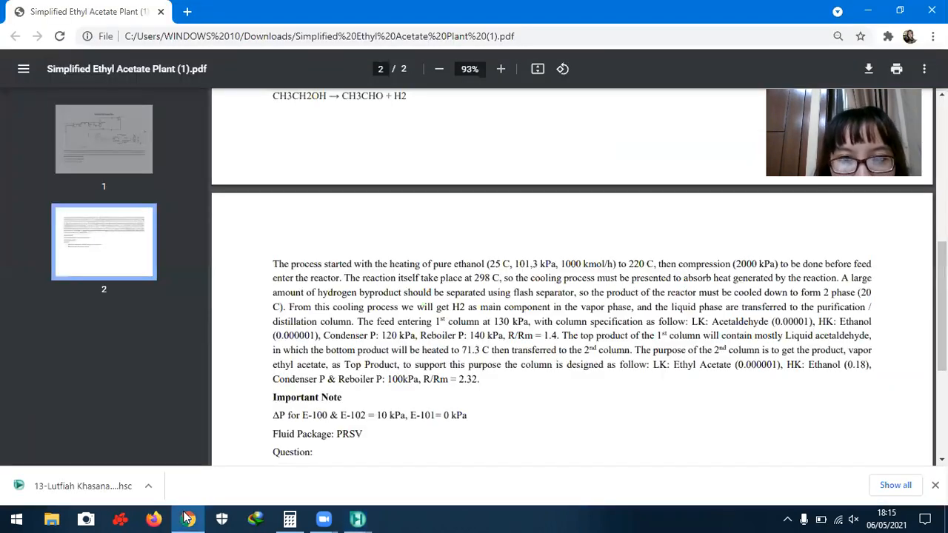
{"action": "left_click", "coordinate": [189, 518]}
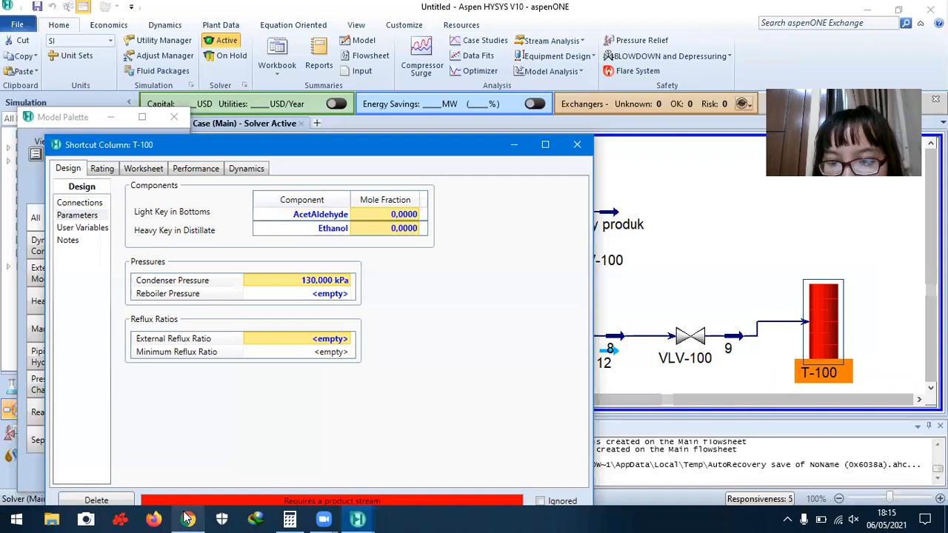
{"action": "left_click", "coordinate": [327, 295]}
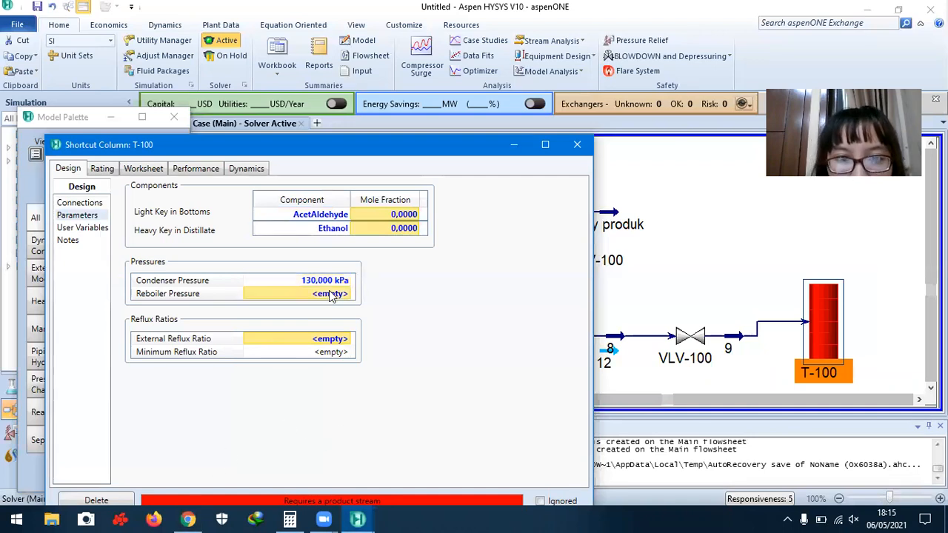
{"action": "left_click", "coordinate": [331, 294]}
{"action": "type", "text": "140"}
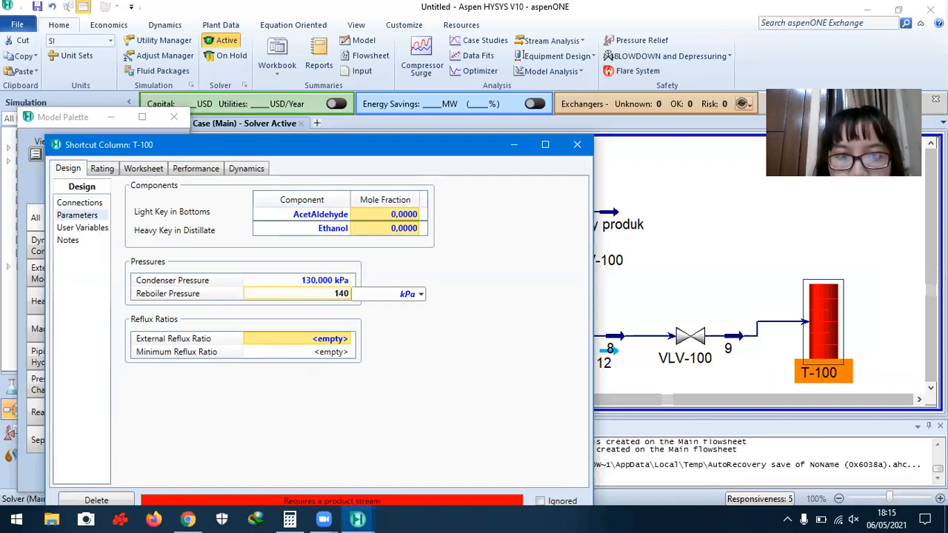
{"action": "key", "text": "BackSpace"}
{"action": "key", "text": "BackSpace"}
{"action": "key", "text": "BackSpace"}
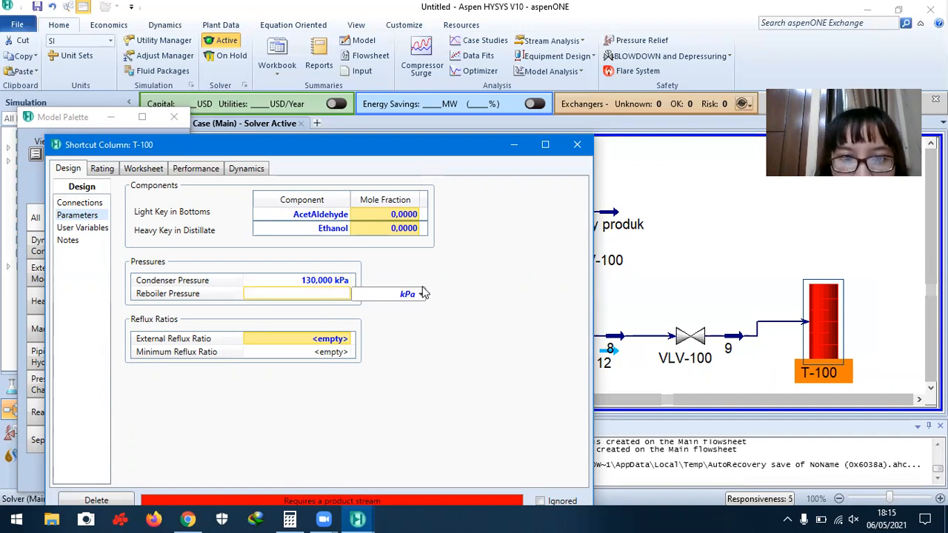
{"action": "type", "text": "1"}
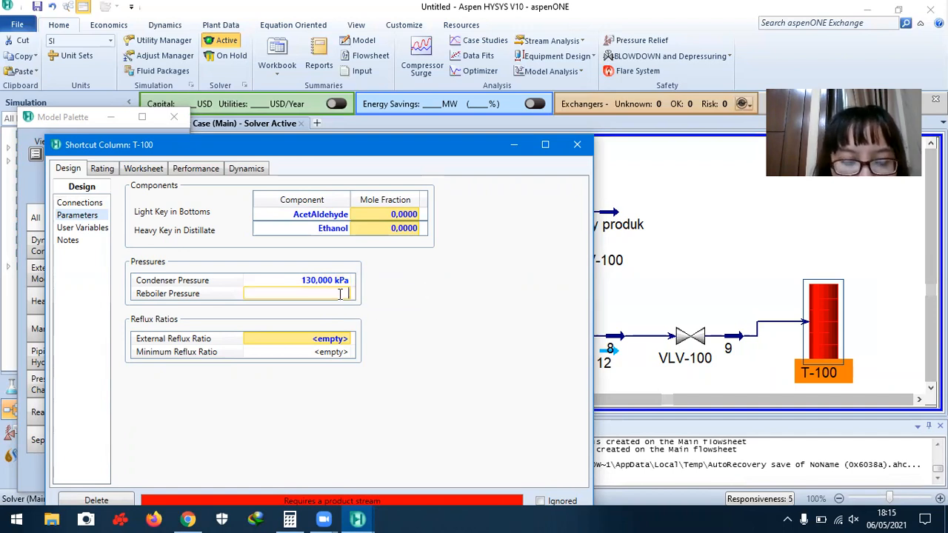
{"action": "type", "text": "40"}
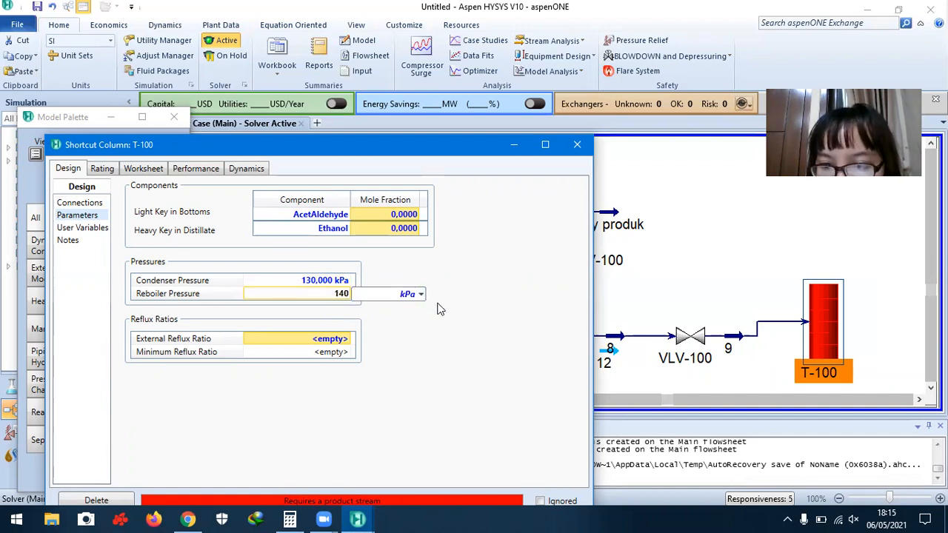
{"action": "key", "text": "BackSpace"}
{"action": "key", "text": "BackSpace"}
{"action": "key", "text": "BackSpace"}
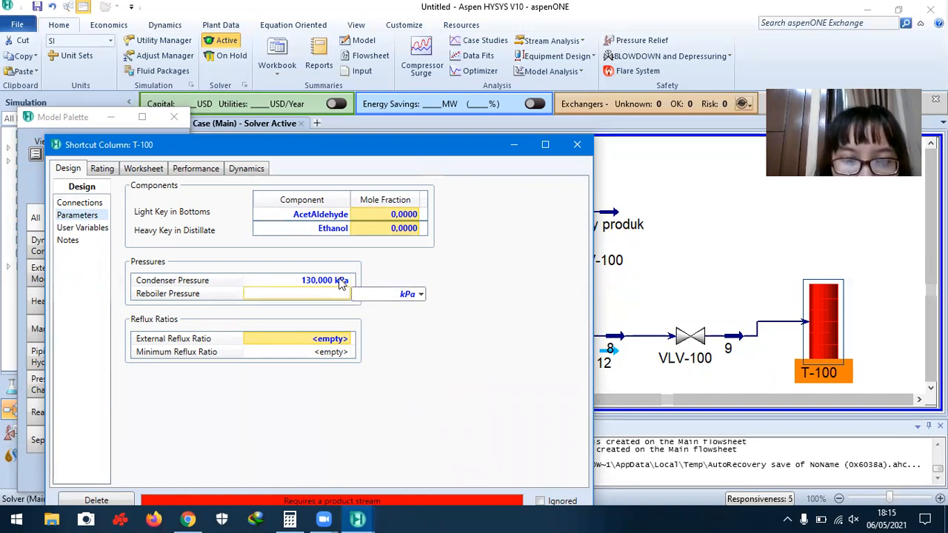
- Set column T-100's condenser pressure to 120 kPa and its reboiler pressure to 140 kPa
{"action": "left_click", "coordinate": [335, 281]}
{"action": "type", "text": "1"}
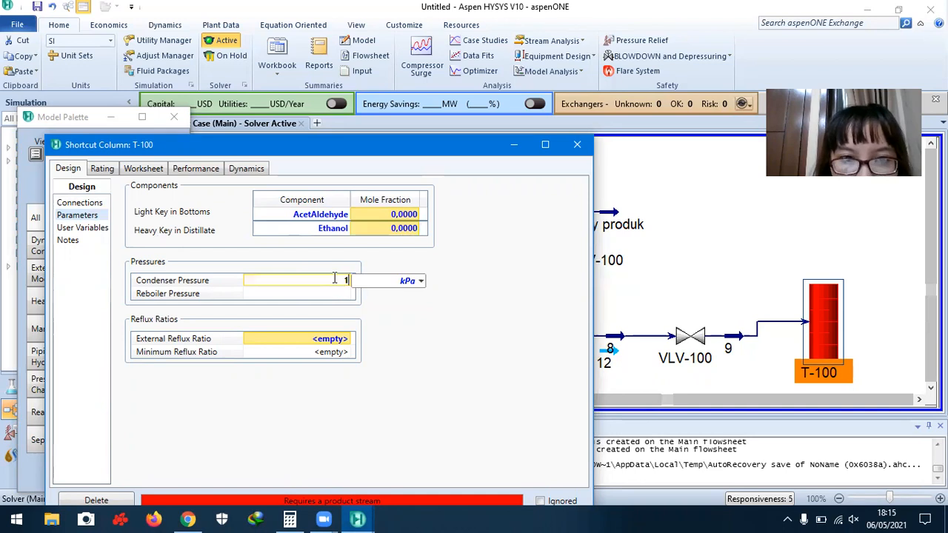
{"action": "type", "text": "20"}
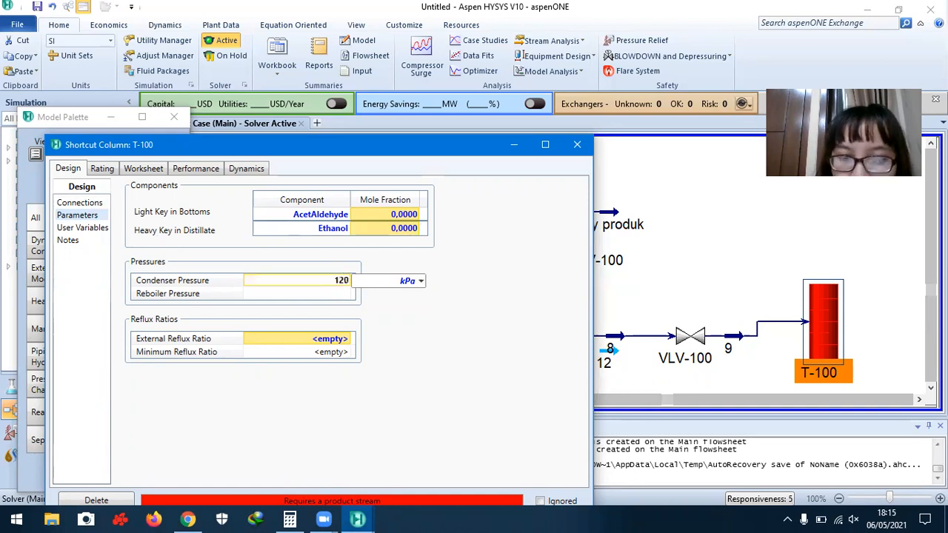
{"action": "left_click", "coordinate": [339, 294]}
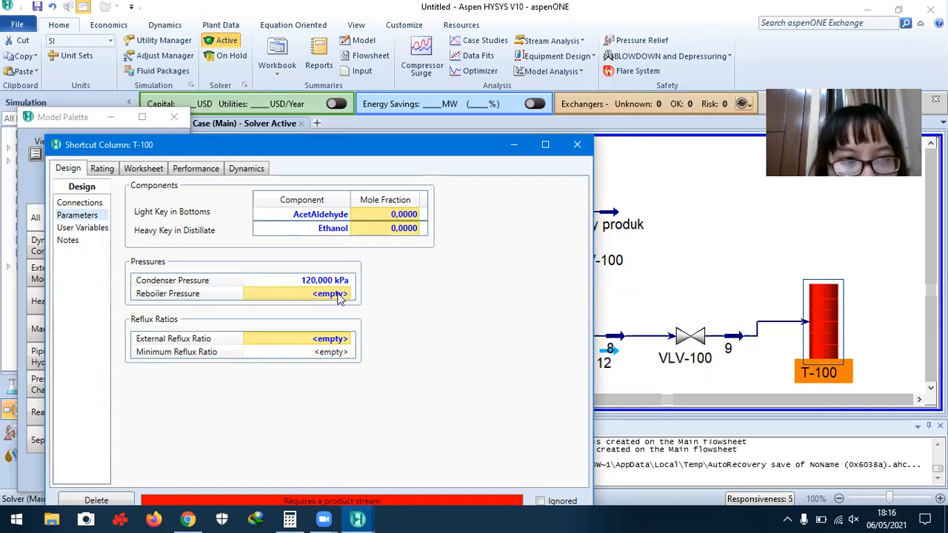
{"action": "type", "text": "140 kPa"}
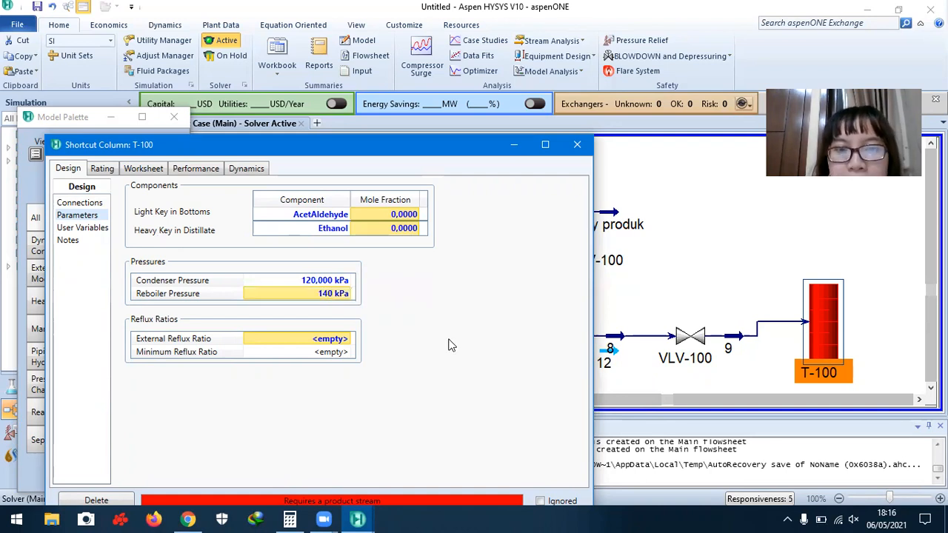
{"action": "key", "text": "Return"}
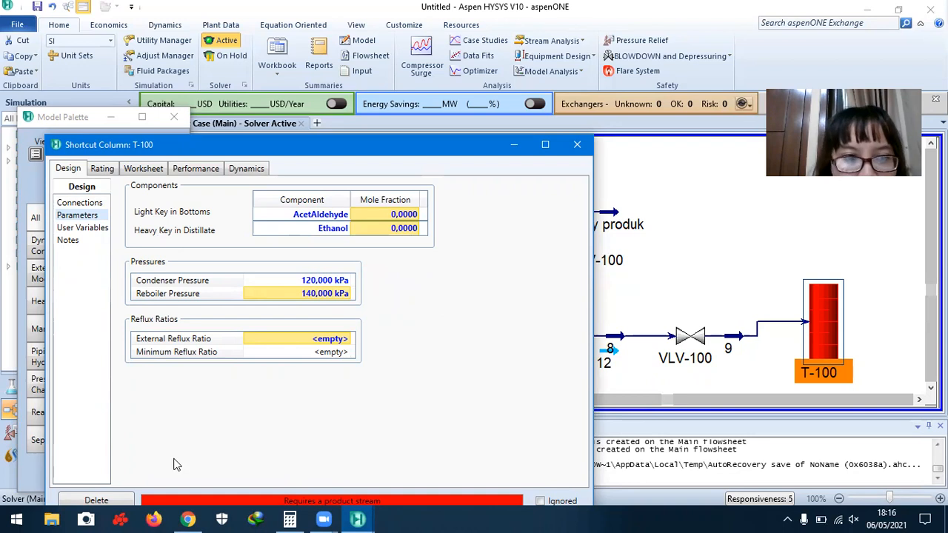
- Recheck the first column's specification in the plant PDF in Chrome, and open column T-100's connections in HYSYS
{"action": "left_click", "coordinate": [188, 518]}
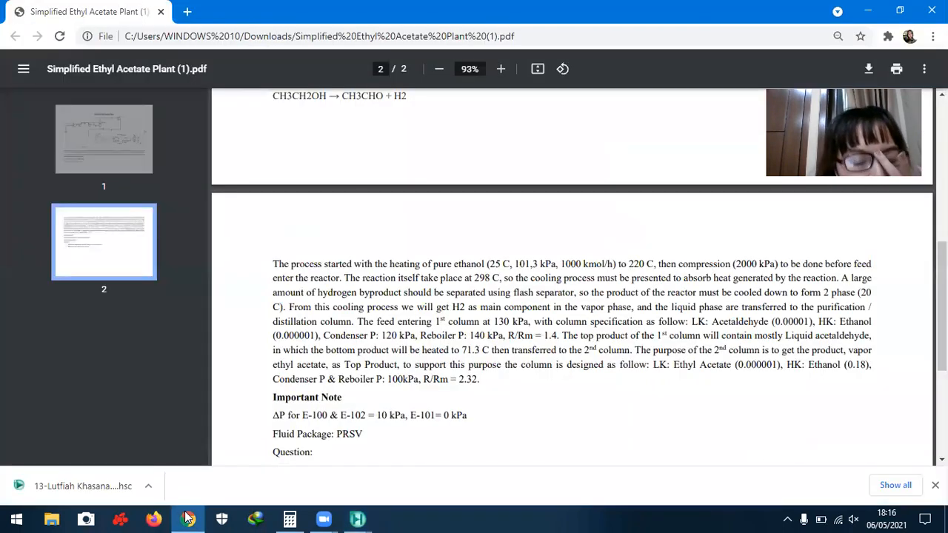
{"action": "left_click", "coordinate": [187, 518]}
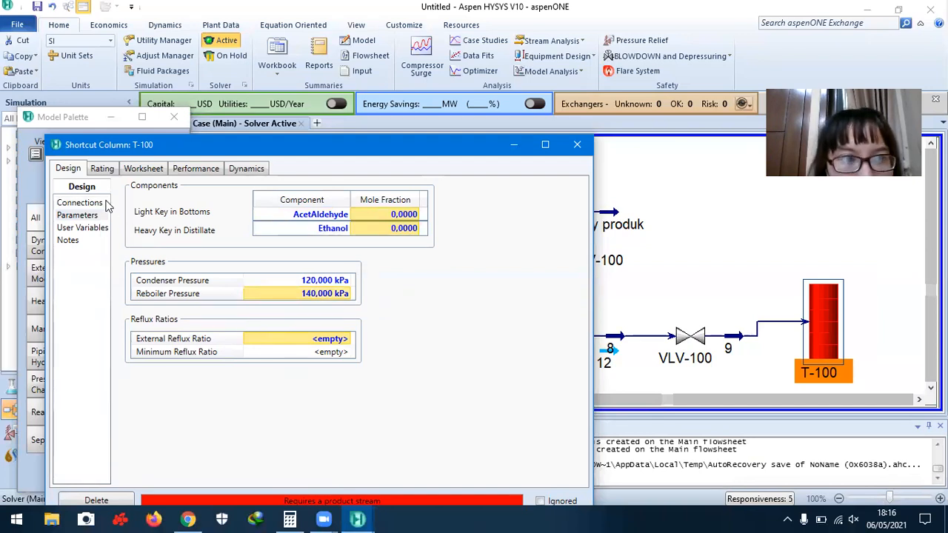
{"action": "left_click", "coordinate": [78, 203]}
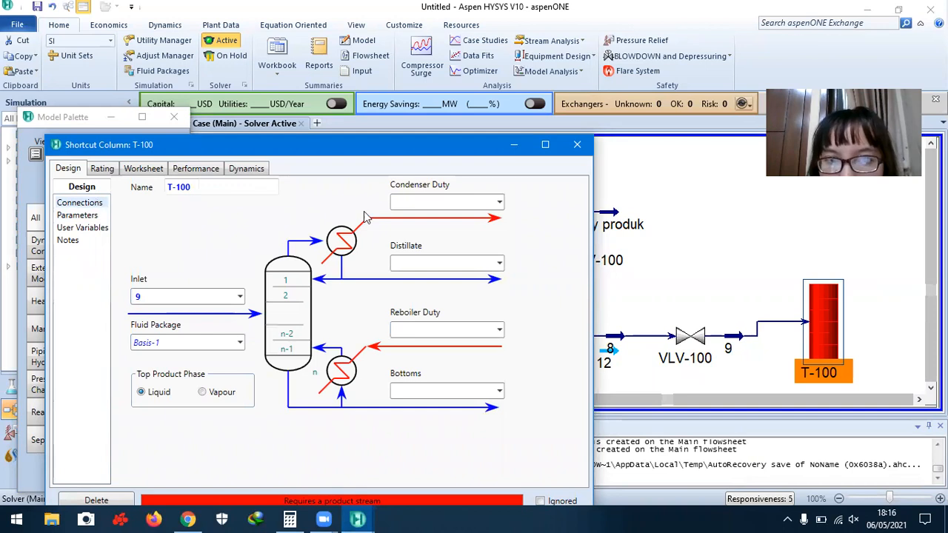
- Assign a new stream Acetaldehyde to column T-100's condenser duty and a new stream q6 to its distillate
{"action": "left_click", "coordinate": [444, 202]}
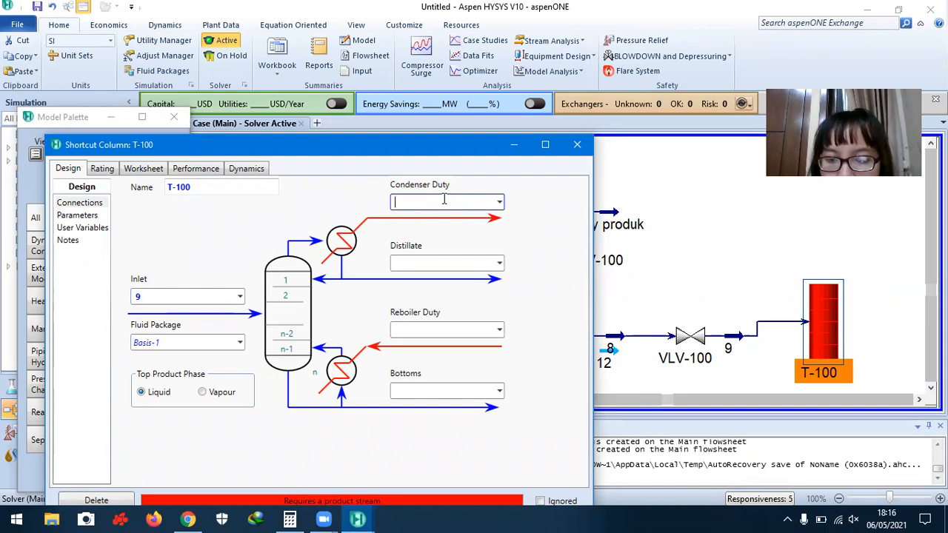
{"action": "type", "text": "1"}
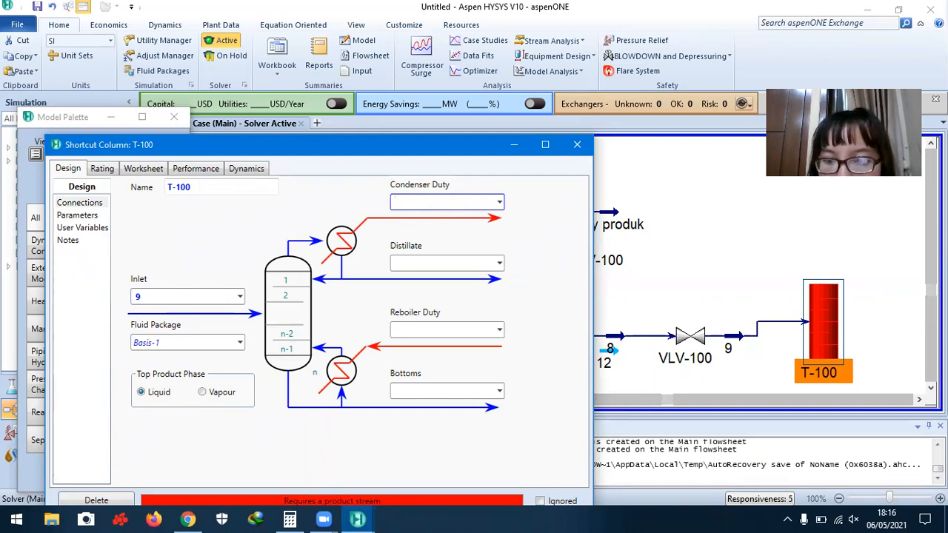
{"action": "left_click", "coordinate": [500, 202]}
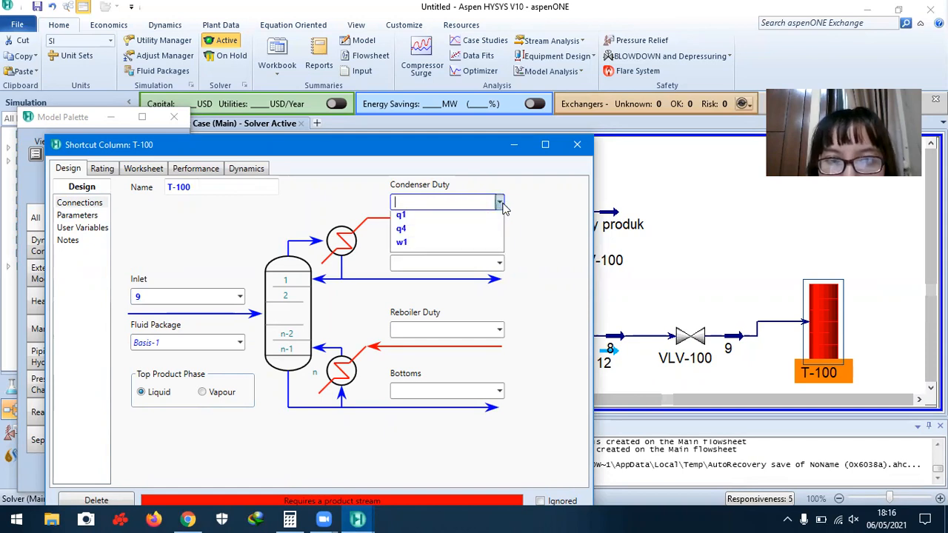
{"action": "left_click", "coordinate": [456, 201]}
{"action": "type", "text": "Acetaldehyde"}
{"action": "left_click", "coordinate": [440, 263]}
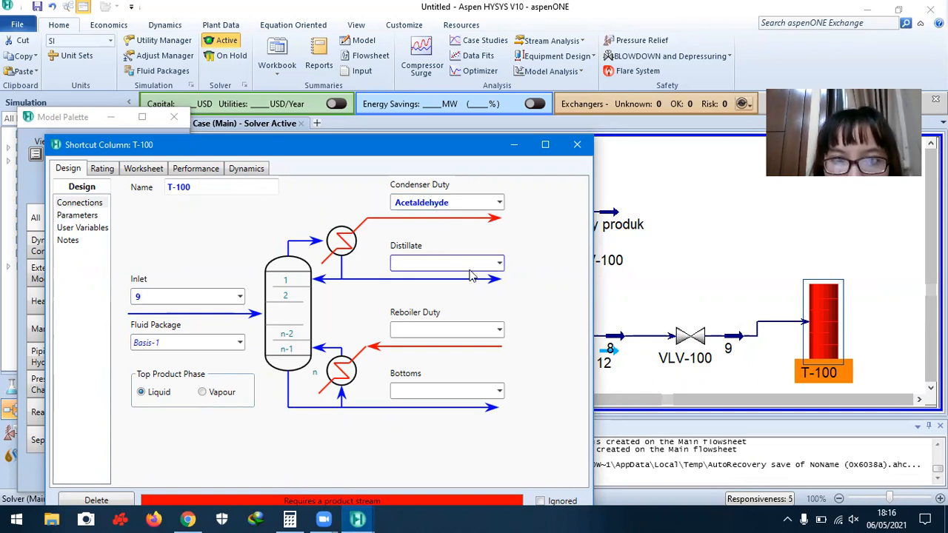
{"action": "type", "text": "q6"}
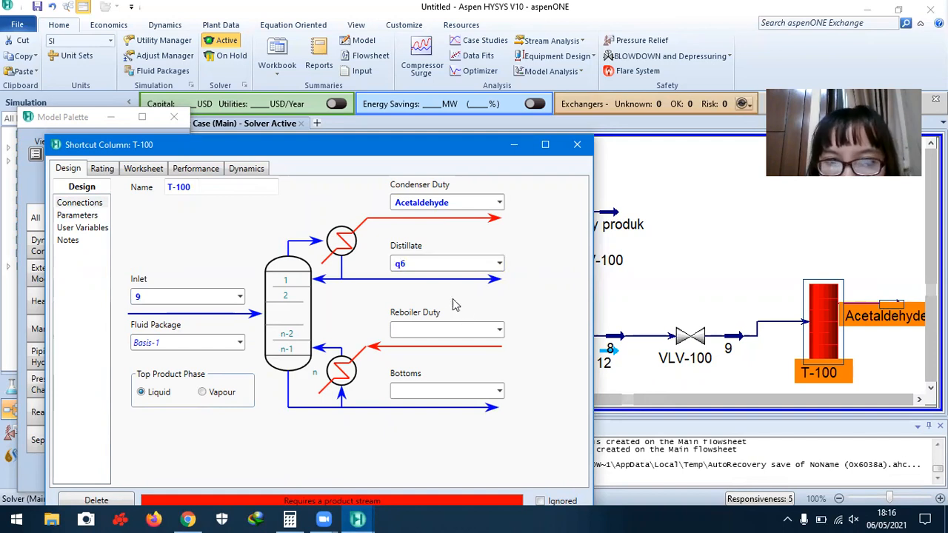
- Assign stream q7 to column T-100's reboiler duty and stream 10 to its bottoms product
{"action": "left_click", "coordinate": [442, 331]}
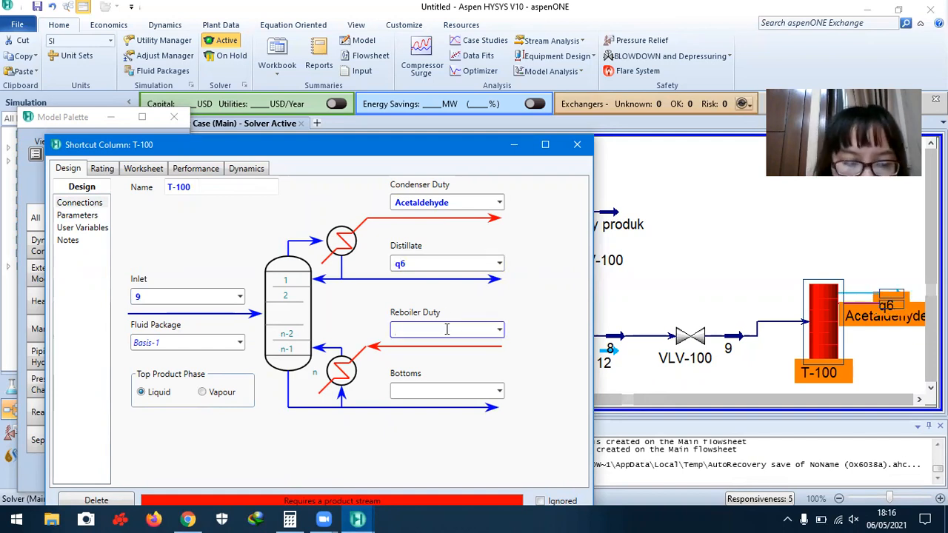
{"action": "type", "text": "q7"}
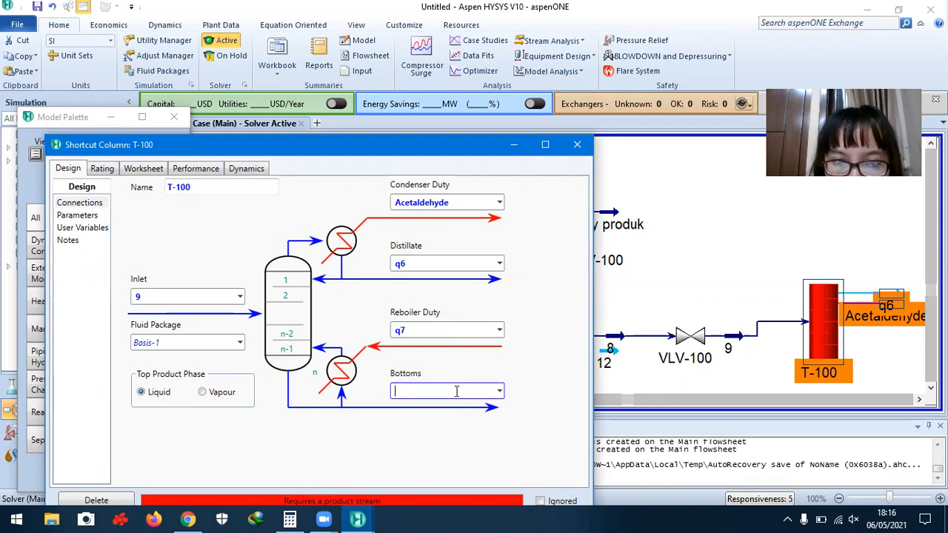
{"action": "type", "text": "10"}
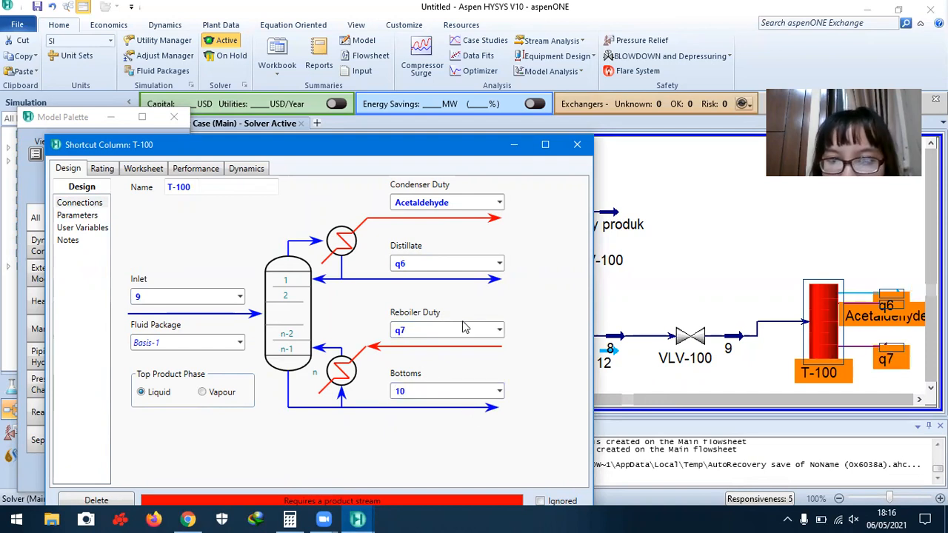
- Open column T-100's design parameters and switch to Calculator
{"action": "left_click", "coordinate": [83, 216]}
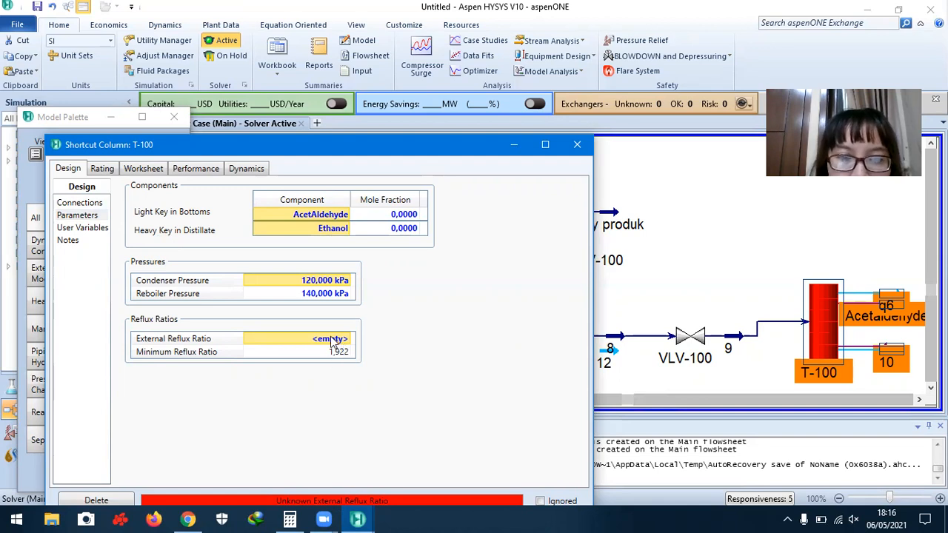
{"action": "left_click", "coordinate": [289, 519]}
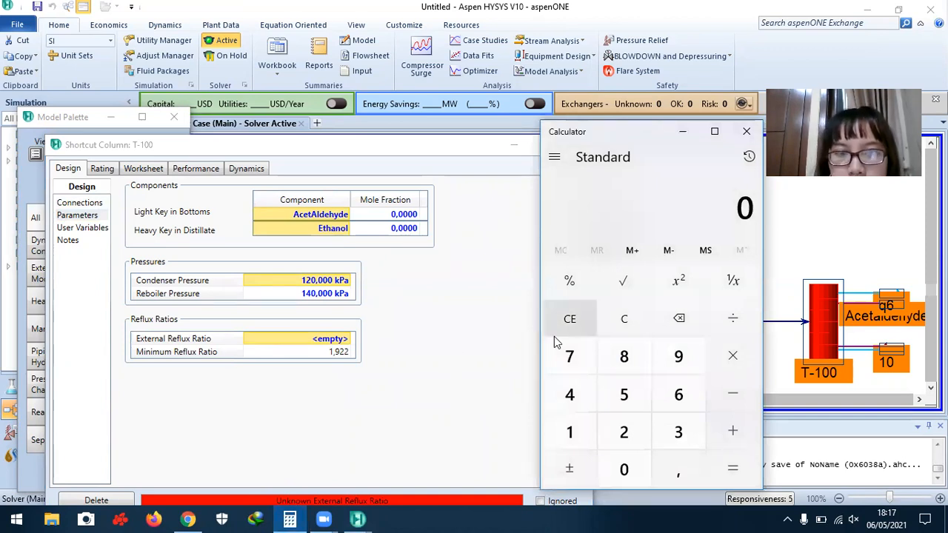
{"action": "left_click", "coordinate": [567, 439]}
{"action": "left_click", "coordinate": [678, 480]}
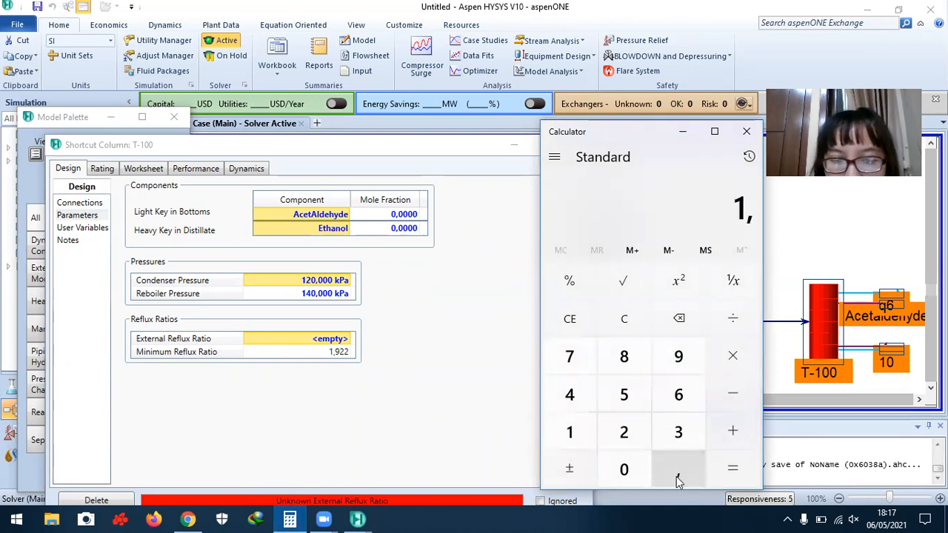
{"action": "left_click", "coordinate": [671, 363]}
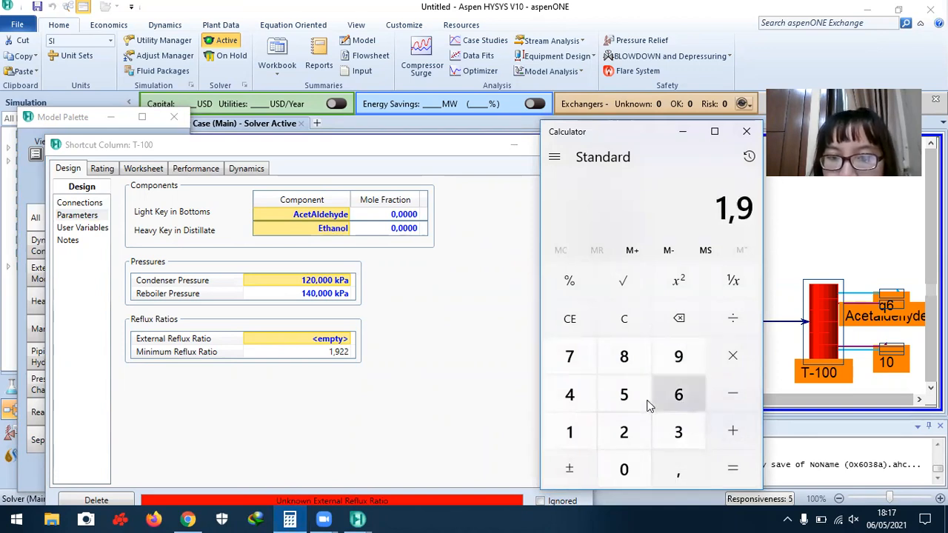
{"action": "left_click", "coordinate": [624, 433]}
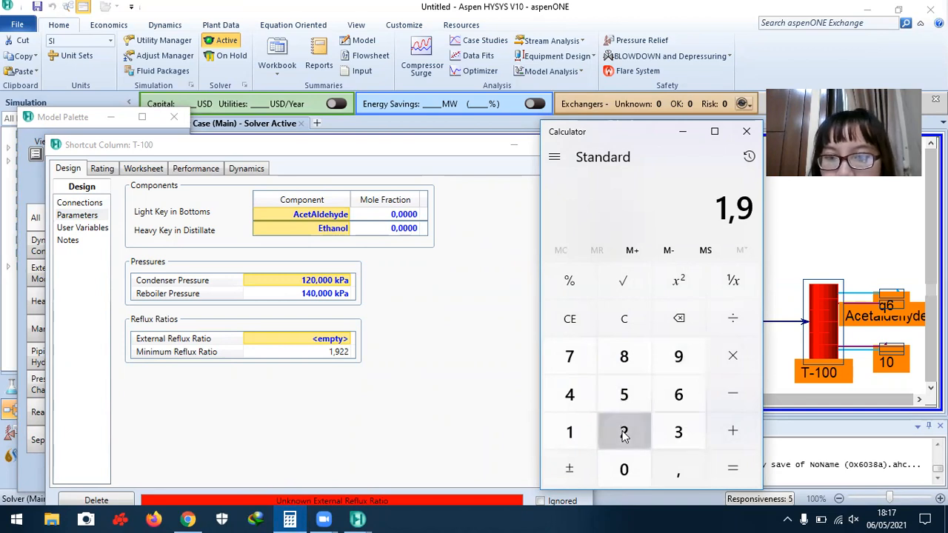
{"action": "left_click", "coordinate": [625, 432]}
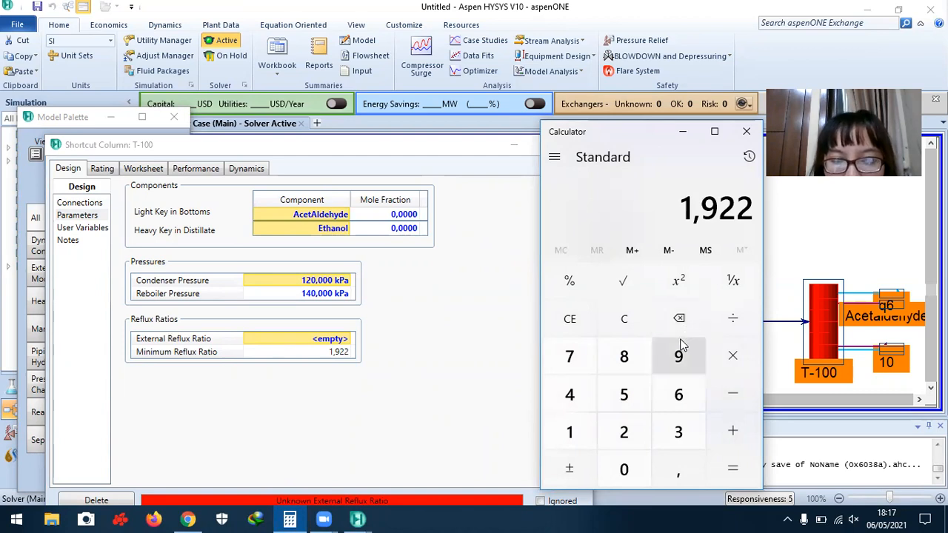
{"action": "left_click", "coordinate": [726, 369]}
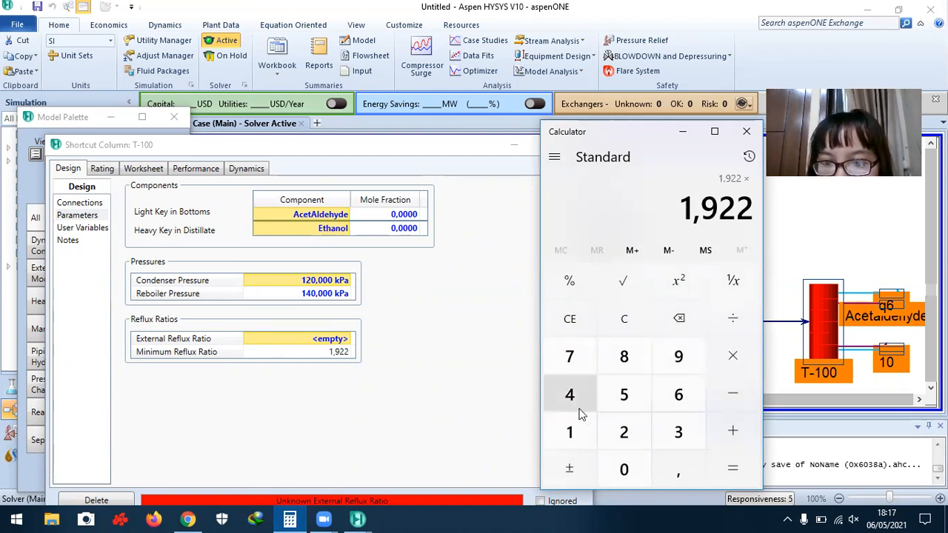
{"action": "left_click", "coordinate": [666, 476]}
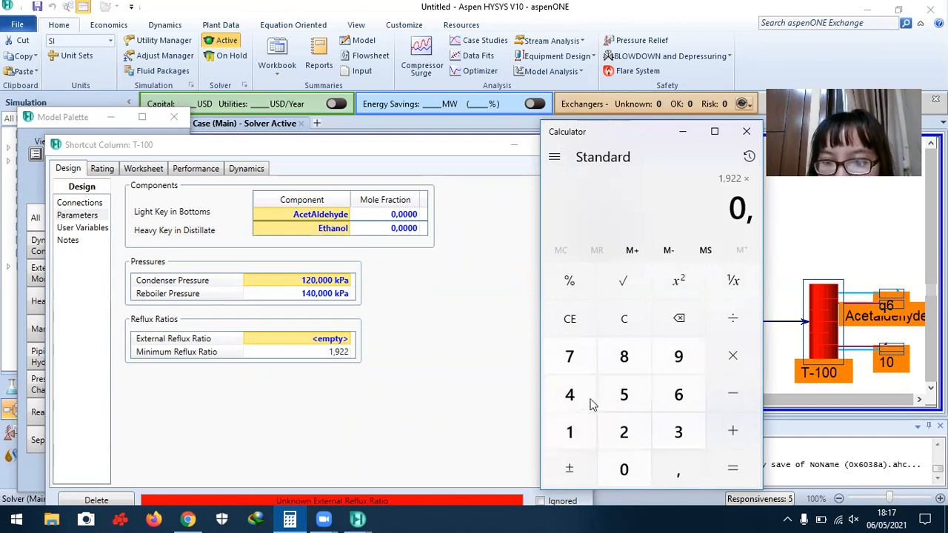
{"action": "left_click", "coordinate": [570, 395]}
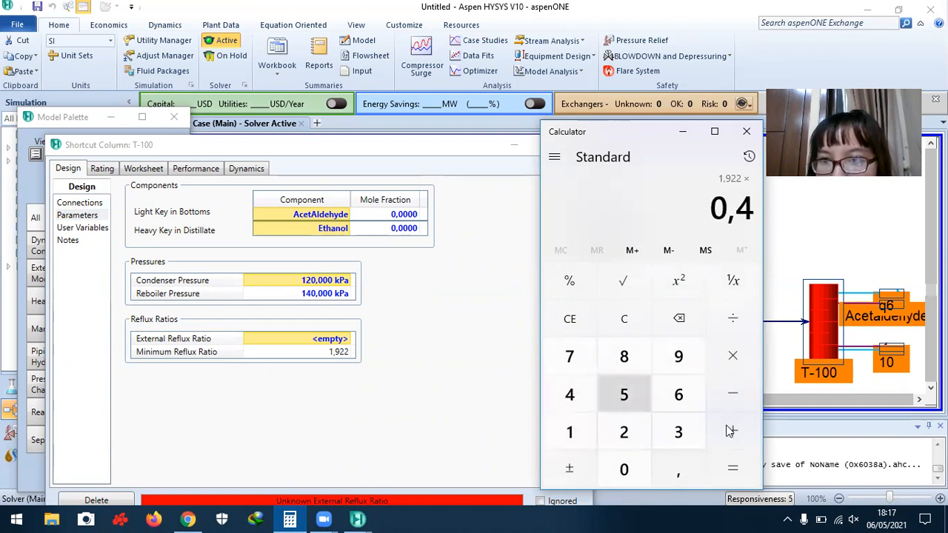
{"action": "left_click", "coordinate": [736, 468]}
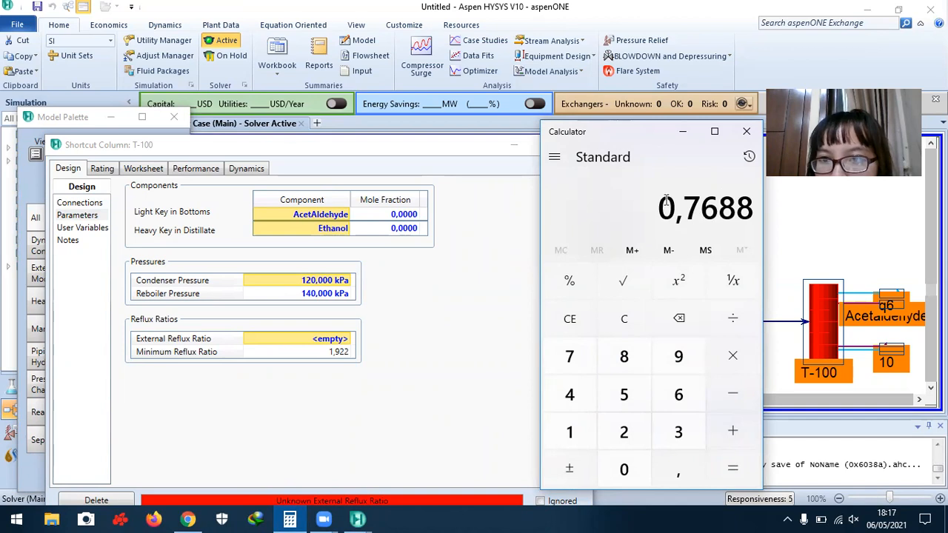
{"action": "left_click_drag", "start_coordinate": [665, 202], "coordinate": [757, 221]}
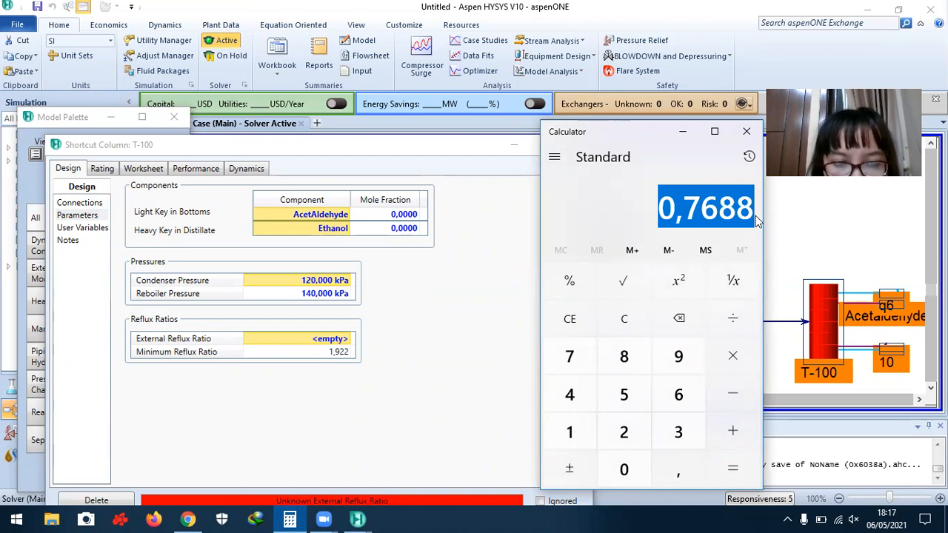
- Multiply the minimum reflux ratio of 1.922 by 1.4 in Calculator
{"action": "type", "text": "1"}
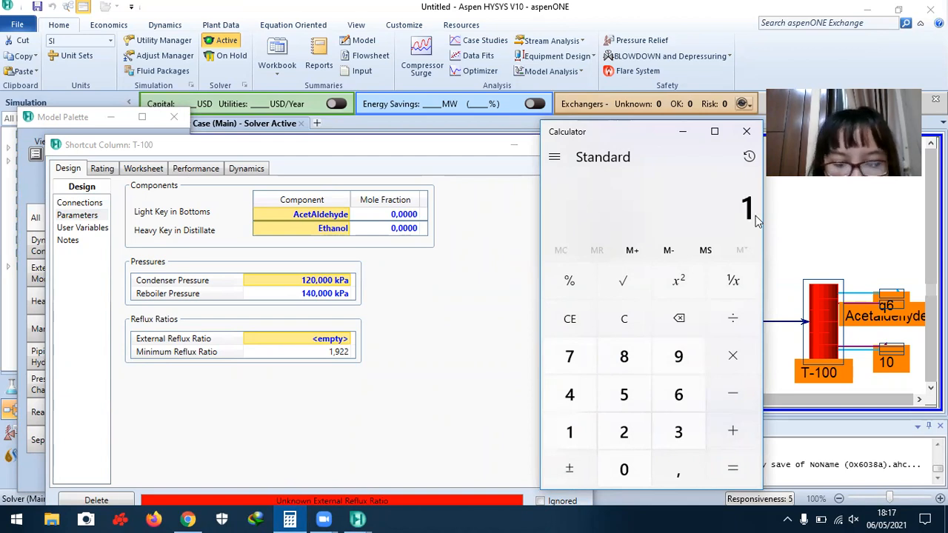
{"action": "type", "text": "4"}
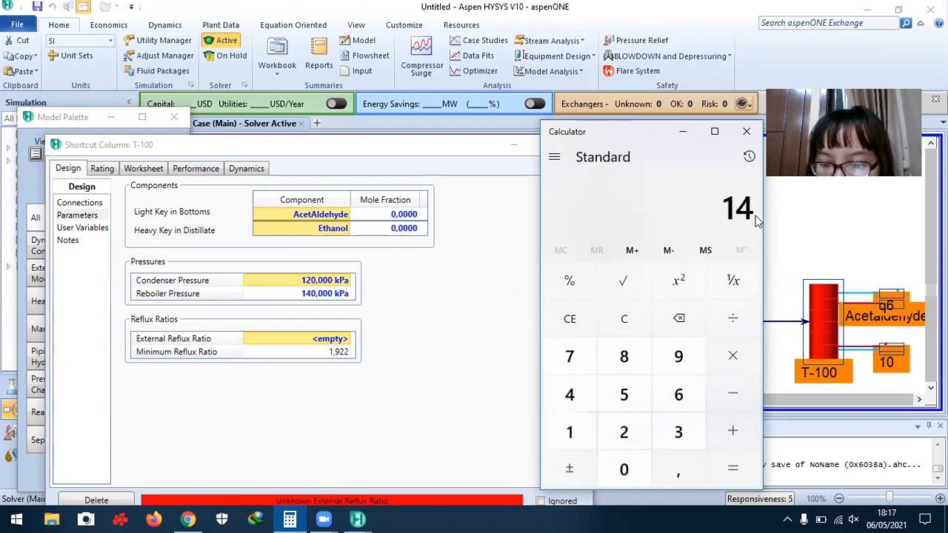
{"action": "key", "text": "BackSpace"}
{"action": "type", "text": ",4"}
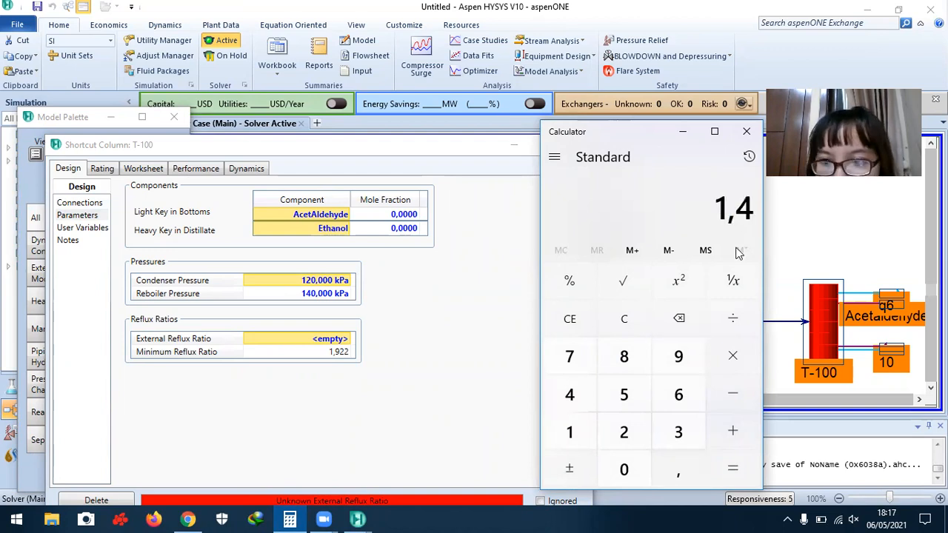
{"action": "left_click", "coordinate": [733, 370]}
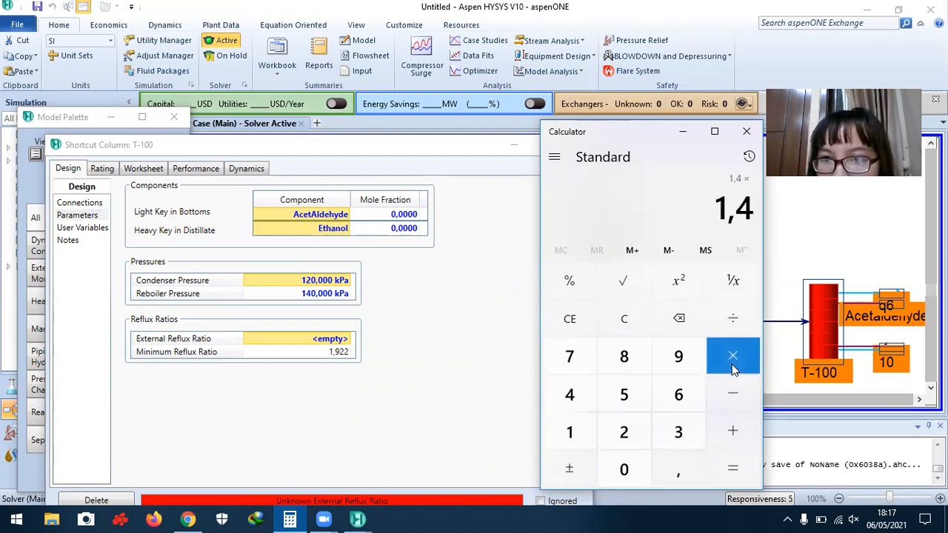
{"action": "type", "text": "1,"}
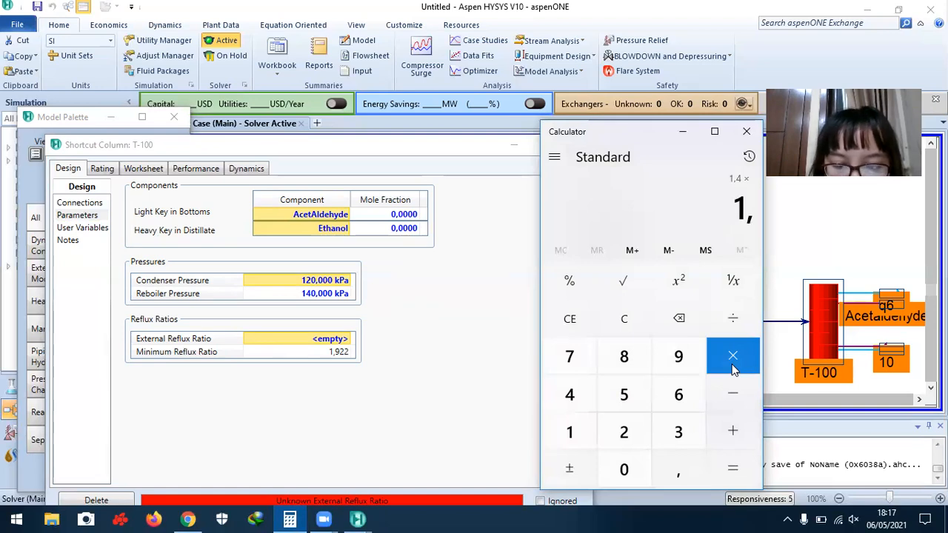
{"action": "type", "text": "922"}
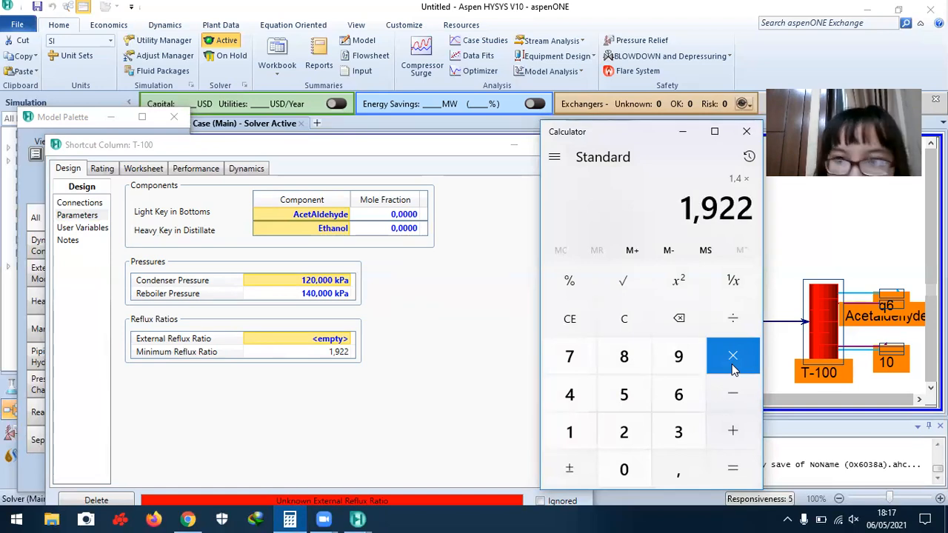
{"action": "left_click", "coordinate": [731, 463]}
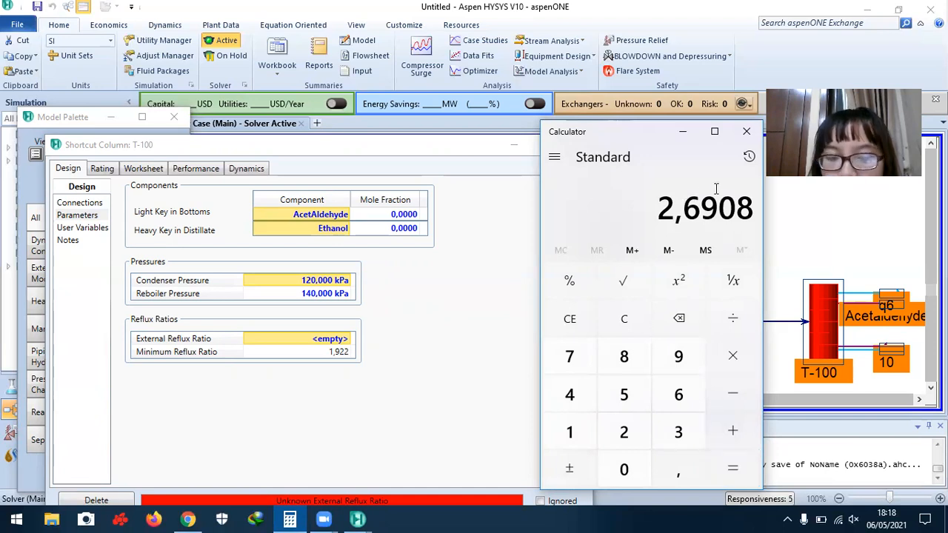
- Close Calculator, set column T-100's external reflux ratio to 2.6908 in HYSYS, and close the column after reviewing its connections
{"action": "left_click", "coordinate": [744, 135]}
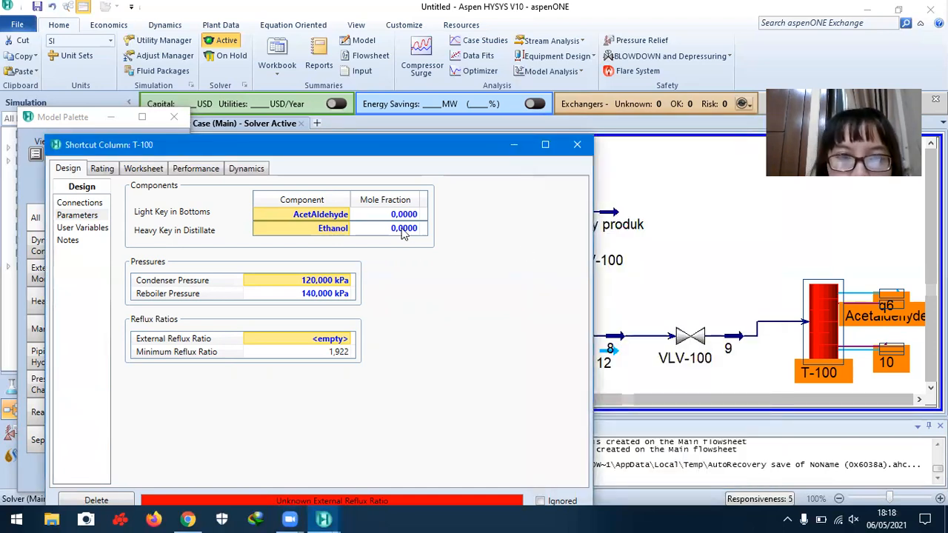
{"action": "left_click", "coordinate": [333, 339]}
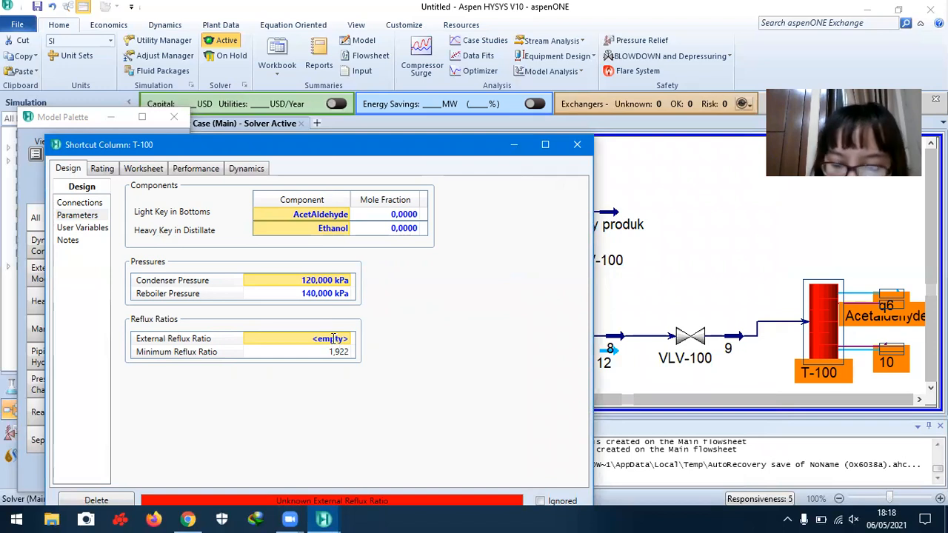
{"action": "type", "text": "2.6908"}
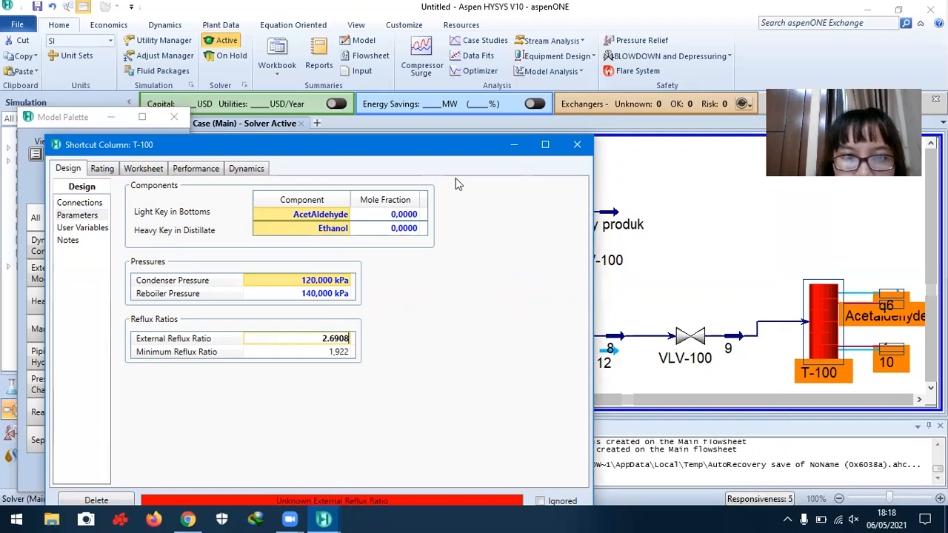
{"action": "left_click", "coordinate": [79, 215]}
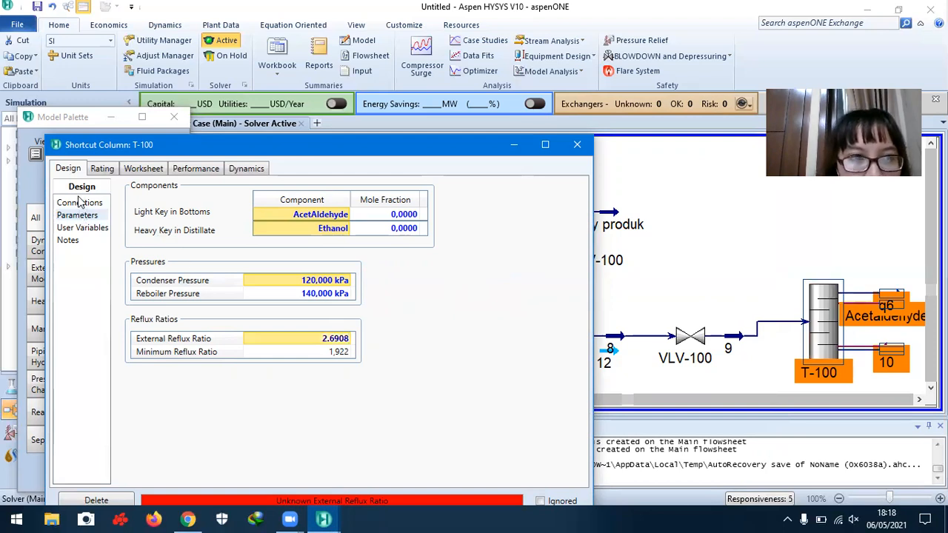
{"action": "left_click", "coordinate": [80, 202]}
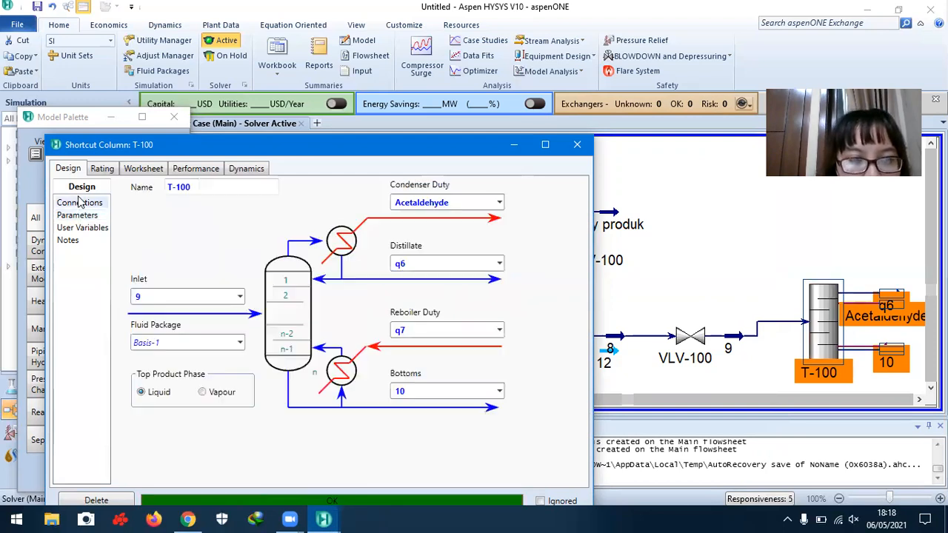
{"action": "left_click", "coordinate": [578, 145]}
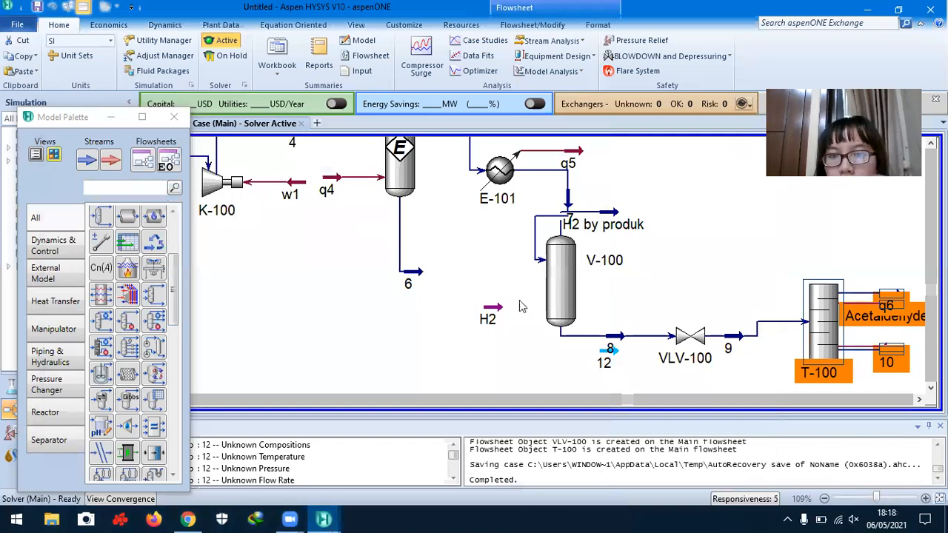
- Add a heater to the flowsheet directly above column T-100
{"action": "left_click", "coordinate": [546, 401]}
{"action": "left_click", "coordinate": [592, 399]}
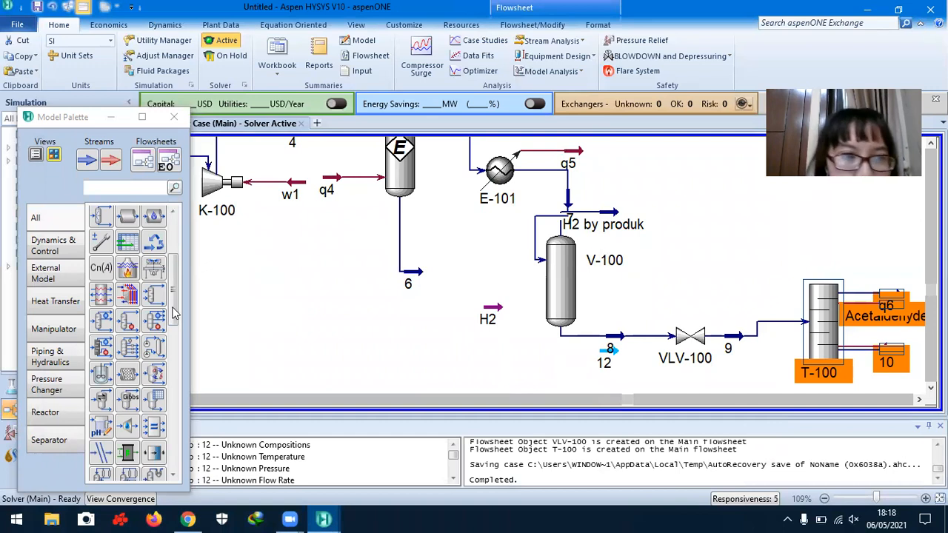
{"action": "left_click_drag", "start_coordinate": [170, 264], "coordinate": [171, 230]}
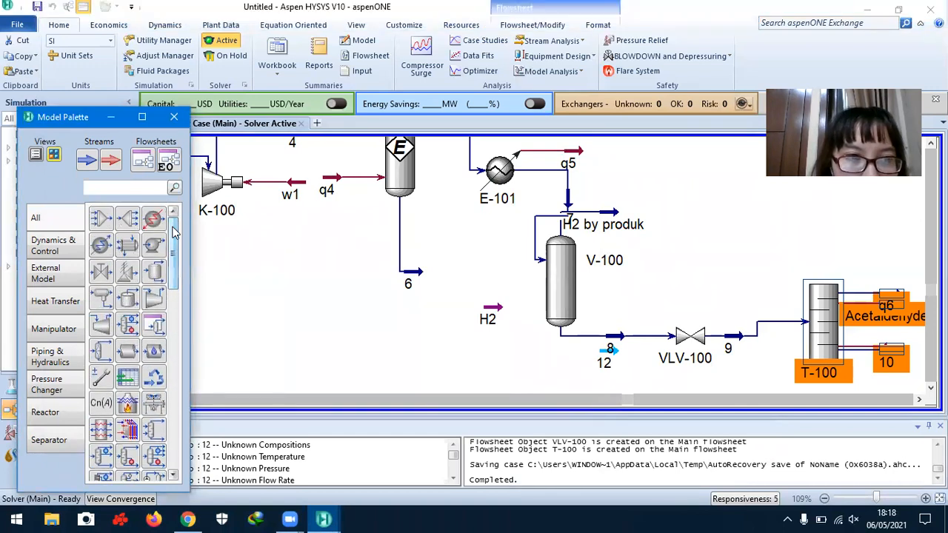
{"action": "left_click", "coordinate": [150, 220]}
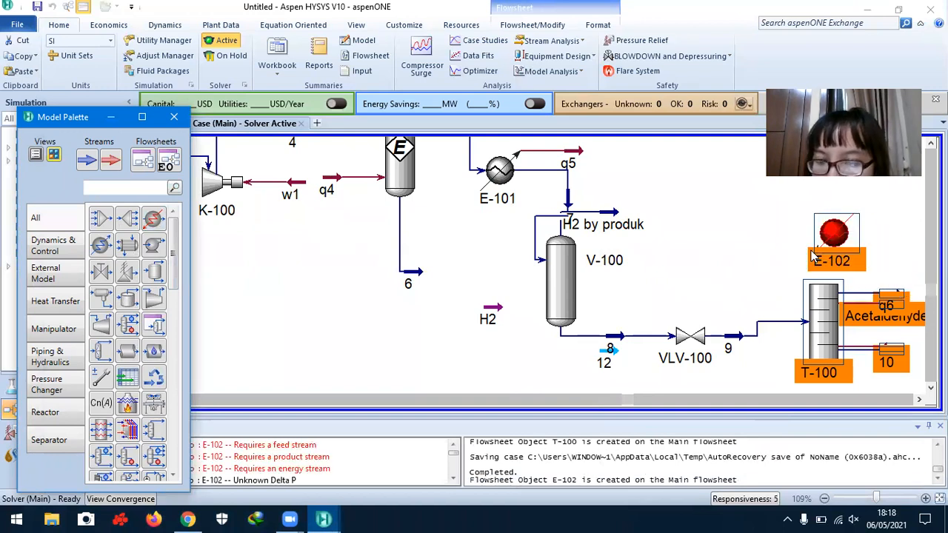
- Connect heater E-102 with stream 10 as inlet, q11 as energy stream and 12 as outlet
{"action": "left_click", "coordinate": [735, 239]}
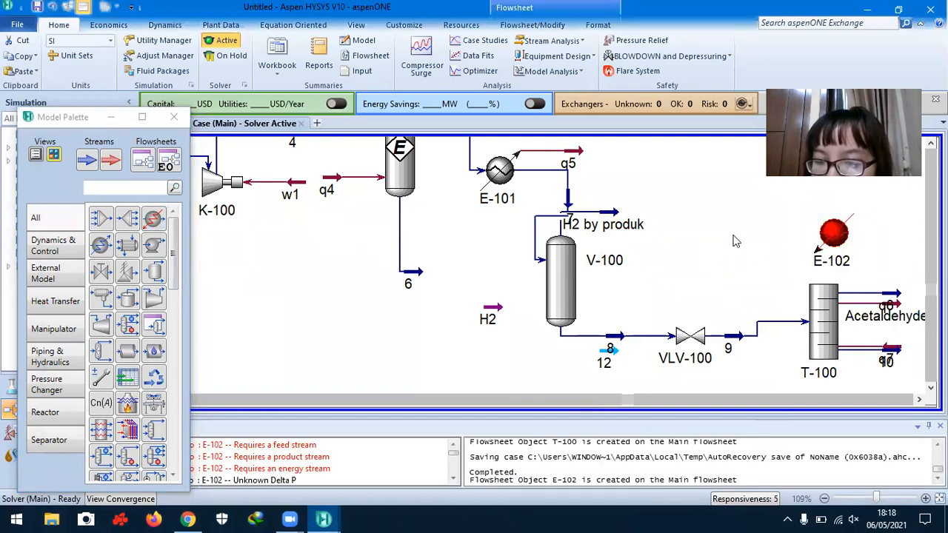
{"action": "left_click", "coordinate": [832, 235]}
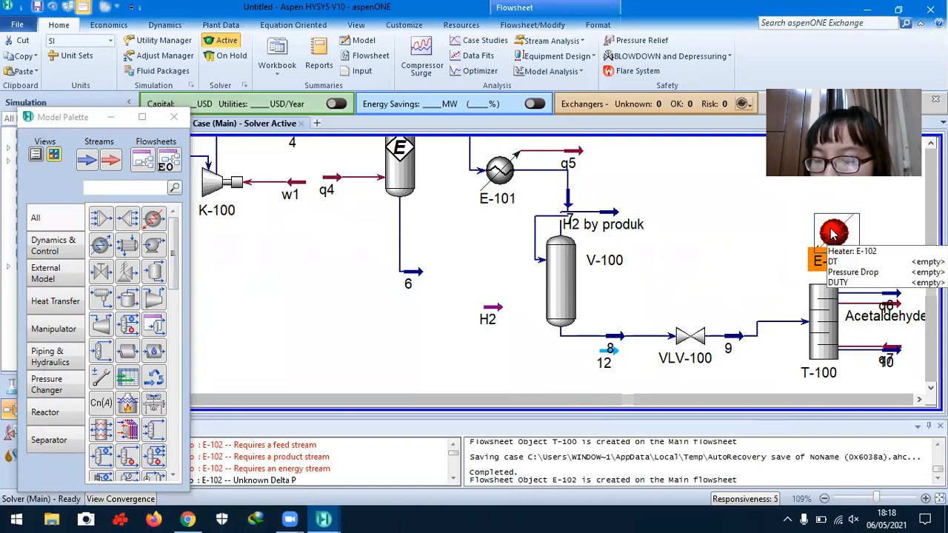
{"action": "left_click", "coordinate": [717, 223]}
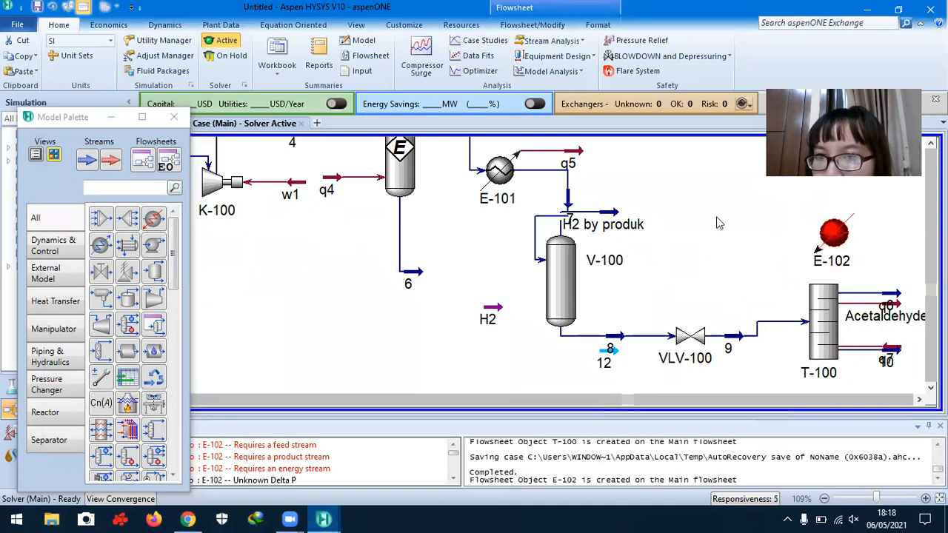
{"action": "double_click", "coordinate": [831, 234]}
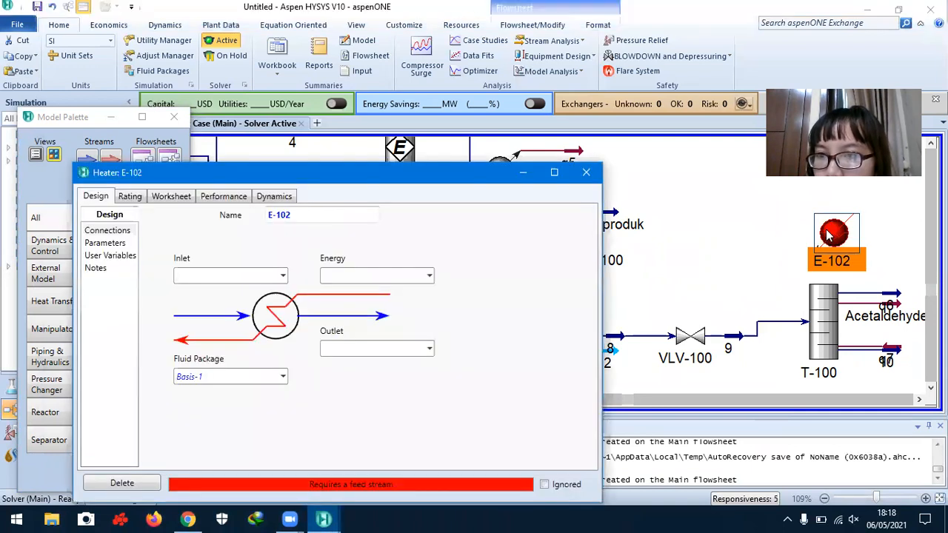
{"action": "left_click", "coordinate": [252, 274]}
{"action": "type", "text": "10"}
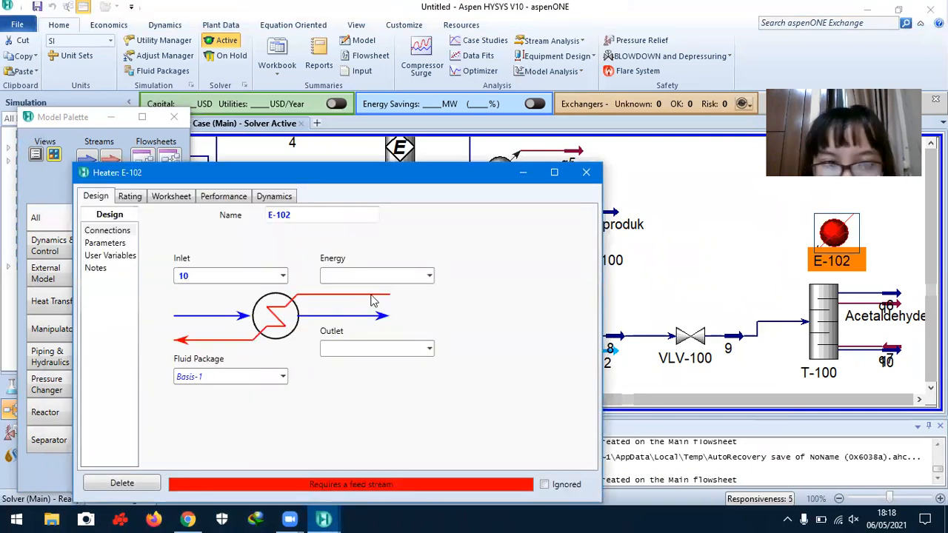
{"action": "type", "text": "q11"}
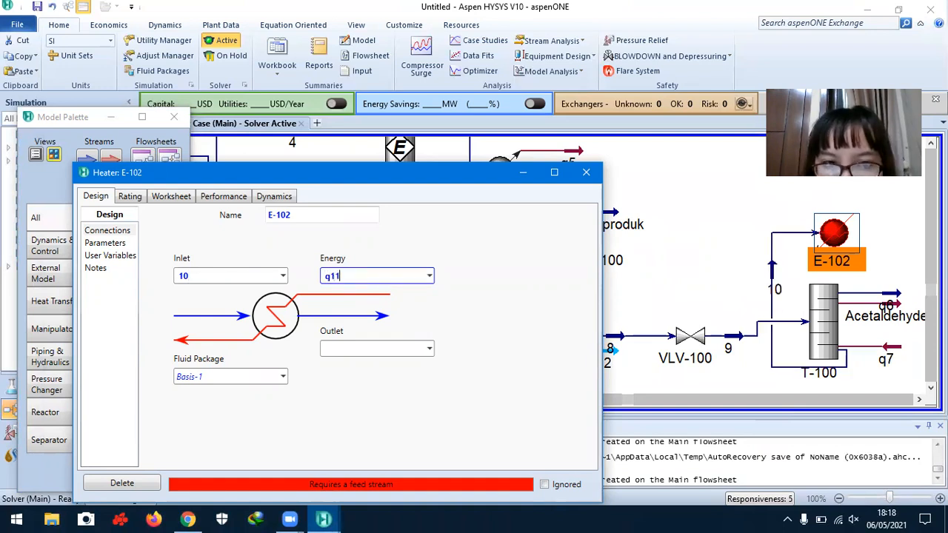
{"action": "left_click", "coordinate": [366, 349]}
{"action": "type", "text": "12"}
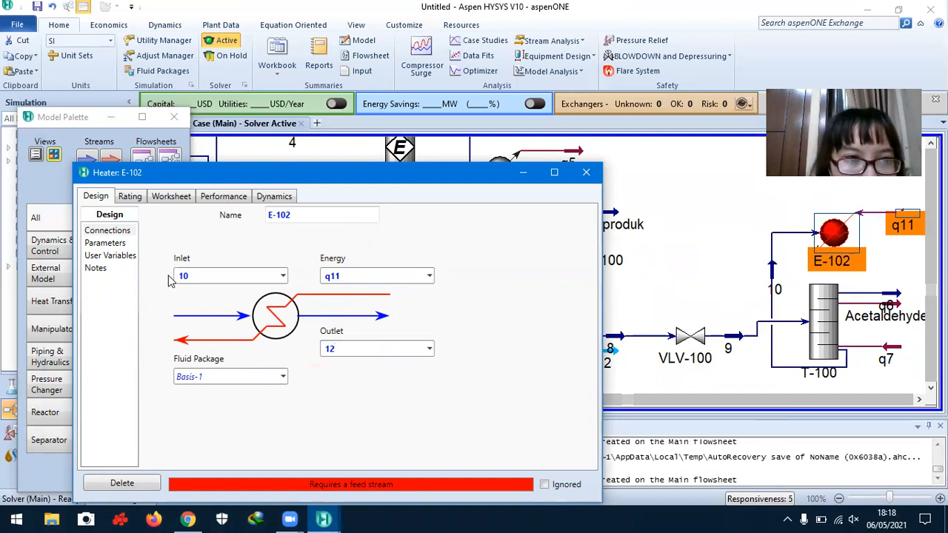
- Set heater E-102's pressure drop to 0 kPa in its design parameters
{"action": "left_click", "coordinate": [118, 244]}
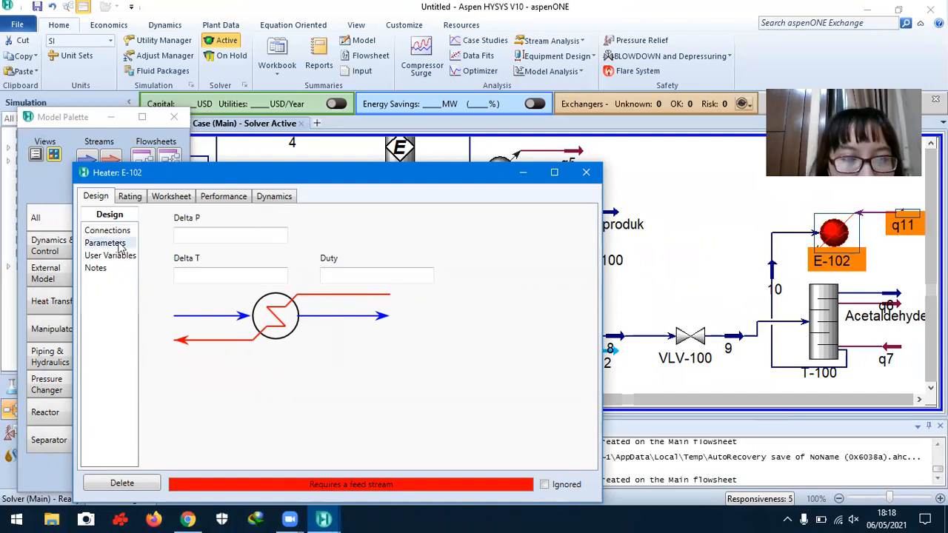
{"action": "left_click", "coordinate": [238, 235]}
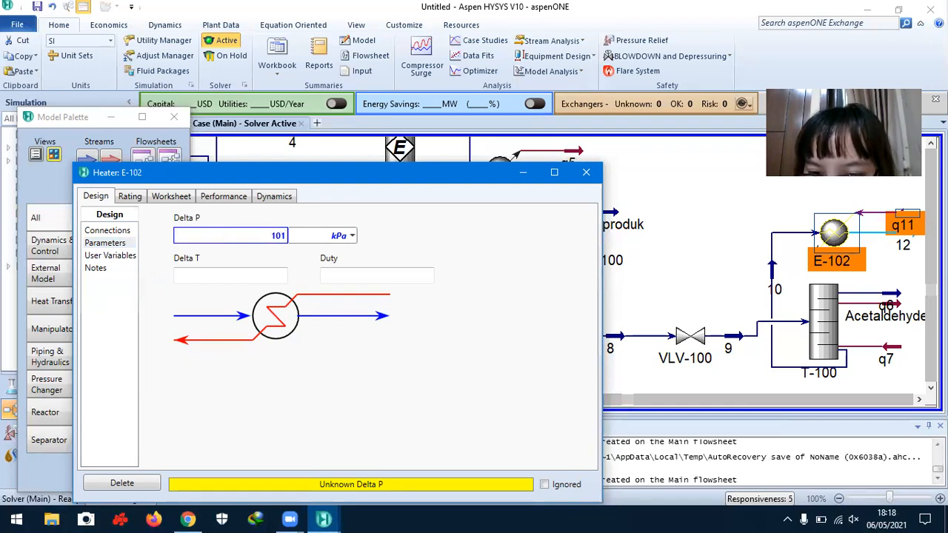
{"action": "type", "text": "101"}
{"action": "key", "text": "BackSpace"}
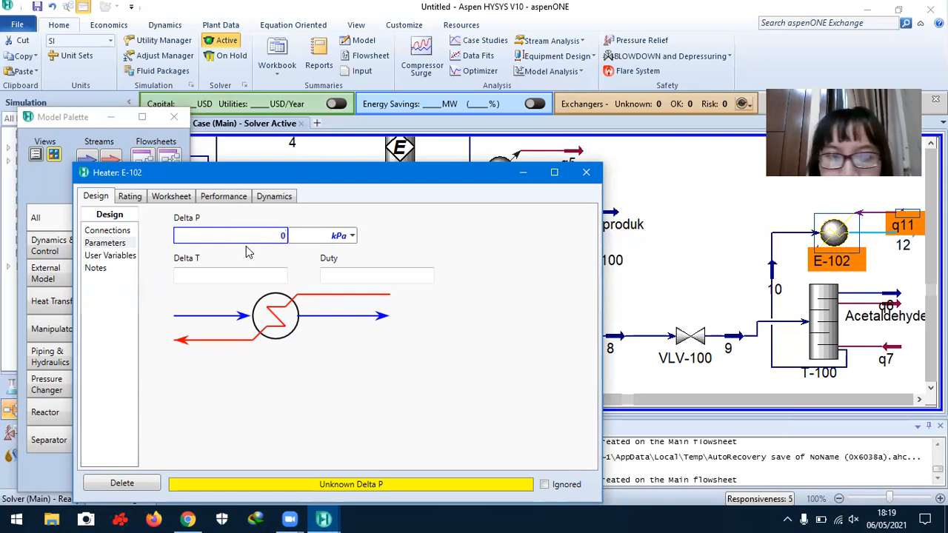
{"action": "left_click", "coordinate": [381, 385]}
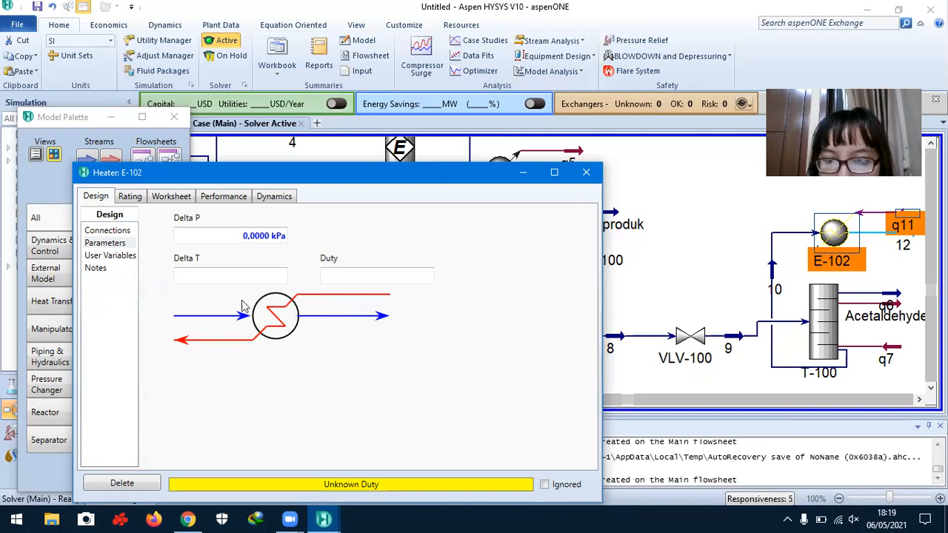
- Set outlet stream 12's temperature to 71.3 °C in heater E-102's worksheet and close the heater
{"action": "left_click", "coordinate": [212, 200]}
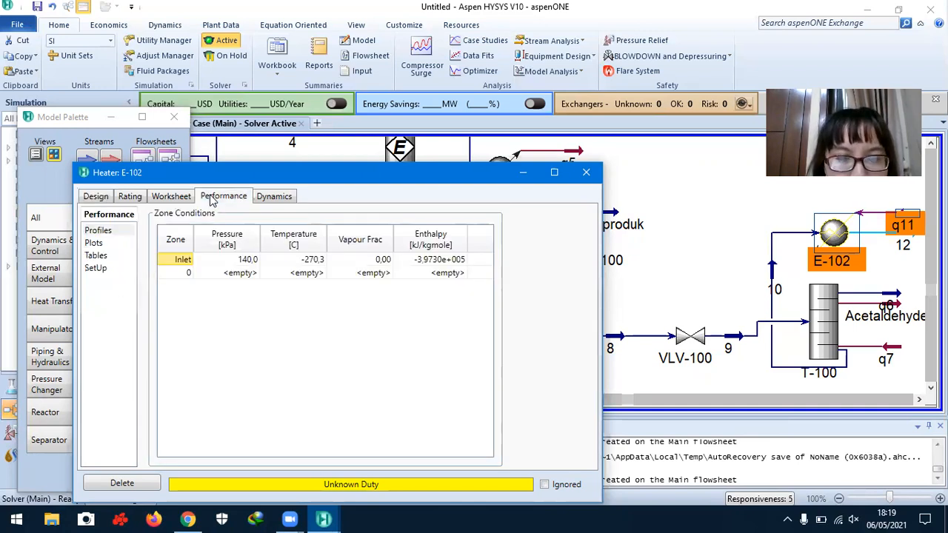
{"action": "left_click", "coordinate": [170, 199]}
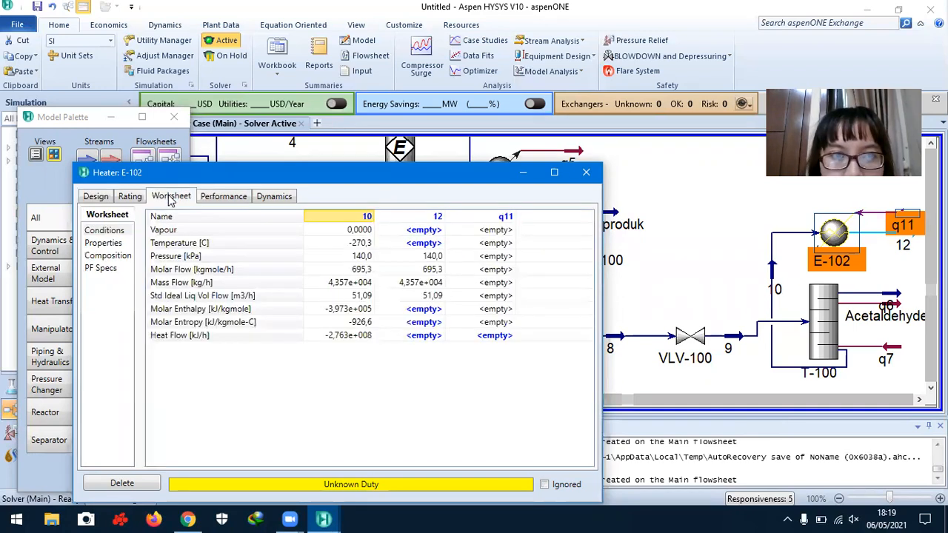
{"action": "left_click", "coordinate": [228, 198]}
{"action": "left_click", "coordinate": [278, 198]}
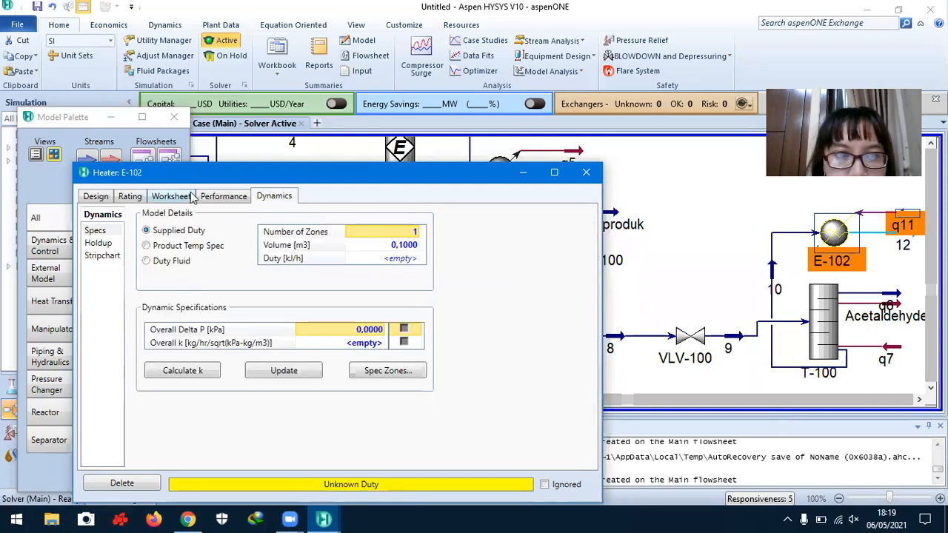
{"action": "left_click", "coordinate": [176, 205]}
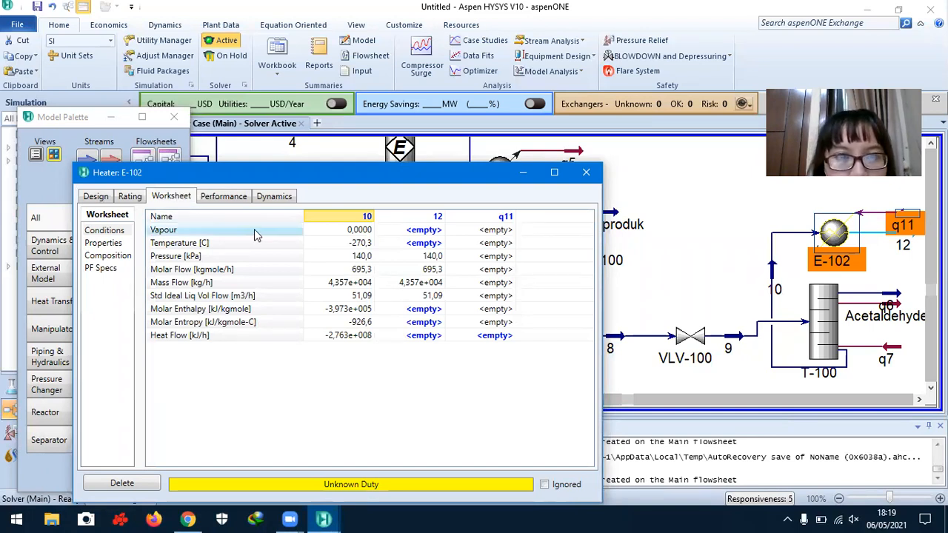
{"action": "left_click", "coordinate": [435, 245]}
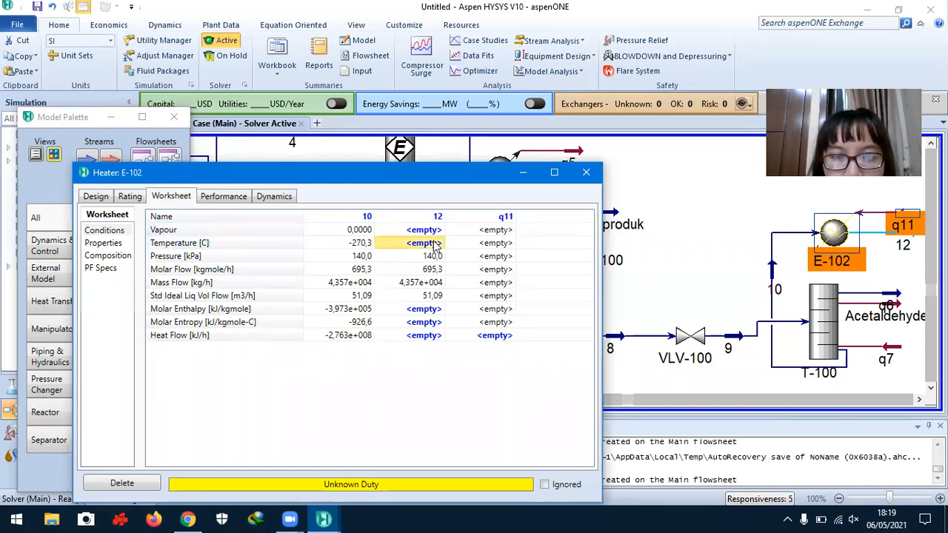
{"action": "type", "text": "71"}
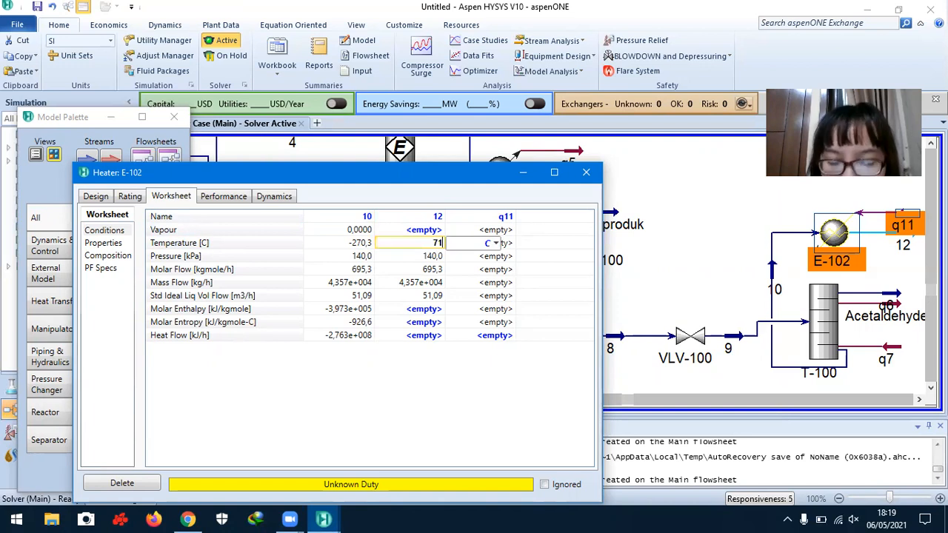
{"action": "type", "text": ".3"}
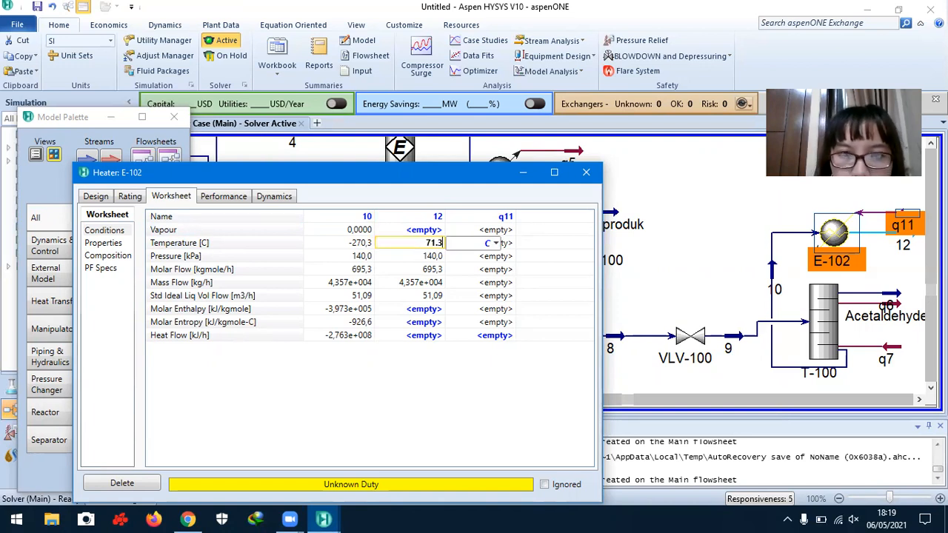
{"action": "key", "text": "Return"}
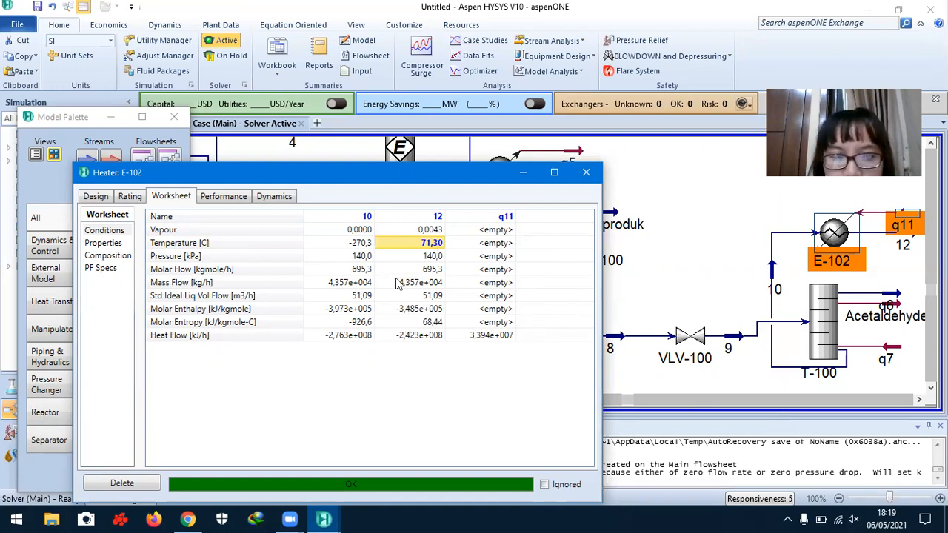
{"action": "left_click", "coordinate": [587, 174]}
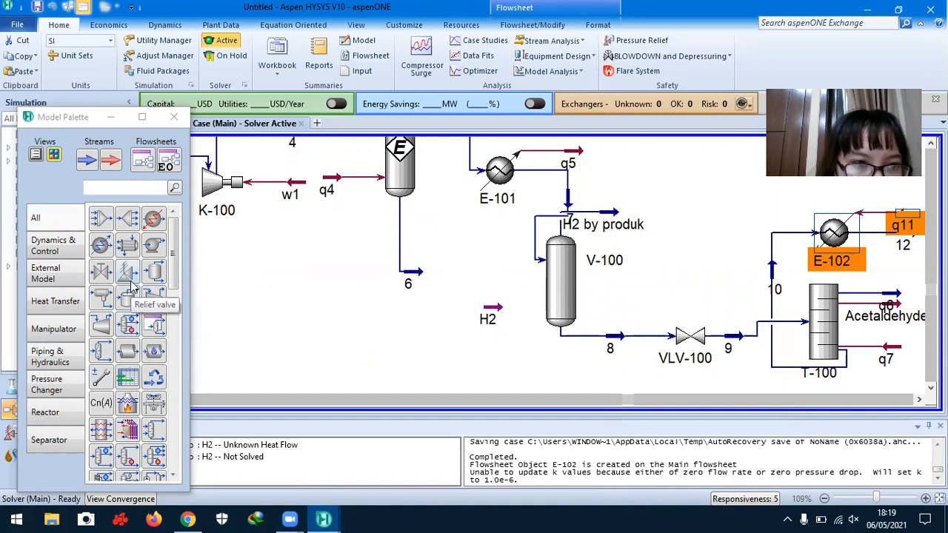
- Add a second shortcut column to the flowsheet between V-100 and heater E-102, and open its properties
{"action": "left_click", "coordinate": [176, 283]}
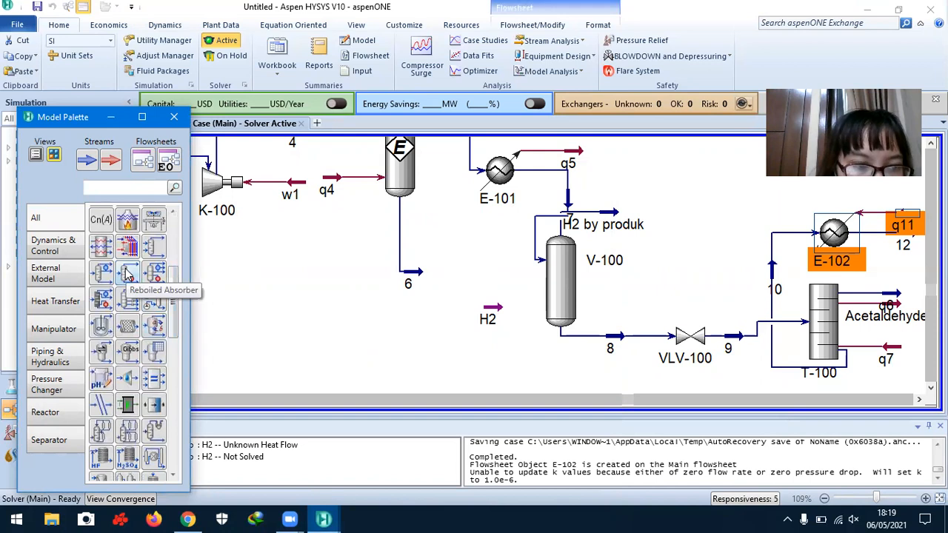
{"action": "left_click_drag", "start_coordinate": [100, 301], "coordinate": [713, 219]}
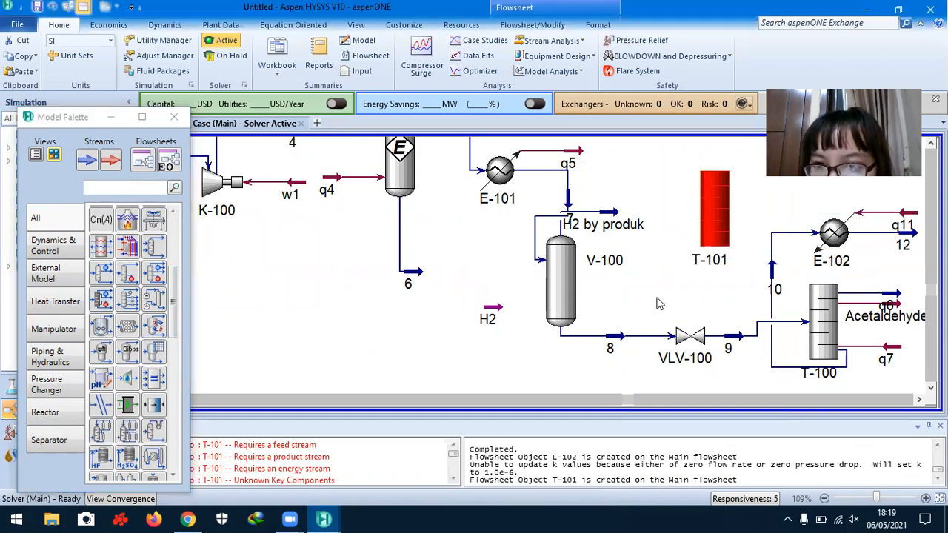
{"action": "double_click", "coordinate": [721, 227]}
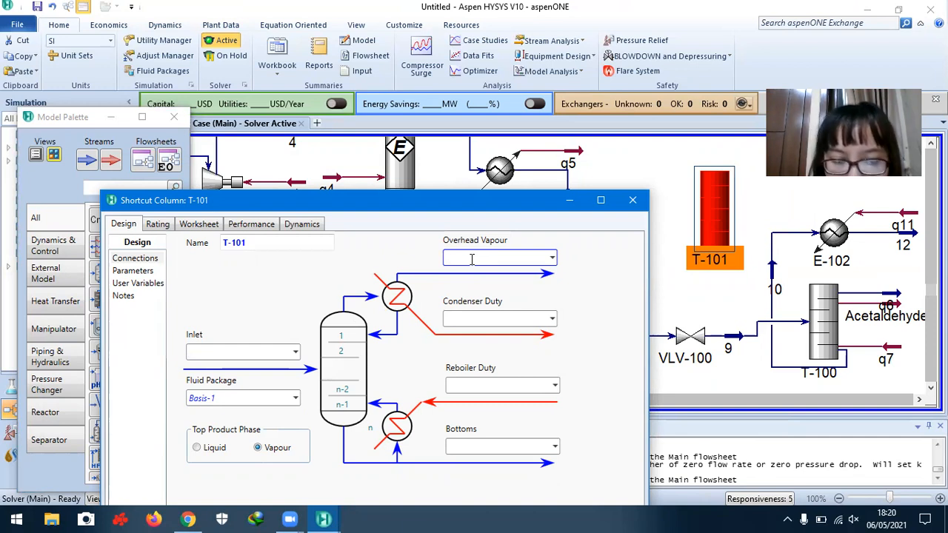
- Assign ethylacetat as column T-101's overhead vapour stream and stream 12 as its inlet
{"action": "type", "text": "hylacetat"}
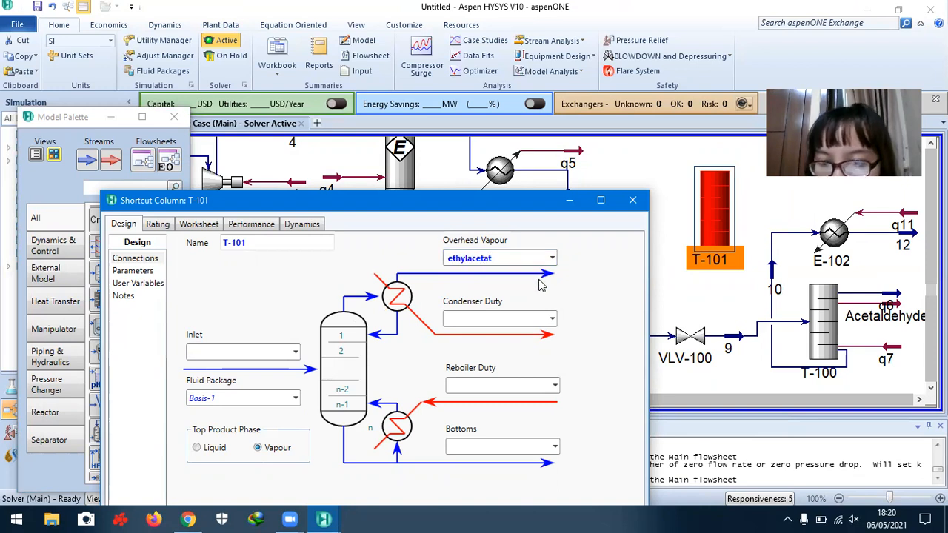
{"action": "left_click", "coordinate": [494, 323]}
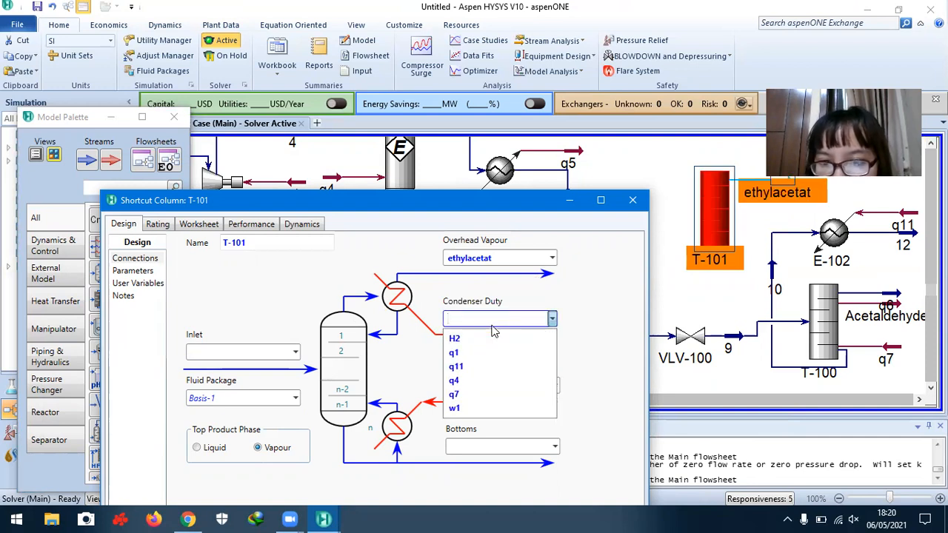
{"action": "left_click", "coordinate": [254, 356]}
{"action": "left_click", "coordinate": [246, 350]}
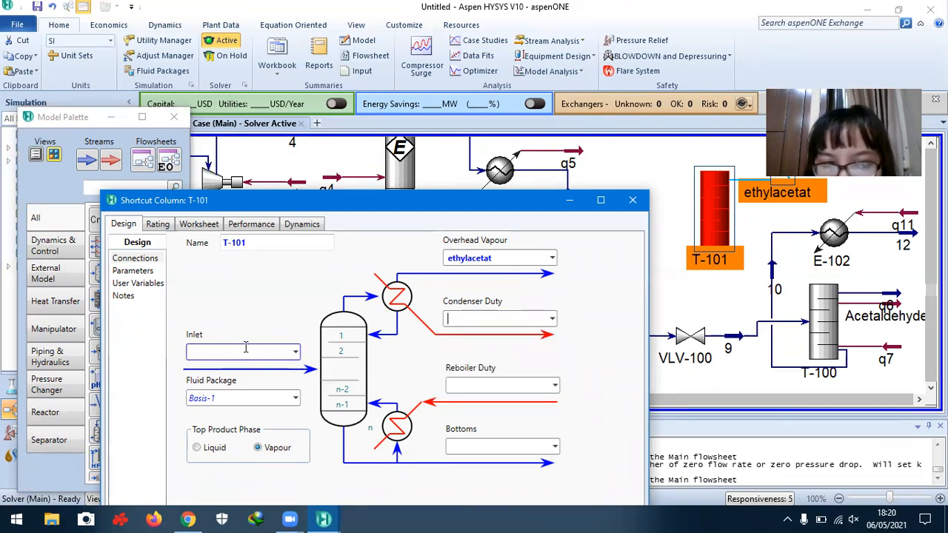
{"action": "type", "text": "12"}
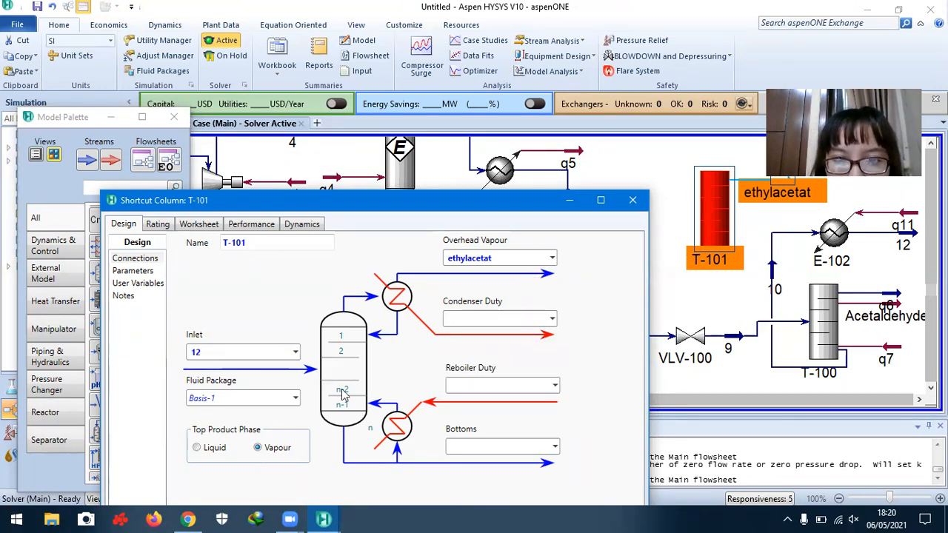
{"action": "left_click", "coordinate": [505, 319]}
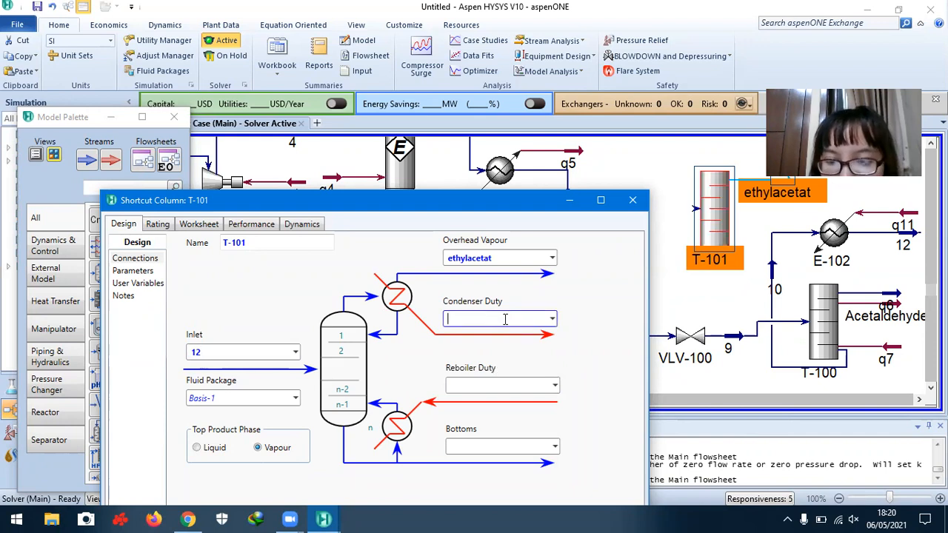
{"action": "type", "text": "8"}
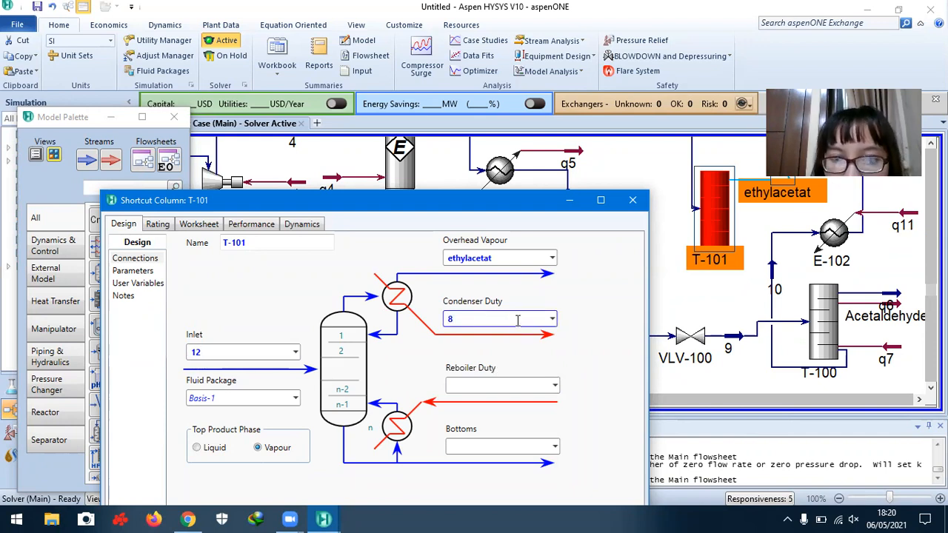
{"action": "left_click", "coordinate": [507, 390]}
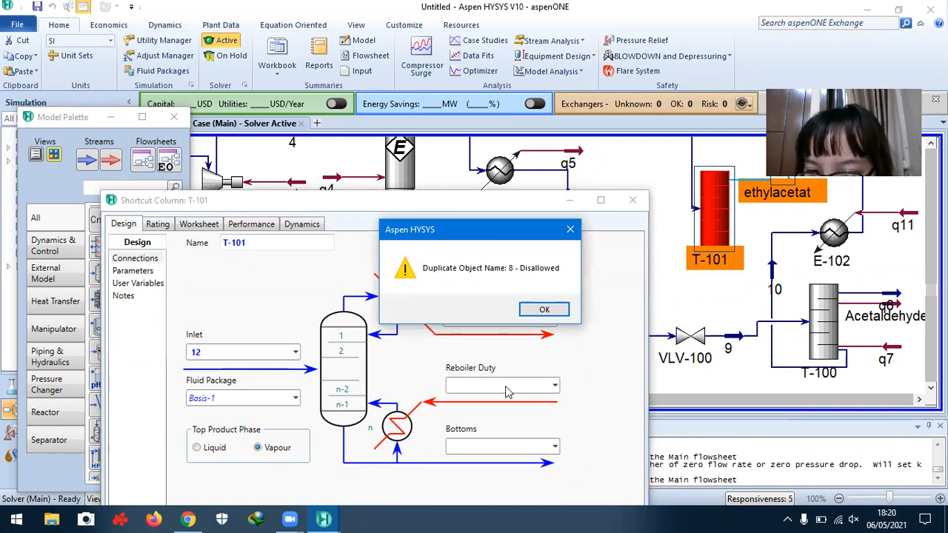
{"action": "left_click", "coordinate": [545, 310]}
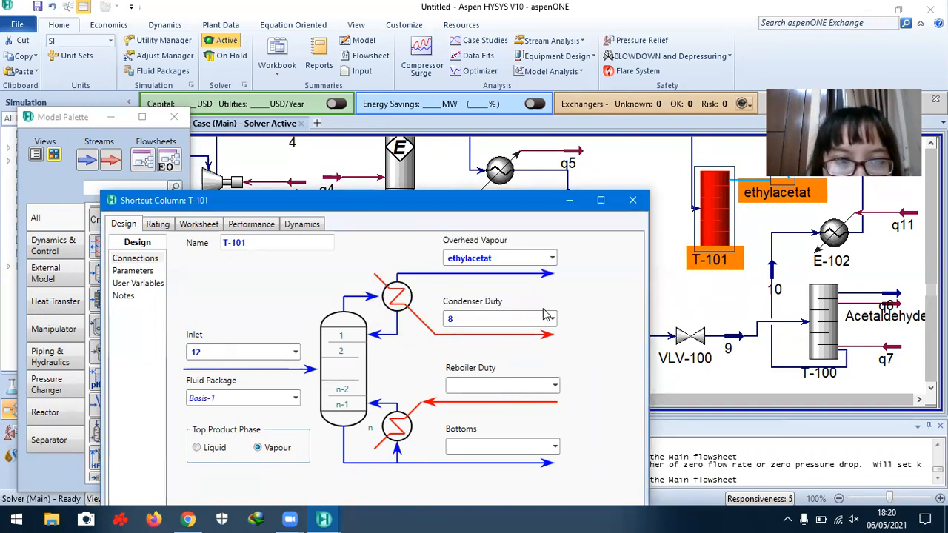
- Assign q8 as column T-101's condenser duty stream and q9 as its reboiler duty stream
{"action": "left_click", "coordinate": [490, 318]}
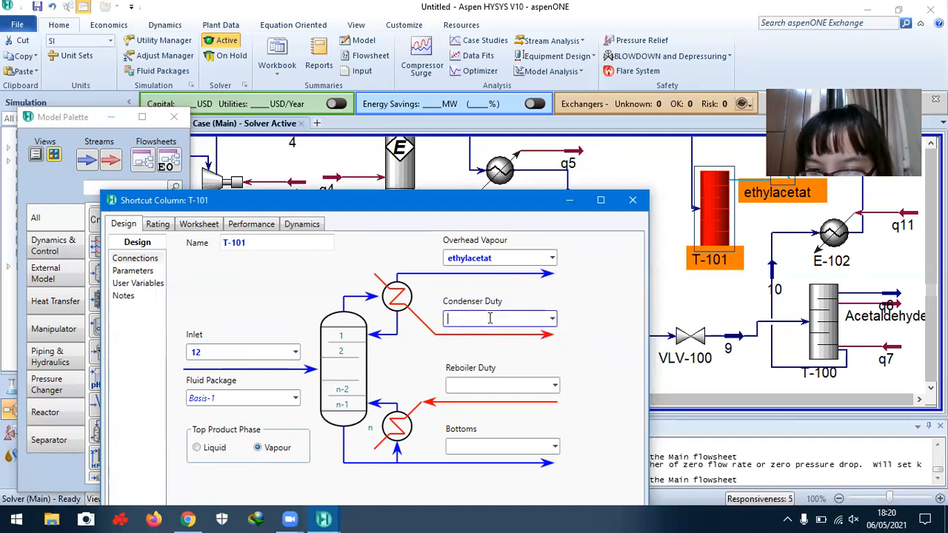
{"action": "type", "text": "q8"}
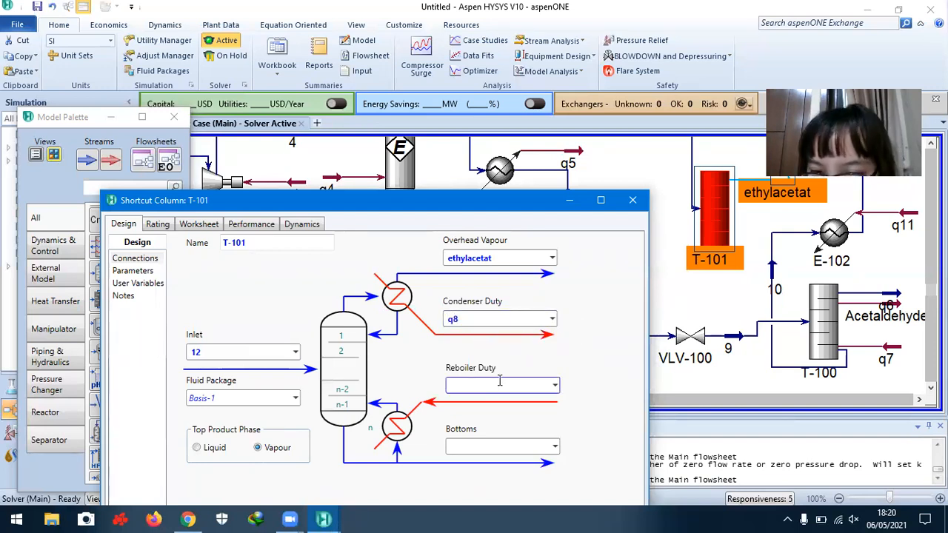
{"action": "left_click", "coordinate": [496, 382]}
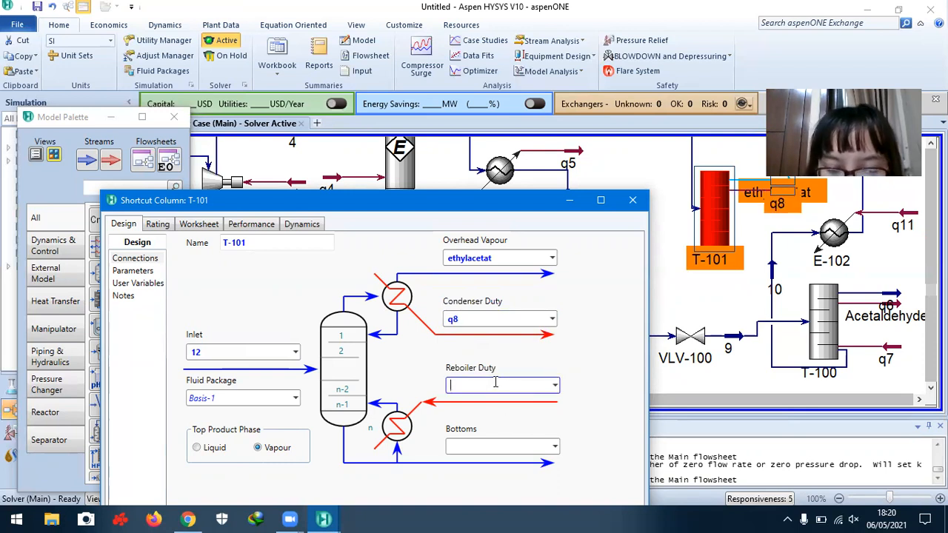
{"action": "type", "text": "q9"}
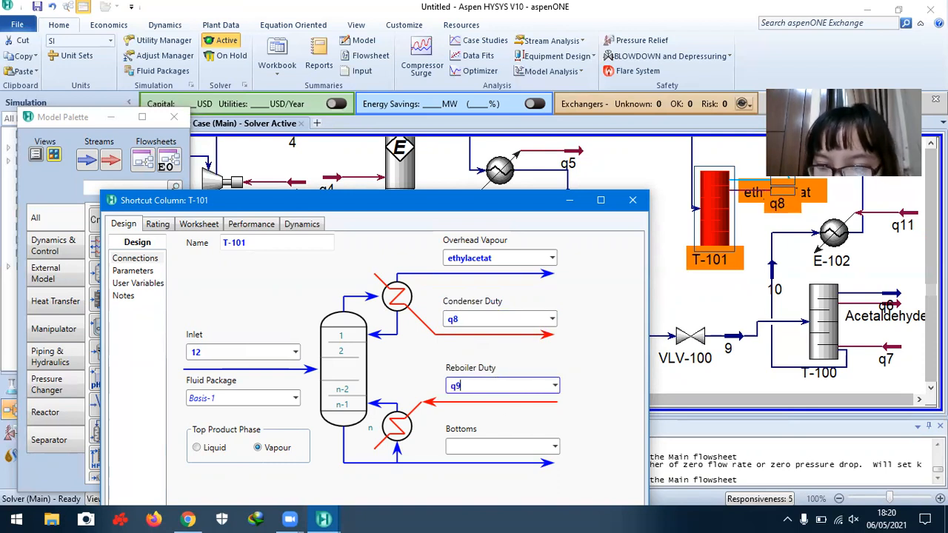
- Assign stream 13 as column T-101's bottoms, with E-Acetate as light key in bottoms and Ethanol as heavy key in distillate
{"action": "left_click", "coordinate": [488, 446]}
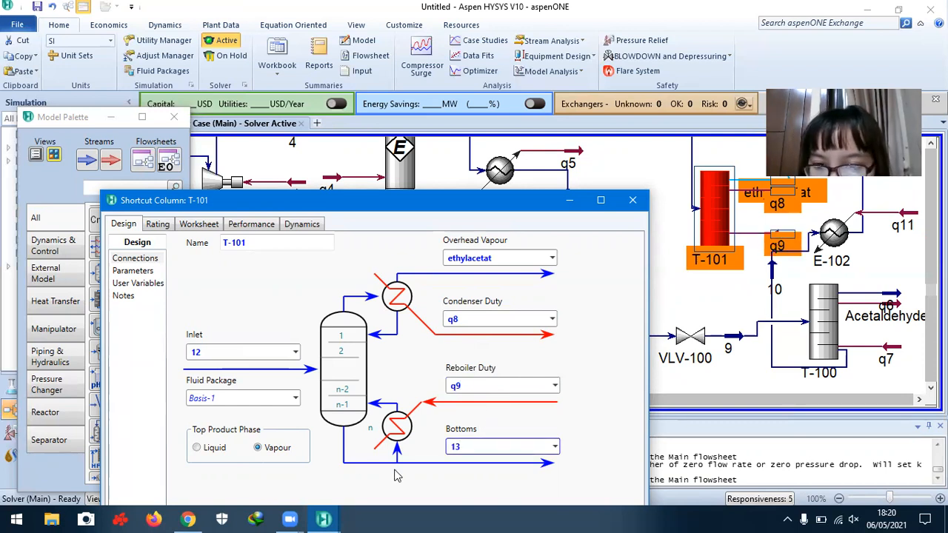
{"action": "left_click", "coordinate": [140, 274]}
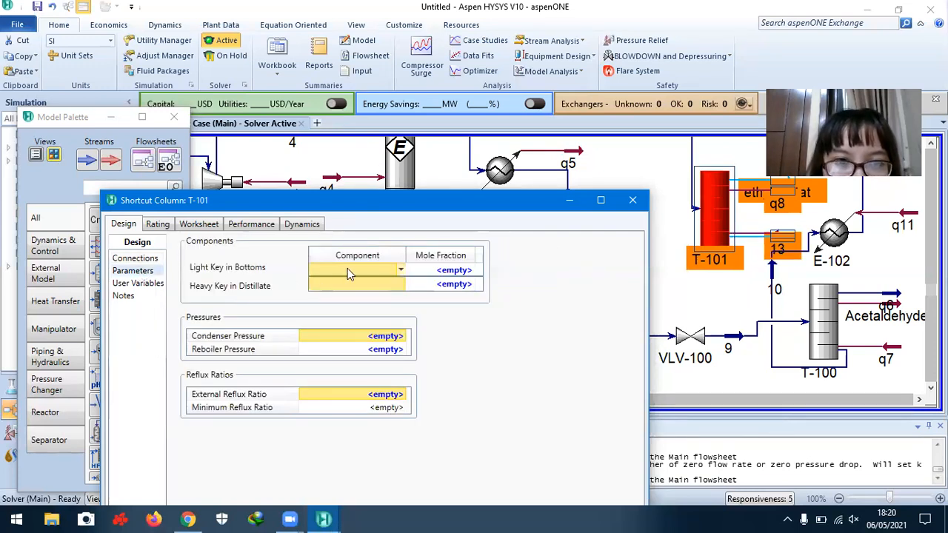
{"action": "left_click", "coordinate": [402, 272]}
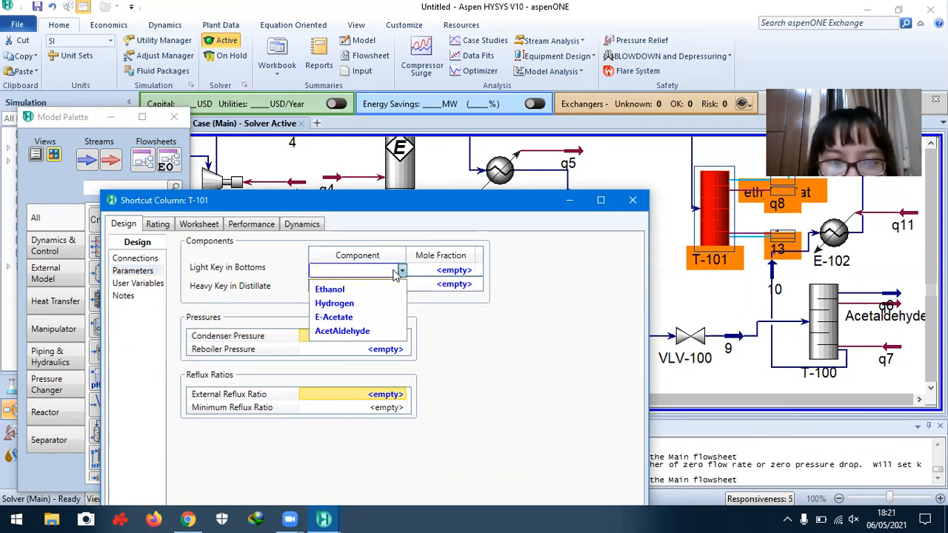
{"action": "left_click", "coordinate": [351, 320]}
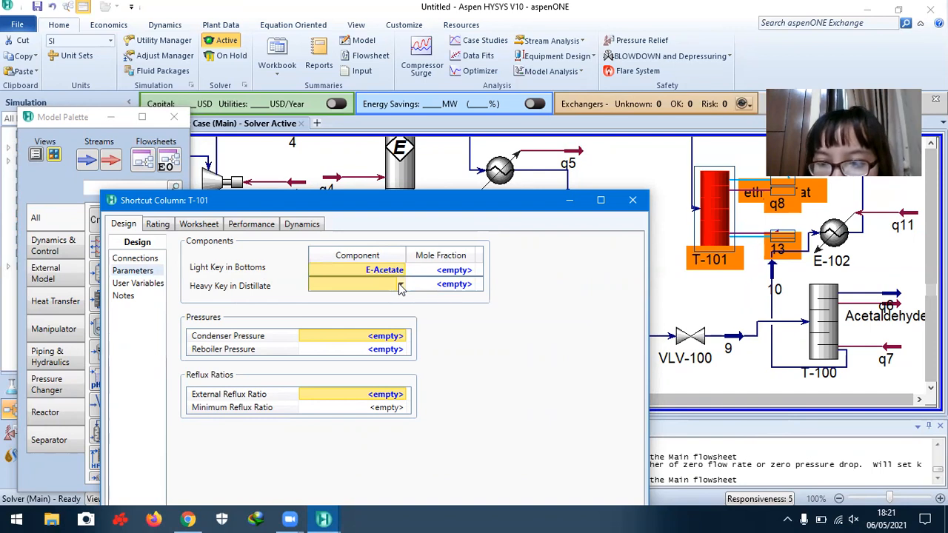
{"action": "left_click", "coordinate": [402, 286]}
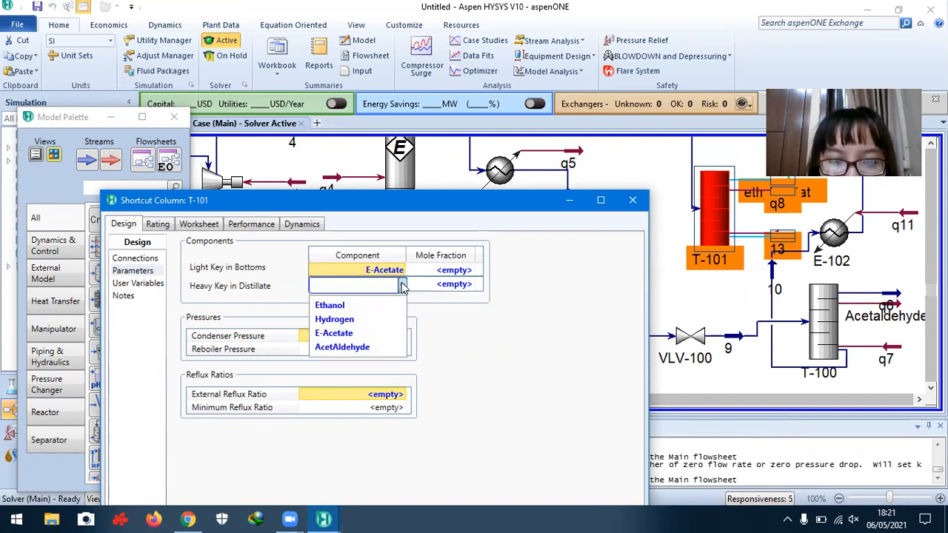
{"action": "left_click", "coordinate": [363, 305]}
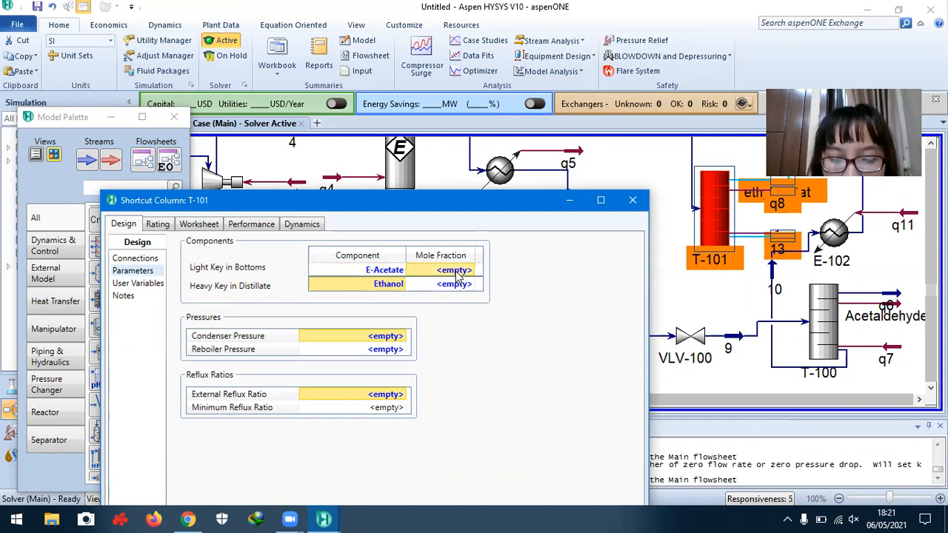
- Set column T-101's mole fractions to 0.00001 for the light key in bottoms and 0.18 for the heavy key in distillate
{"action": "left_click", "coordinate": [455, 271]}
{"action": "type", "text": "0.00001"}
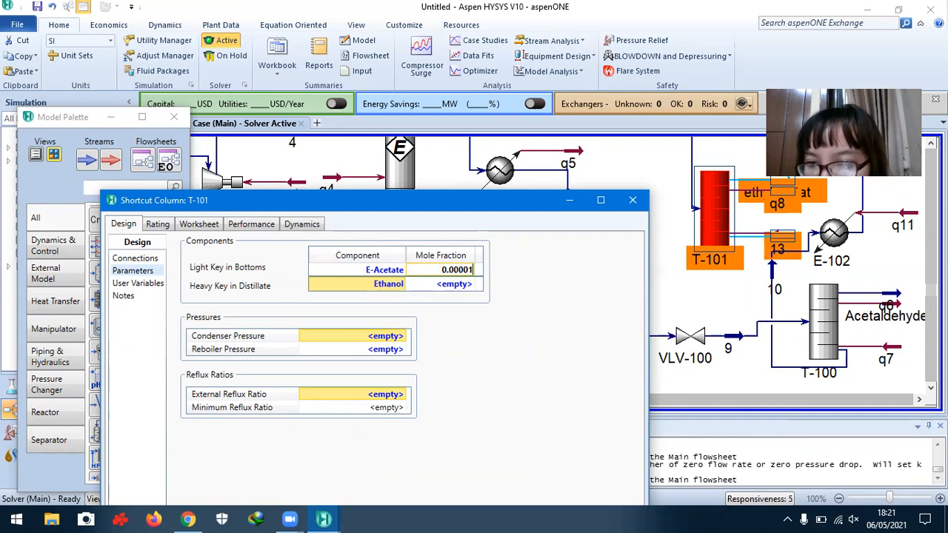
{"action": "left_click", "coordinate": [460, 284]}
{"action": "type", "text": "0.00"}
{"action": "key", "text": "BackSpace"}
{"action": "key", "text": "BackSpace"}
{"action": "key", "text": "BackSpace"}
{"action": "type", "text": "18"}
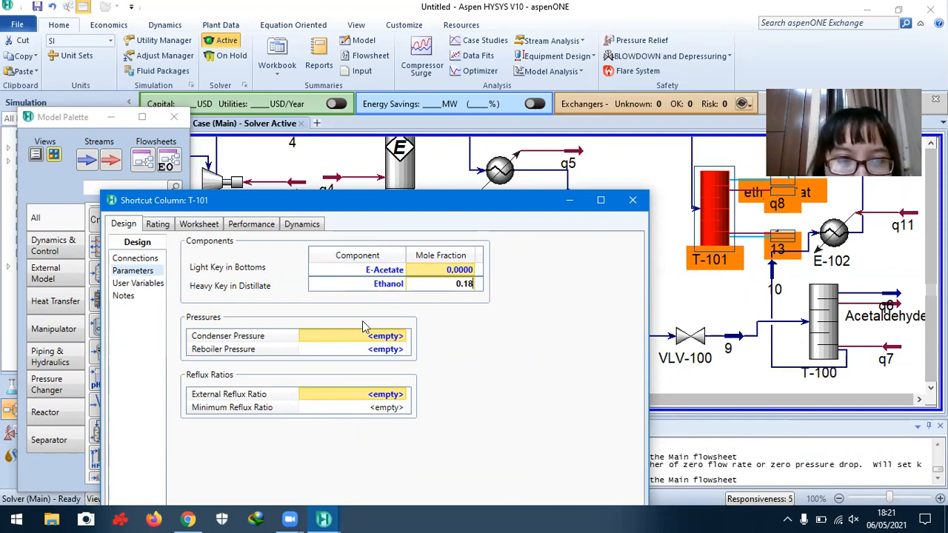
- Set column T-101's condenser pressure to 120 kPa
{"action": "left_click", "coordinate": [389, 348]}
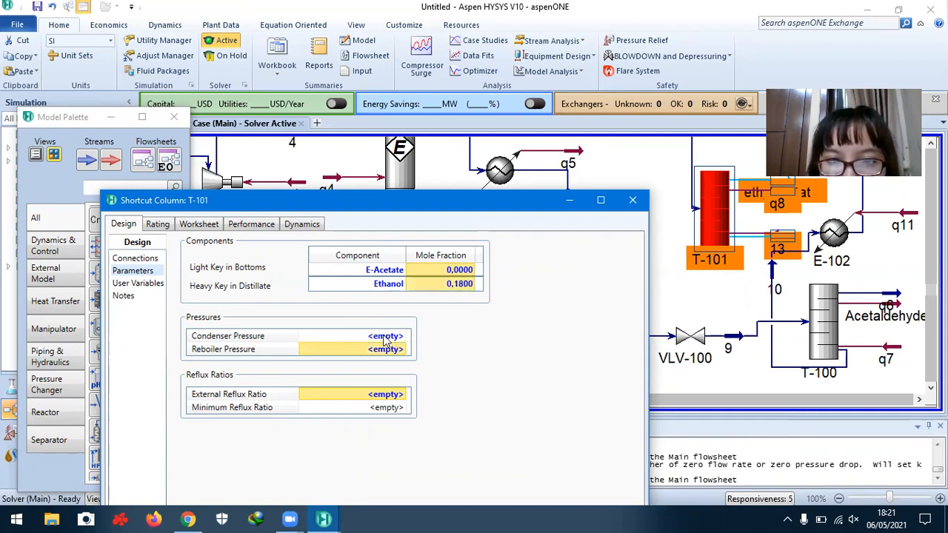
{"action": "left_click", "coordinate": [385, 338]}
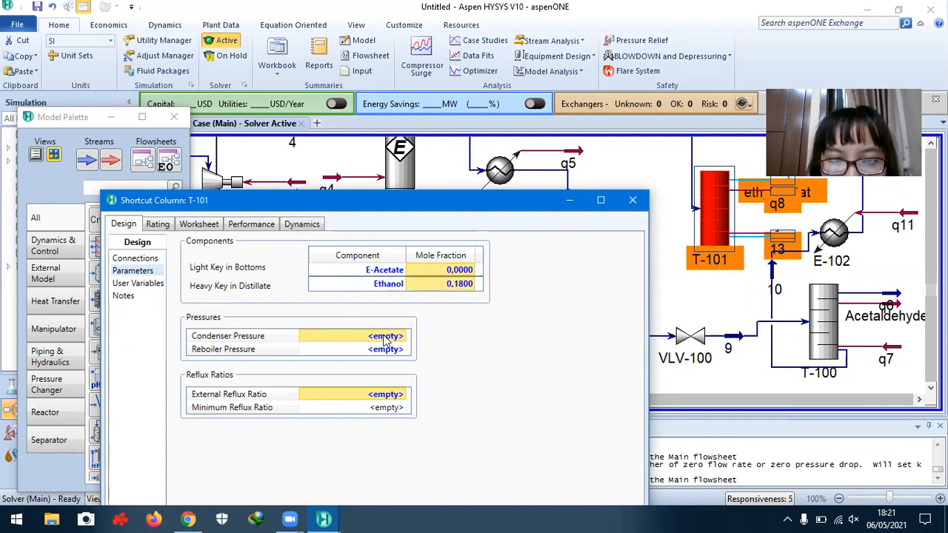
{"action": "left_click", "coordinate": [385, 338]}
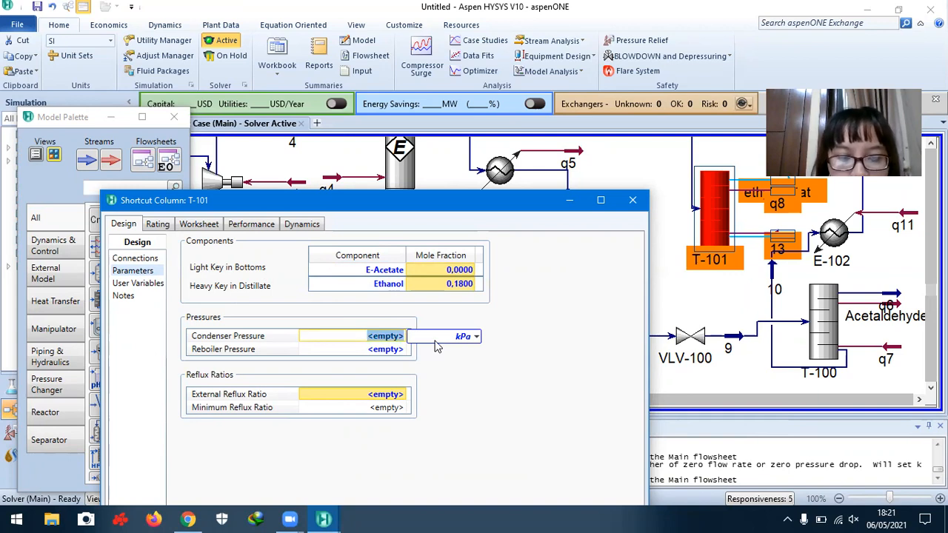
{"action": "type", "text": "120"}
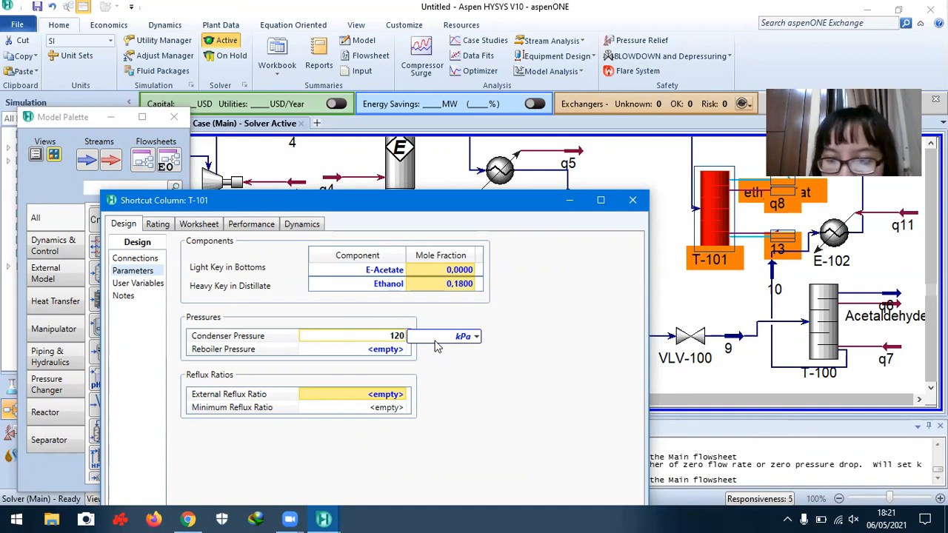
{"action": "left_click", "coordinate": [386, 351]}
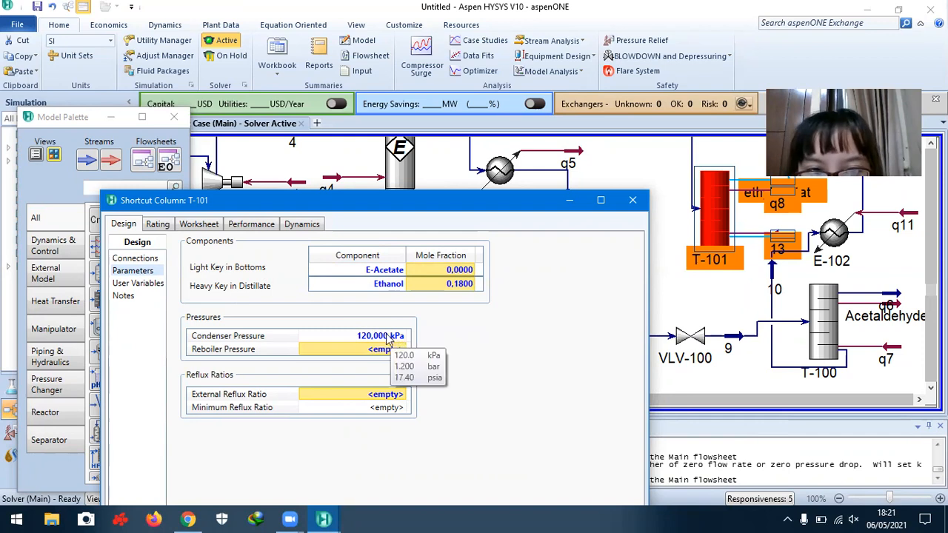
- Set both the condenser pressure and the reboiler pressure of column T-101 to 100 kPa
{"action": "left_click", "coordinate": [379, 337]}
{"action": "type", "text": "1"}
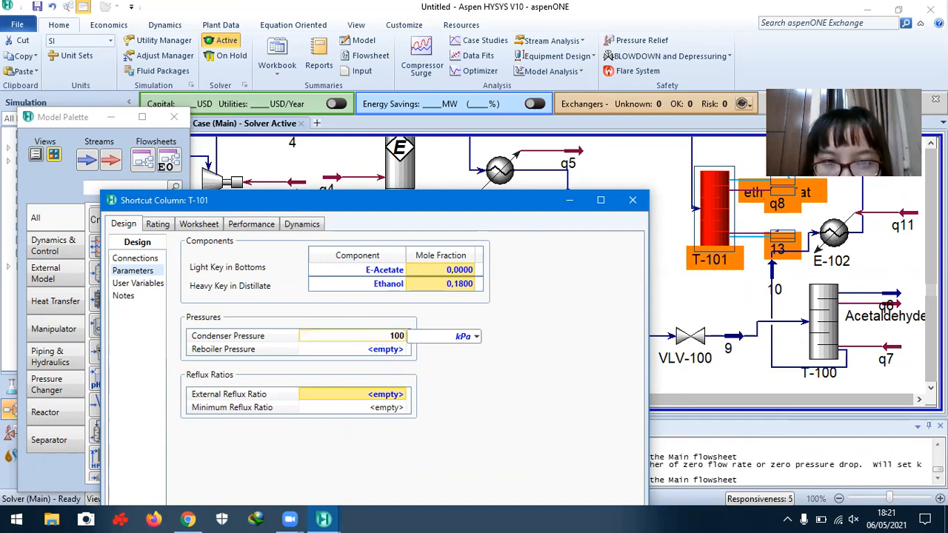
{"action": "left_click", "coordinate": [385, 349]}
{"action": "type", "text": "1000"}
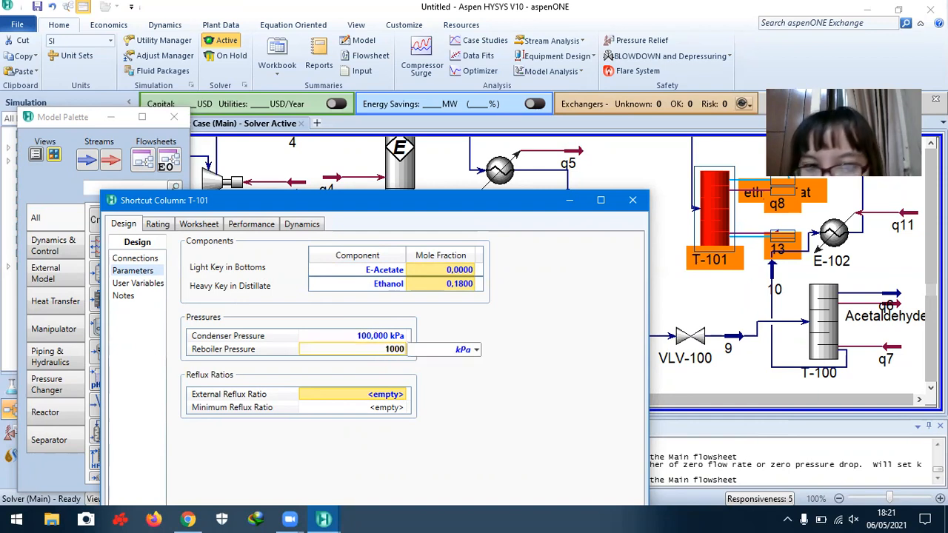
{"action": "key", "text": "BackSpace"}
{"action": "key", "text": "Return"}
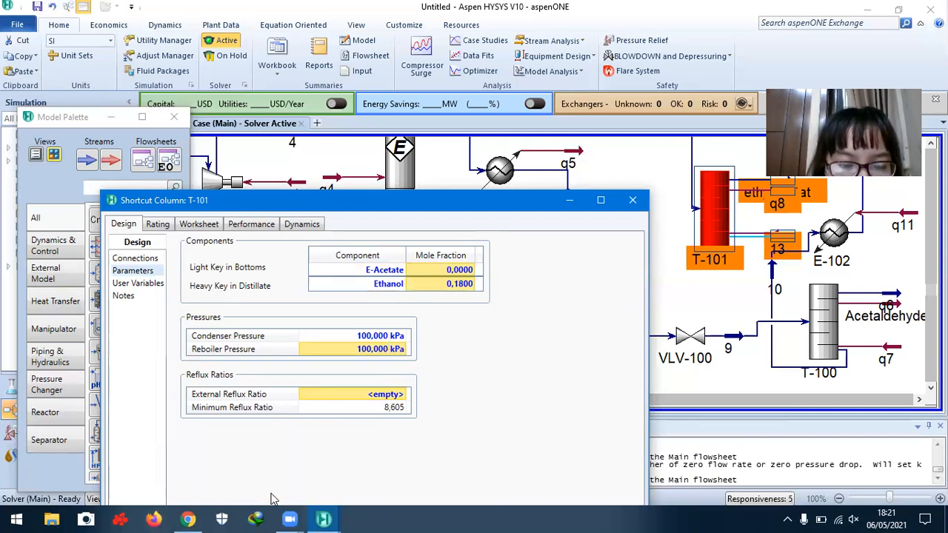
- Set column T-101's external reflux ratio to 19.9636 and close the column's properties
{"action": "mouse_move", "coordinate": [313, 518]}
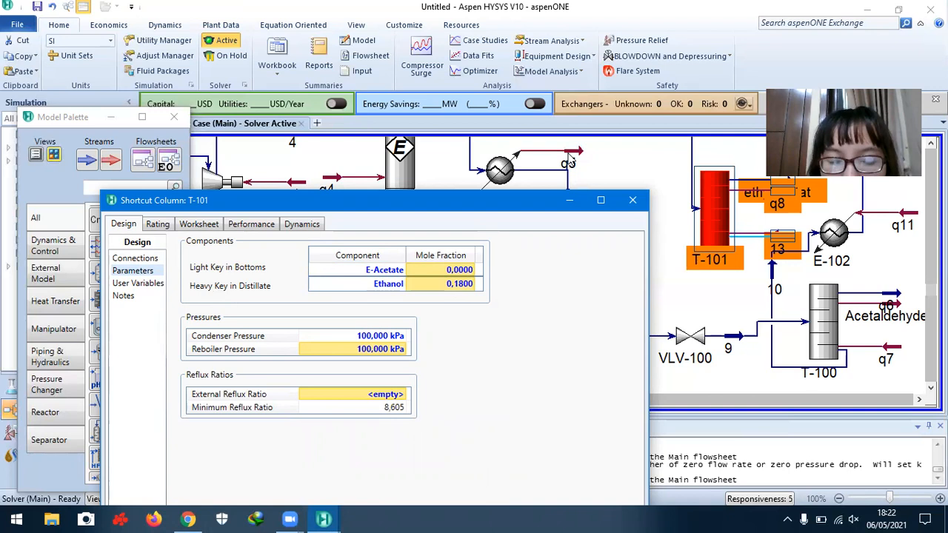
{"action": "left_click", "coordinate": [383, 395]}
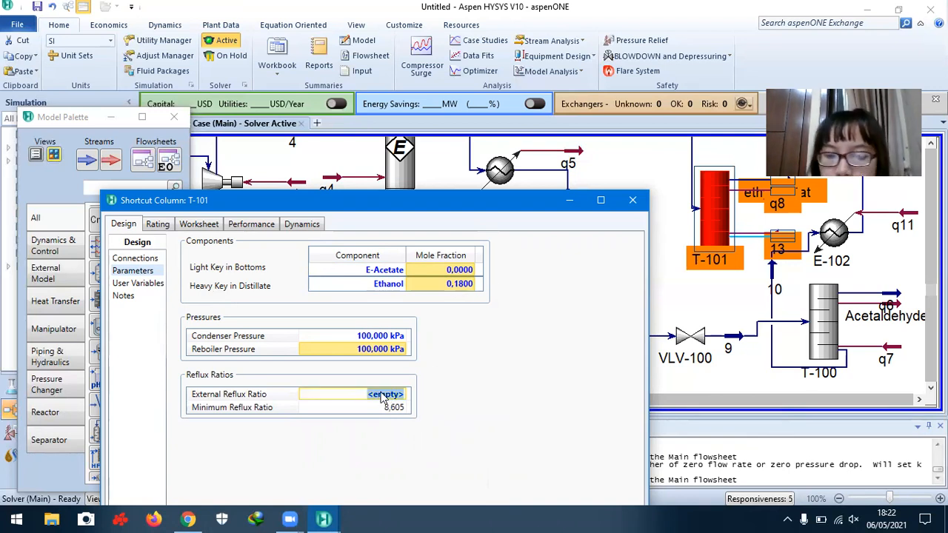
{"action": "type", "text": "19"}
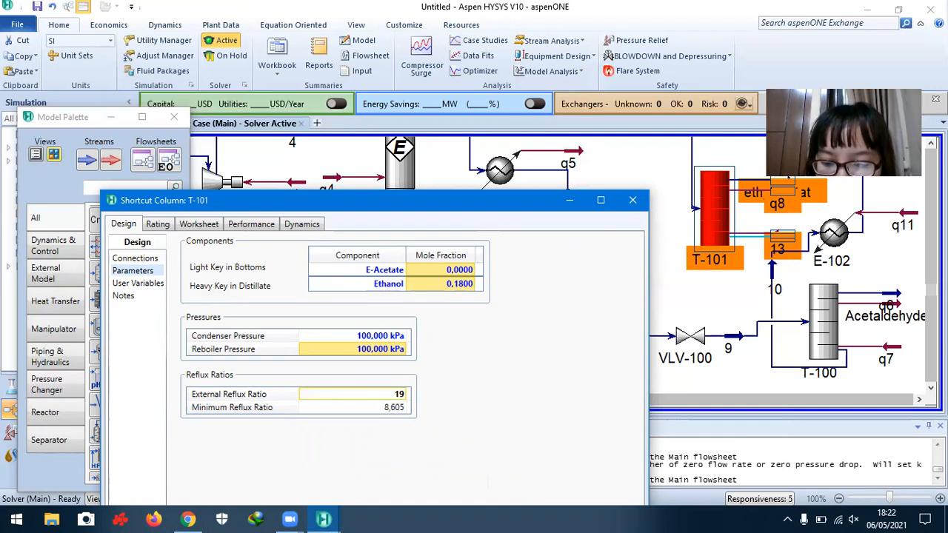
{"action": "type", "text": ".9636"}
{"action": "key", "text": "Return"}
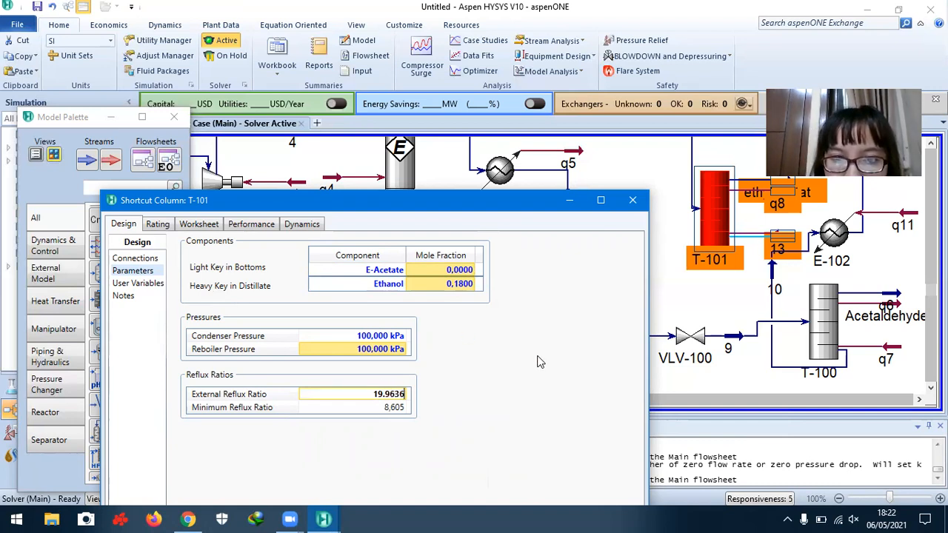
{"action": "left_click_drag", "start_coordinate": [460, 200], "coordinate": [456, 133]}
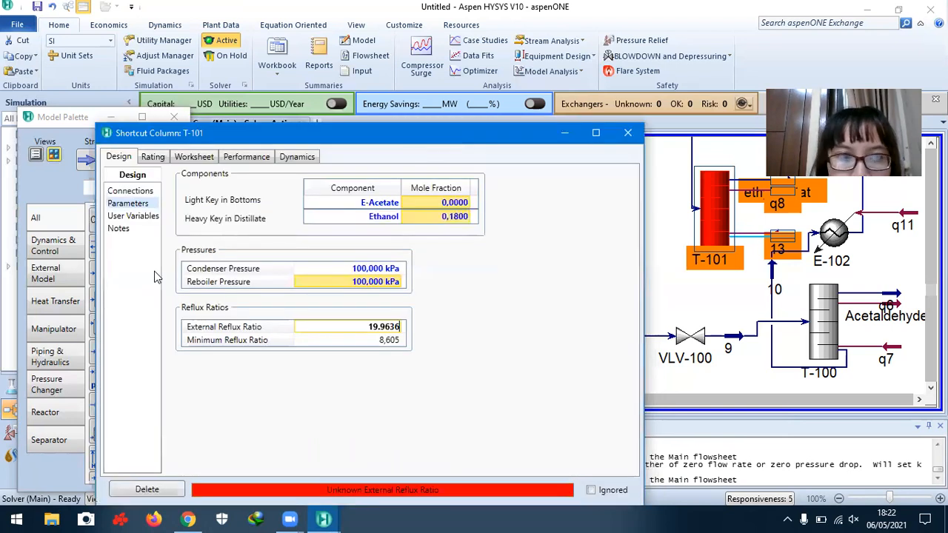
{"action": "left_click", "coordinate": [148, 215]}
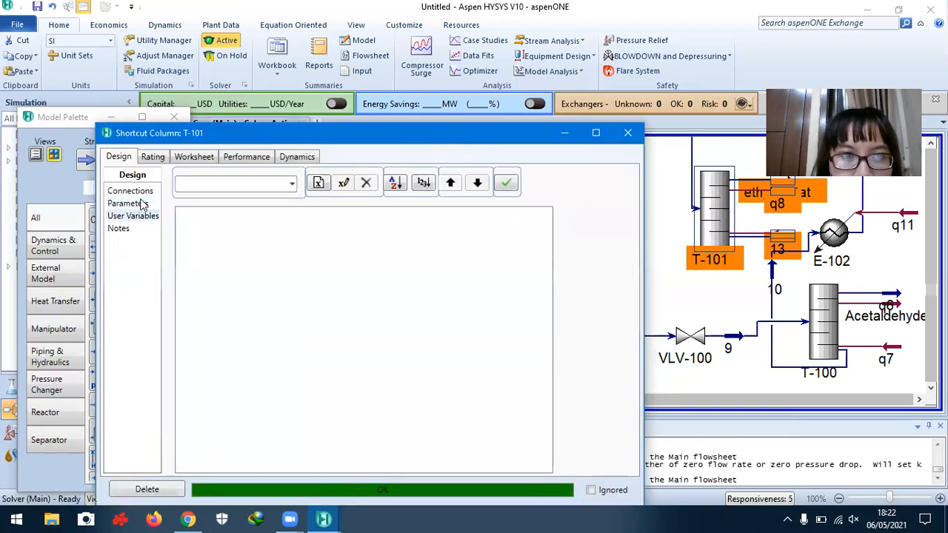
{"action": "left_click", "coordinate": [142, 204]}
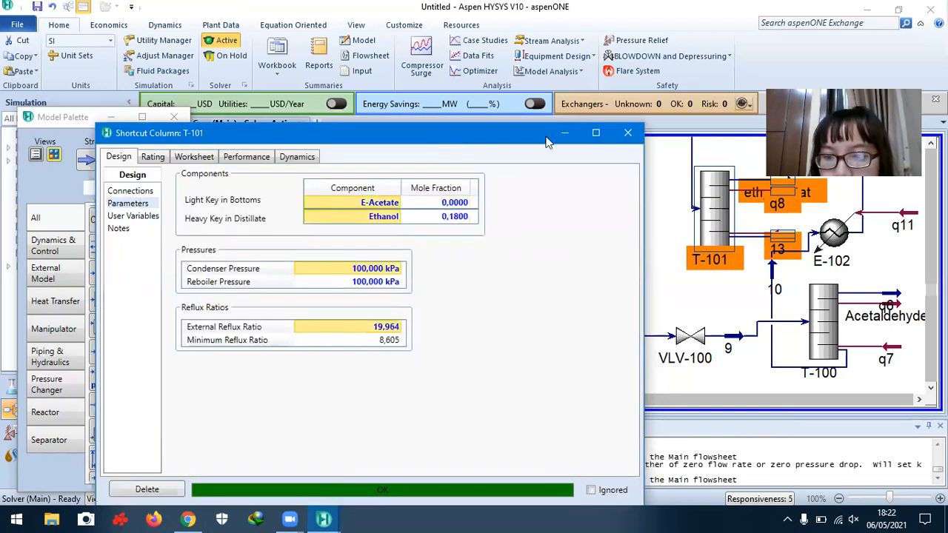
{"action": "left_click", "coordinate": [629, 134]}
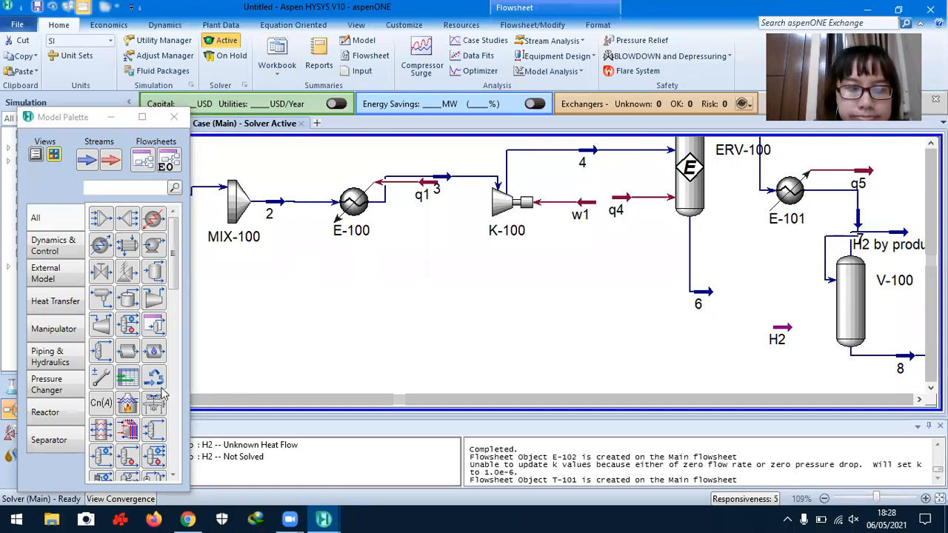
- Add a recycle block to the flowsheet below compressor K-100 and open its properties
{"action": "left_click", "coordinate": [154, 379]}
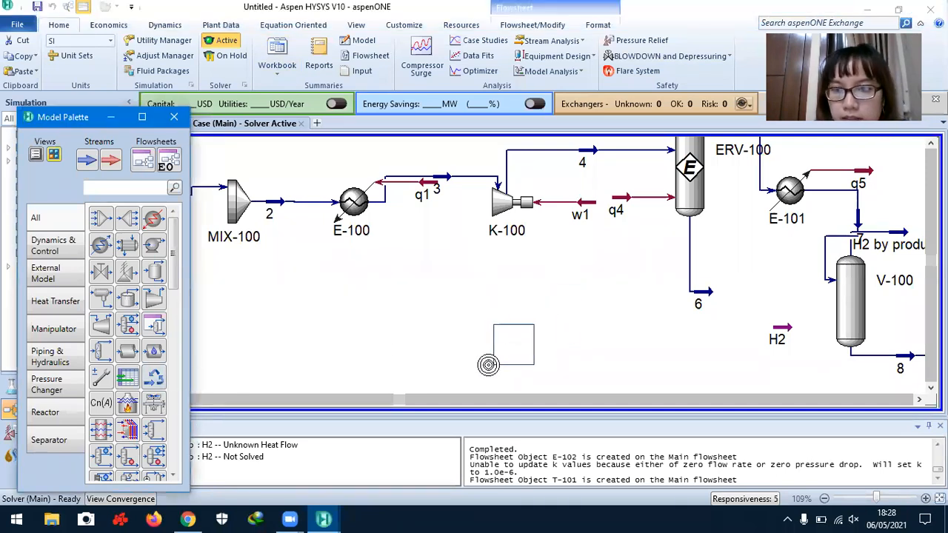
{"action": "left_click", "coordinate": [485, 369]}
{"action": "double_click", "coordinate": [507, 354]}
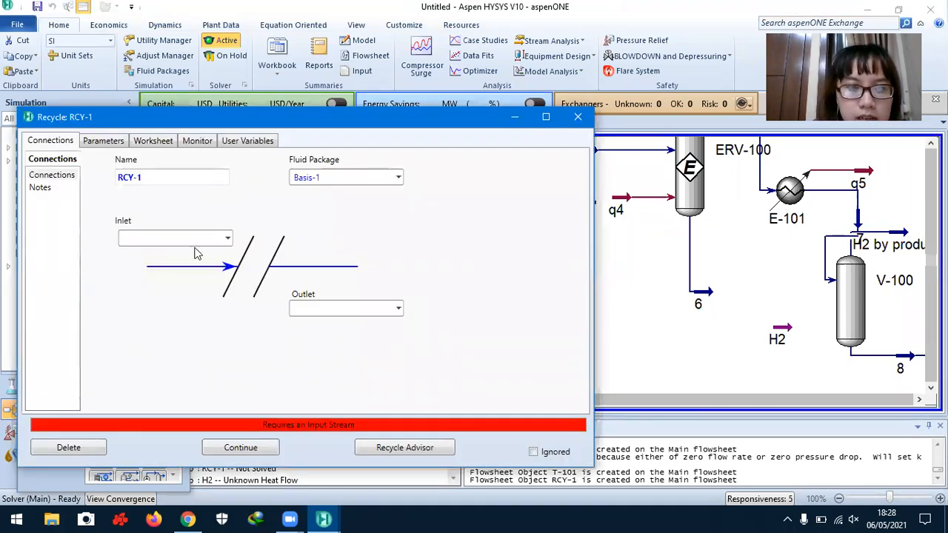
- Connect recycle RCY-1 with stream 13 as inlet and new stream 14 as outlet, and close its properties
{"action": "left_click", "coordinate": [189, 240]}
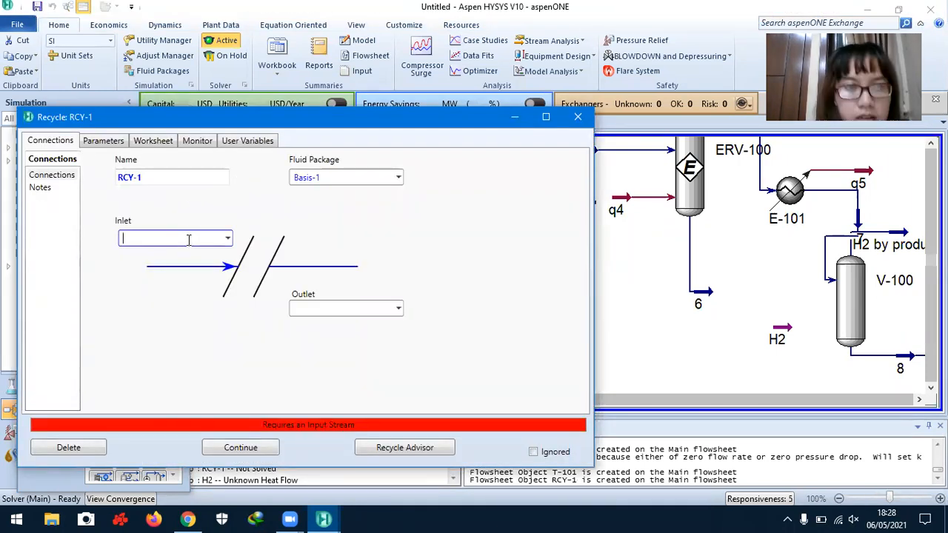
{"action": "key", "text": "Return"}
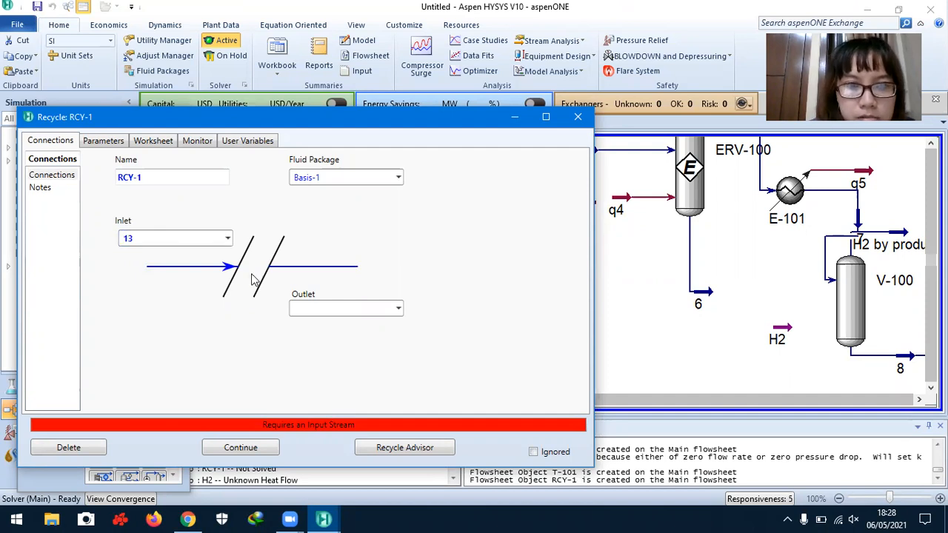
{"action": "left_click", "coordinate": [356, 310]}
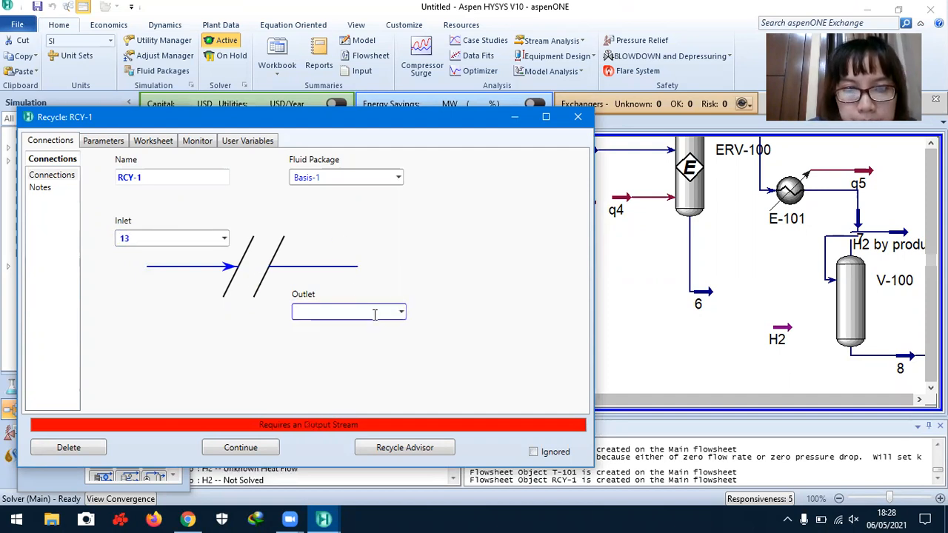
{"action": "left_click", "coordinate": [402, 313]}
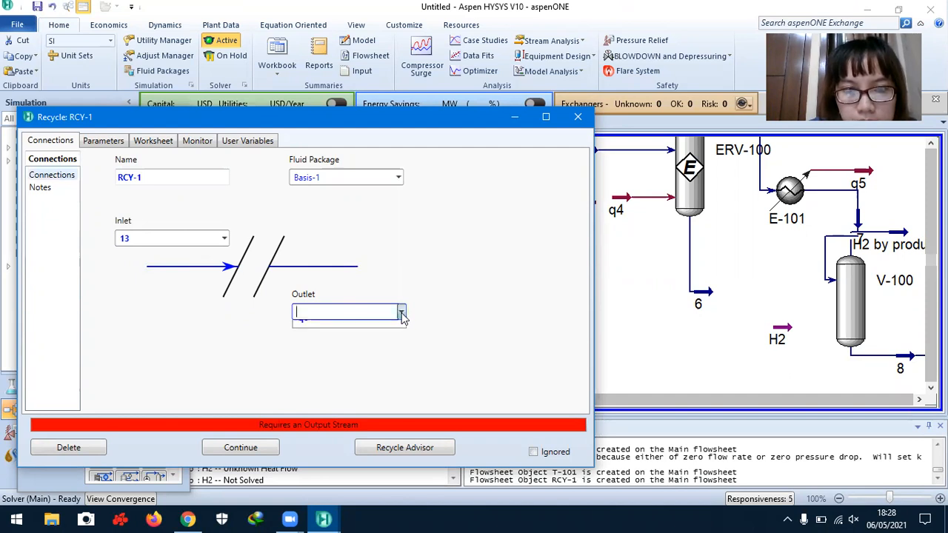
{"action": "left_click", "coordinate": [347, 311]}
{"action": "type", "text": "14"}
{"action": "key", "text": "Return"}
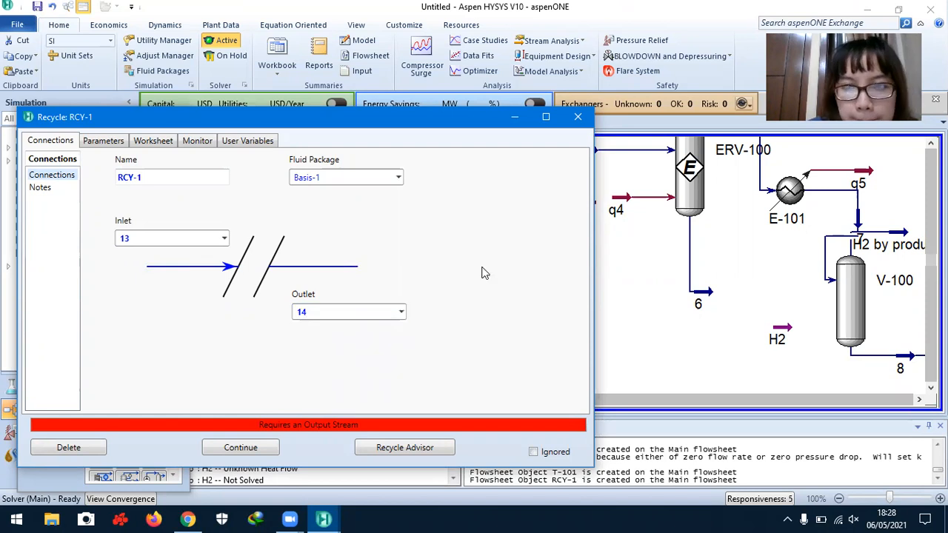
{"action": "left_click", "coordinate": [577, 117]}
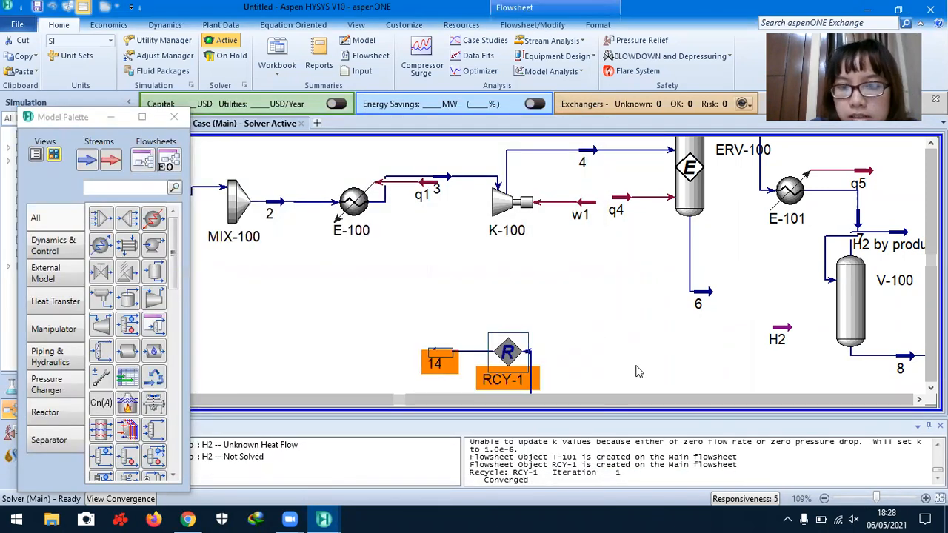
- Add recycle stream 14 as a second inlet of mixer MIX-100 and close the mixer
{"action": "left_click", "coordinate": [623, 402]}
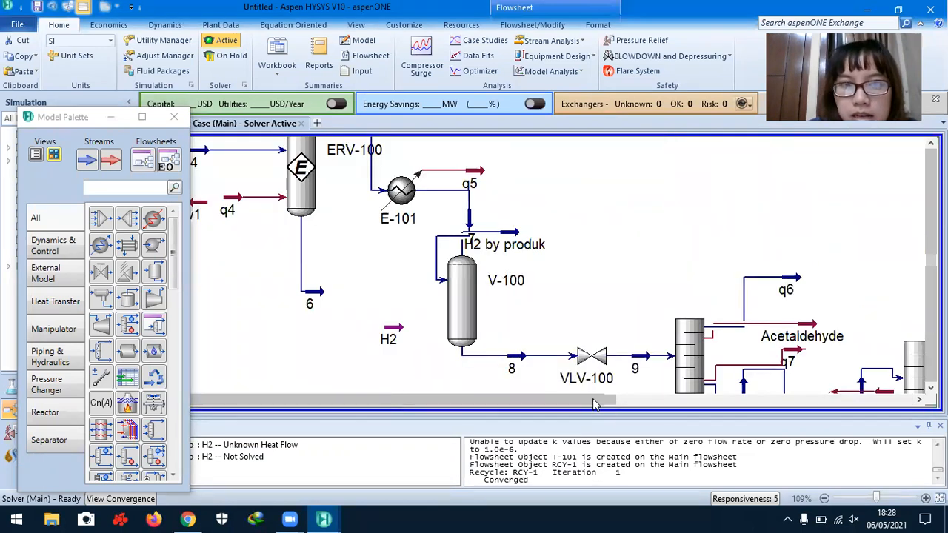
{"action": "left_click", "coordinate": [271, 405]}
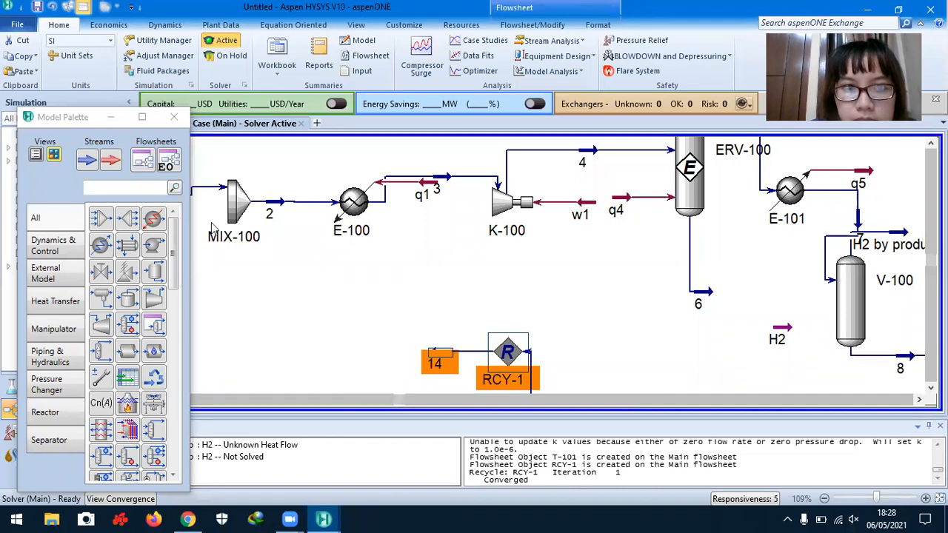
{"action": "double_click", "coordinate": [239, 211]}
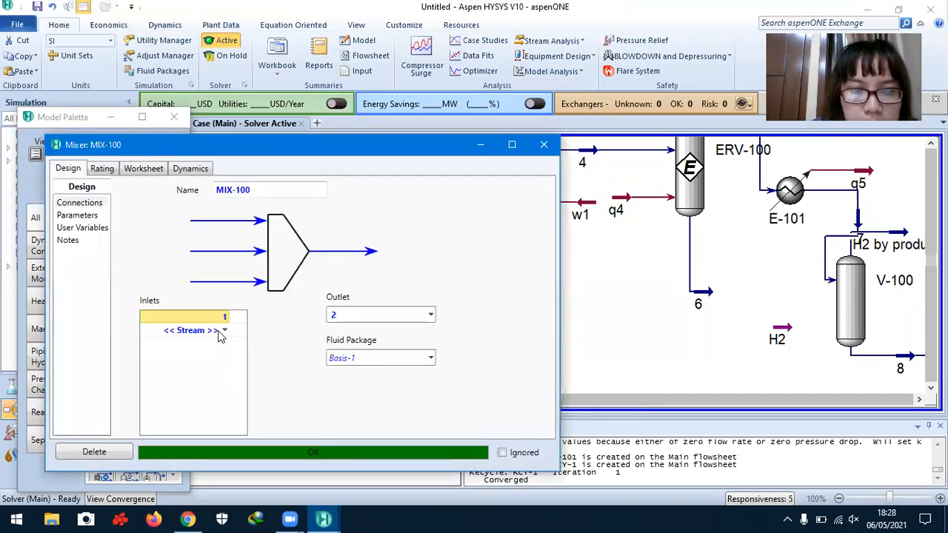
{"action": "left_click", "coordinate": [208, 333]}
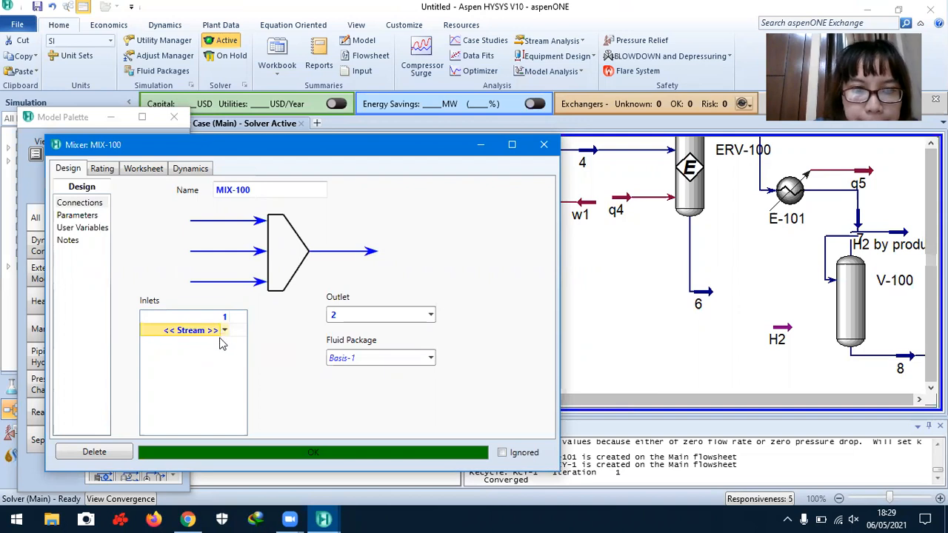
{"action": "left_click", "coordinate": [225, 331]}
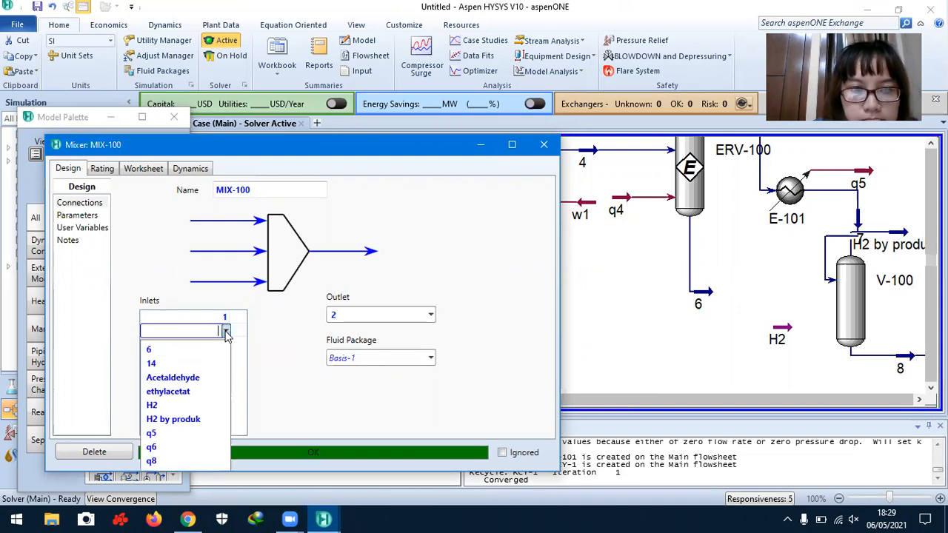
{"action": "left_click", "coordinate": [166, 366]}
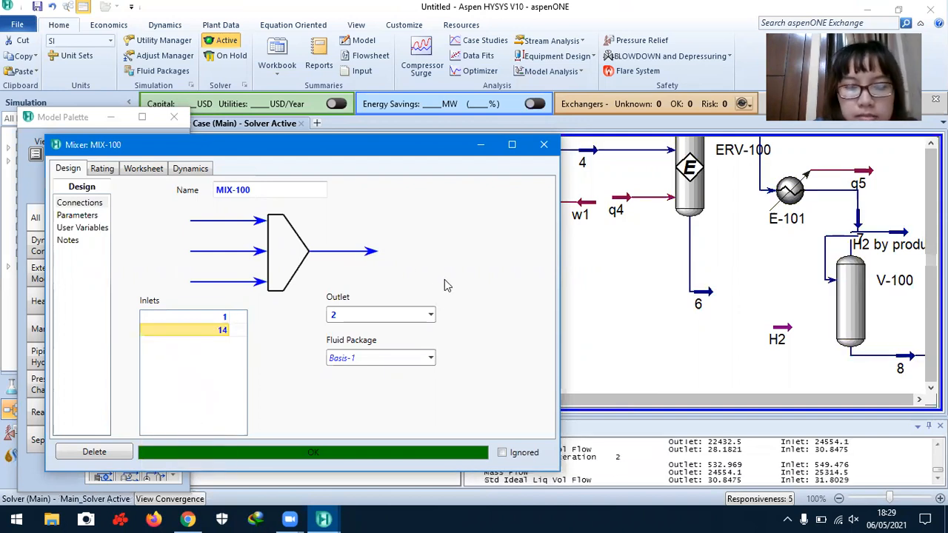
{"action": "left_click", "coordinate": [544, 144]}
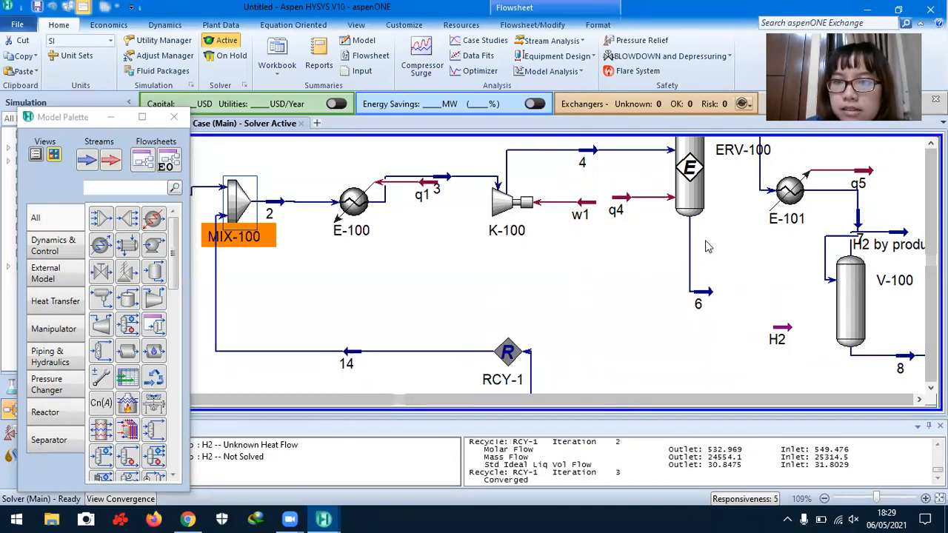